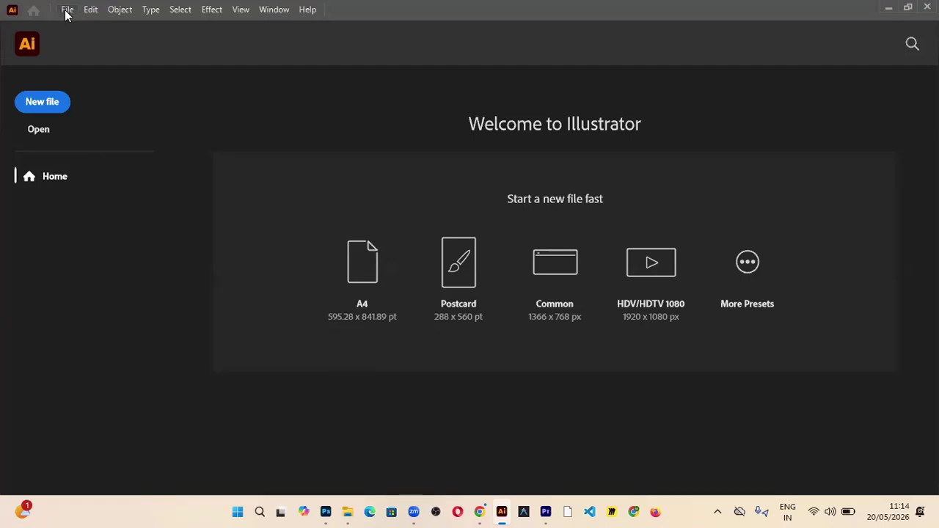
Create a blank 1.5 x 1 ft document from the recent custom preset, then close it
{"action": "left_click", "coordinate": [66, 10]}
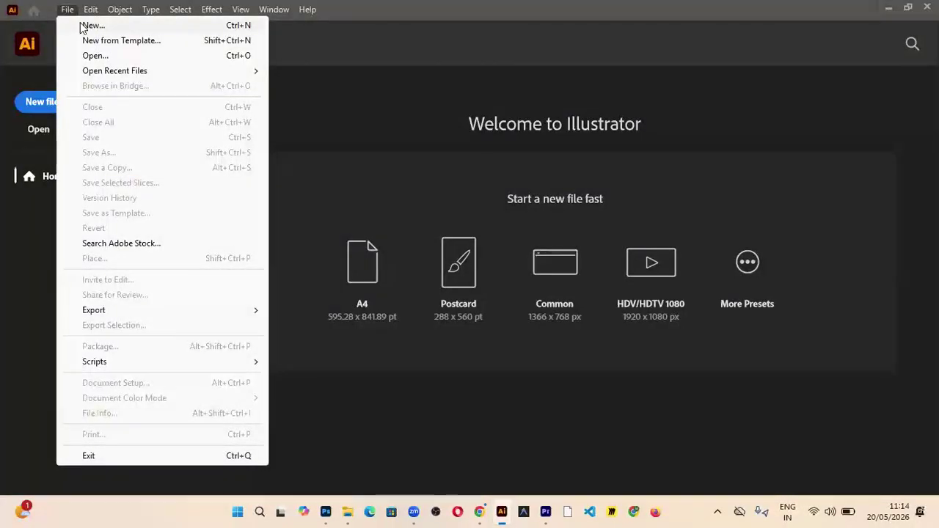
{"action": "left_click", "coordinate": [87, 27]}
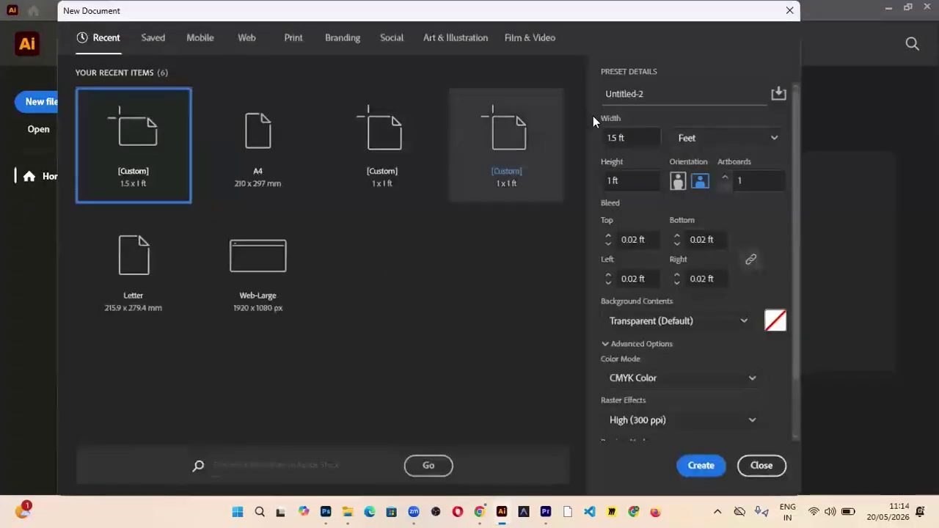
{"action": "left_click_drag", "start_coordinate": [594, 15], "coordinate": [356, 16]}
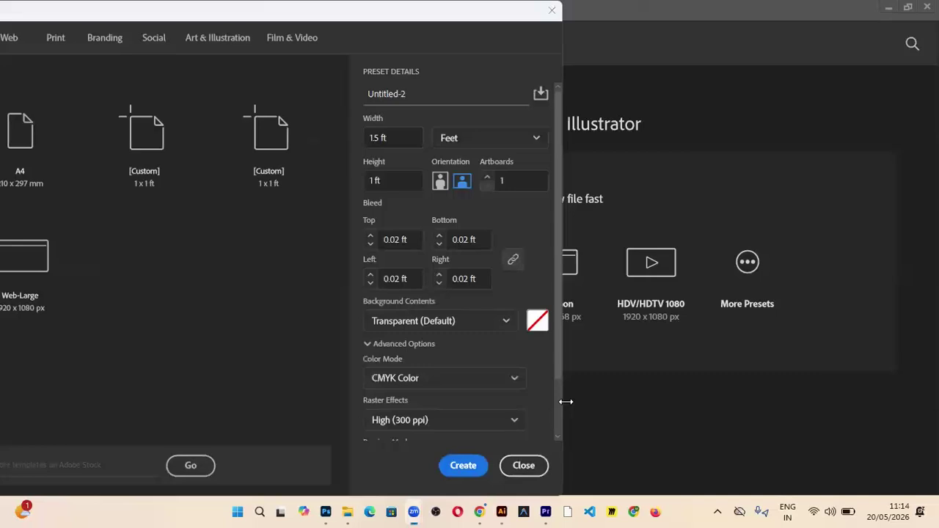
{"action": "left_click_drag", "start_coordinate": [298, 14], "coordinate": [162, 18]}
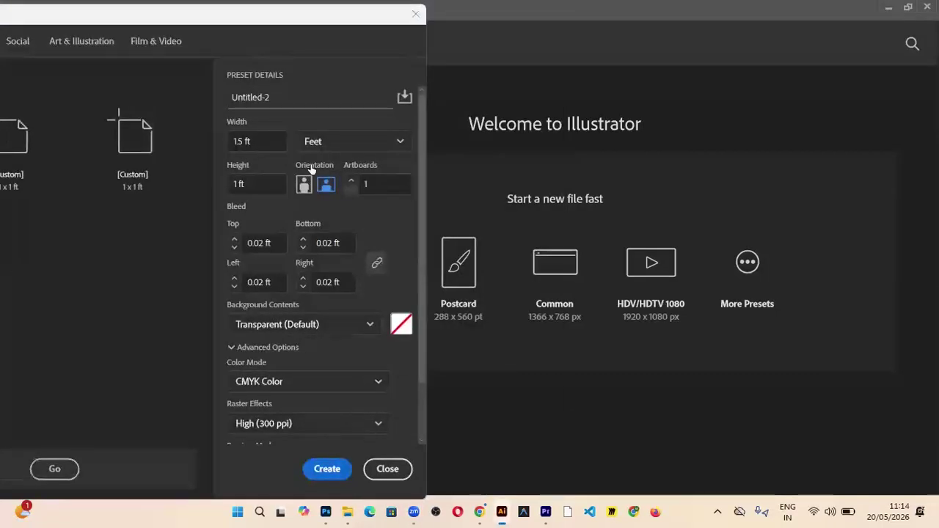
{"action": "key", "text": "Return"}
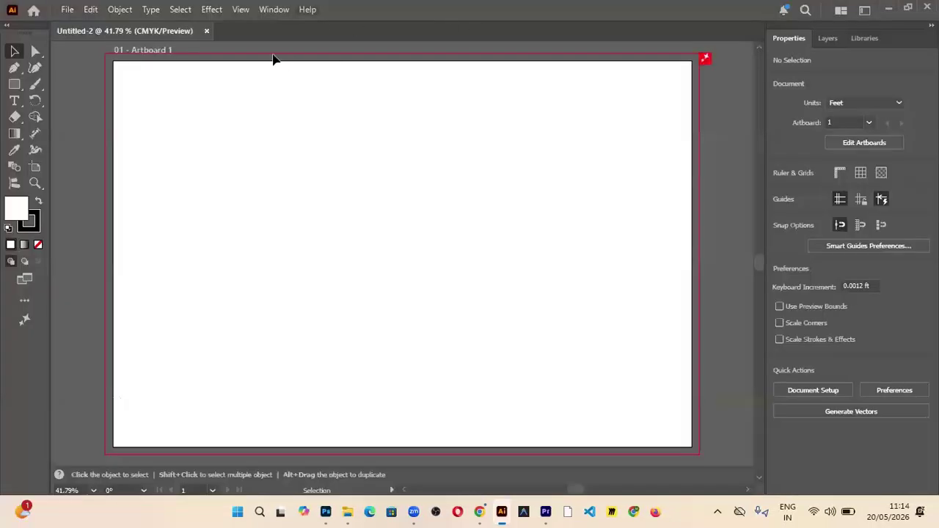
{"action": "left_click", "coordinate": [205, 31]}
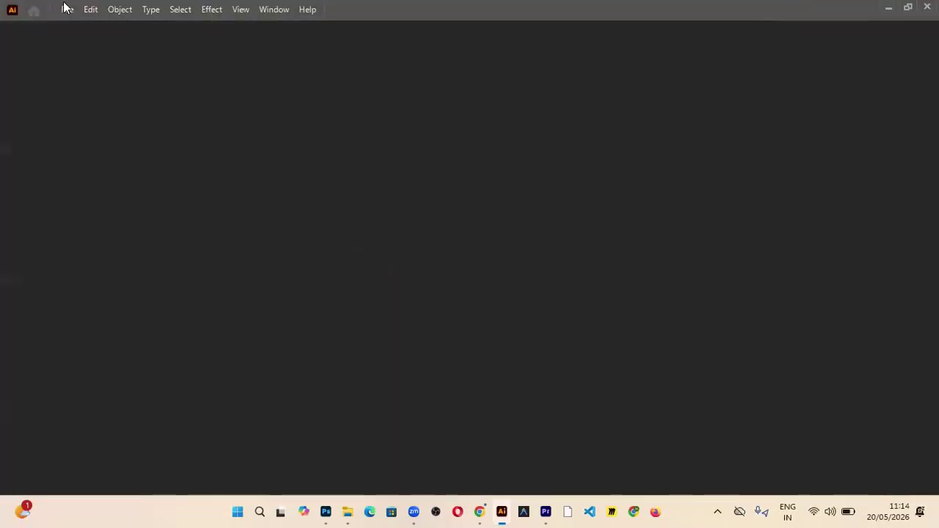
Start another new document and examine the Saved and Mobile presets through the whole list of device sizes
{"action": "left_click", "coordinate": [73, 15]}
{"action": "left_click", "coordinate": [74, 15]}
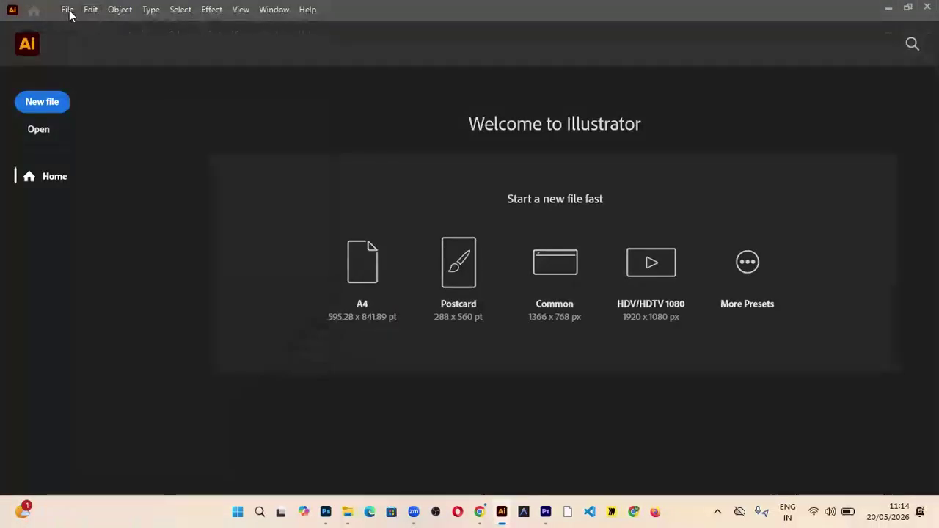
{"action": "left_click", "coordinate": [74, 14]}
{"action": "left_click", "coordinate": [74, 13]}
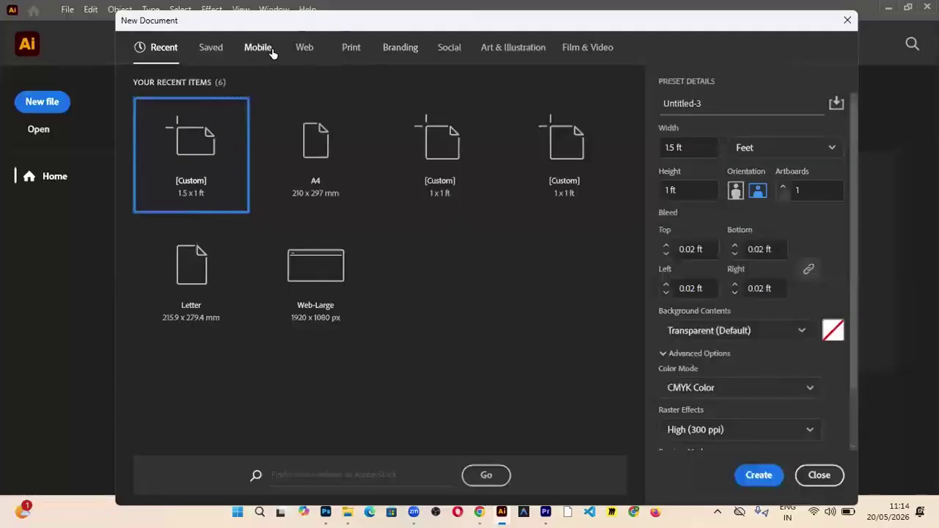
{"action": "left_click", "coordinate": [204, 47]}
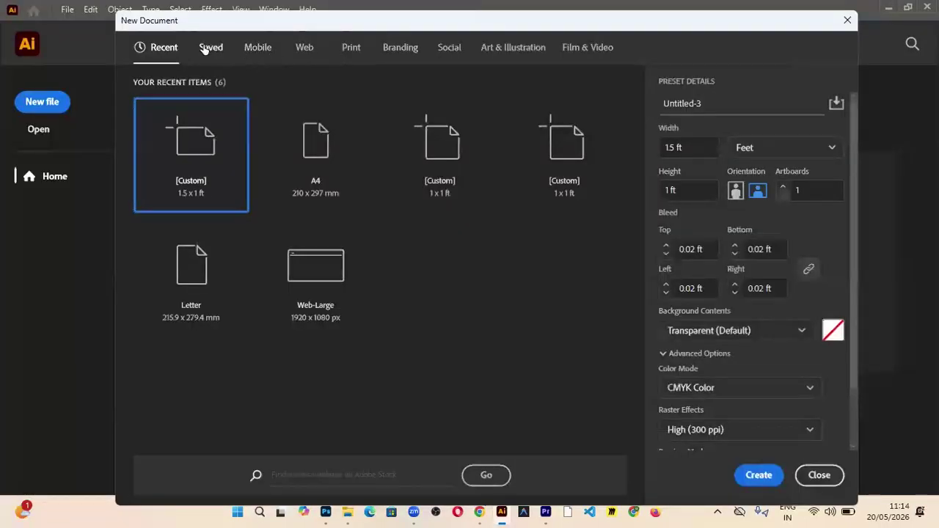
{"action": "left_click", "coordinate": [160, 50]}
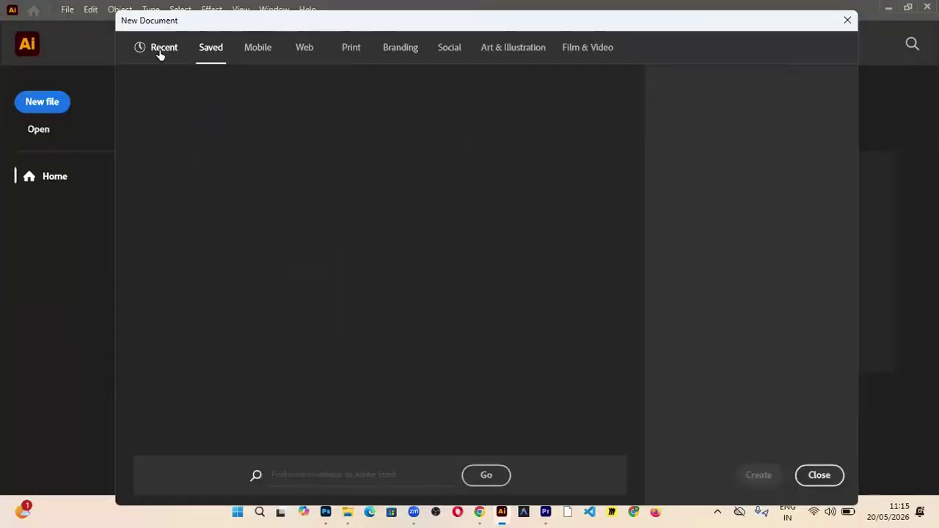
{"action": "left_click", "coordinate": [253, 51]}
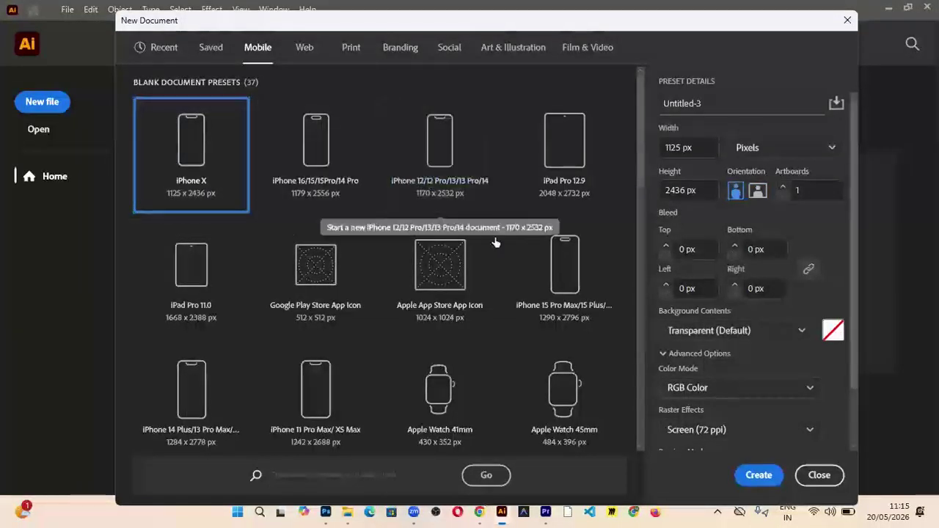
{"action": "scroll", "coordinate": [337, 252], "scroll_direction": "down", "scroll_amount": 5}
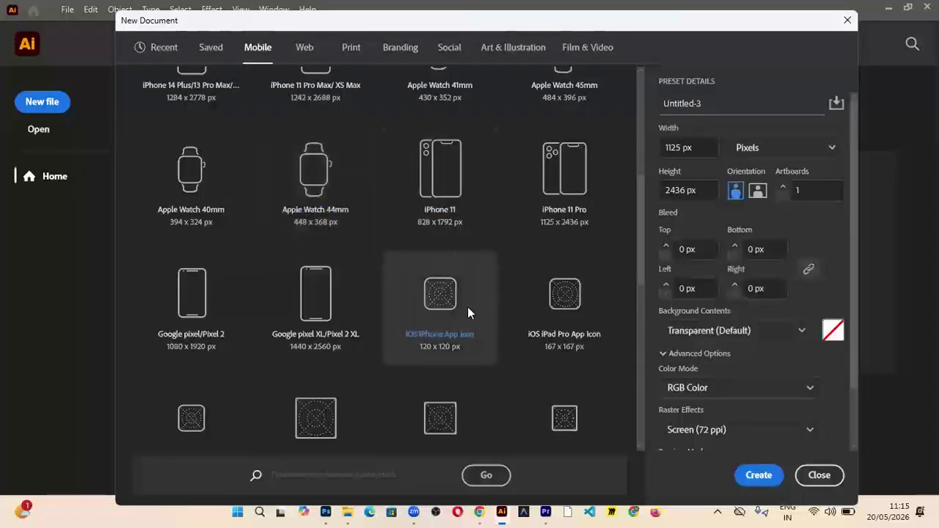
{"action": "scroll", "coordinate": [335, 252], "scroll_direction": "down", "scroll_amount": 5}
{"action": "scroll", "coordinate": [334, 251], "scroll_direction": "up", "scroll_amount": 8}
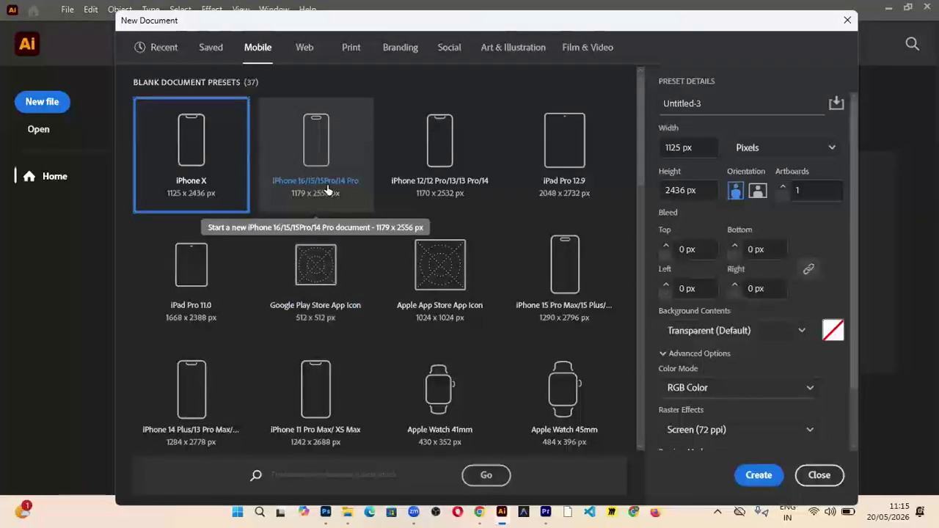
Create a blank document from the iPhone 16/15/15Pro/14 Pro mobile preset and close it
{"action": "left_click", "coordinate": [328, 147]}
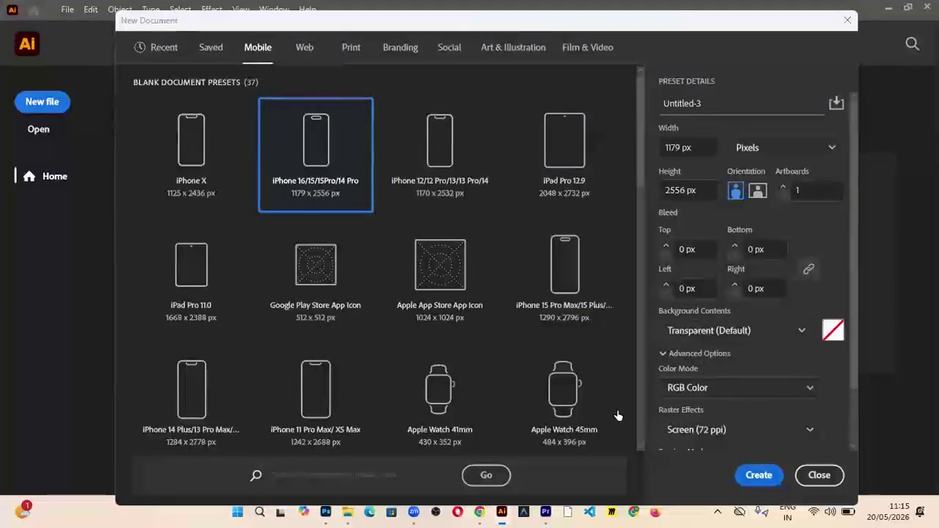
{"action": "key", "text": "Return"}
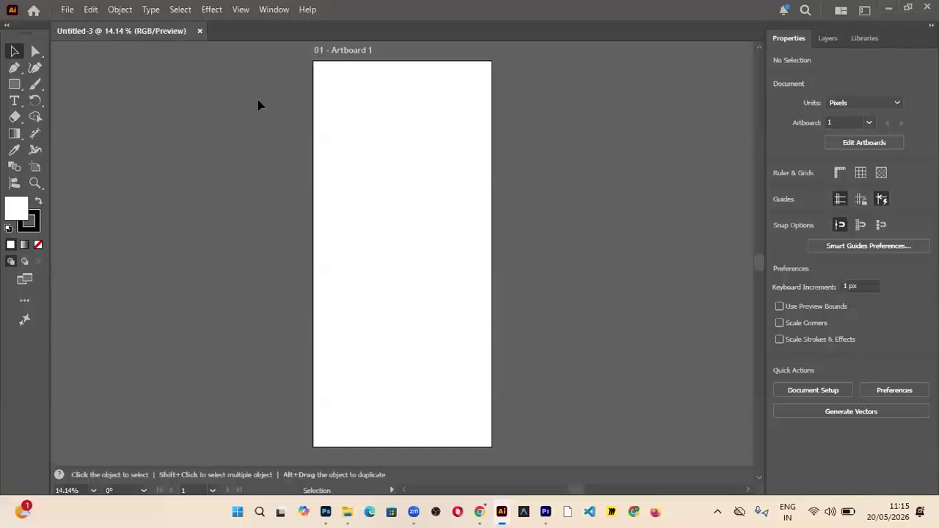
{"action": "left_click", "coordinate": [200, 32]}
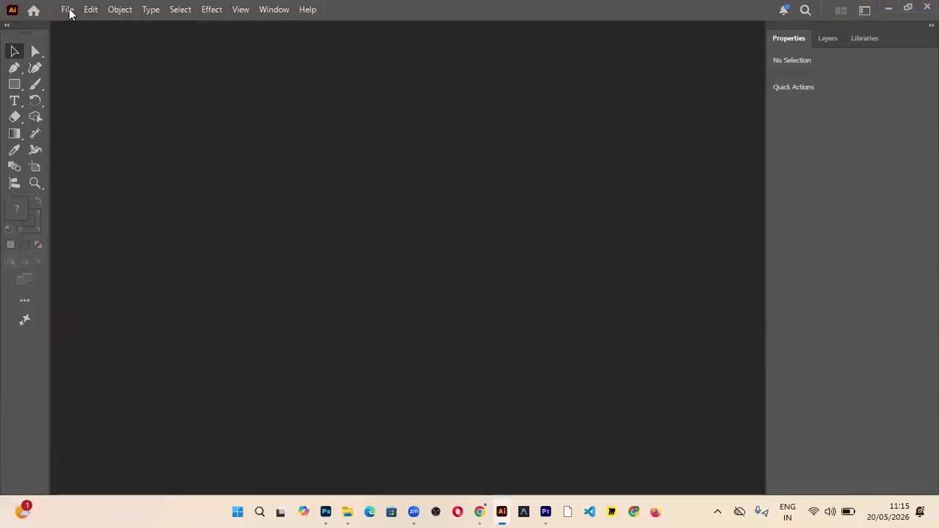
Start a new document again and review the blank presets offered for Web
{"action": "left_click", "coordinate": [75, 15]}
{"action": "left_click", "coordinate": [84, 24]}
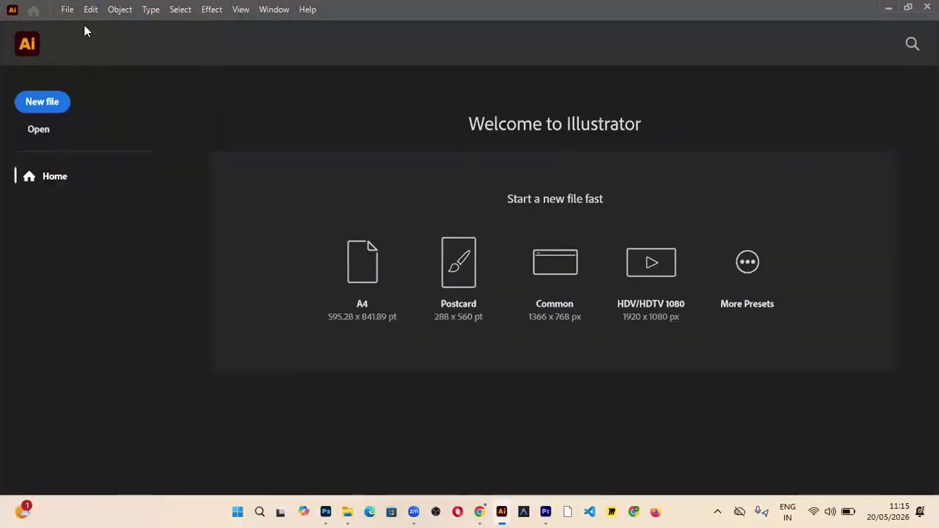
{"action": "left_click", "coordinate": [254, 52]}
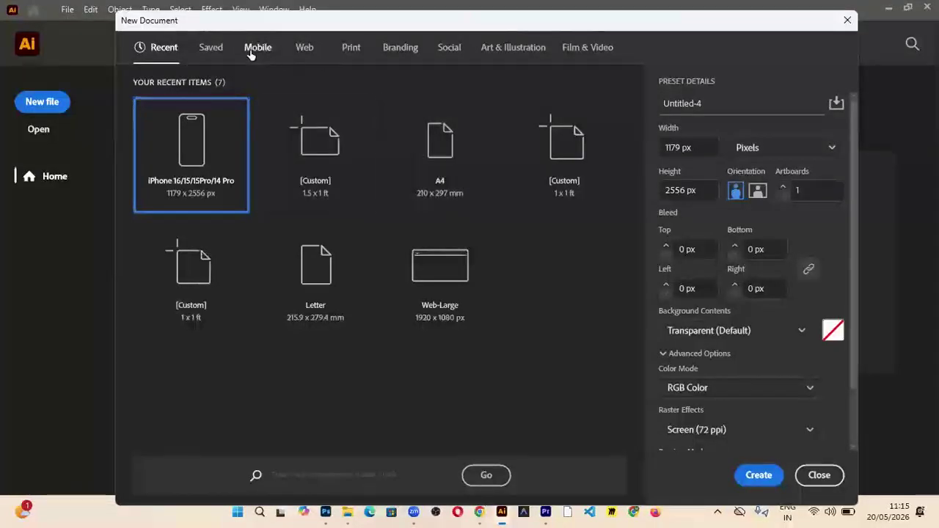
{"action": "left_click", "coordinate": [304, 51]}
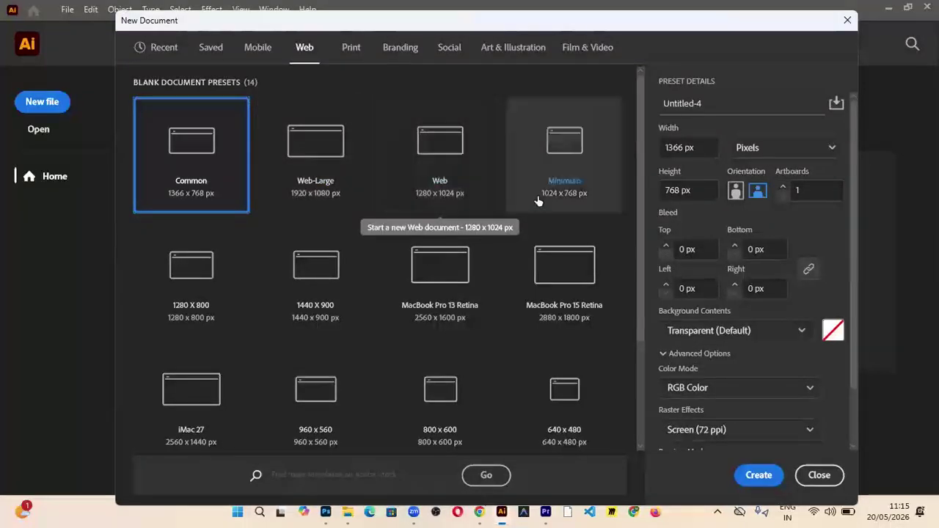
{"action": "scroll", "coordinate": [349, 262], "scroll_direction": "down", "scroll_amount": 2}
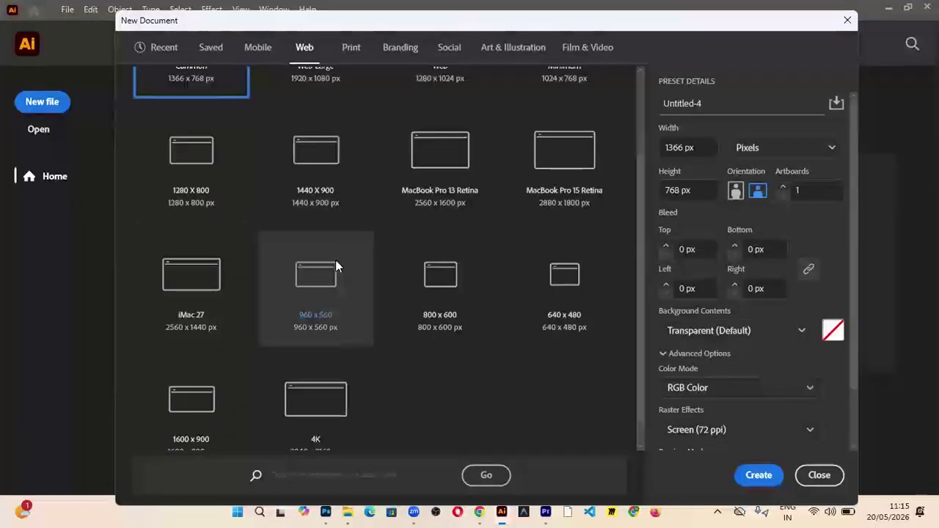
{"action": "scroll", "coordinate": [242, 192], "scroll_direction": "up", "scroll_amount": 2}
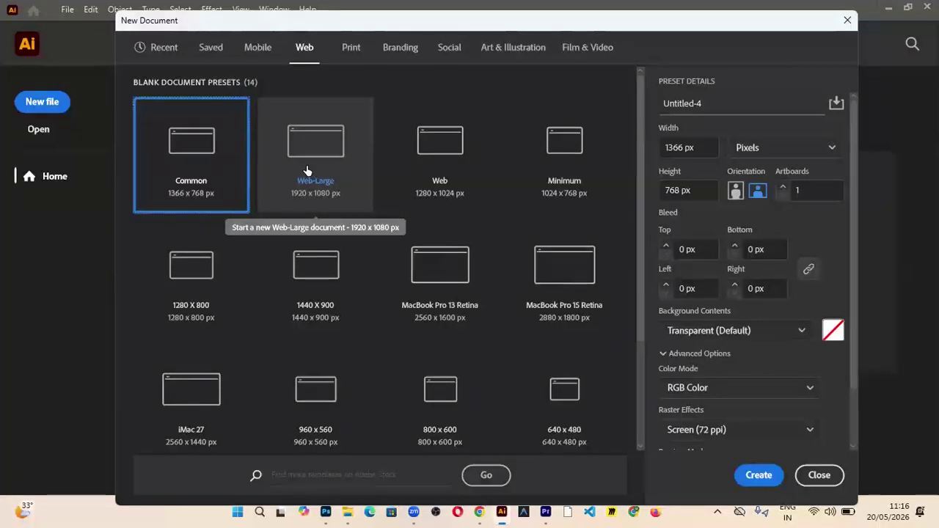
Compare the Print presets with the Web presets, checking their units, color mode and raster effects resolution
{"action": "left_click", "coordinate": [349, 49]}
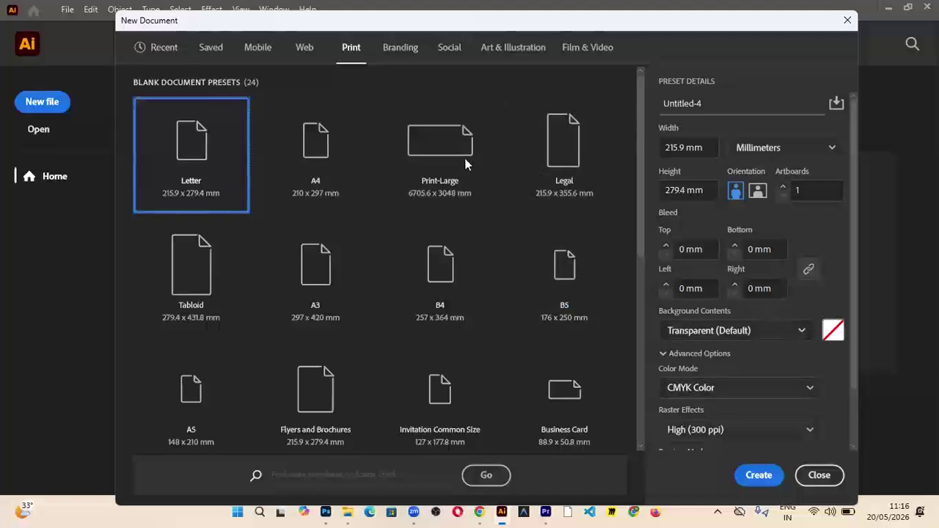
{"action": "left_click", "coordinate": [306, 49]}
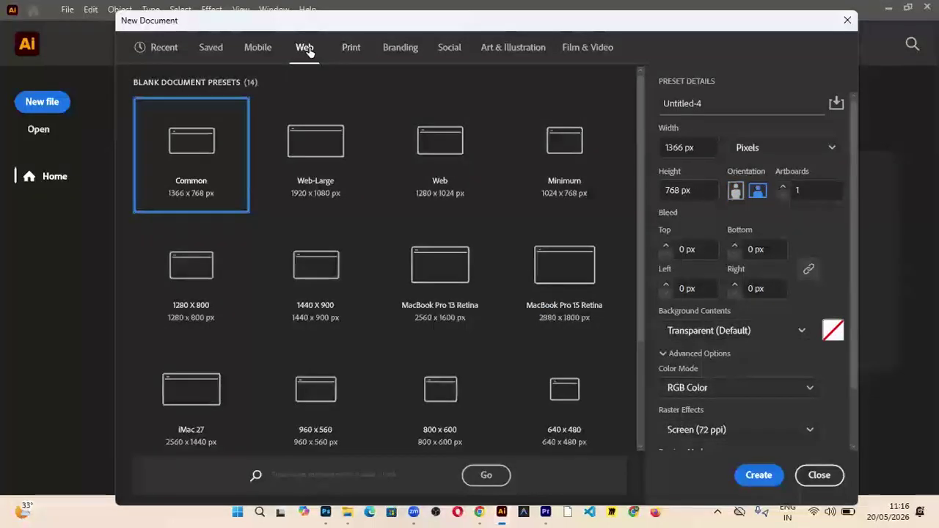
{"action": "left_click", "coordinate": [351, 47]}
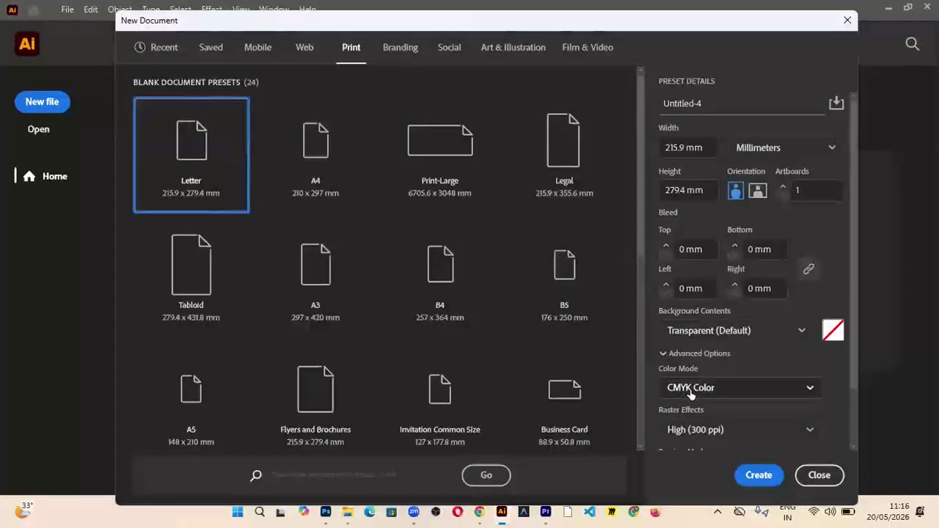
{"action": "left_click", "coordinate": [306, 51]}
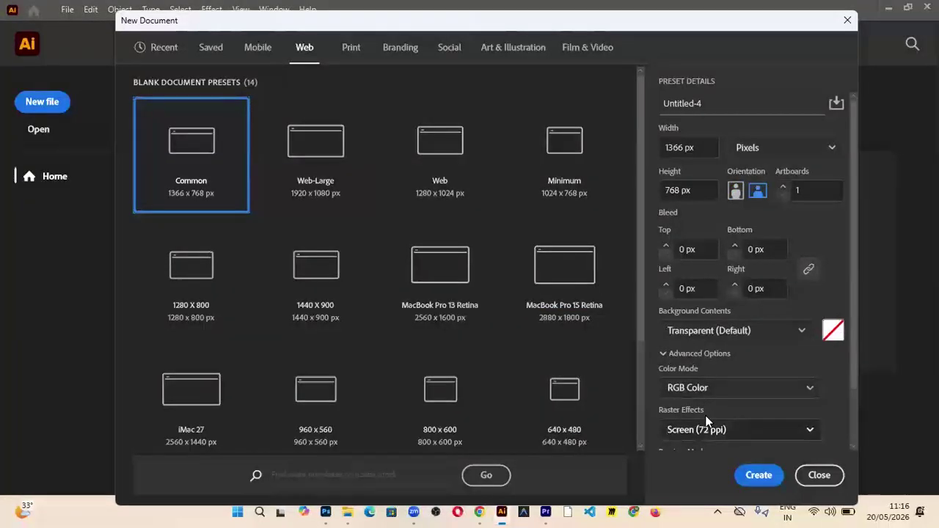
{"action": "left_click", "coordinate": [349, 46]}
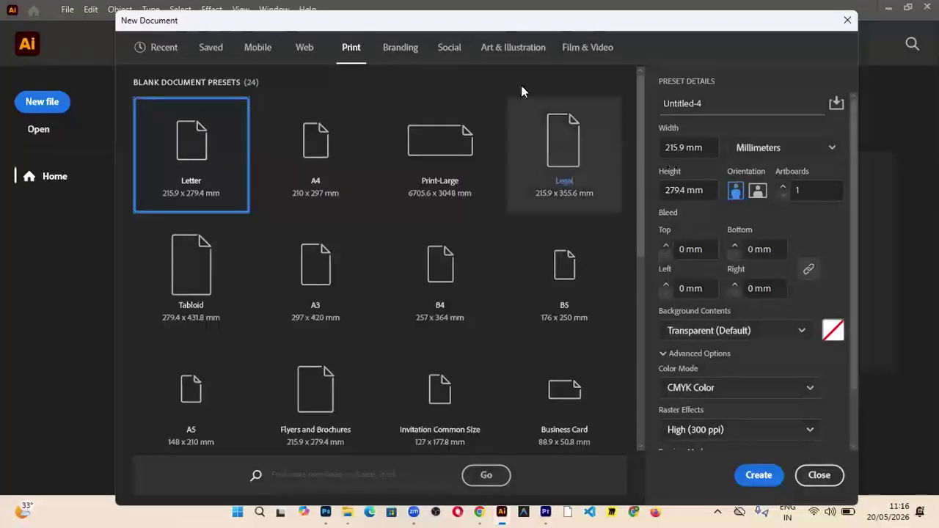
Look through the Branding, Social, Art & Illustration and Film & Video preset categories
{"action": "left_click", "coordinate": [382, 47]}
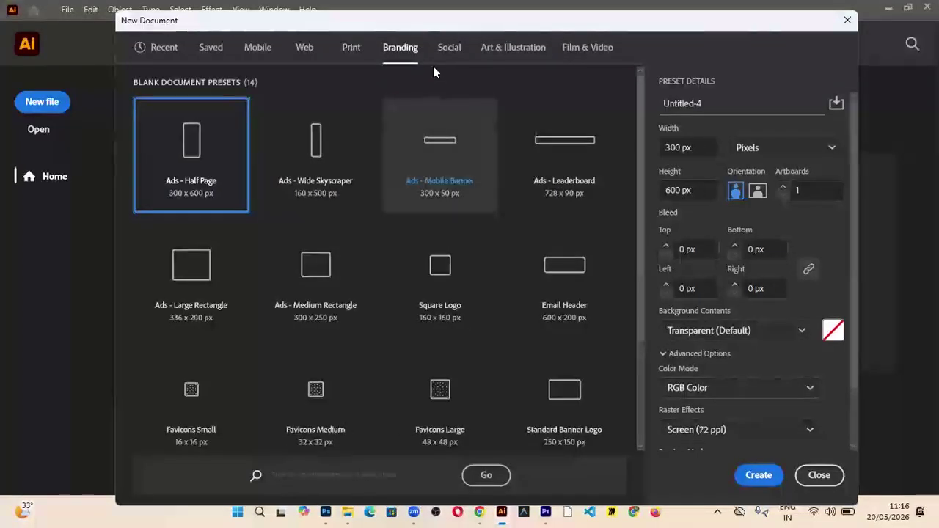
{"action": "left_click", "coordinate": [454, 50]}
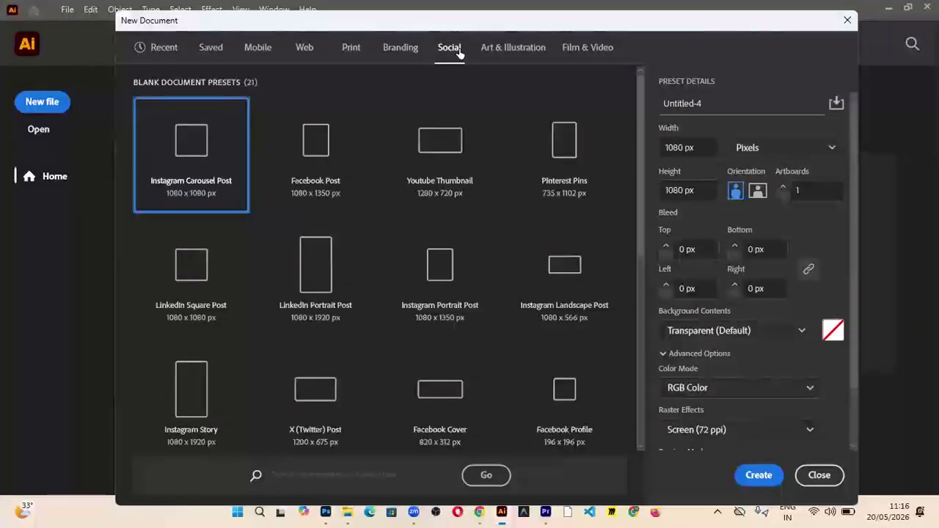
{"action": "left_click", "coordinate": [506, 44]}
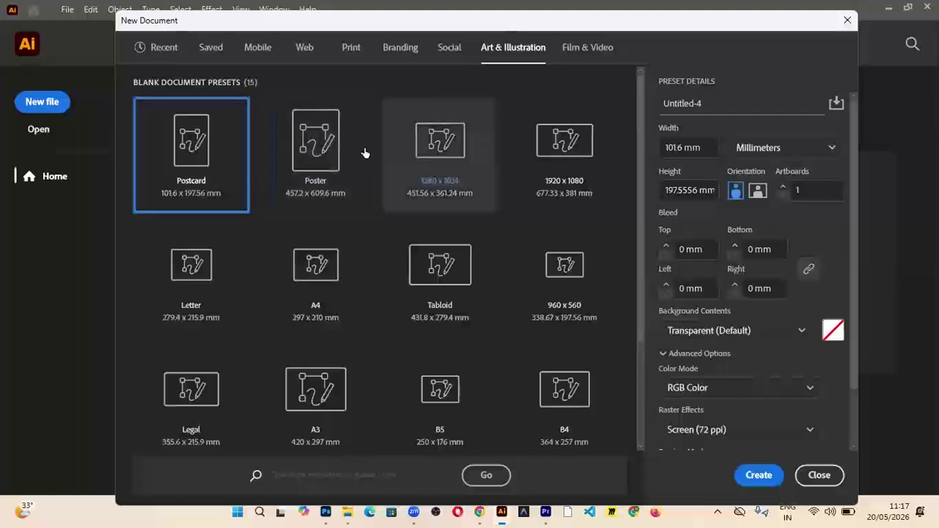
{"action": "left_click", "coordinate": [572, 48]}
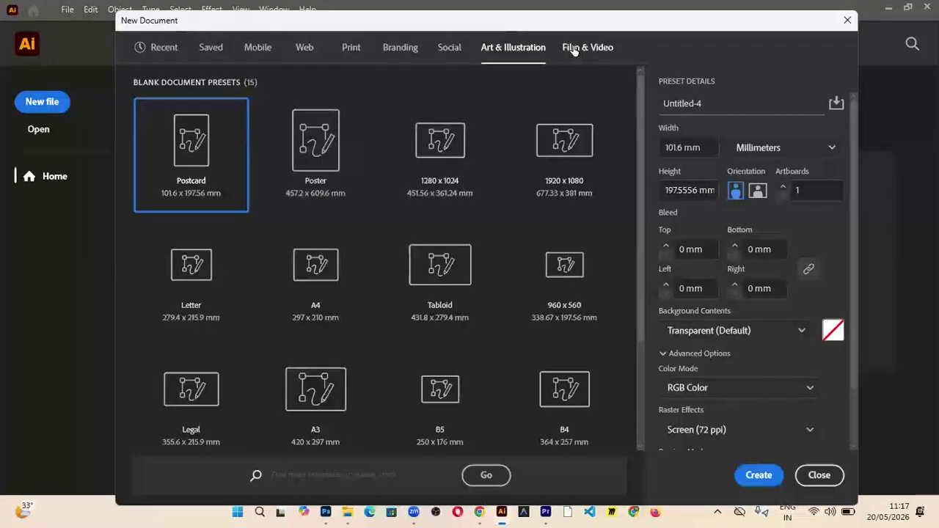
Return to the recent presets, name the new document class1 and set its units to Feet
{"action": "left_click", "coordinate": [157, 47]}
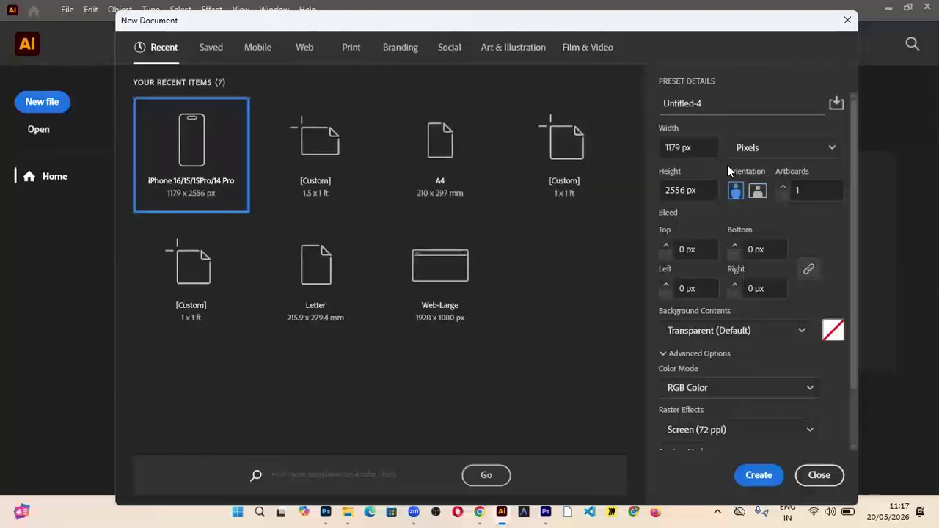
{"action": "left_click", "coordinate": [680, 103]}
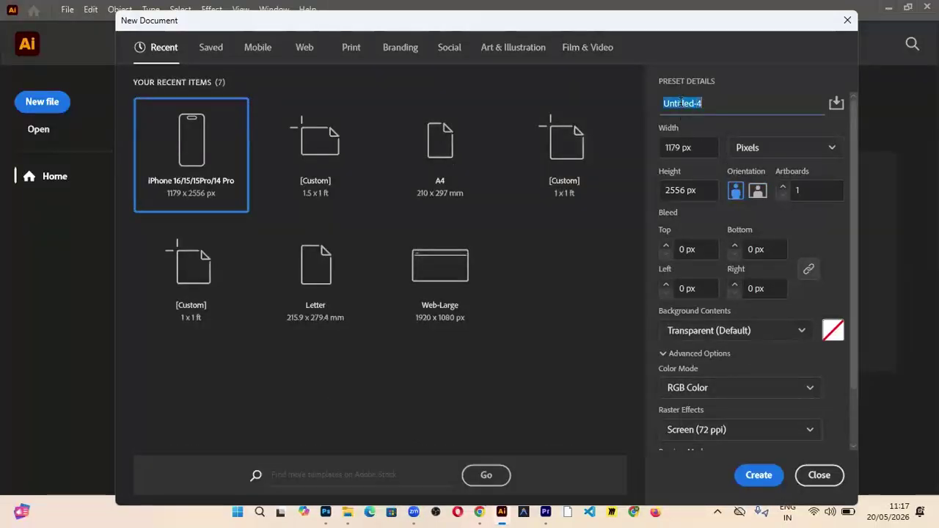
{"action": "type", "text": "class1"}
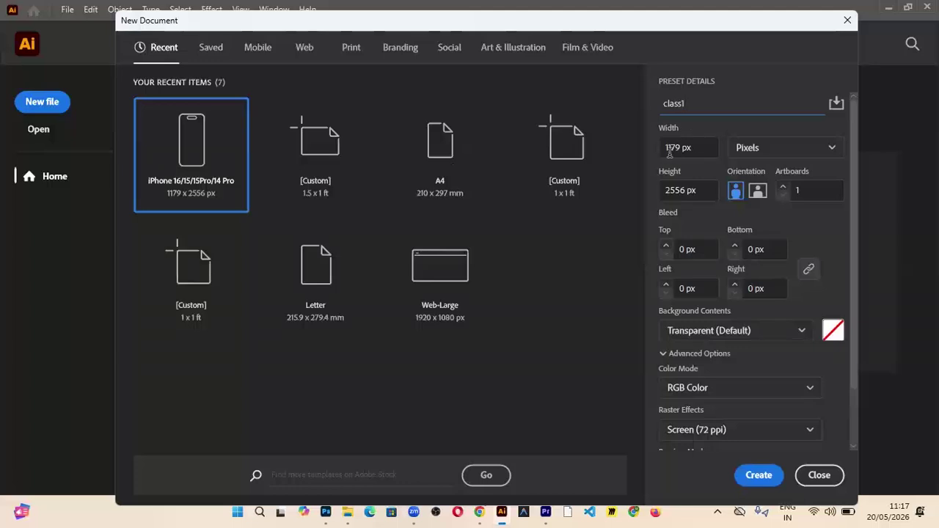
{"action": "left_click", "coordinate": [747, 148]}
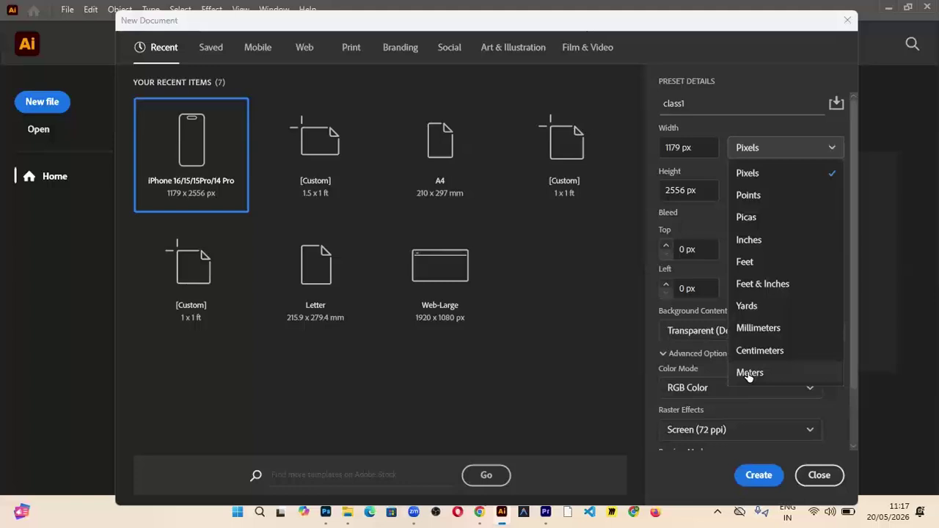
{"action": "left_click", "coordinate": [745, 262]}
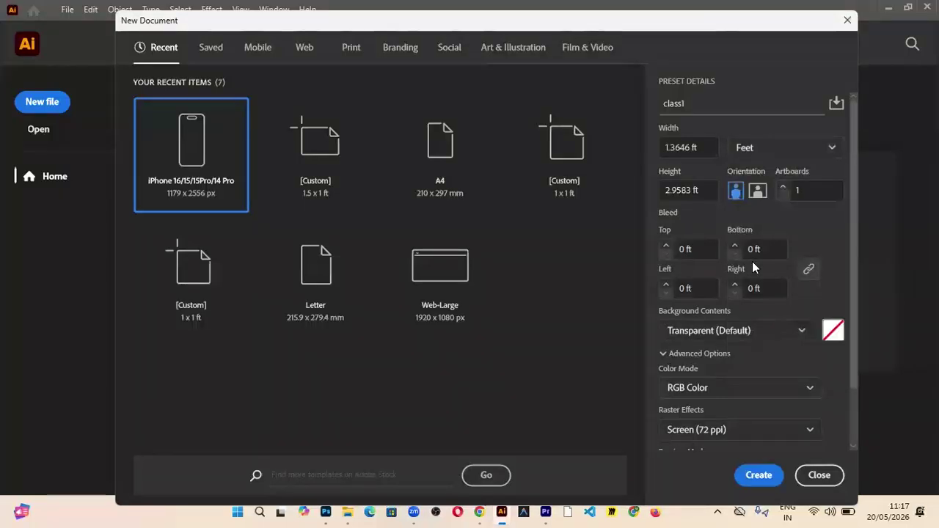
Set the new document's width and height to 1 ft each
{"action": "left_click_drag", "start_coordinate": [695, 147], "coordinate": [664, 147]}
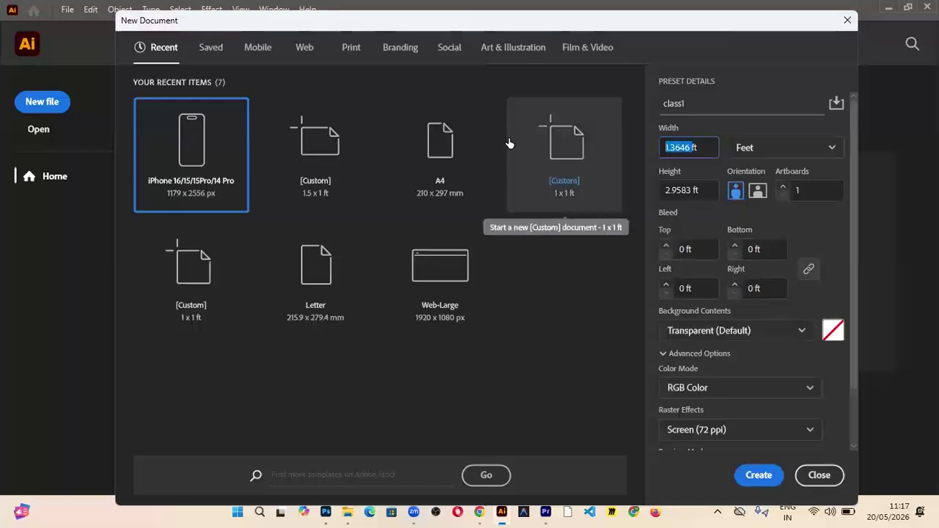
{"action": "type", "text": "1"}
{"action": "key", "text": "Tab"}
{"action": "type", "text": "1ft"}
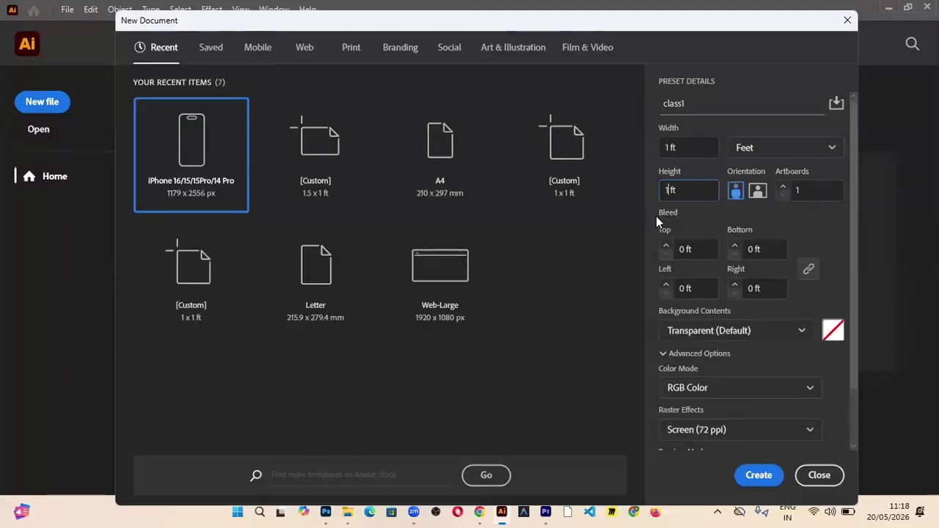
{"action": "double_click", "coordinate": [684, 250]}
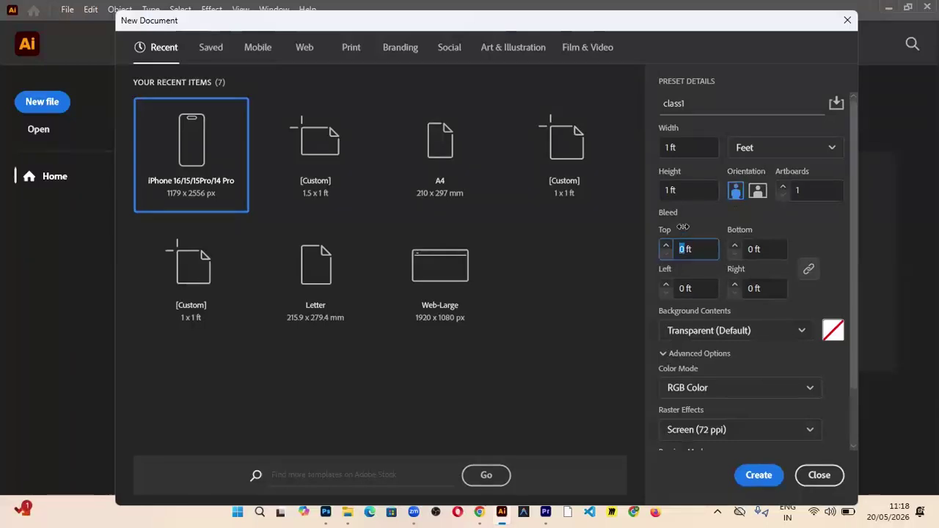
Set the document's color mode to CMYK Color and its raster effects to High (300 ppi)
{"action": "left_click", "coordinate": [683, 392]}
{"action": "left_click", "coordinate": [682, 393]}
{"action": "scroll", "coordinate": [682, 395], "scroll_direction": "down", "scroll_amount": 1}
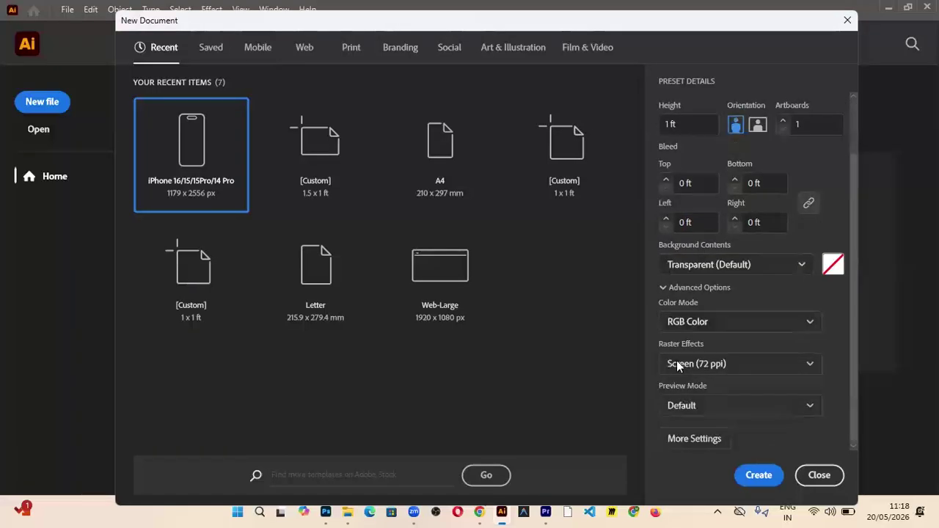
{"action": "left_click", "coordinate": [682, 323]}
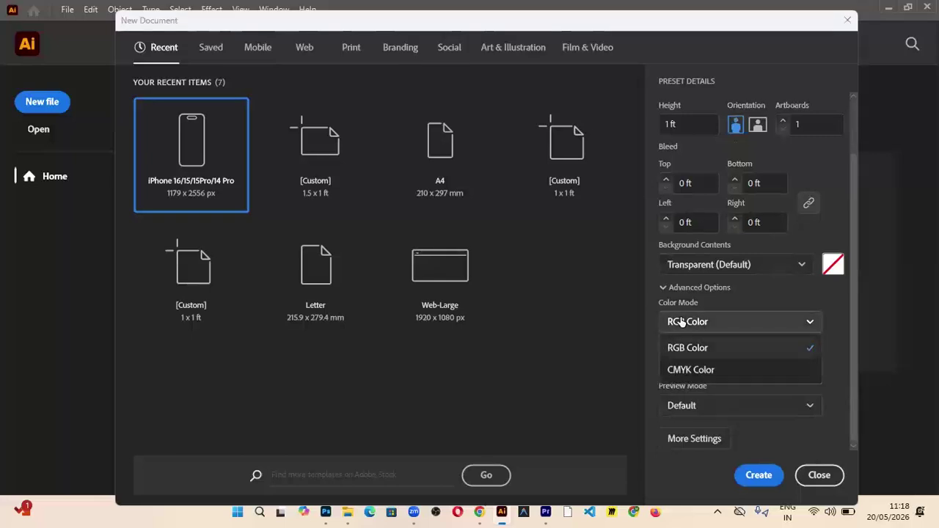
{"action": "left_click", "coordinate": [679, 371]}
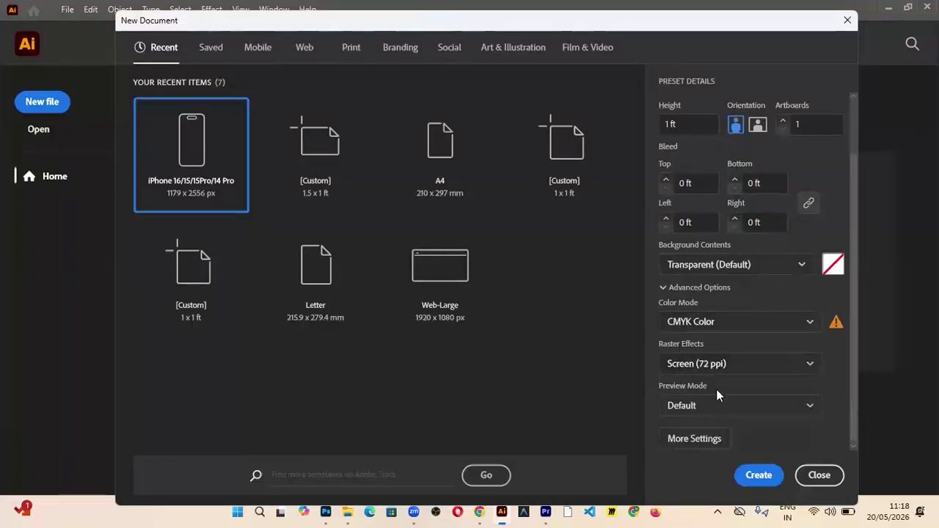
{"action": "left_click", "coordinate": [683, 366]}
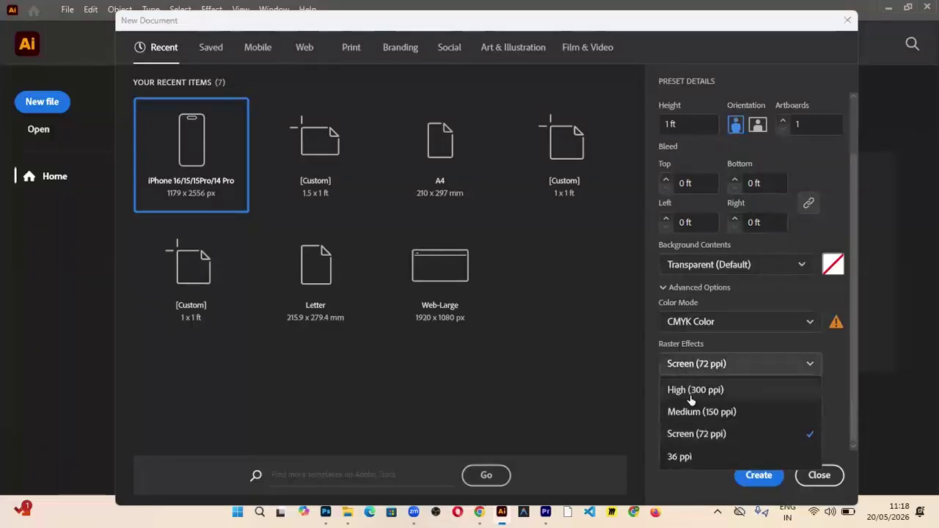
{"action": "left_click", "coordinate": [690, 388]}
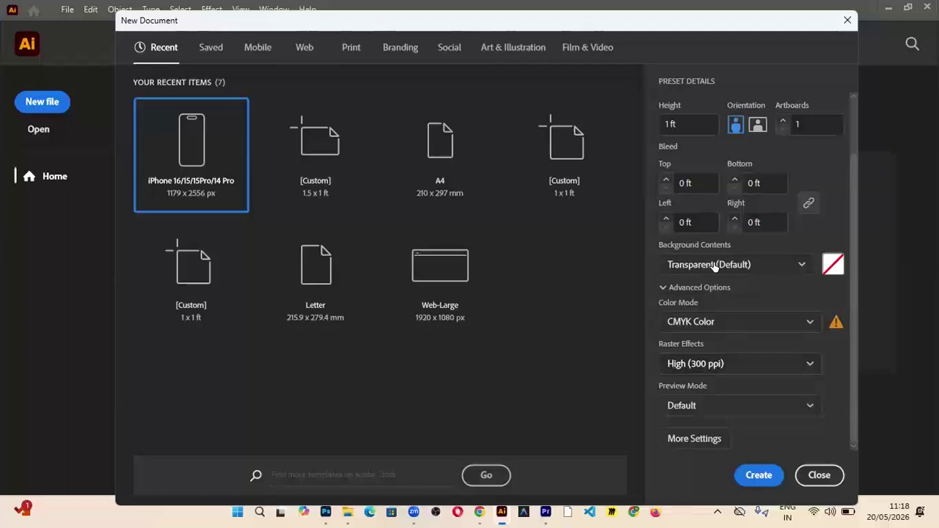
Make the document 1.5 ft wide and 1 ft high in landscape orientation
{"action": "scroll", "coordinate": [713, 264], "scroll_direction": "up", "scroll_amount": 2}
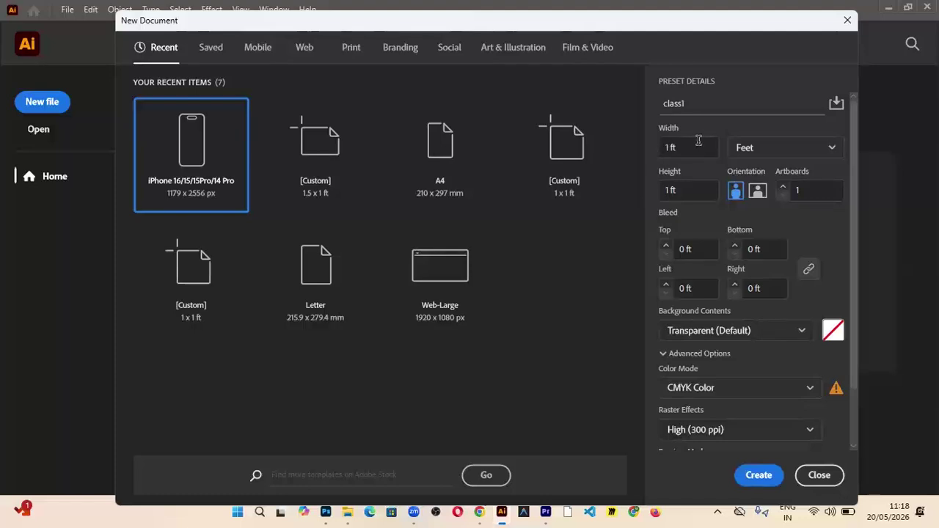
{"action": "left_click", "coordinate": [669, 191]}
{"action": "type", "text": ".5"}
{"action": "left_click", "coordinate": [674, 148]}
{"action": "left_click", "coordinate": [672, 190]}
{"action": "left_click", "coordinate": [758, 192]}
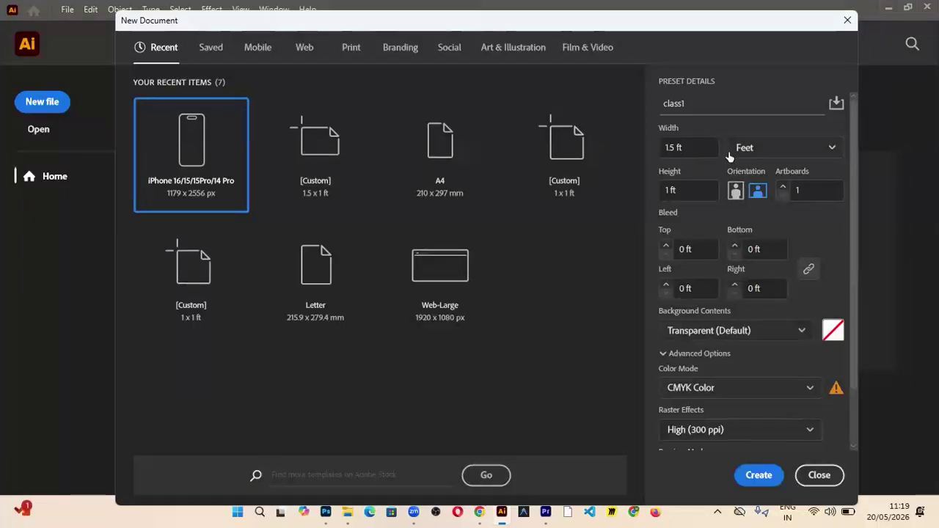
Switch the document units to Inches and set the size to 12 in wide by 18 in high
{"action": "left_click", "coordinate": [763, 152]}
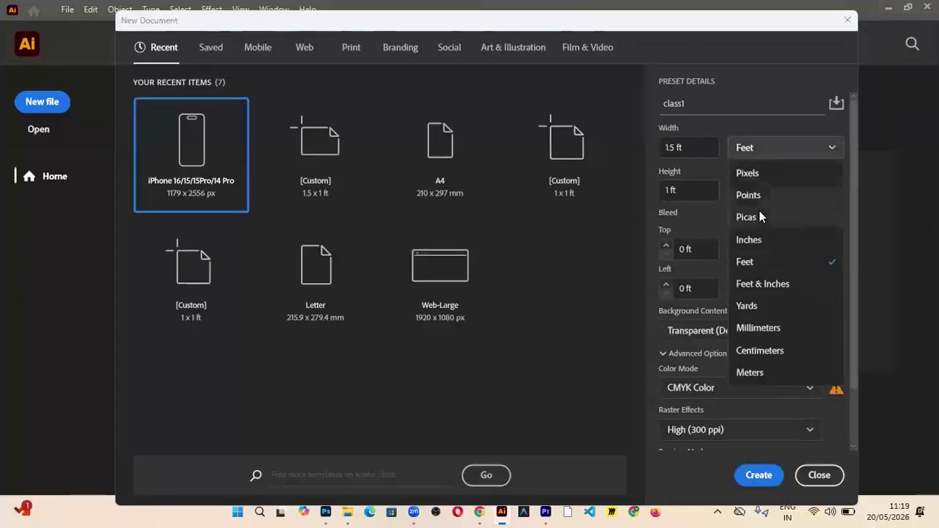
{"action": "left_click", "coordinate": [749, 240]}
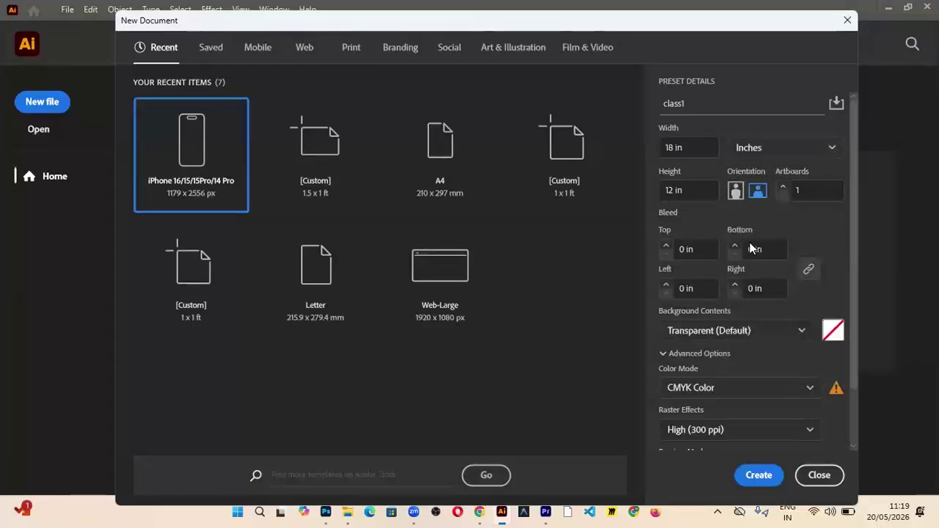
{"action": "double_click", "coordinate": [671, 147]}
{"action": "type", "text": "12"}
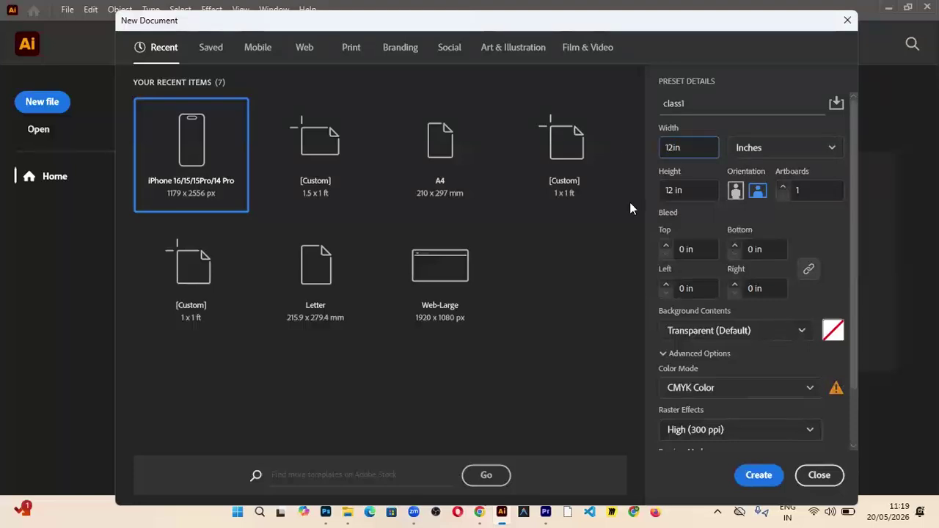
{"action": "left_click", "coordinate": [667, 190]}
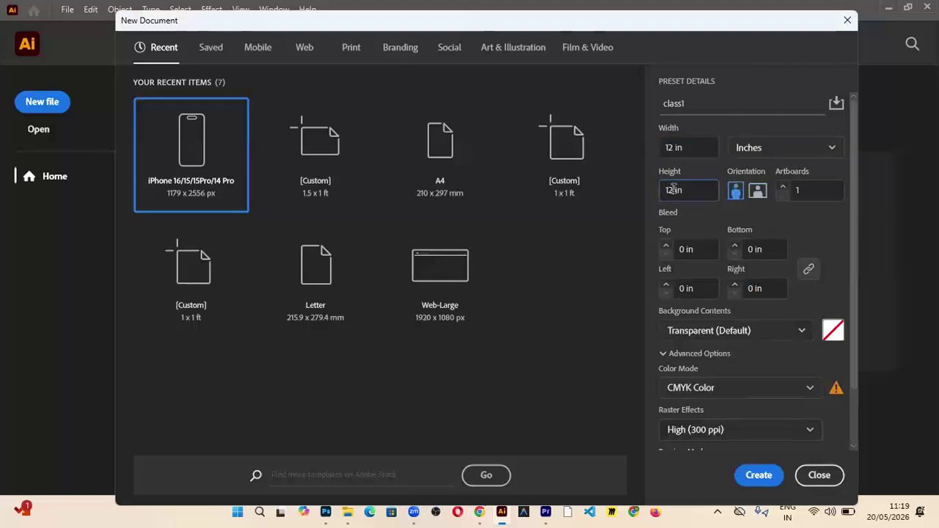
{"action": "double_click", "coordinate": [667, 190]}
{"action": "type", "text": "8"}
Set the width to 36 in and the height to 54 in, and create the class1 document
{"action": "double_click", "coordinate": [672, 148]}
{"action": "type", "text": "36"}
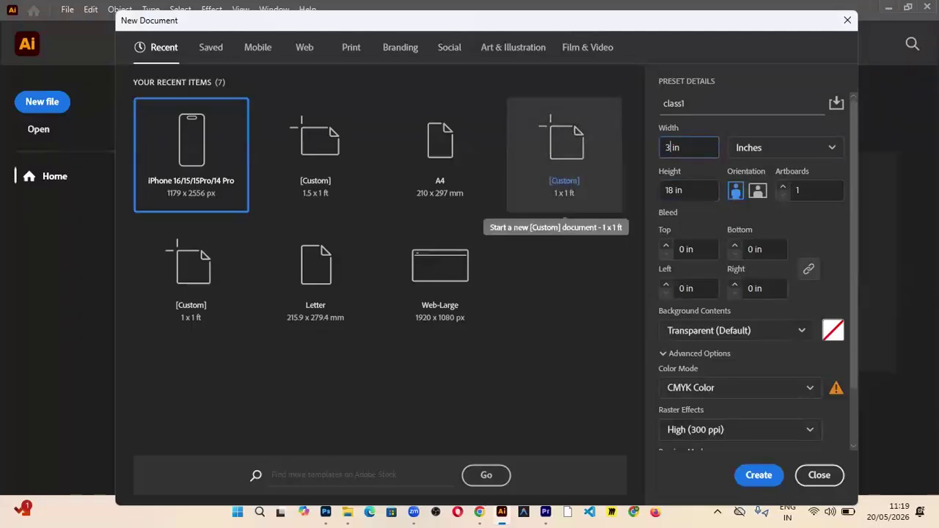
{"action": "double_click", "coordinate": [671, 192]}
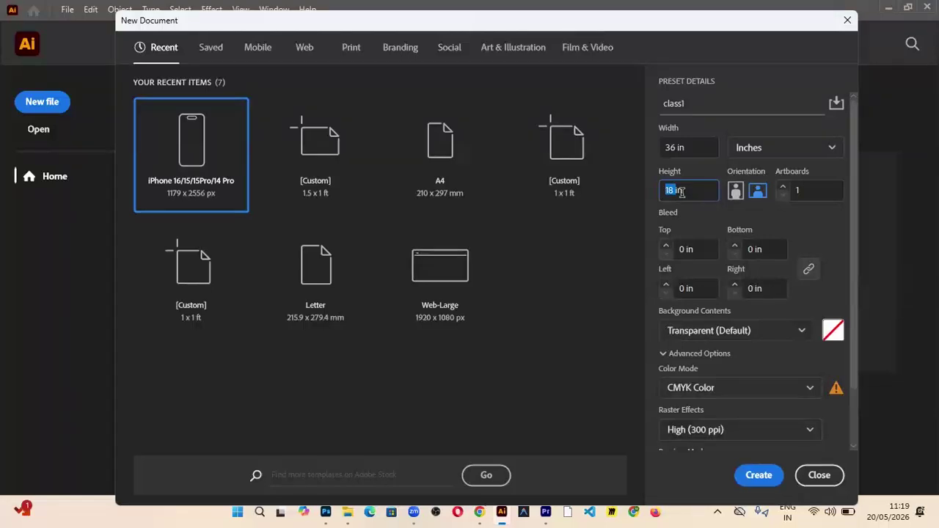
{"action": "type", "text": "54"}
{"action": "left_click", "coordinate": [748, 470]}
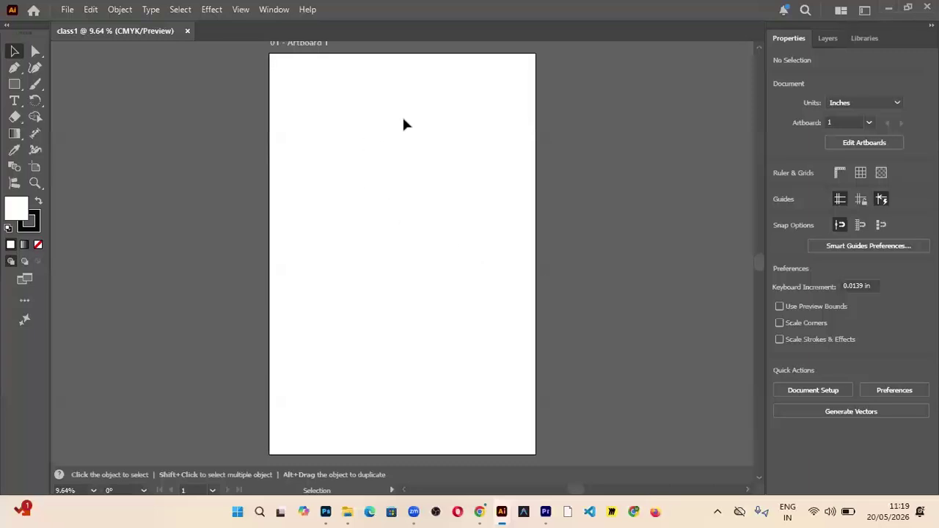
Close the class1 document and start a new one with its background contents set to Black
{"action": "left_click", "coordinate": [187, 31]}
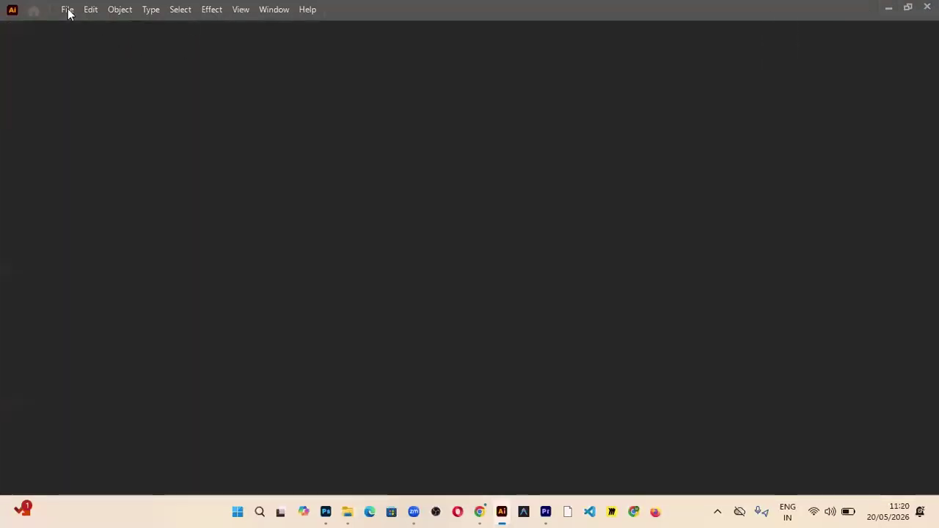
{"action": "left_click", "coordinate": [67, 11]}
{"action": "left_click", "coordinate": [88, 24]}
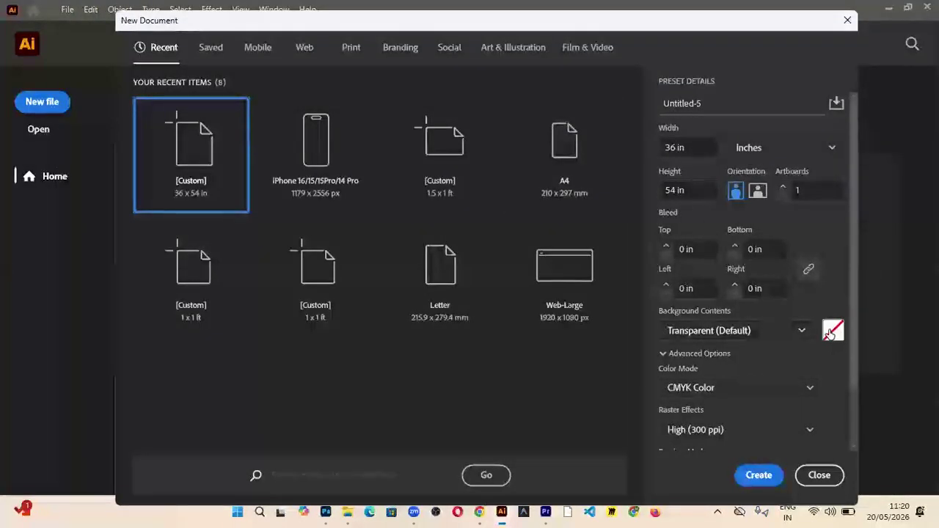
{"action": "left_click", "coordinate": [801, 330]}
{"action": "left_click", "coordinate": [685, 358]}
{"action": "left_click", "coordinate": [778, 331]}
{"action": "left_click", "coordinate": [777, 378]}
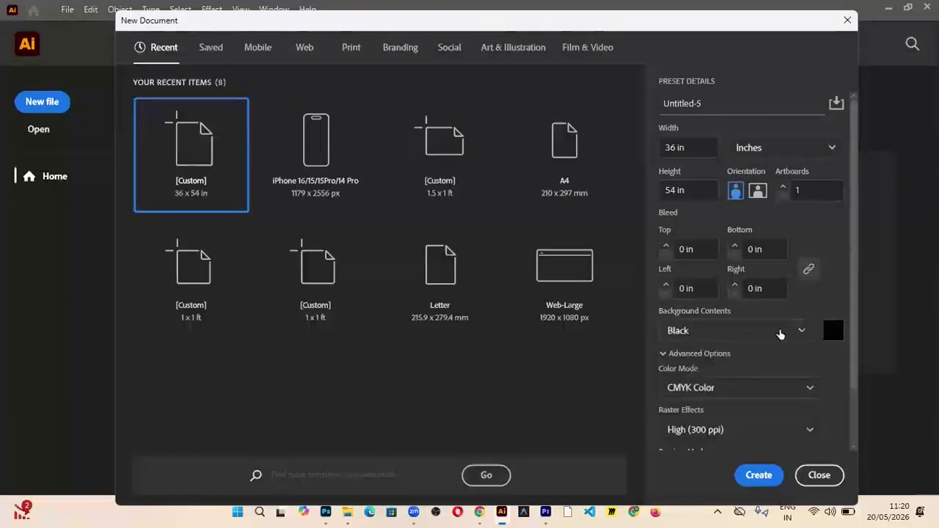
Choose a custom blue as the background color and create the document
{"action": "left_click", "coordinate": [834, 331]}
{"action": "left_click", "coordinate": [481, 230]}
{"action": "left_click_drag", "start_coordinate": [439, 203], "coordinate": [444, 195]}
{"action": "left_click", "coordinate": [615, 165]}
{"action": "key", "text": "Return"}
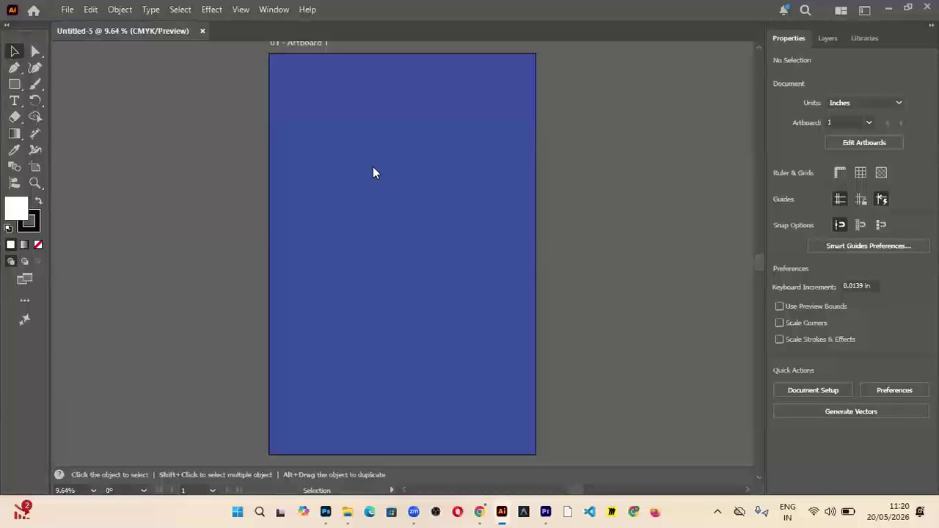
Close the blue document and start a new one 12 in wide by 12 in high
{"action": "left_click", "coordinate": [202, 31]}
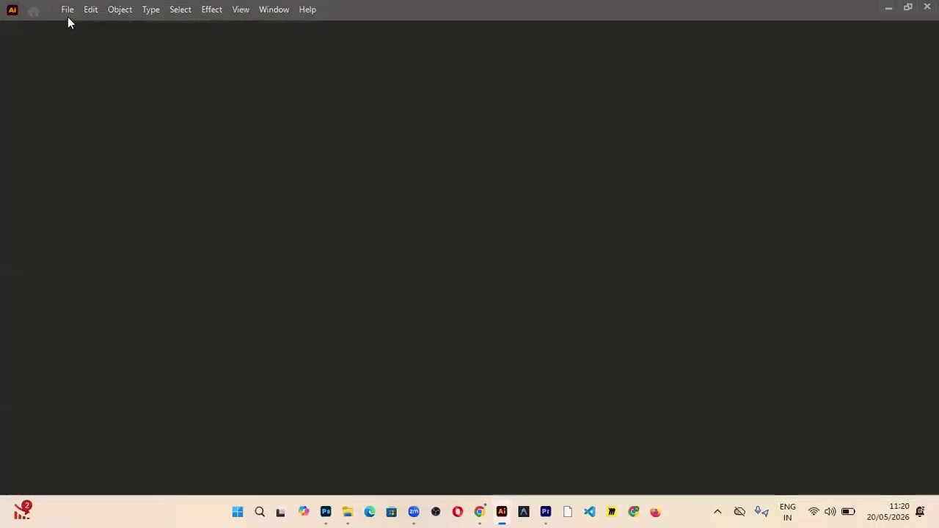
{"action": "left_click", "coordinate": [67, 14]}
{"action": "left_click", "coordinate": [83, 27]}
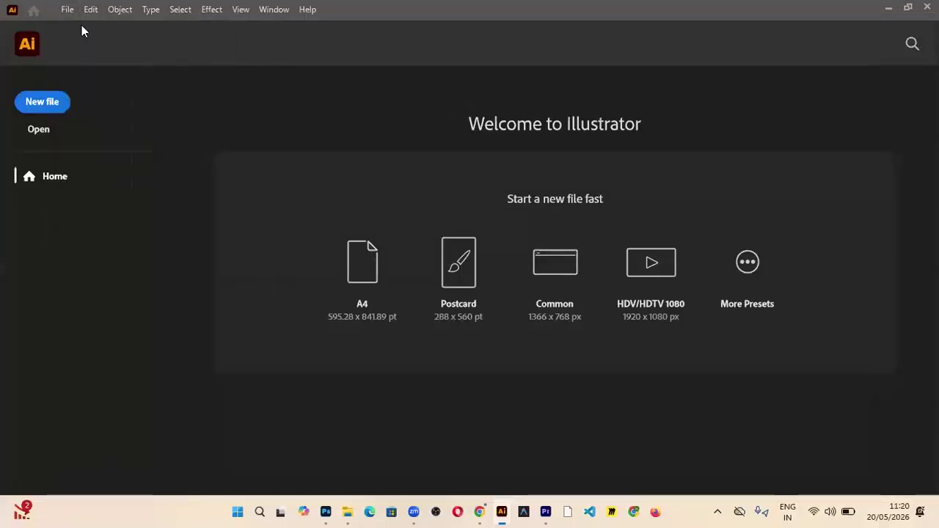
{"action": "double_click", "coordinate": [670, 148]}
{"action": "type", "text": "12"}
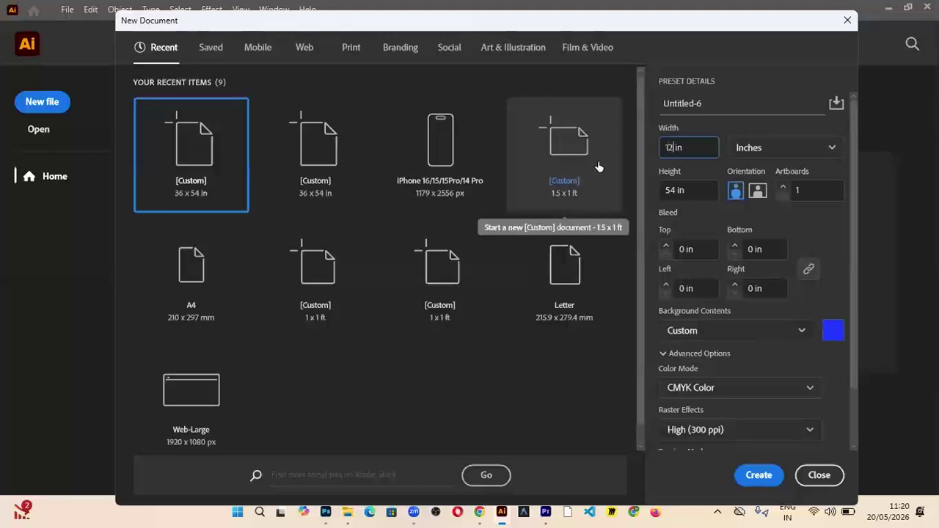
{"action": "double_click", "coordinate": [670, 190]}
{"action": "type", "text": "12"}
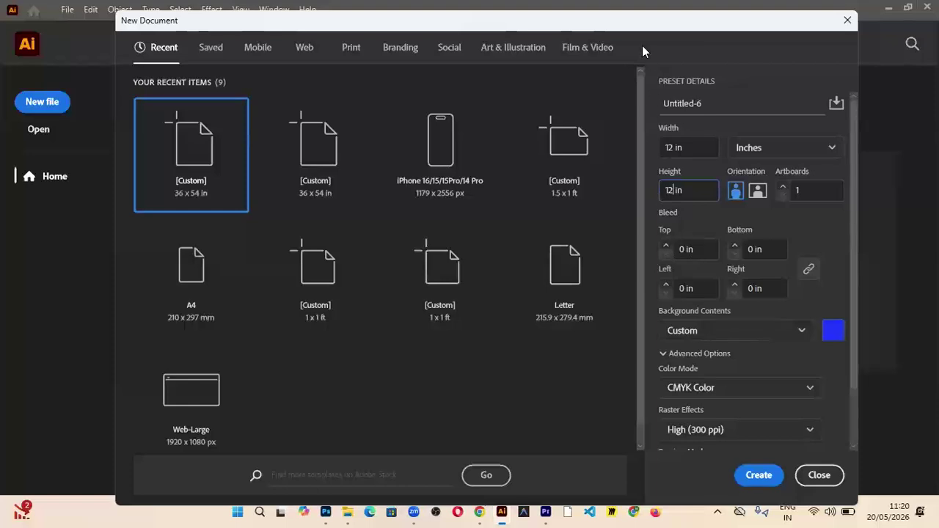
Try to set the top bleed to 0.25 in
{"action": "left_click_drag", "start_coordinate": [631, 30], "coordinate": [608, 21]}
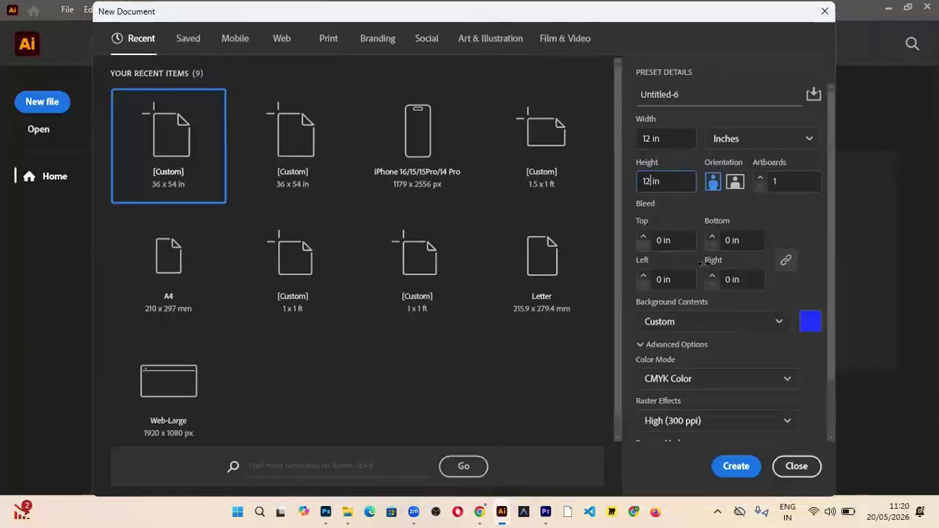
{"action": "left_click", "coordinate": [657, 244]}
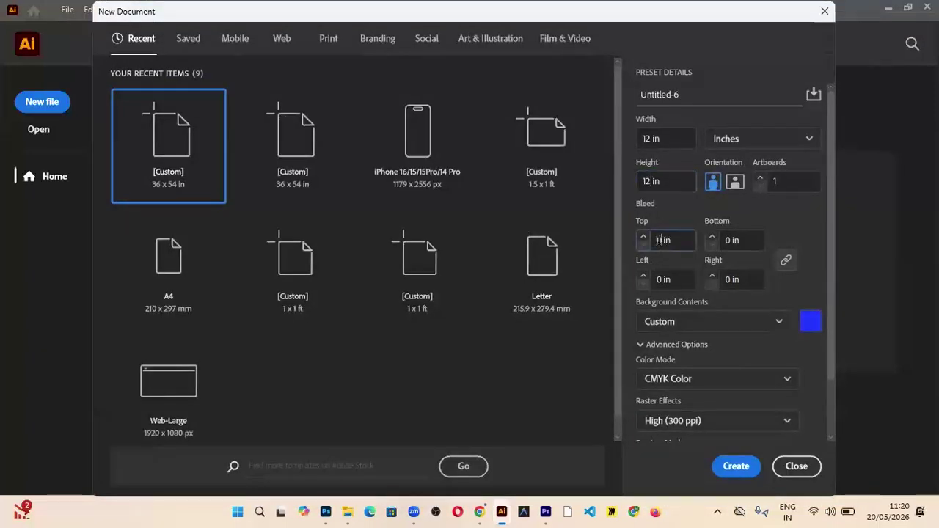
{"action": "double_click", "coordinate": [658, 244]}
{"action": "key", "text": "BackSpace"}
{"action": "type", "text": "0.2"}
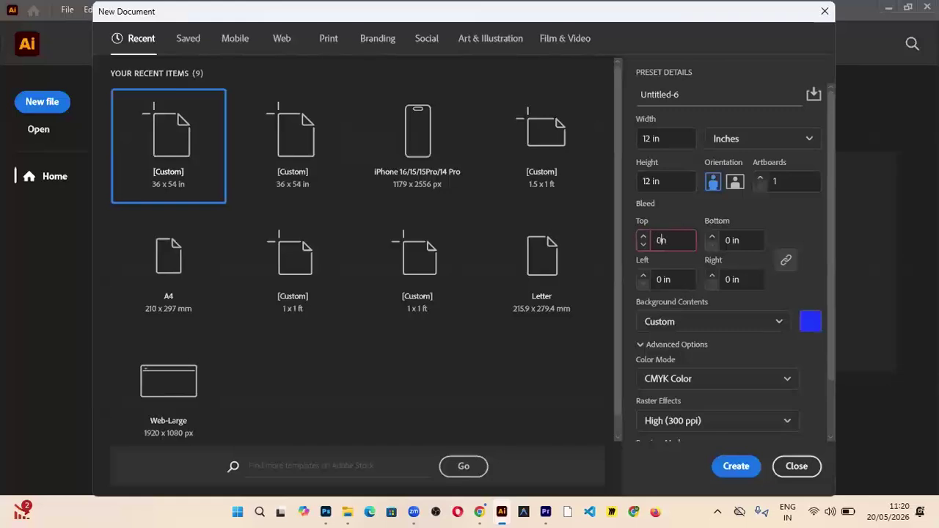
{"action": "type", "text": "5"}
{"action": "left_click", "coordinate": [789, 223]}
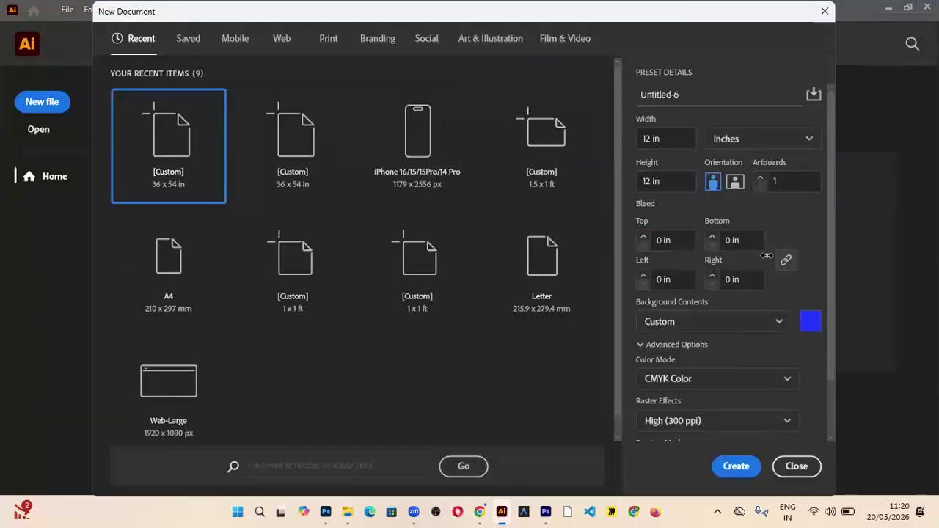
Set the bleed to 0.5 in on all four sides
{"action": "left_click", "coordinate": [667, 241]}
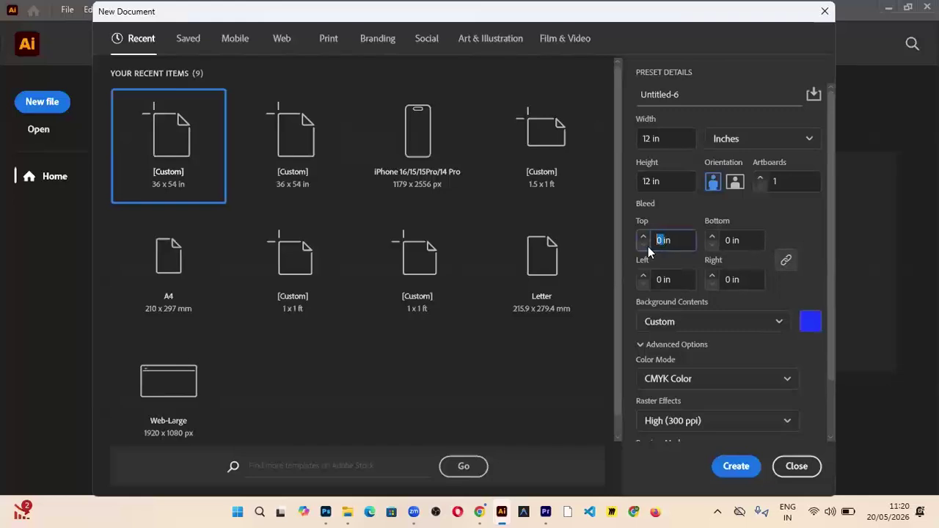
{"action": "type", "text": "0.5"}
{"action": "left_click", "coordinate": [807, 224]}
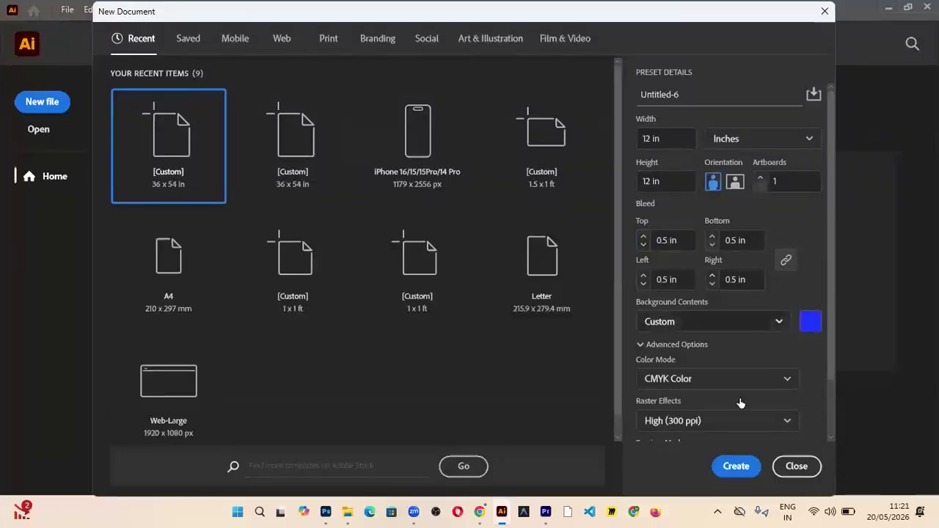
Change the background contents to White and create the document
{"action": "left_click", "coordinate": [807, 322]}
{"action": "left_click", "coordinate": [615, 188]}
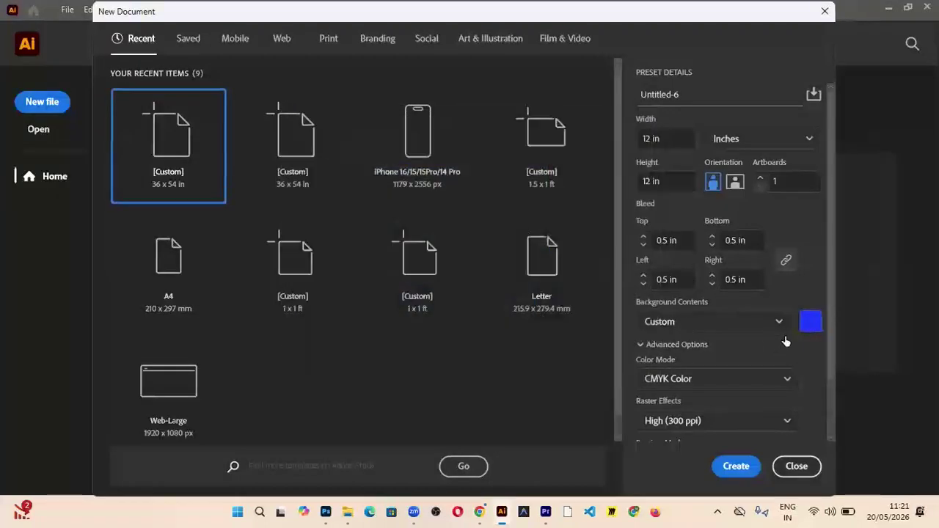
{"action": "left_click", "coordinate": [769, 330]}
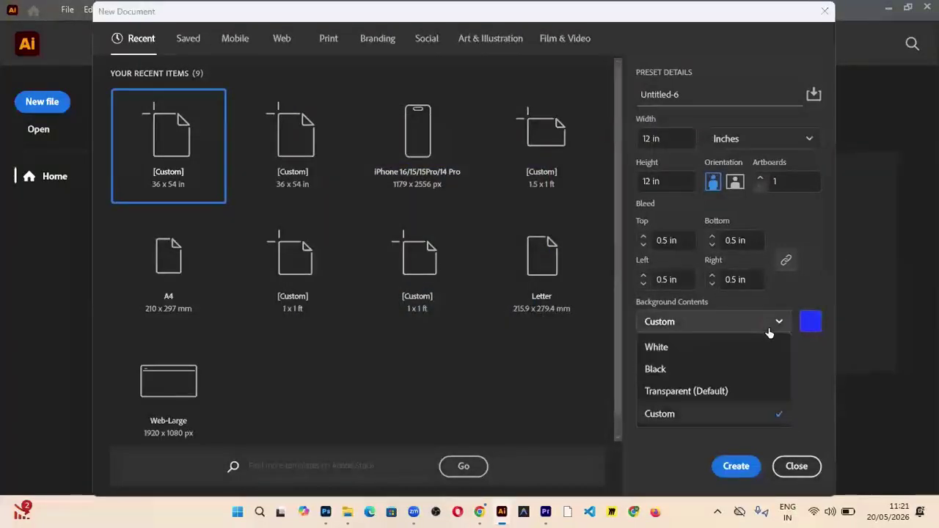
{"action": "left_click", "coordinate": [676, 349]}
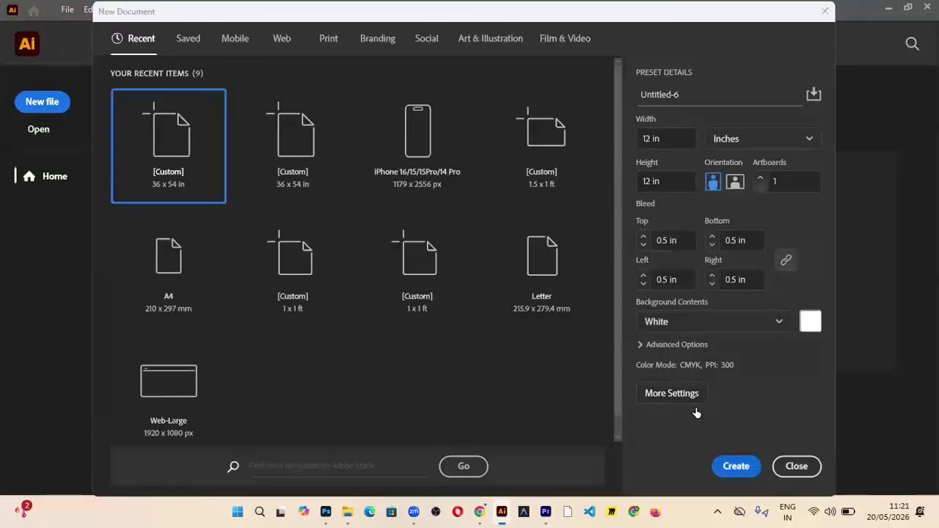
{"action": "key", "text": "Return"}
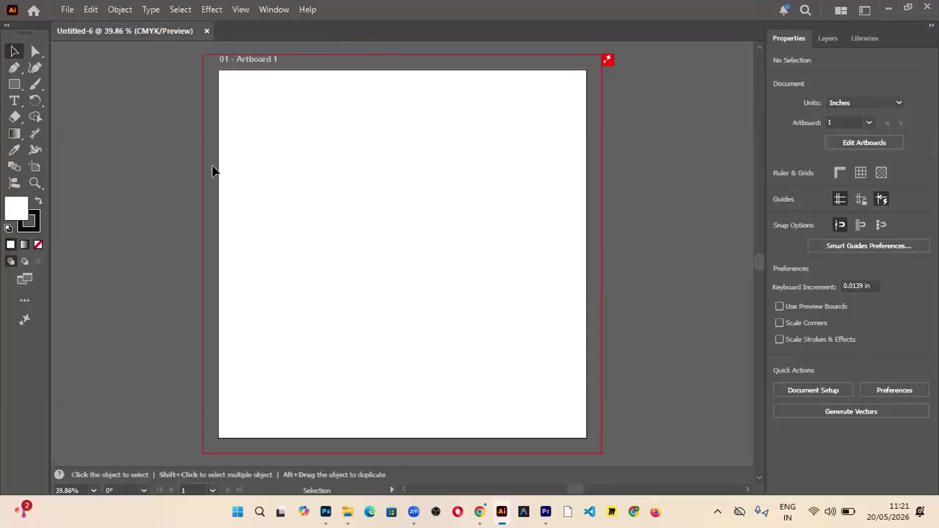
Activate the Rectangle tool and switch the workspace to Essentials Classic
{"action": "left_click", "coordinate": [17, 90]}
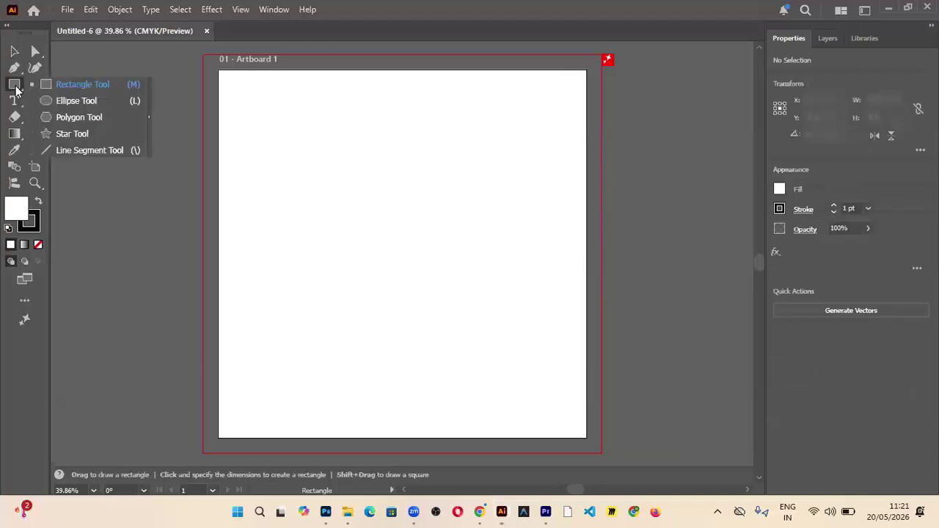
{"action": "left_click", "coordinate": [71, 86]}
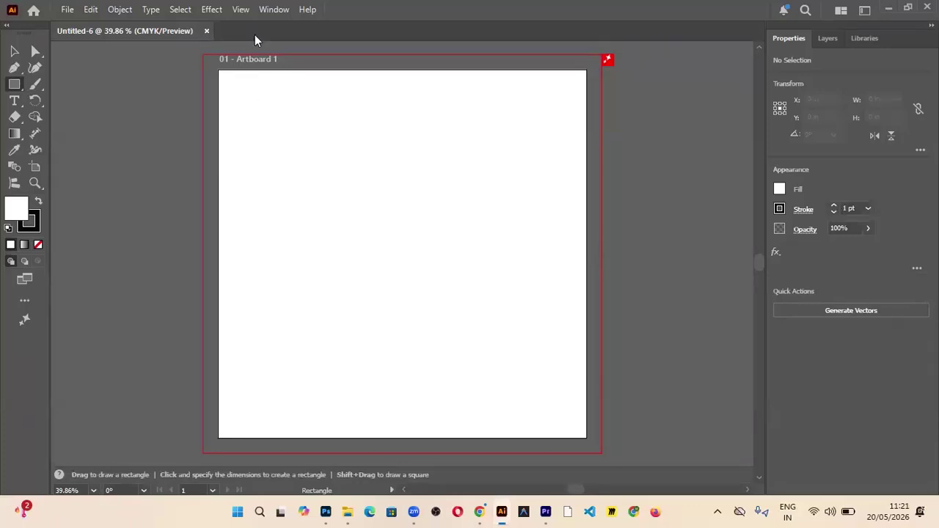
{"action": "left_click", "coordinate": [272, 11]}
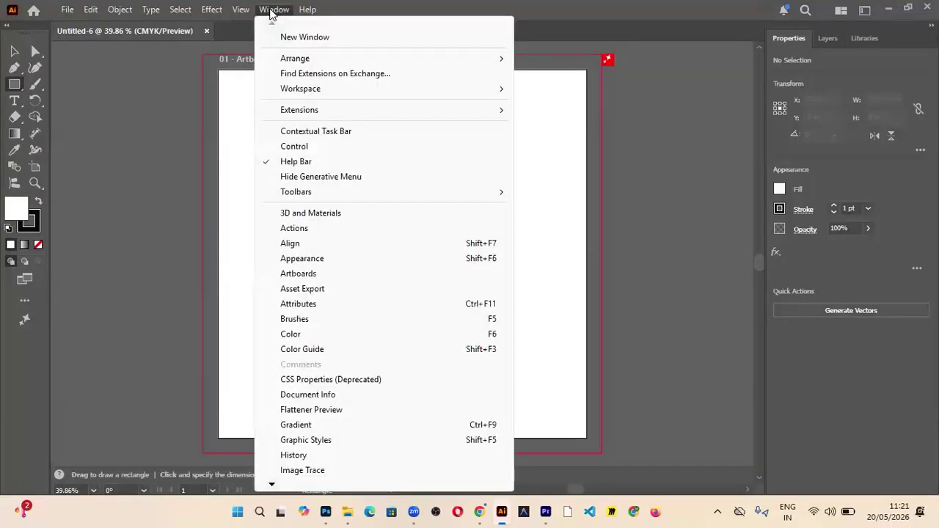
{"action": "mouse_move", "coordinate": [306, 94]}
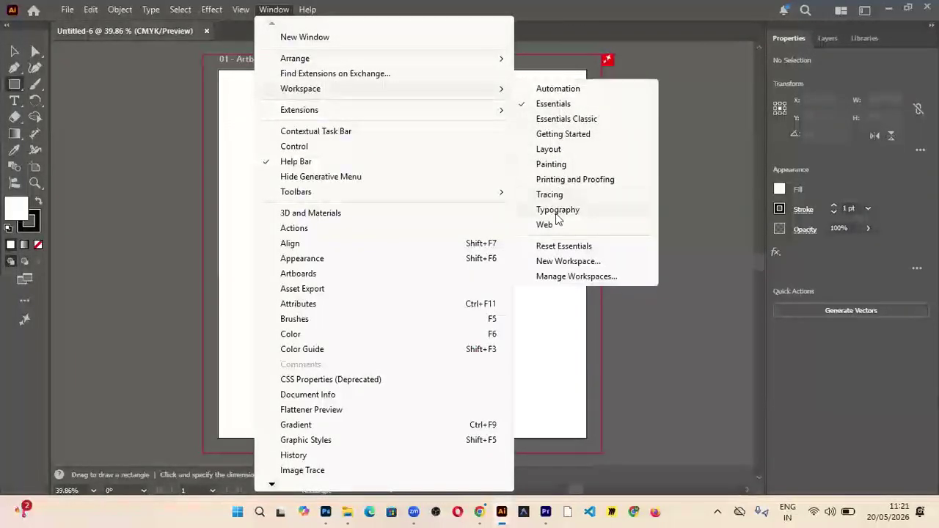
{"action": "left_click", "coordinate": [557, 121]}
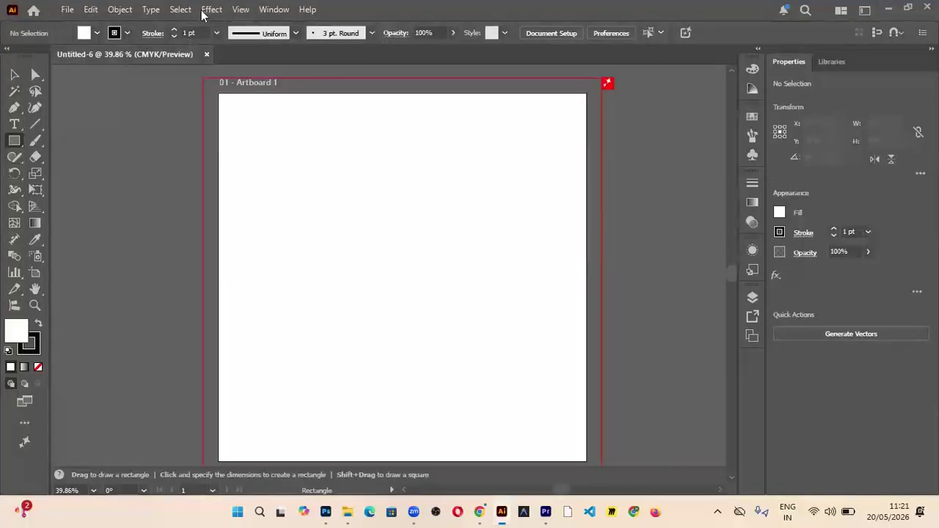
Try the Getting Started workspace, followed by the Layout workspace
{"action": "left_click", "coordinate": [273, 10]}
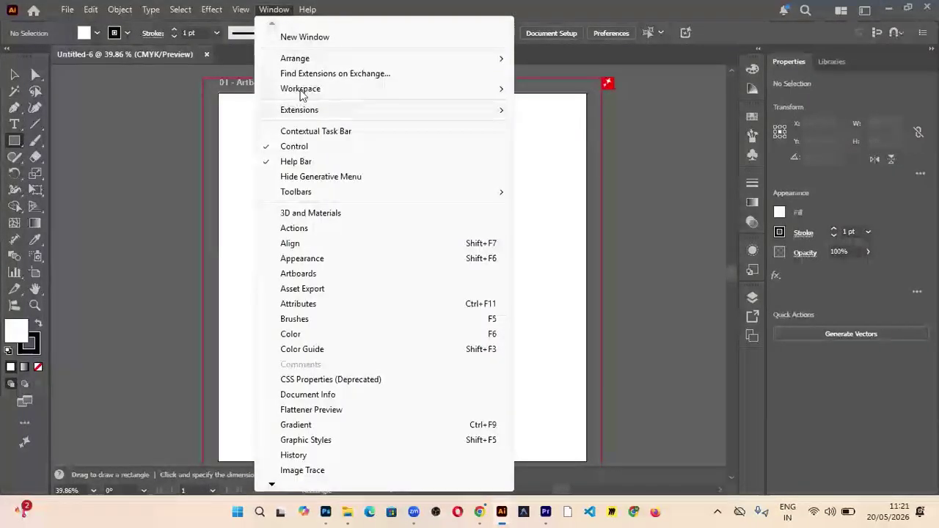
{"action": "mouse_move", "coordinate": [367, 88]}
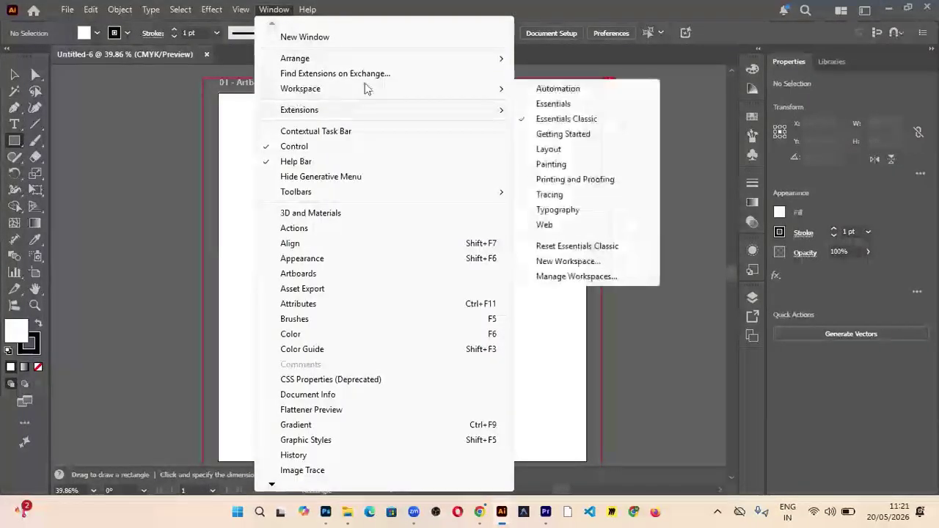
{"action": "left_click", "coordinate": [563, 135]}
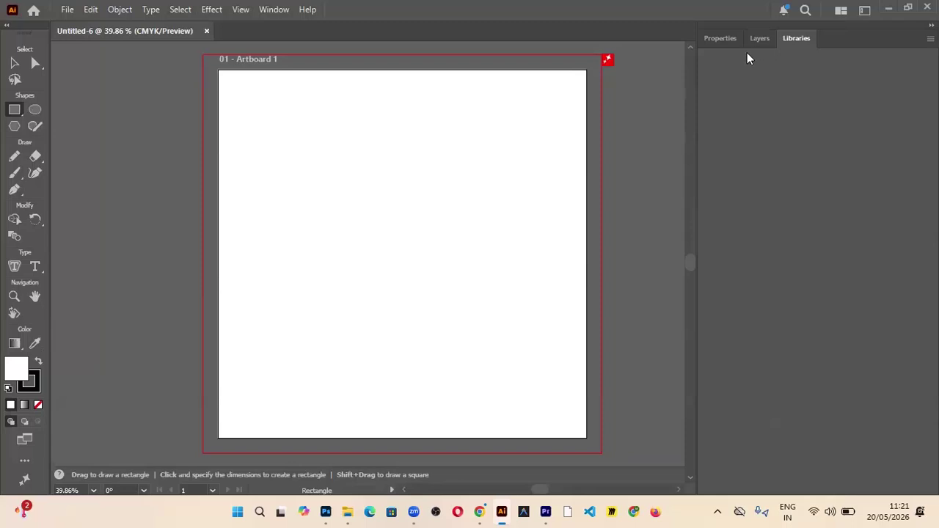
{"action": "left_click", "coordinate": [275, 13]}
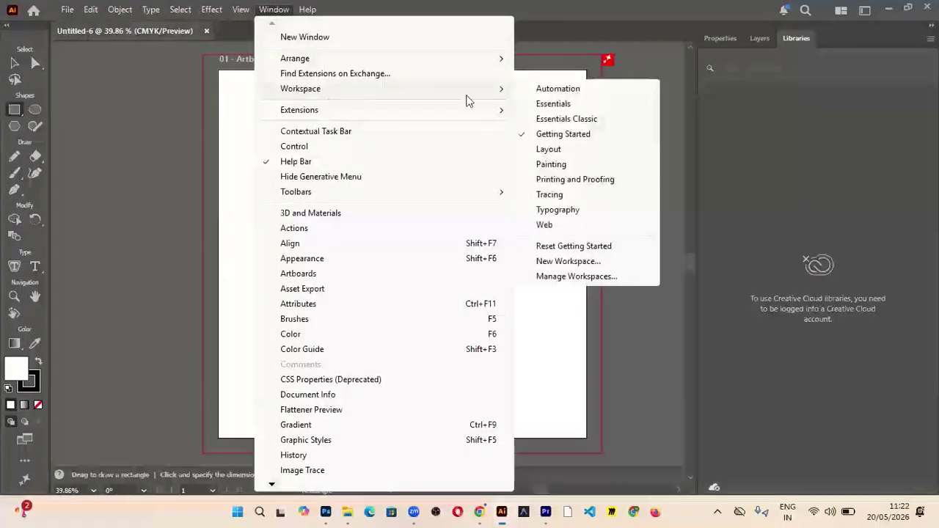
{"action": "left_click", "coordinate": [547, 149]}
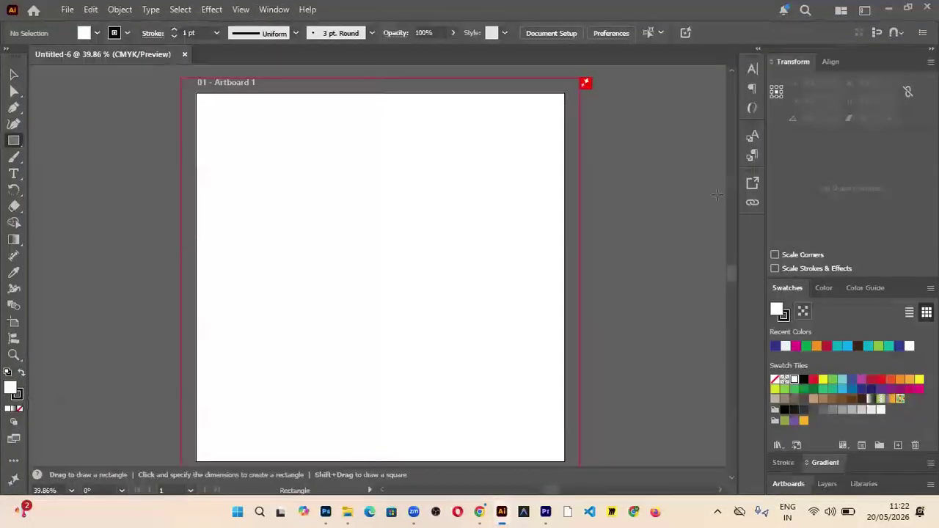
Switch the workspace back to Essentials and undock the tools as a floating toolbar
{"action": "left_click", "coordinate": [274, 9]}
{"action": "mouse_move", "coordinate": [305, 92]}
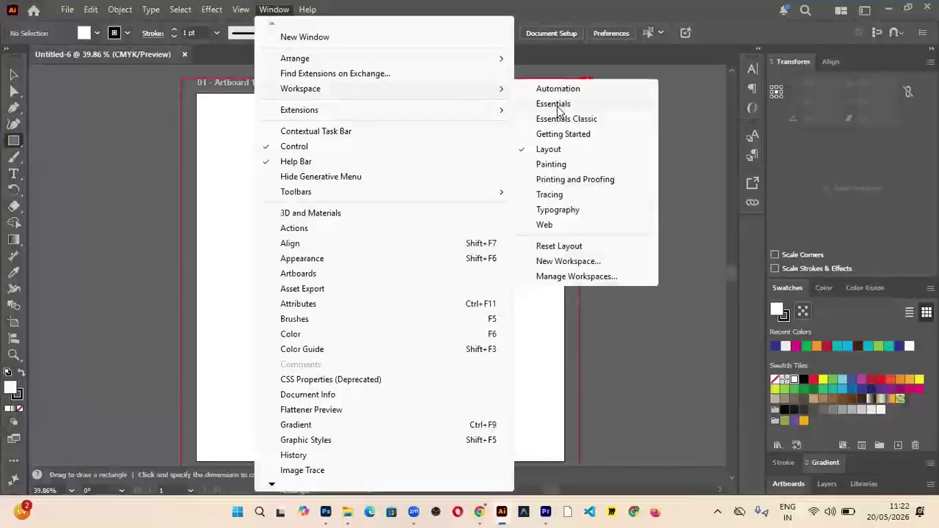
{"action": "left_click", "coordinate": [556, 105]}
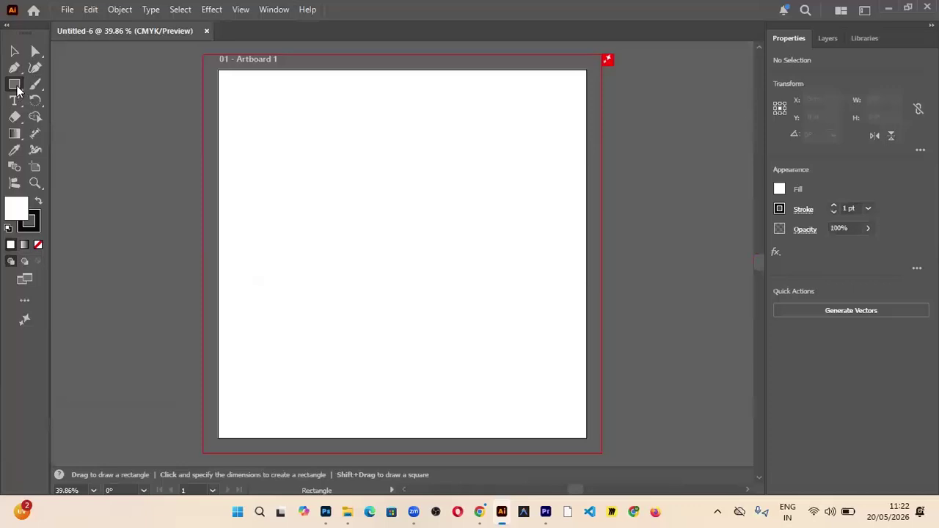
{"action": "mouse_move", "coordinate": [20, 38]}
{"action": "left_mouse_down"}
{"action": "mouse_move", "coordinate": [99, 61]}
{"action": "mouse_move", "coordinate": [63, 62]}
{"action": "mouse_move", "coordinate": [672, 84]}
{"action": "mouse_move", "coordinate": [657, 137]}
{"action": "mouse_move", "coordinate": [102, 113]}
{"action": "mouse_move", "coordinate": [22, 52]}
{"action": "left_mouse_up"}
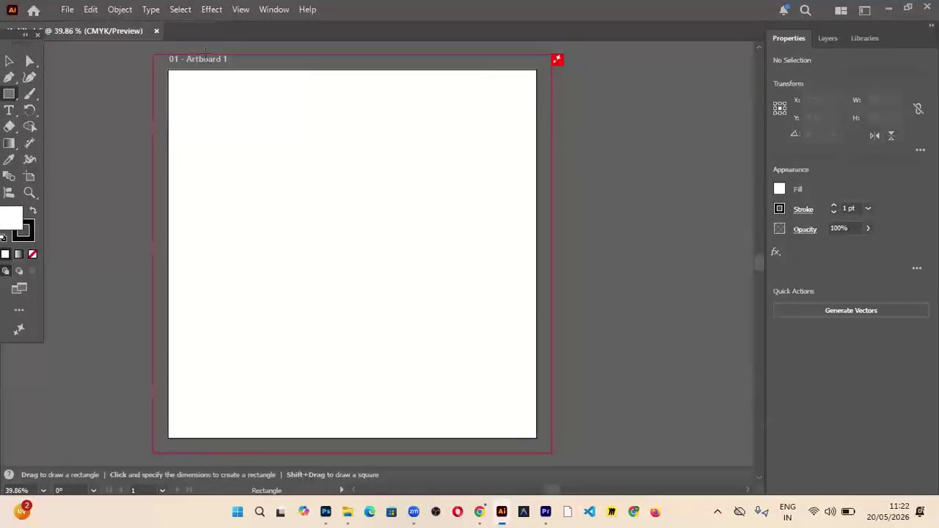
Look at the Libraries and its options, return to Properties, and collapse and re-expand the panel dock
{"action": "left_click", "coordinate": [865, 38]}
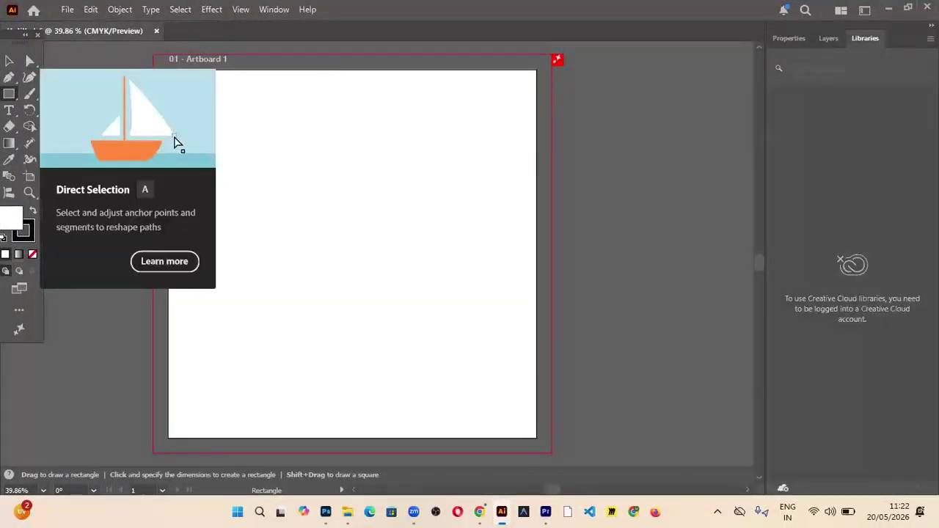
{"action": "left_click", "coordinate": [930, 39]}
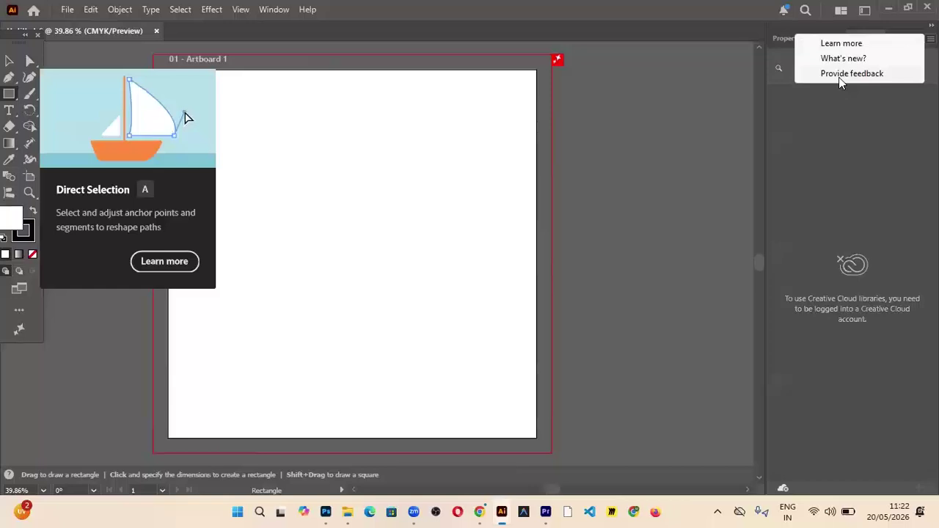
{"action": "left_click", "coordinate": [811, 50]}
{"action": "left_click", "coordinate": [789, 38]}
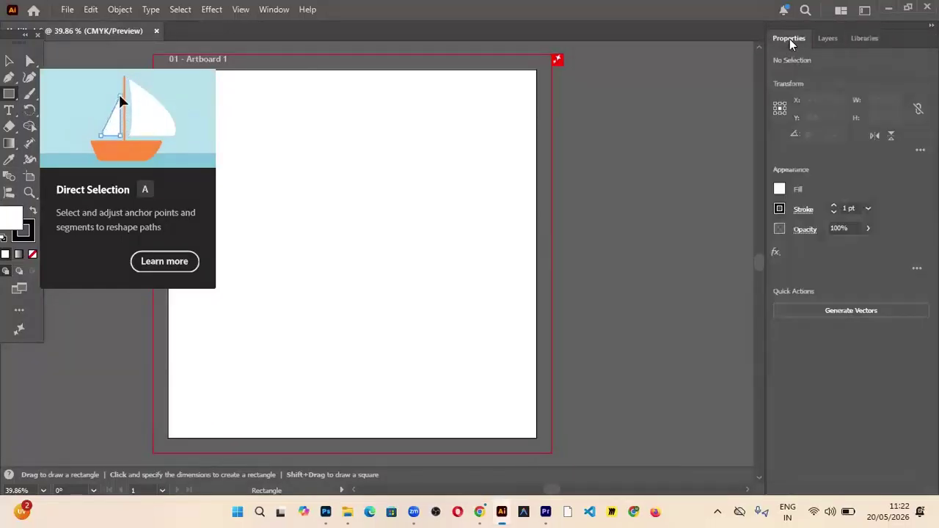
{"action": "left_click", "coordinate": [930, 25]}
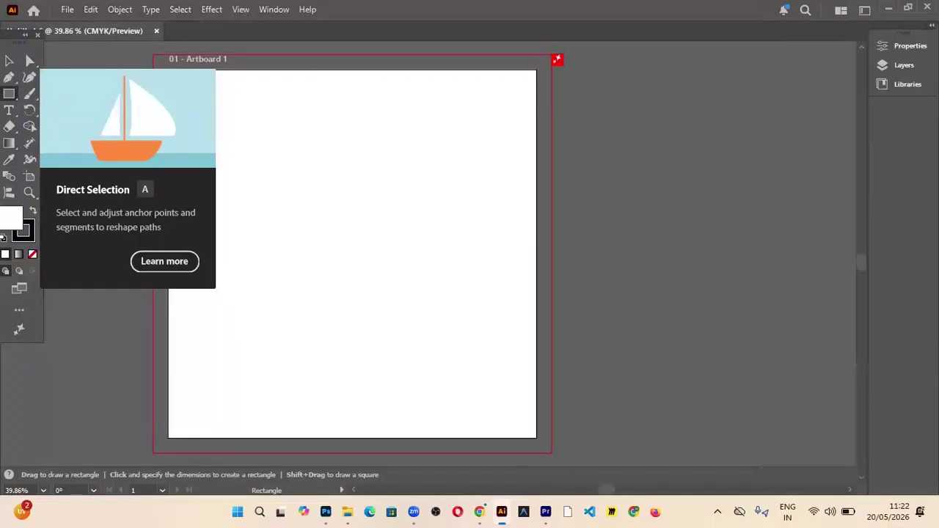
{"action": "left_click", "coordinate": [930, 25]}
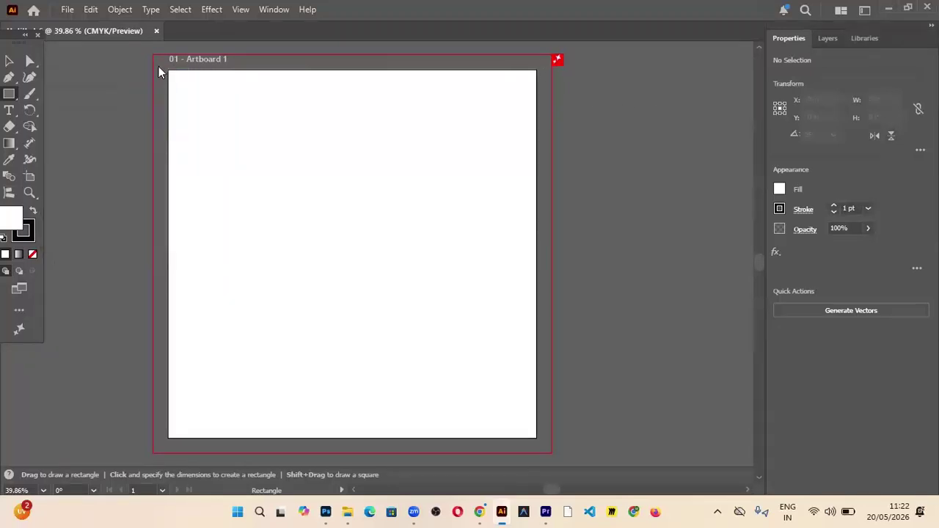
Draw a square about 2.25 in wide with the Rectangle tool in the artboard's upper-left area
{"action": "scroll", "coordinate": [524, 122], "scroll_direction": "up", "scroll_amount": 2}
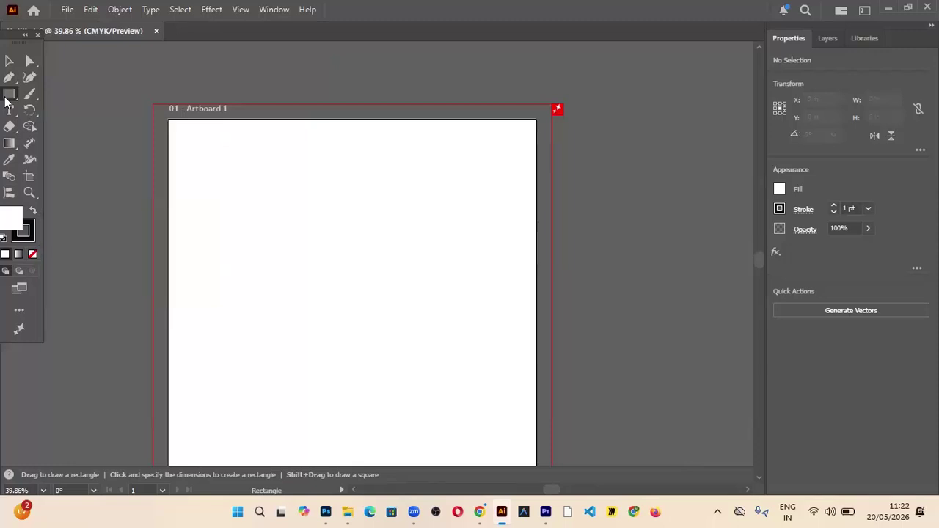
{"action": "left_click_drag", "start_coordinate": [8, 94], "coordinate": [30, 100]}
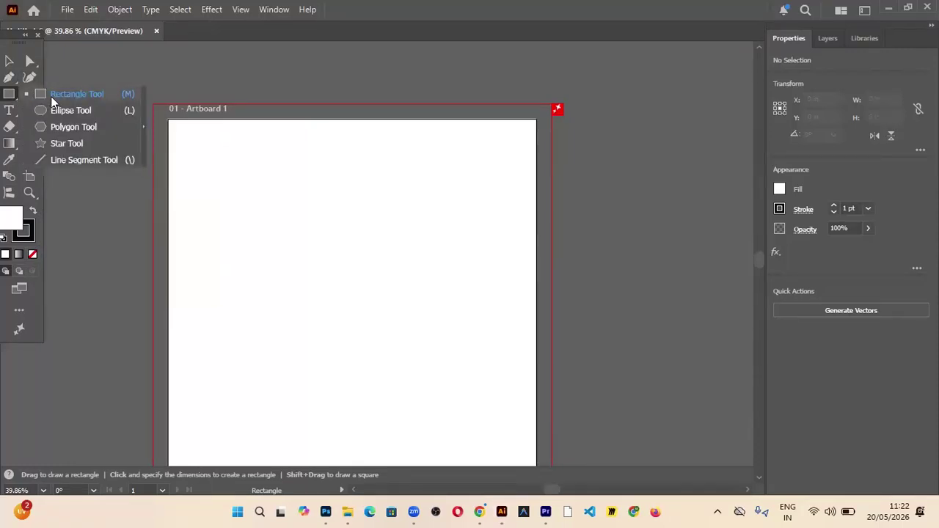
{"action": "left_click", "coordinate": [50, 96]}
{"action": "left_click_drag", "start_coordinate": [204, 187], "coordinate": [273, 256]}
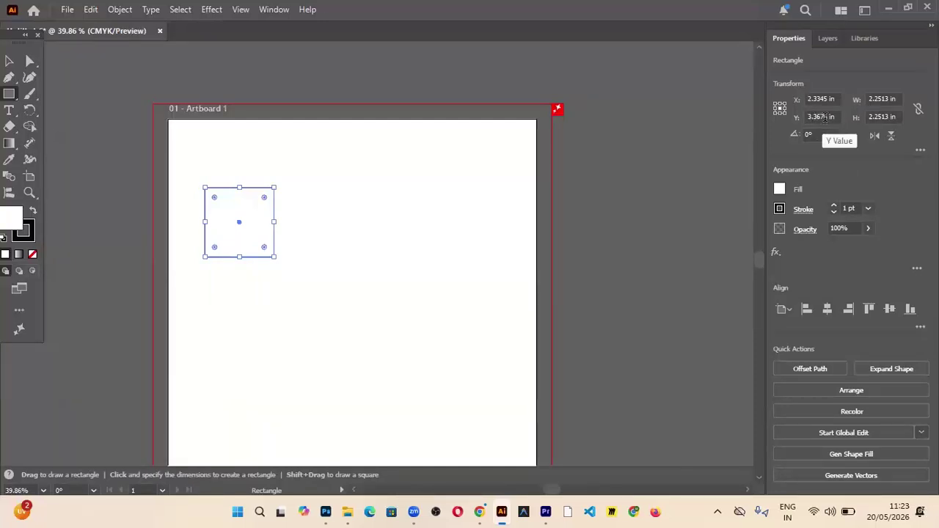
Set the square's width and height to 4.2513 in each
{"action": "left_click", "coordinate": [873, 98]}
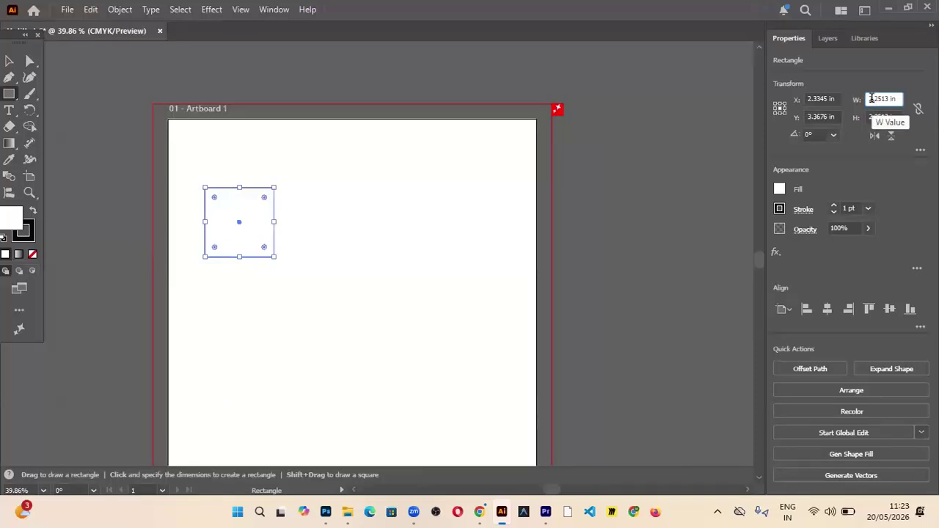
{"action": "type", "text": "4"}
{"action": "key", "text": "Return"}
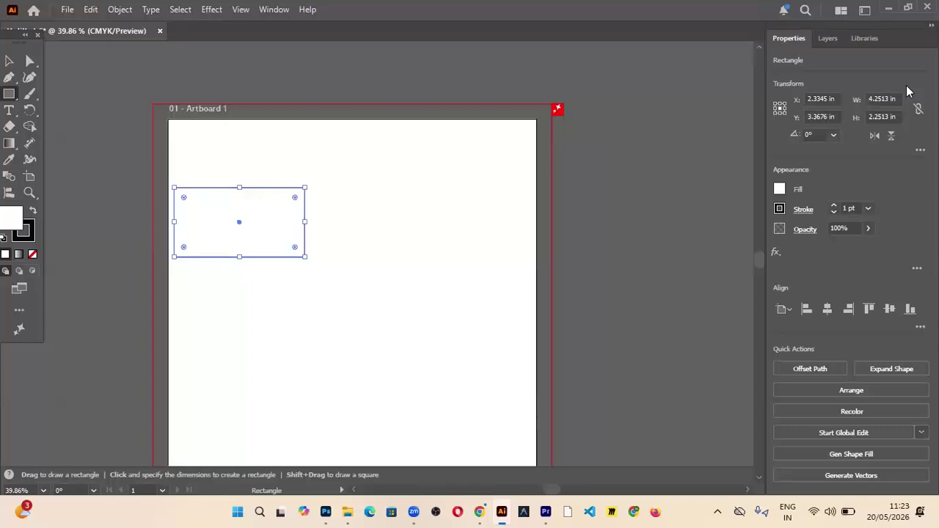
{"action": "left_click", "coordinate": [871, 116]}
{"action": "type", "text": "4"}
{"action": "key", "text": "Return"}
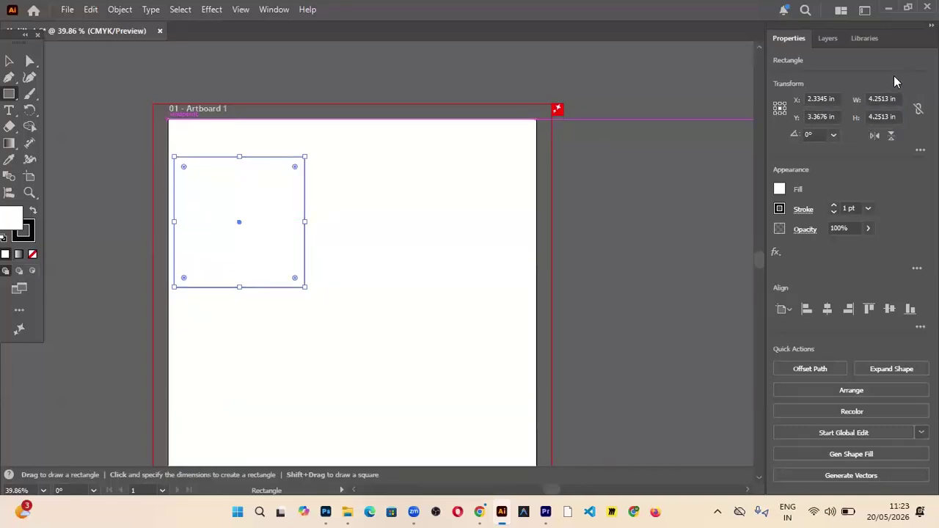
Resize the square to 6.2513 in with its proportions constrained and move it toward the middle of the artboard
{"action": "left_click", "coordinate": [918, 108]}
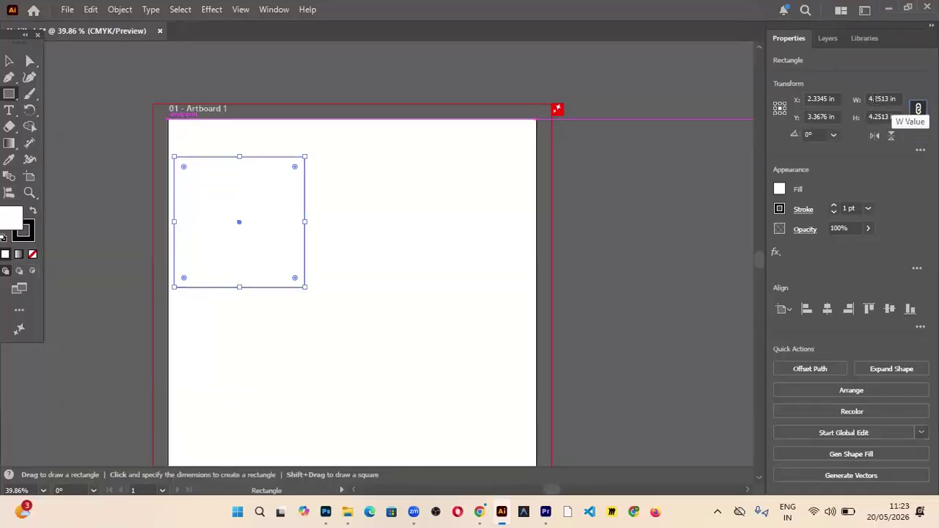
{"action": "left_click", "coordinate": [874, 98]}
{"action": "type", "text": "6"}
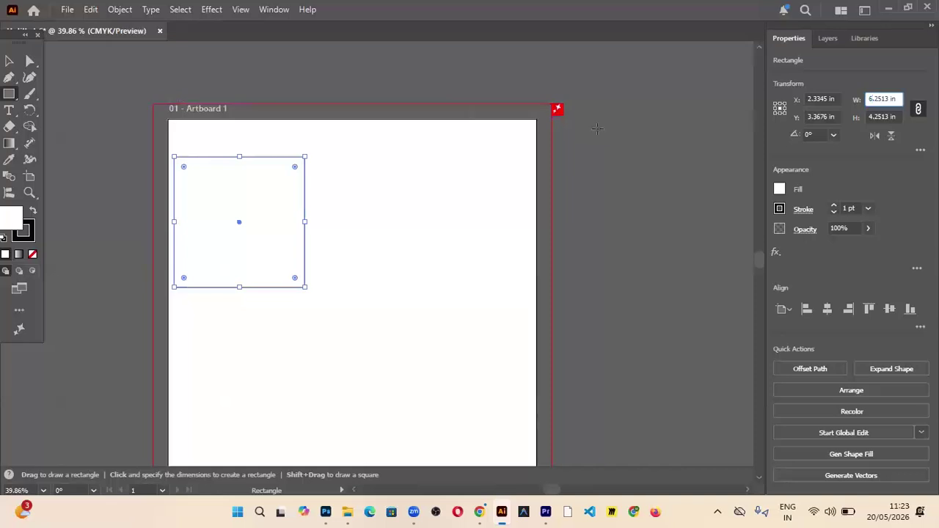
{"action": "key", "text": "Return"}
{"action": "left_click", "coordinate": [9, 64]}
{"action": "left_click_drag", "start_coordinate": [234, 170], "coordinate": [335, 264]}
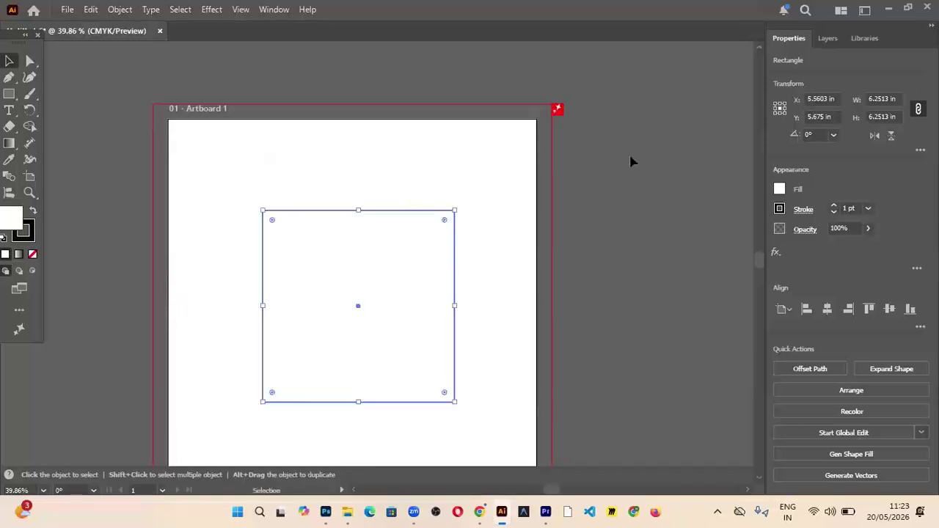
Rotate the square to 30°, try another preset angle, and reset the rotation to 0°
{"action": "left_click", "coordinate": [832, 136]}
{"action": "left_click", "coordinate": [842, 167]}
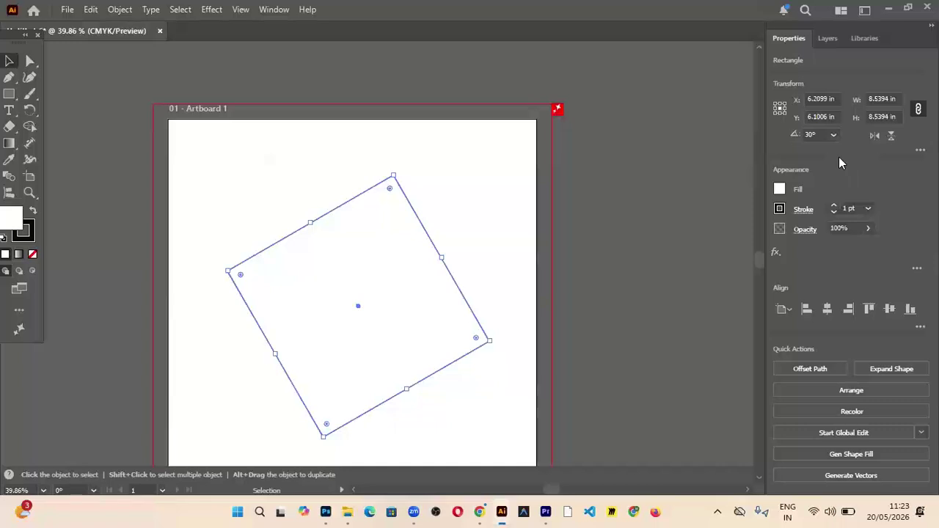
{"action": "left_click", "coordinate": [835, 137]}
{"action": "left_click", "coordinate": [845, 205]}
{"action": "left_click", "coordinate": [834, 137]}
{"action": "left_click", "coordinate": [839, 146]}
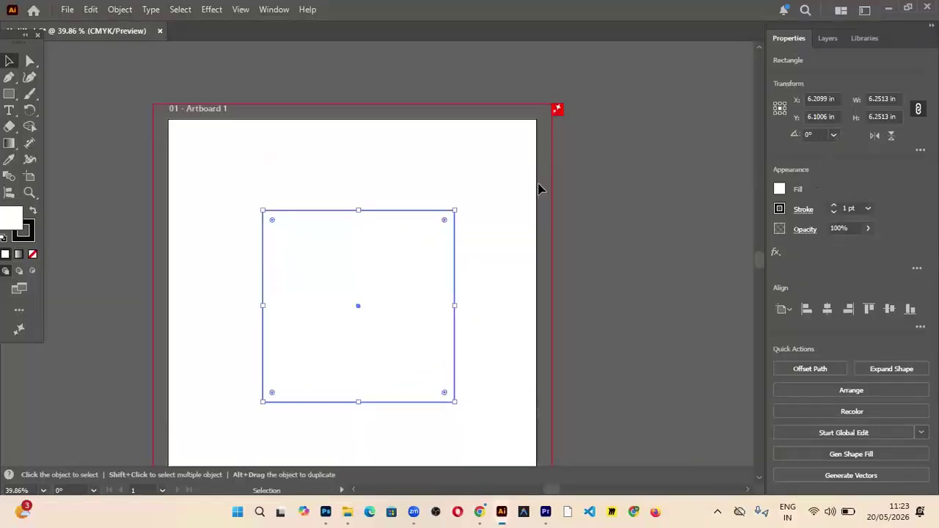
Move the square slightly higher on the artboard and fill it with green
{"action": "left_click_drag", "start_coordinate": [372, 251], "coordinate": [362, 211]}
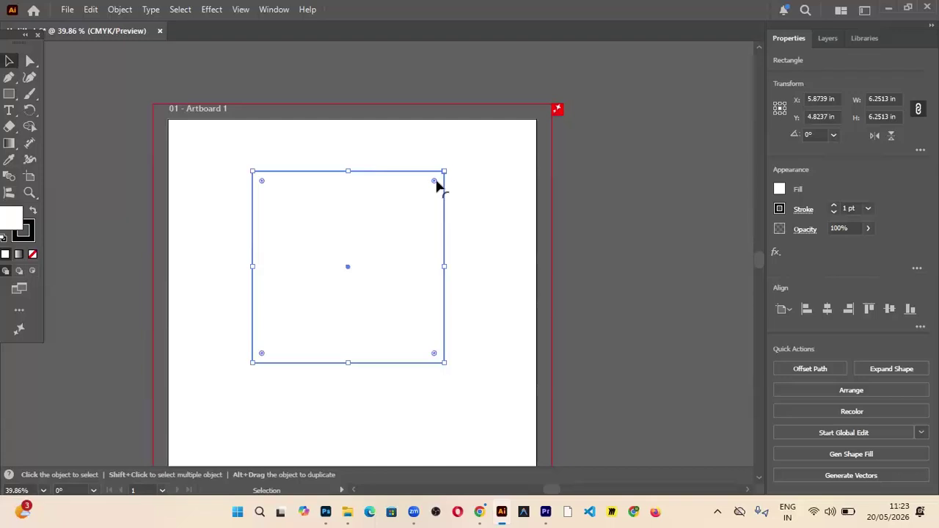
{"action": "left_click", "coordinate": [779, 189]}
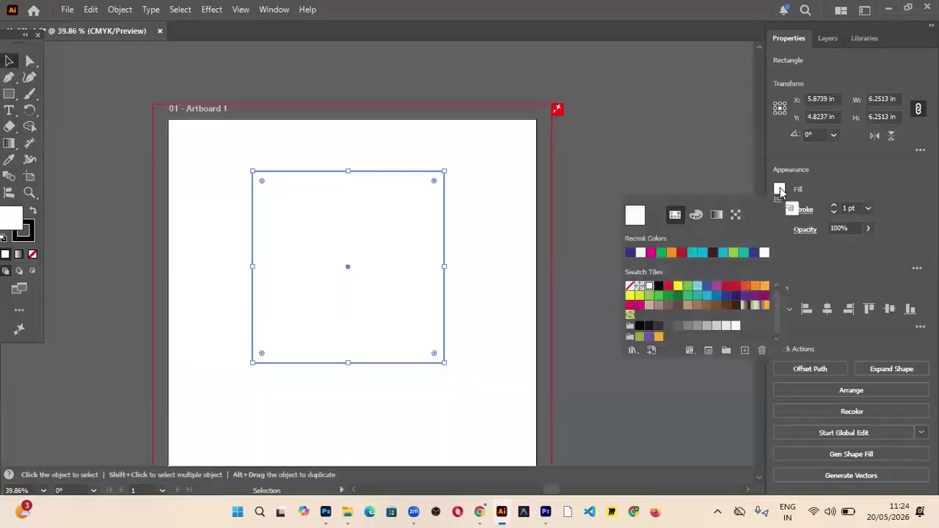
{"action": "left_click", "coordinate": [661, 253]}
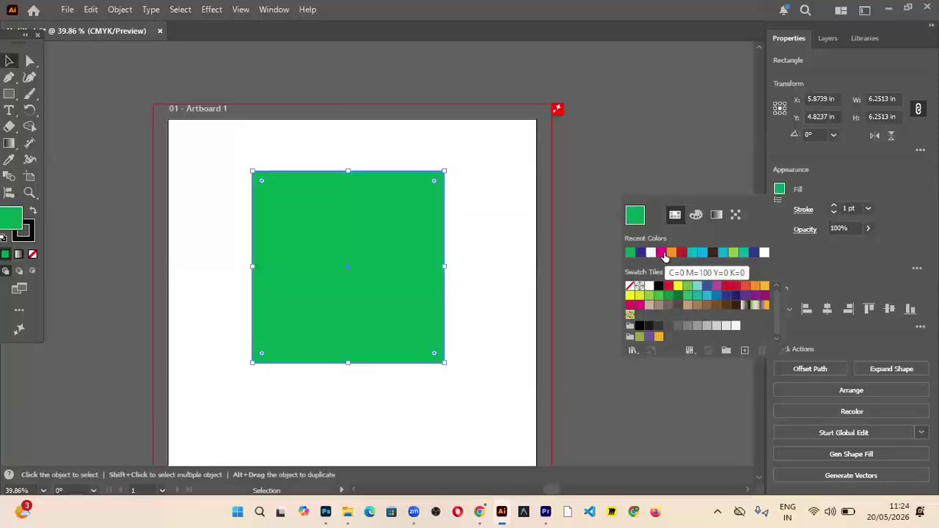
Try several other recent colors as the square's fill and return it to green
{"action": "left_click", "coordinate": [681, 253]}
{"action": "left_click", "coordinate": [670, 253]}
{"action": "left_click", "coordinate": [680, 253]}
{"action": "left_click", "coordinate": [691, 253]}
{"action": "left_click", "coordinate": [711, 252]}
{"action": "left_click", "coordinate": [731, 252]}
{"action": "left_click", "coordinate": [743, 252]}
{"action": "left_click", "coordinate": [702, 252]}
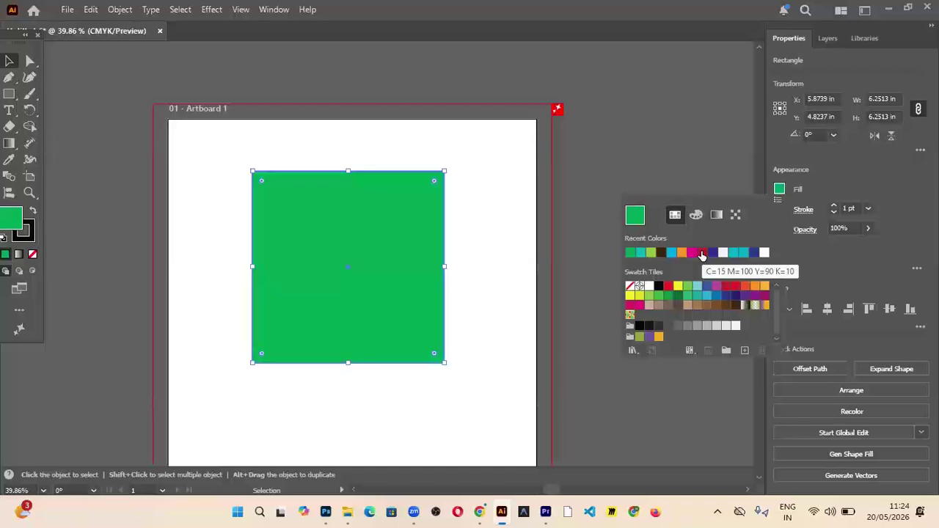
{"action": "left_click", "coordinate": [820, 185]}
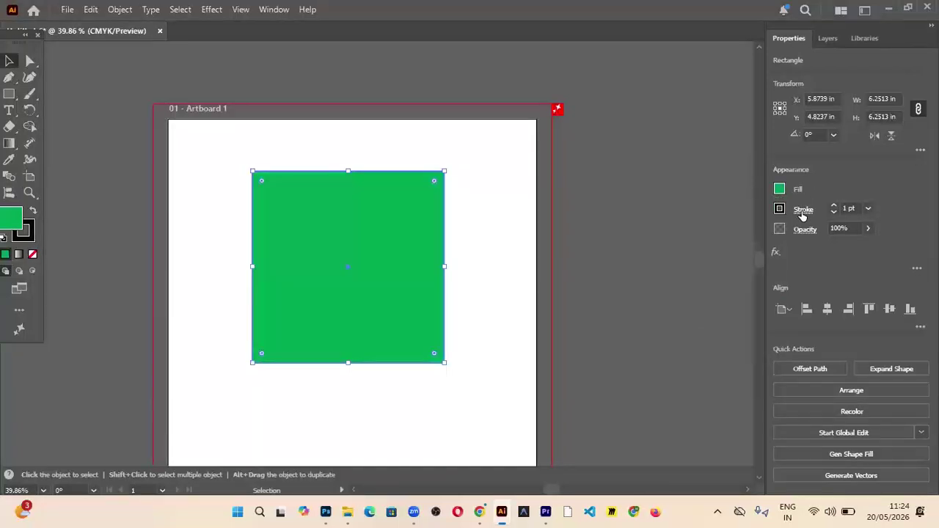
Give the green square a dark blue stroke with a weight of 25 pt
{"action": "left_click", "coordinate": [802, 211]}
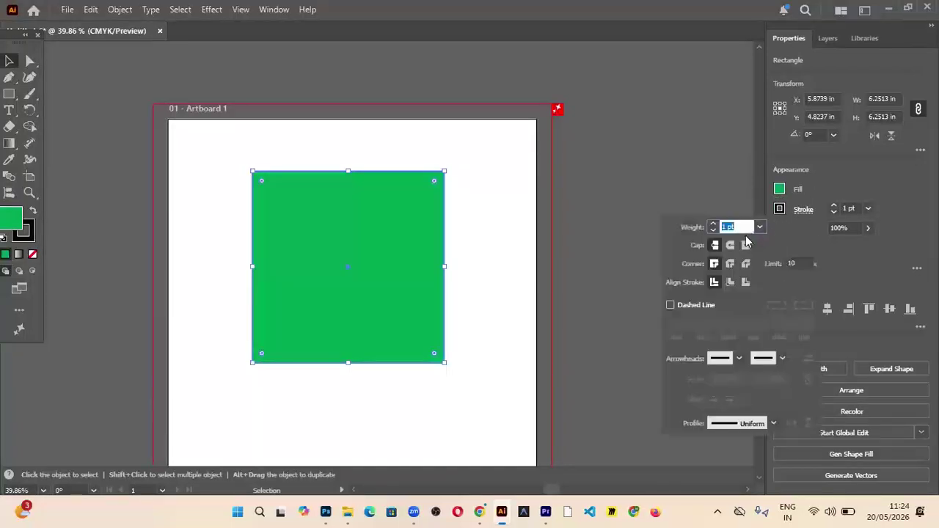
{"action": "left_click", "coordinate": [780, 209]}
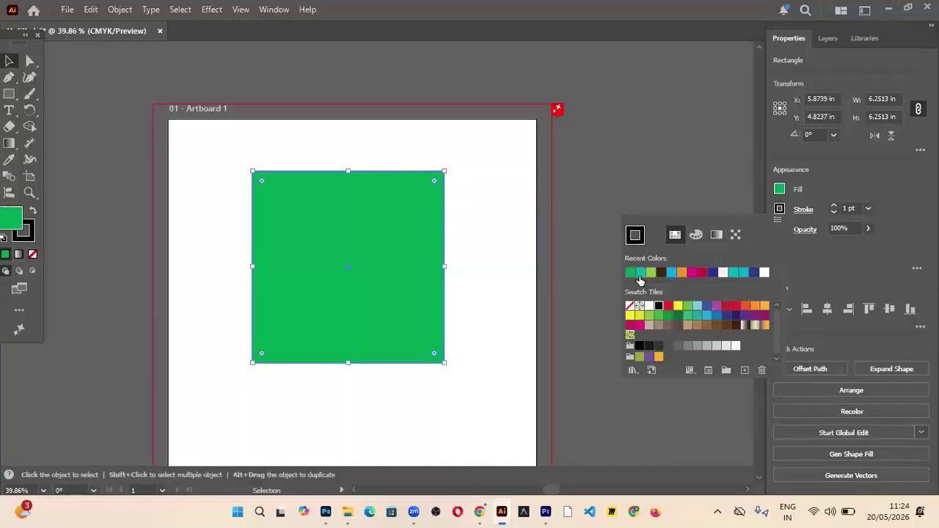
{"action": "left_click", "coordinate": [639, 277]}
{"action": "left_click", "coordinate": [710, 273]}
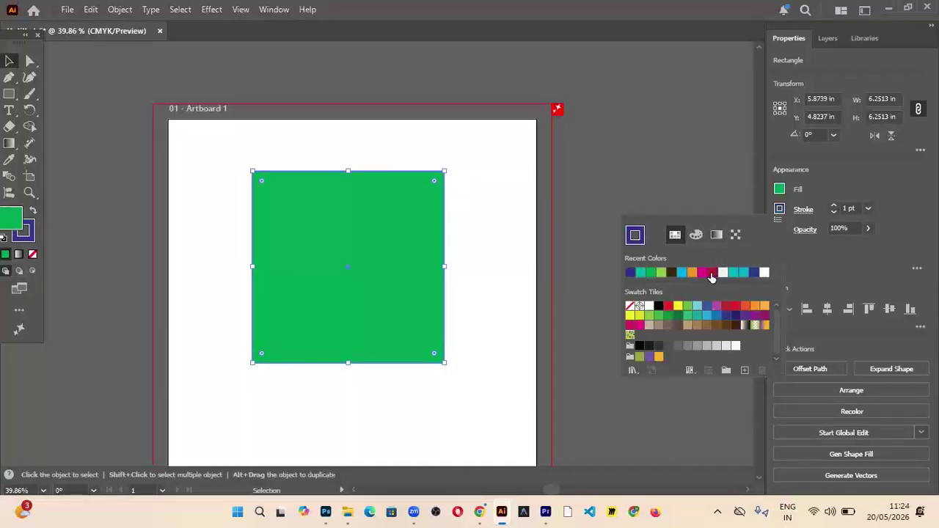
{"action": "left_click", "coordinate": [834, 205]}
{"action": "left_click", "coordinate": [835, 205]}
{"action": "left_click", "coordinate": [835, 206]}
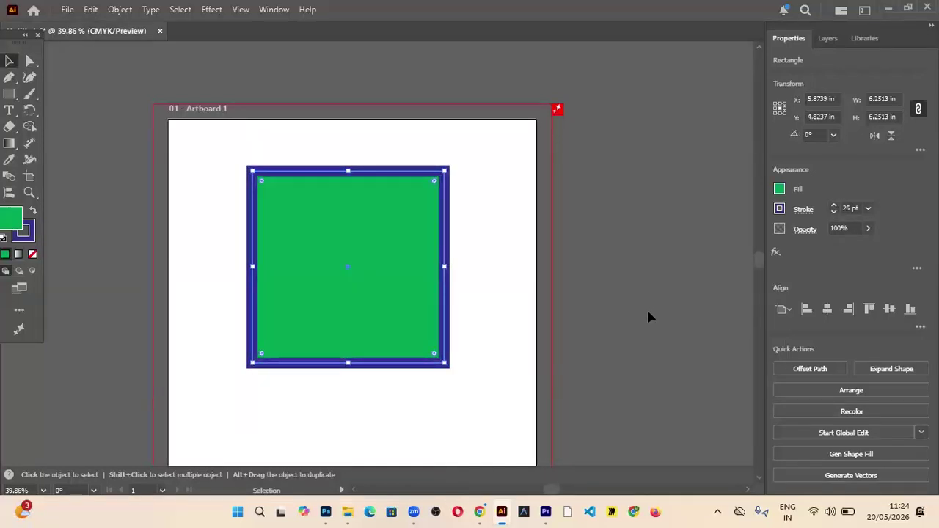
{"action": "left_click", "coordinate": [779, 190]}
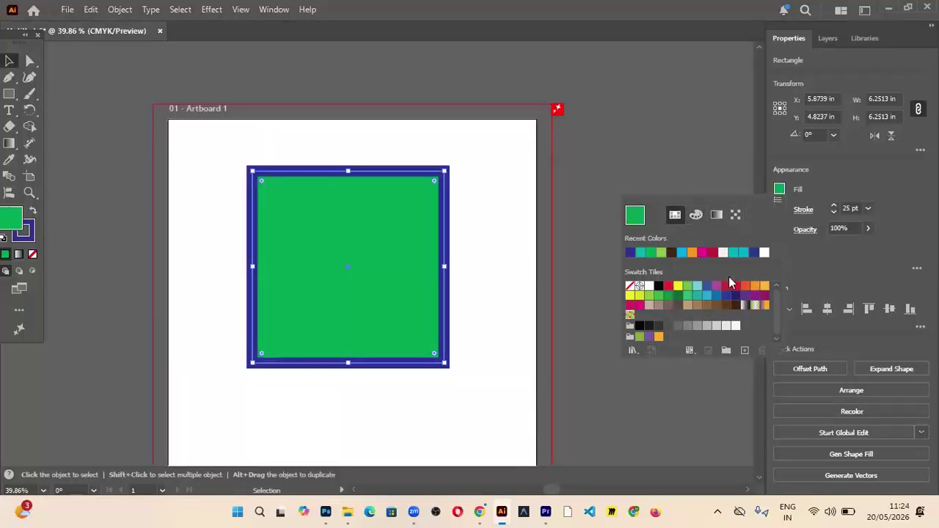
{"action": "left_click", "coordinate": [821, 180]}
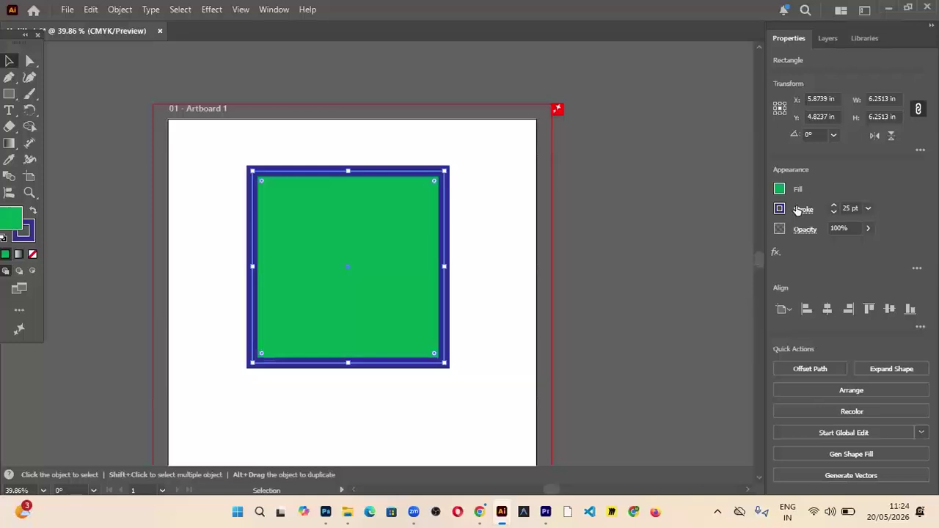
{"action": "left_click", "coordinate": [780, 209]}
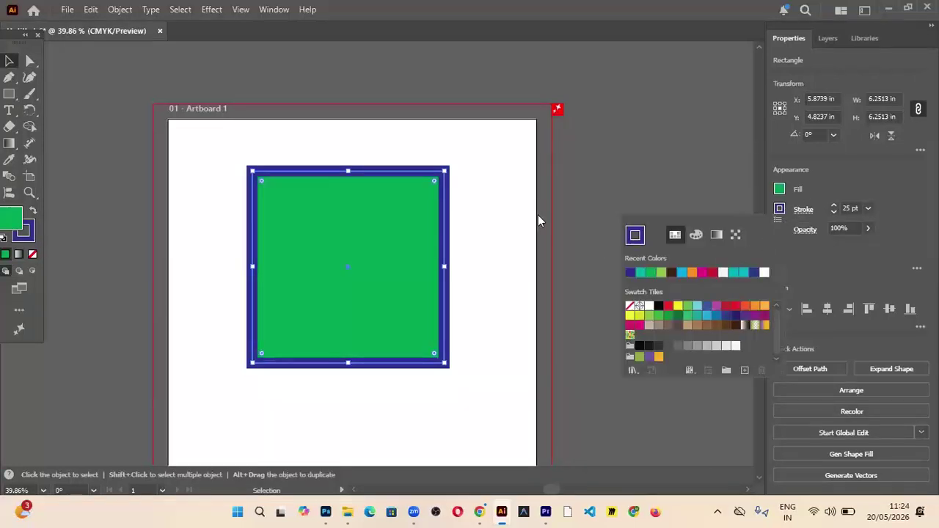
{"action": "left_click", "coordinate": [432, 341]}
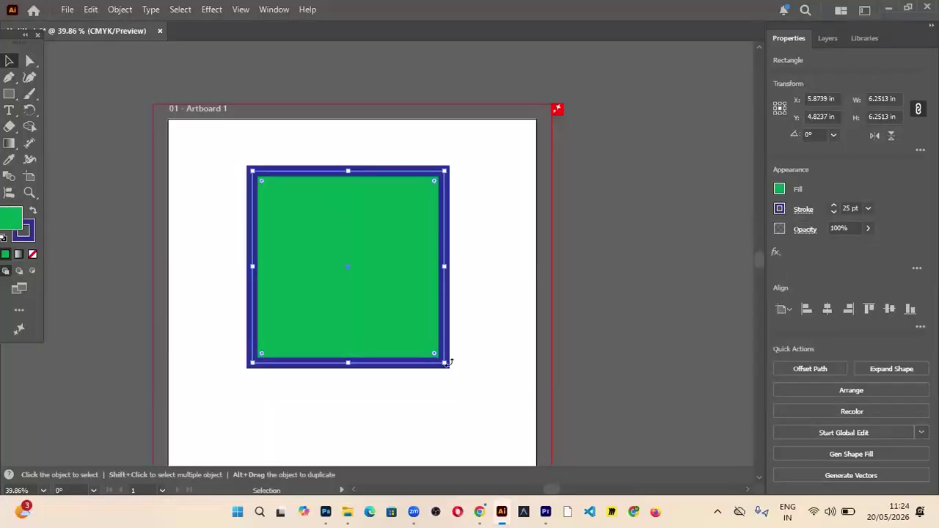
Shrink the square to about 2.16 × 1.98 in near the artboard's upper left and place a duplicate to its right
{"action": "left_click_drag", "start_coordinate": [448, 363], "coordinate": [322, 235]}
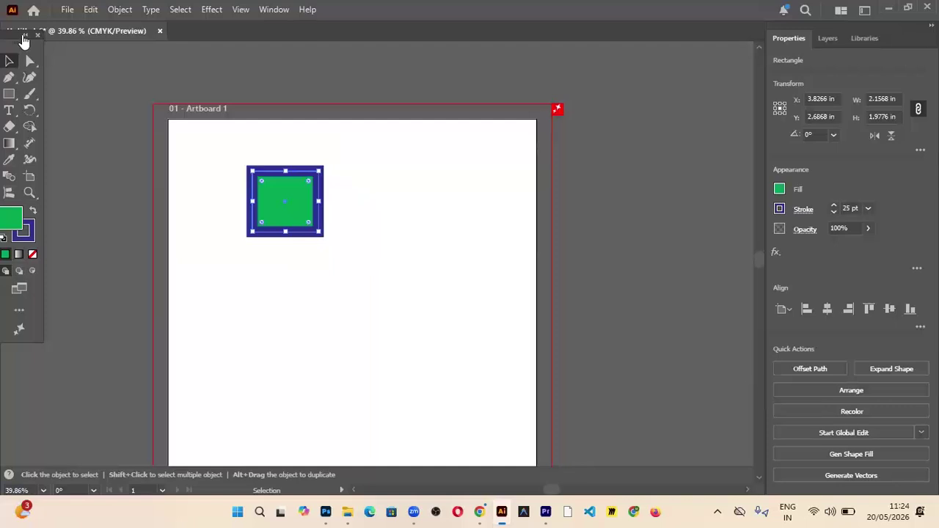
{"action": "left_click", "coordinate": [24, 35]}
{"action": "left_click_drag", "start_coordinate": [286, 185], "coordinate": [330, 184]}
Remove the stroke from the duplicated square, keeping its green fill
{"action": "left_click", "coordinate": [780, 208]}
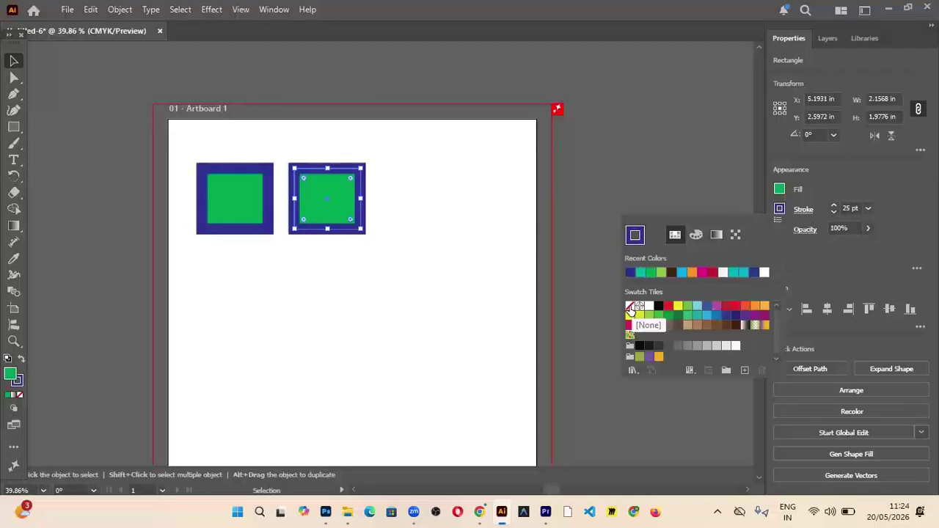
{"action": "left_click", "coordinate": [630, 311]}
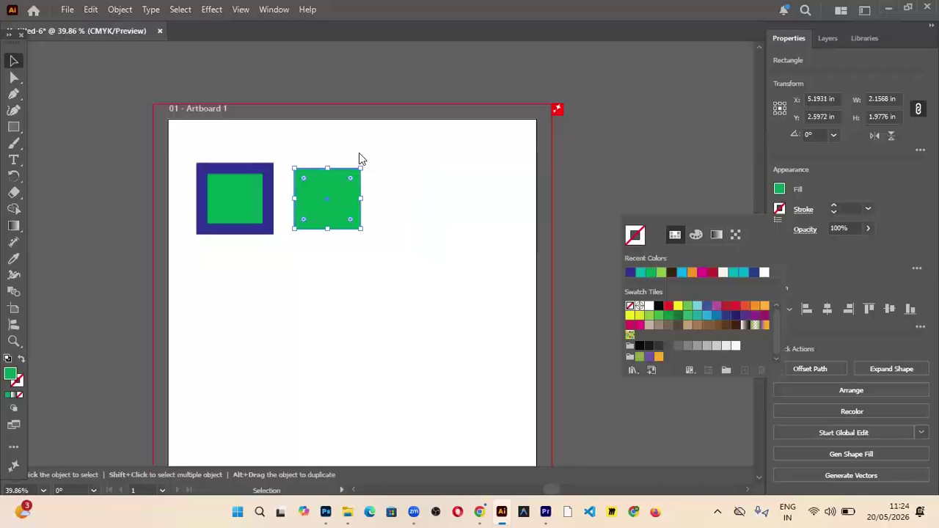
{"action": "left_click", "coordinate": [321, 187]}
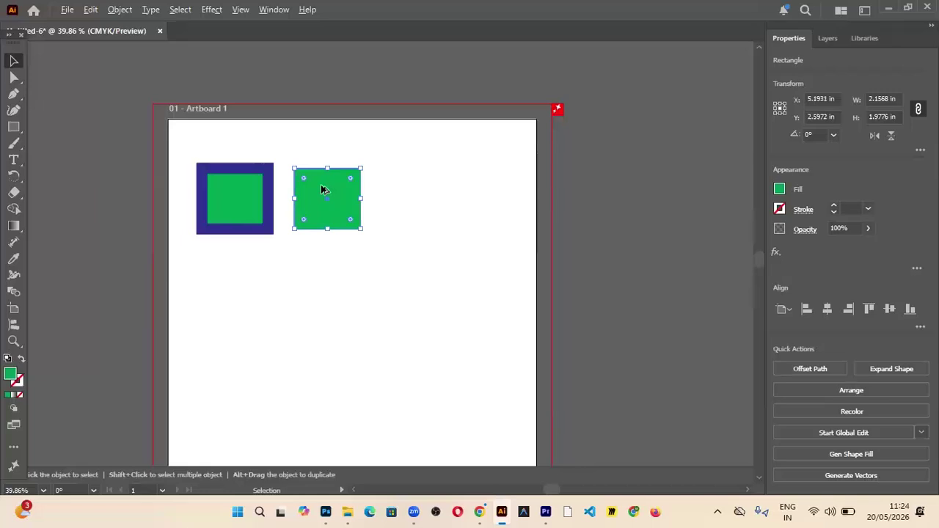
Duplicate the strokeless square to the right and give the copy a 12 pt lime green stroke with no fill
{"action": "left_click_drag", "start_coordinate": [314, 189], "coordinate": [405, 189]}
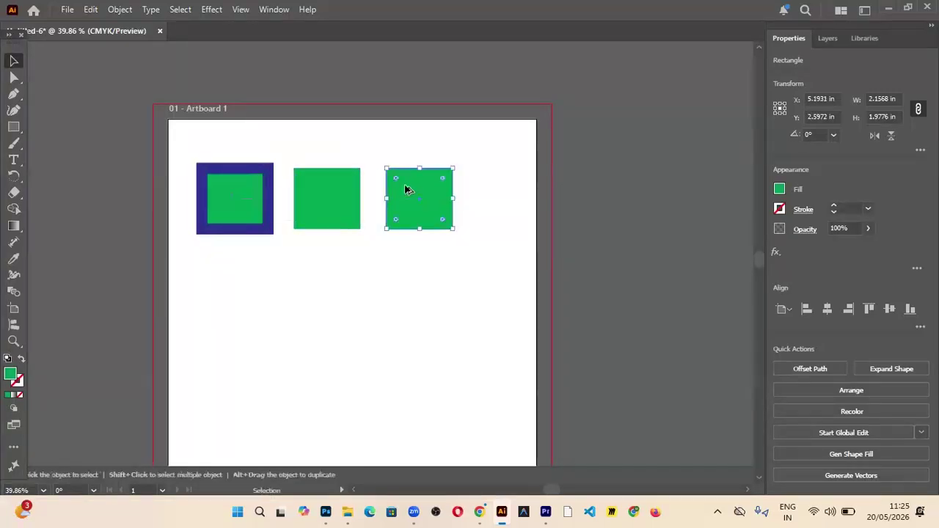
{"action": "left_click", "coordinate": [779, 208]}
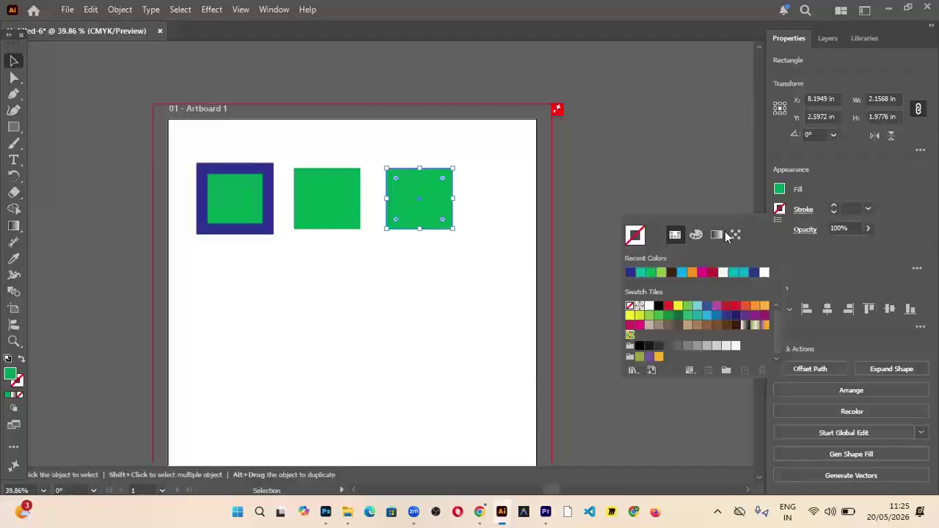
{"action": "left_click", "coordinate": [663, 273]}
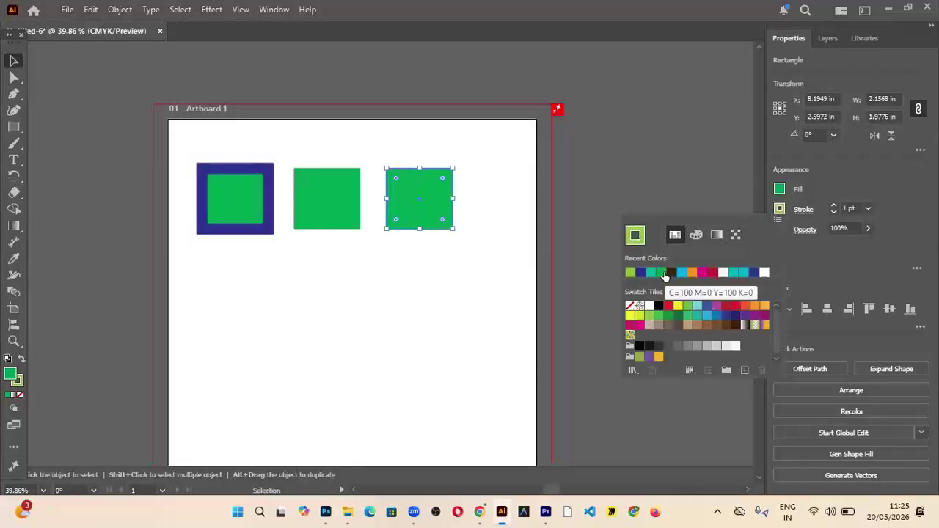
{"action": "left_click", "coordinate": [834, 206]}
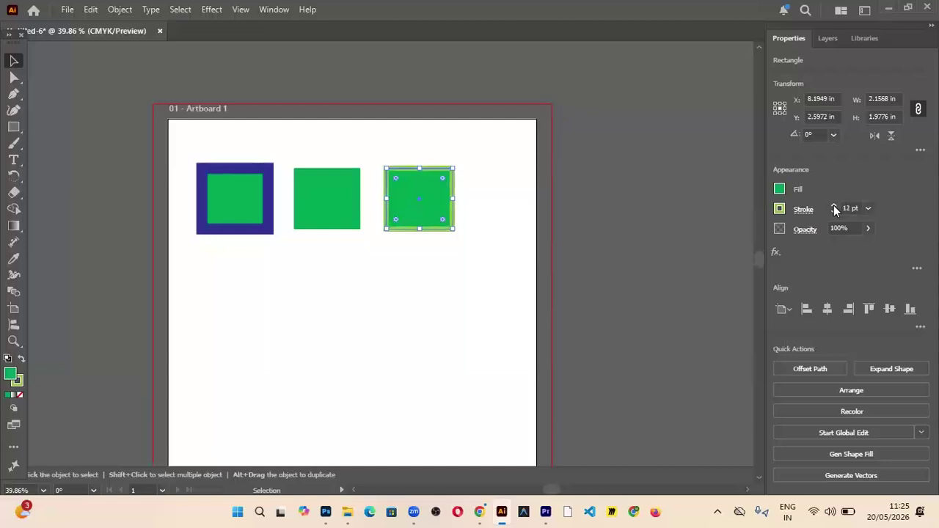
{"action": "left_click", "coordinate": [780, 190]}
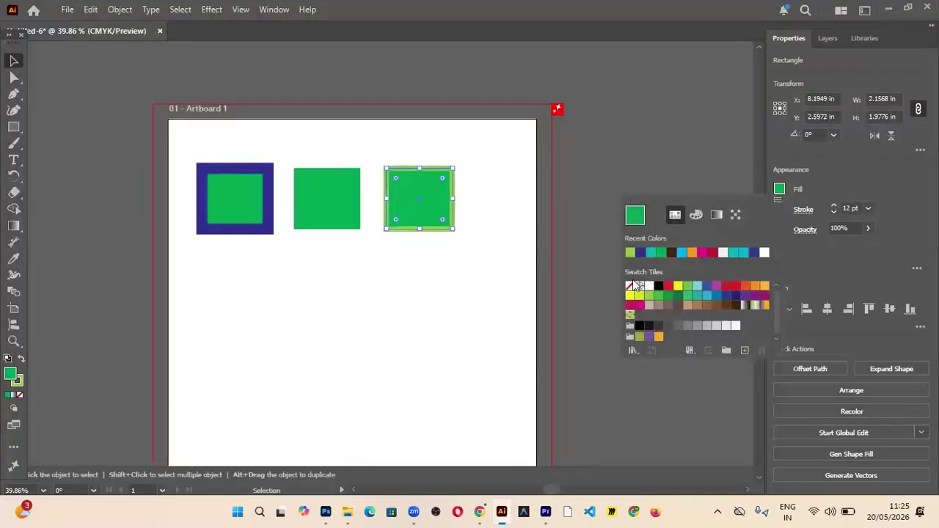
{"action": "left_click", "coordinate": [630, 286]}
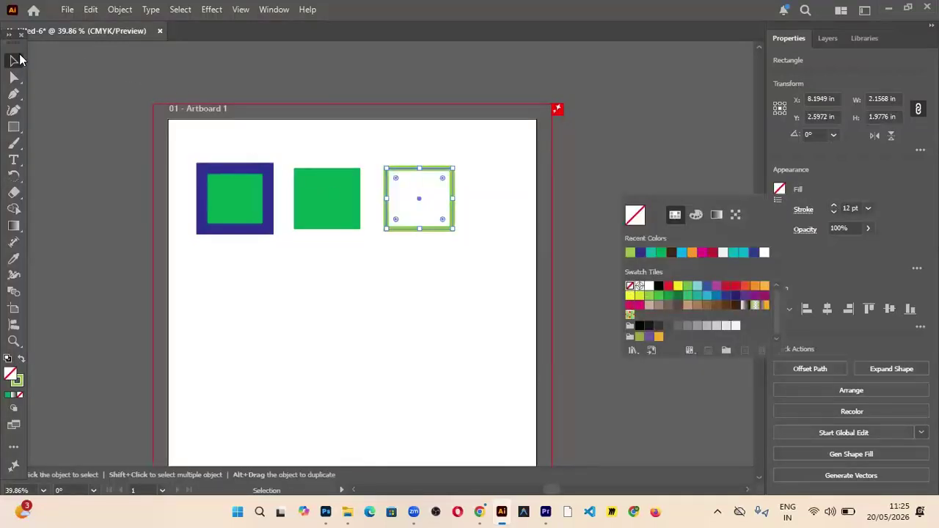
{"action": "left_click", "coordinate": [220, 156]}
Select each of the three squares to compare their fill and stroke, and move the blue-outlined one slightly left and down
{"action": "left_click_drag", "start_coordinate": [233, 144], "coordinate": [242, 280]}
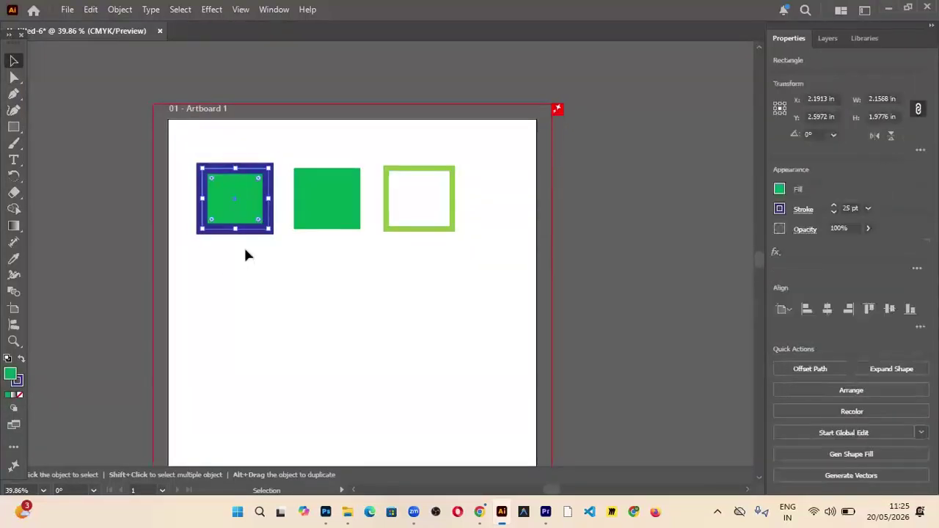
{"action": "left_click_drag", "start_coordinate": [355, 268], "coordinate": [357, 266]}
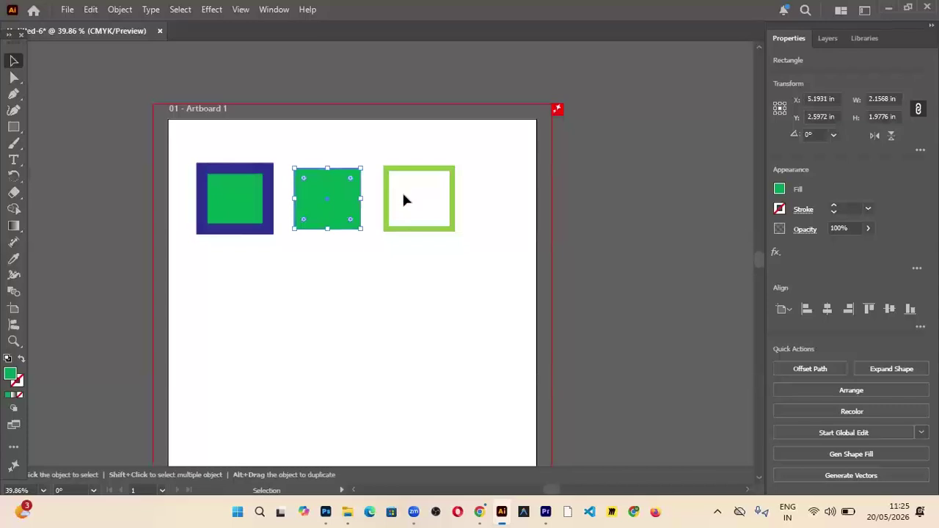
{"action": "left_click_drag", "start_coordinate": [435, 255], "coordinate": [444, 274]}
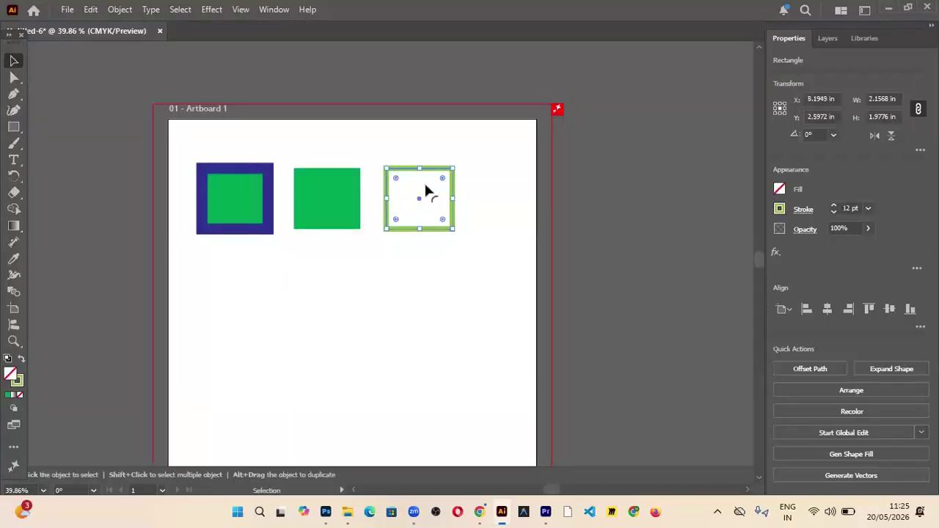
{"action": "left_click", "coordinate": [463, 200]}
{"action": "mouse_move", "coordinate": [448, 171]}
{"action": "left_mouse_down"}
{"action": "mouse_move", "coordinate": [623, 165]}
{"action": "mouse_move", "coordinate": [562, 173]}
{"action": "mouse_move", "coordinate": [457, 159]}
{"action": "mouse_move", "coordinate": [531, 156]}
{"action": "mouse_move", "coordinate": [577, 88]}
{"action": "mouse_move", "coordinate": [623, 180]}
{"action": "mouse_move", "coordinate": [422, 187]}
{"action": "left_mouse_up"}
{"action": "mouse_move", "coordinate": [239, 208]}
{"action": "left_mouse_down"}
{"action": "mouse_move", "coordinate": [533, 136]}
{"action": "mouse_move", "coordinate": [491, 189]}
{"action": "mouse_move", "coordinate": [227, 204]}
{"action": "left_mouse_up"}
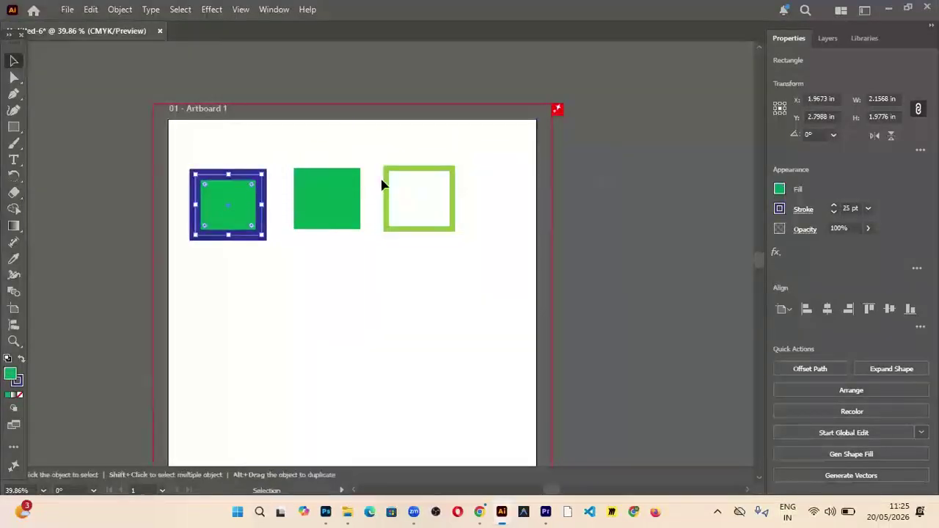
Fill the lime-outlined square with white and move it slightly to the right
{"action": "left_click", "coordinate": [410, 175]}
{"action": "left_click", "coordinate": [424, 169]}
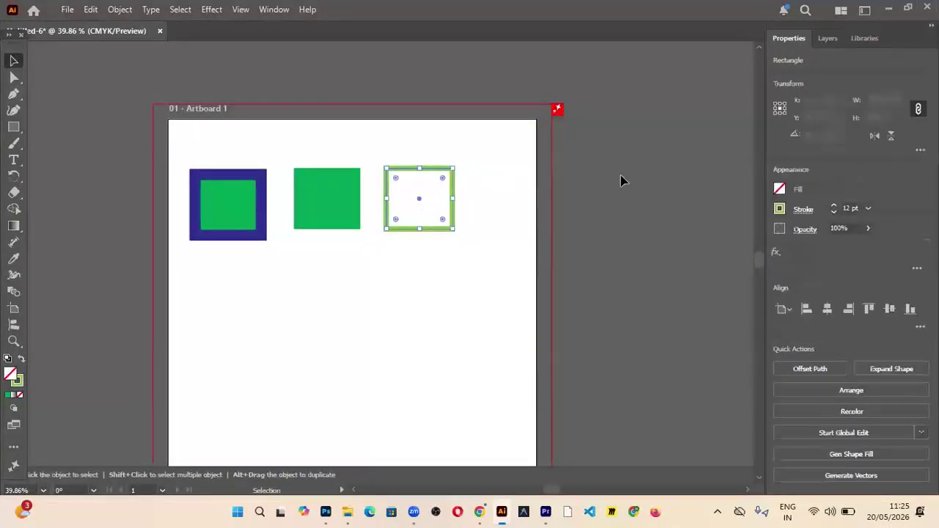
{"action": "left_click", "coordinate": [780, 190]}
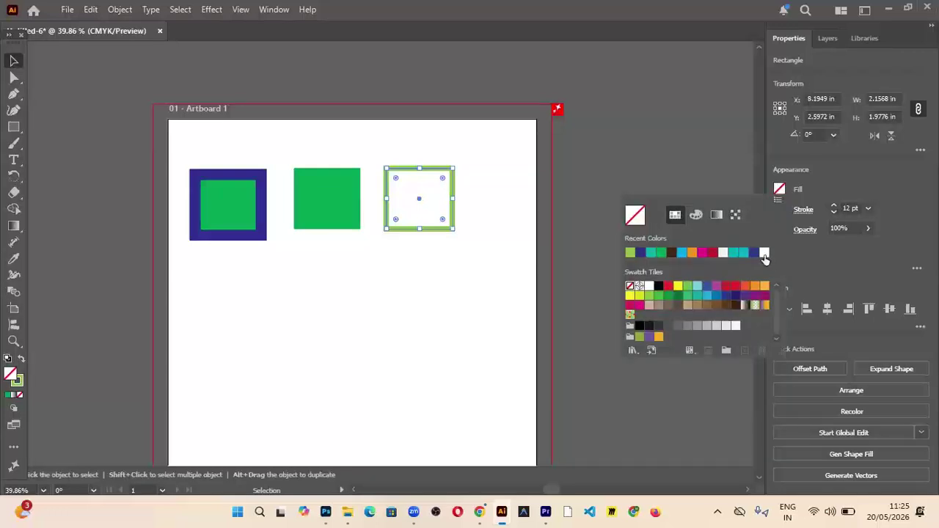
{"action": "left_click", "coordinate": [762, 253]}
{"action": "left_click", "coordinate": [718, 149]}
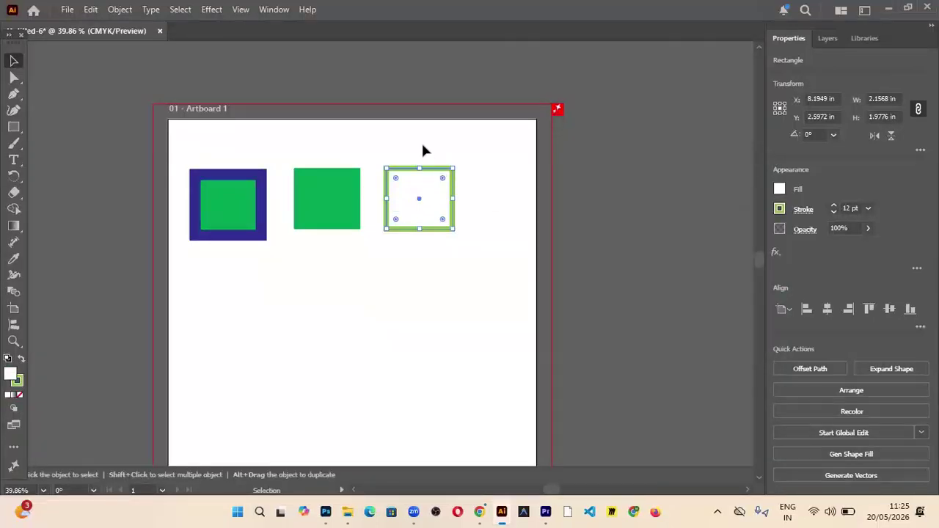
{"action": "mouse_move", "coordinate": [426, 197]}
{"action": "left_mouse_down"}
{"action": "mouse_move", "coordinate": [603, 199]}
{"action": "mouse_move", "coordinate": [551, 212]}
{"action": "mouse_move", "coordinate": [434, 196]}
{"action": "left_mouse_up"}
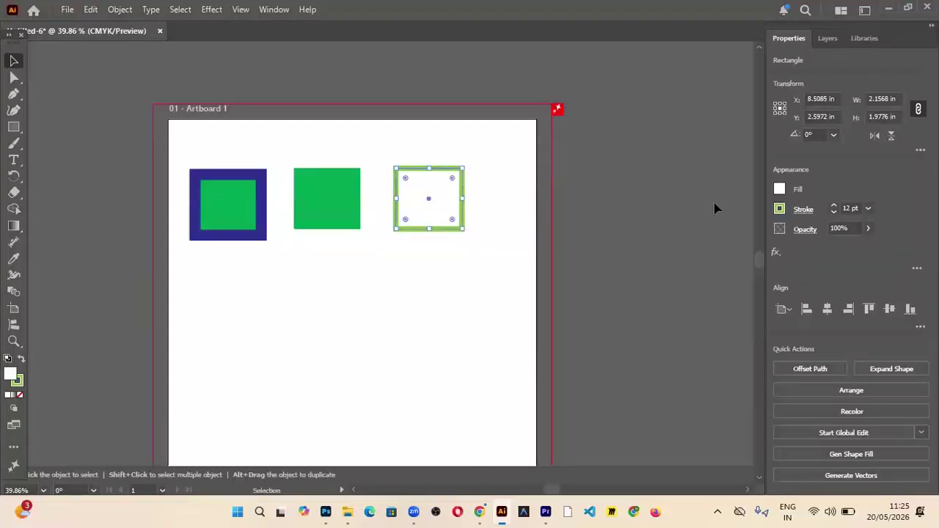
Set the lime-outlined square's fill to None and deselect it
{"action": "left_click", "coordinate": [780, 190]}
{"action": "left_click", "coordinate": [629, 286]}
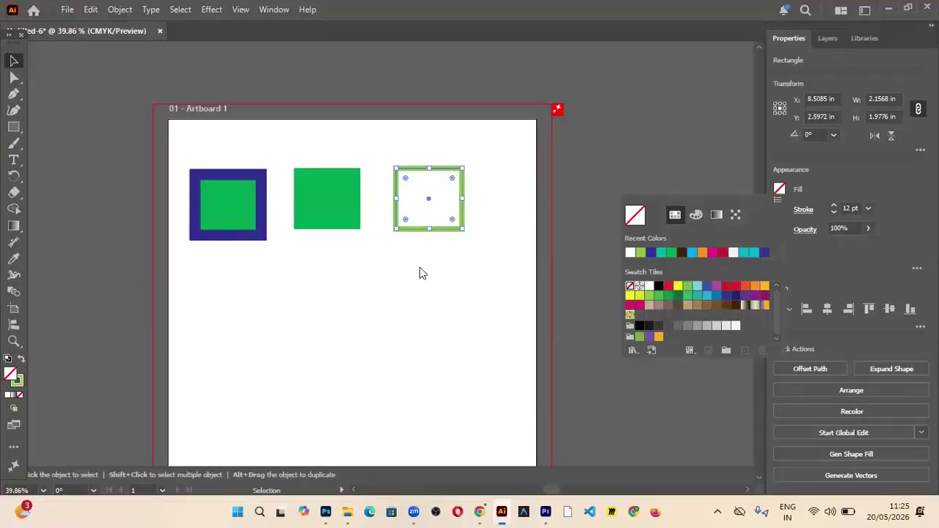
{"action": "left_click", "coordinate": [422, 273]}
Compare the three squares by selecting each, and move the strokeless green one closer to the blue-outlined one
{"action": "left_click", "coordinate": [287, 163]}
{"action": "left_click", "coordinate": [257, 217]}
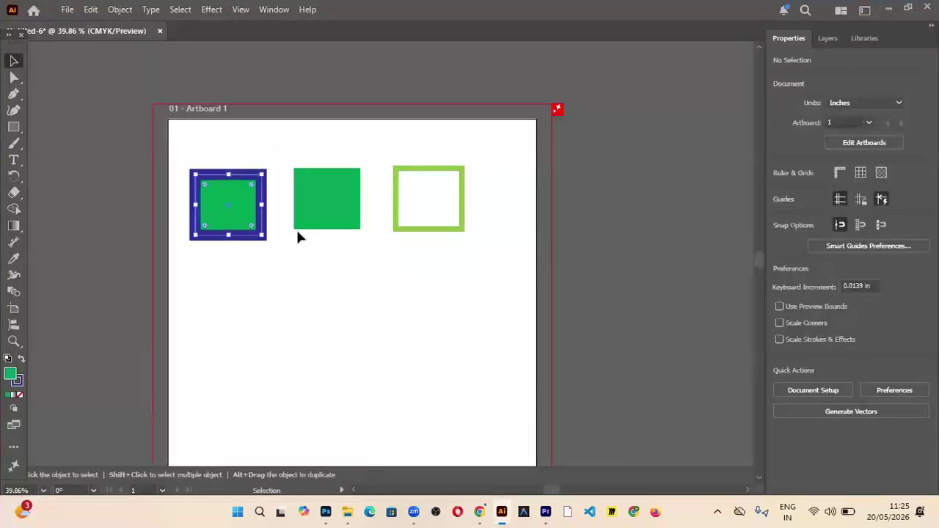
{"action": "left_click", "coordinate": [352, 193]}
{"action": "left_click", "coordinate": [459, 230]}
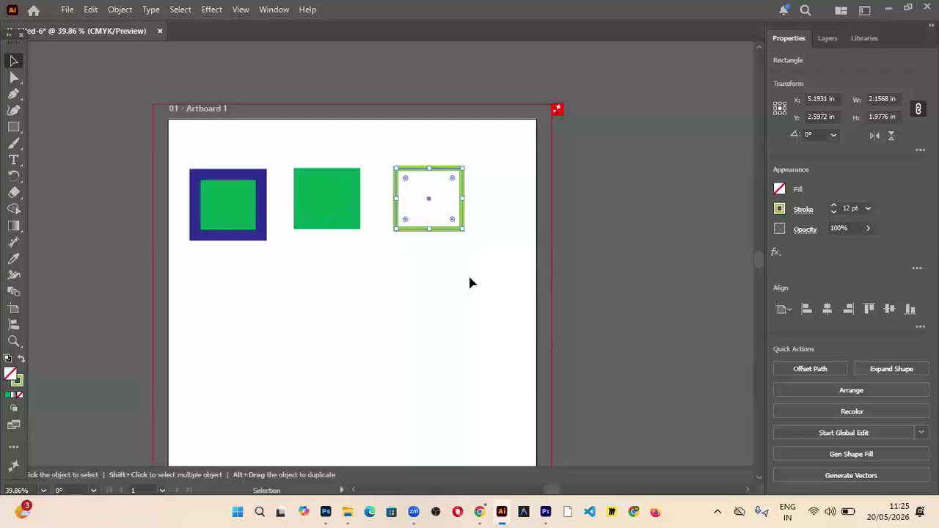
{"action": "left_click", "coordinate": [371, 153]}
{"action": "mouse_move", "coordinate": [311, 192]}
{"action": "left_mouse_down"}
{"action": "mouse_move", "coordinate": [302, 206]}
{"action": "mouse_move", "coordinate": [300, 195]}
{"action": "left_mouse_up"}
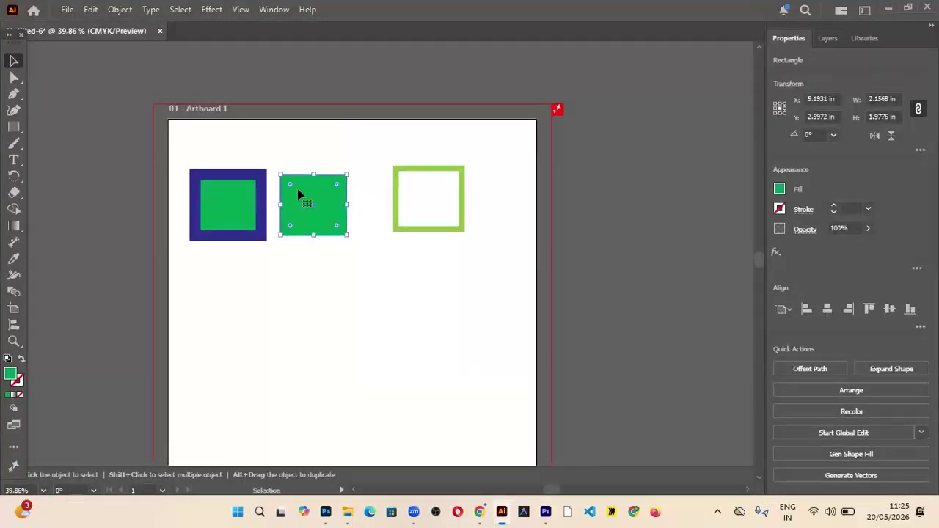
Draw a circle about 1.41 in wide below the squares with the Ellipse tool and fill it with magenta
{"action": "left_click", "coordinate": [13, 127]}
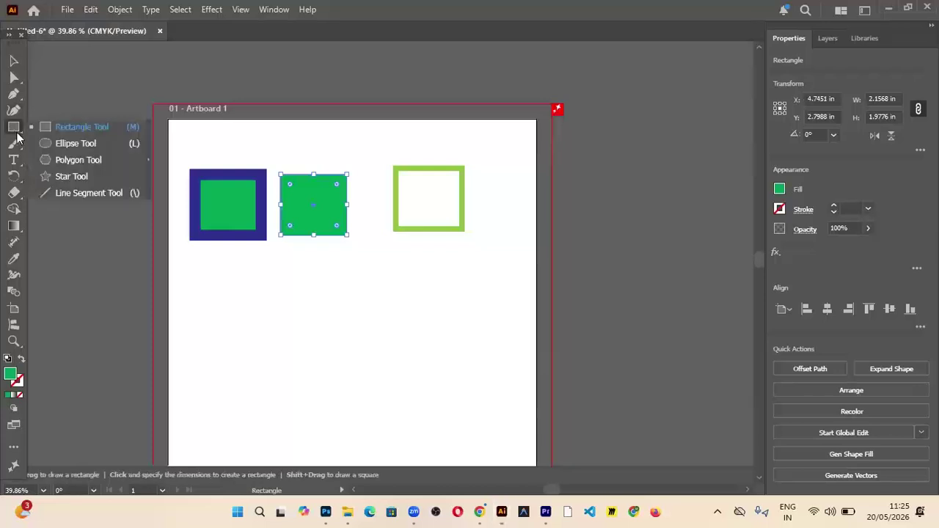
{"action": "left_click", "coordinate": [59, 143]}
{"action": "left_click_drag", "start_coordinate": [227, 295], "coordinate": [274, 308]}
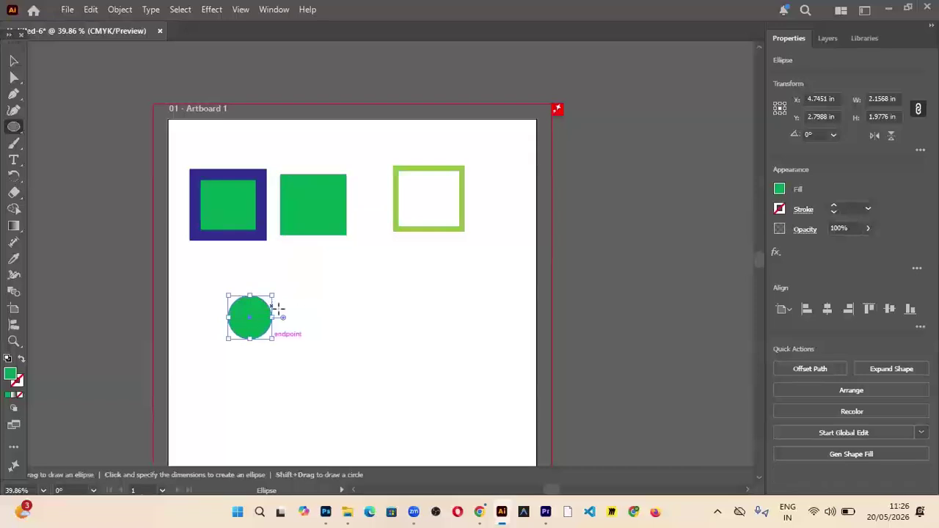
{"action": "left_click", "coordinate": [779, 190]}
{"action": "left_click", "coordinate": [713, 253]}
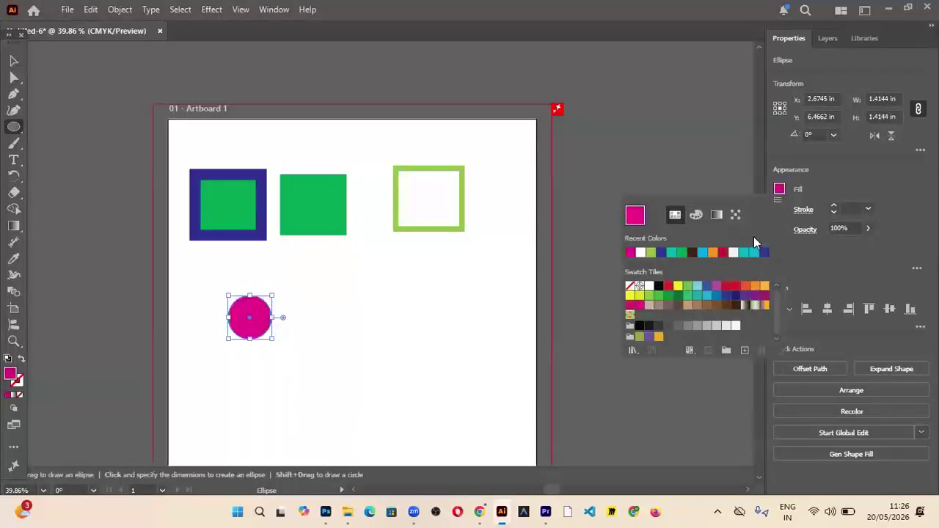
Add a 1 pt lime green stroke to the magenta circle
{"action": "left_click", "coordinate": [796, 209]}
{"action": "left_click", "coordinate": [799, 211]}
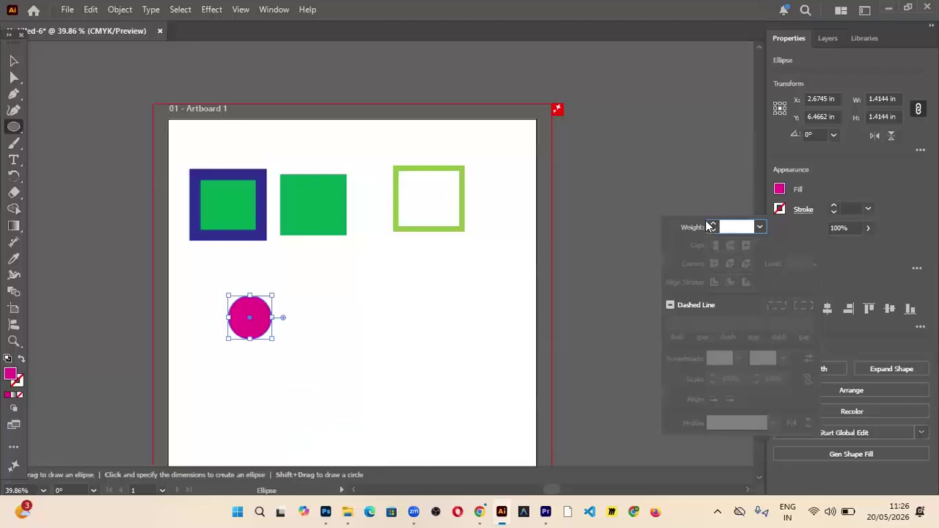
{"action": "left_click", "coordinate": [833, 207]}
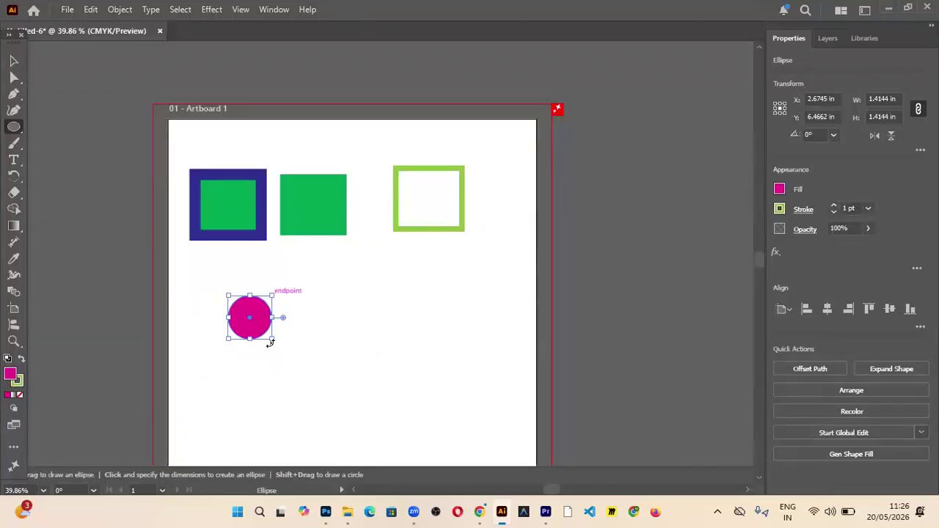
Enlarge the magenta circle to about 3.34 in wide and lower its opacity to 46%
{"action": "left_click_drag", "start_coordinate": [270, 336], "coordinate": [362, 399]}
{"action": "left_click", "coordinate": [869, 230]}
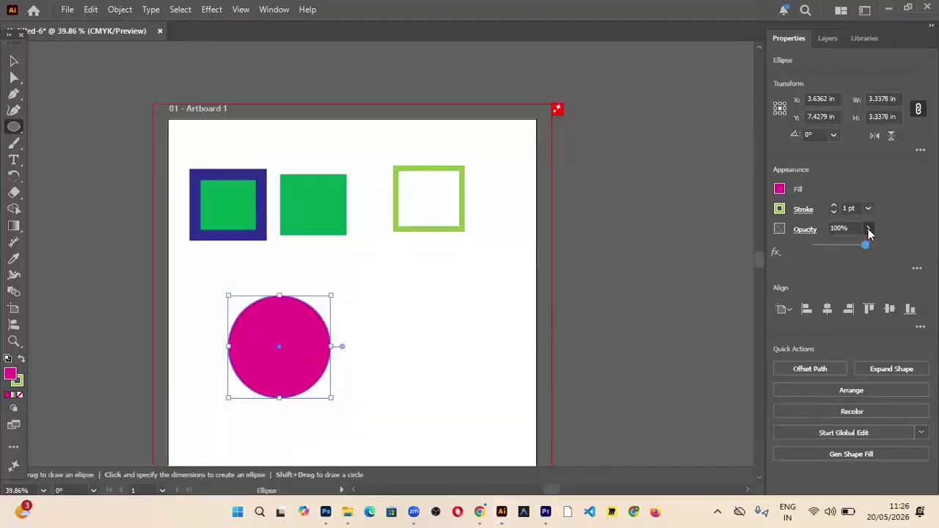
{"action": "left_click_drag", "start_coordinate": [867, 244], "coordinate": [843, 247]}
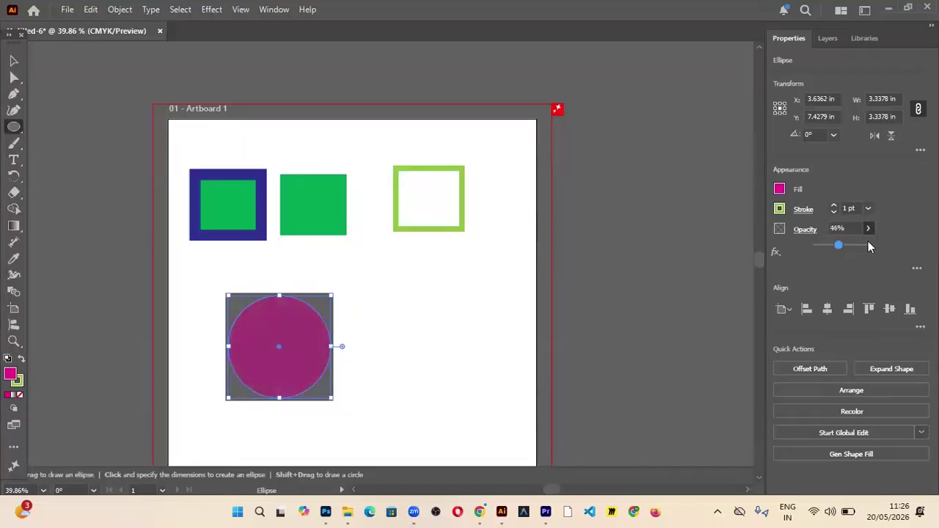
Try moving the semi-transparent circle toward the middle of the artboard, and undo the moves and the opacity change
{"action": "left_click", "coordinate": [13, 61]}
{"action": "left_click", "coordinate": [375, 317]}
{"action": "left_click_drag", "start_coordinate": [315, 329], "coordinate": [366, 316]}
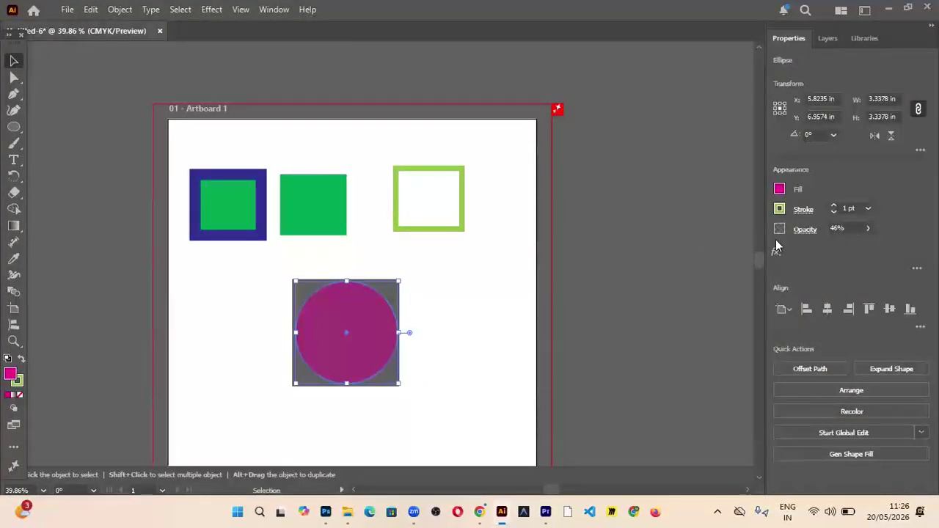
{"action": "key", "text": "ctrl+z"}
{"action": "key", "text": "ctrl+z"}
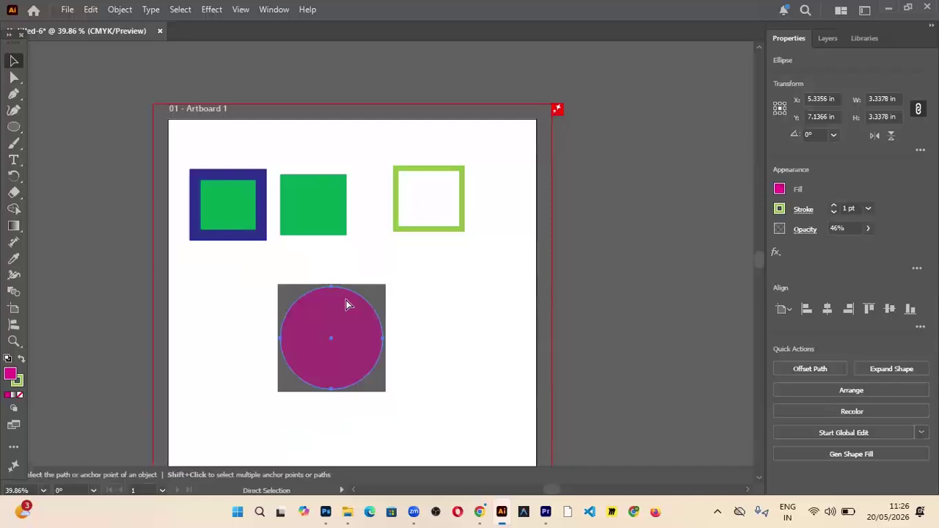
{"action": "key", "text": "ctrl+z"}
Reselect the magenta circle with the Selection tool and reduce its opacity to 31%
{"action": "key", "text": "v"}
{"action": "key", "text": "ctrl+shift+a"}
{"action": "left_click", "coordinate": [268, 322]}
{"action": "left_click", "coordinate": [868, 228]}
{"action": "left_click_drag", "start_coordinate": [866, 248], "coordinate": [846, 255]}
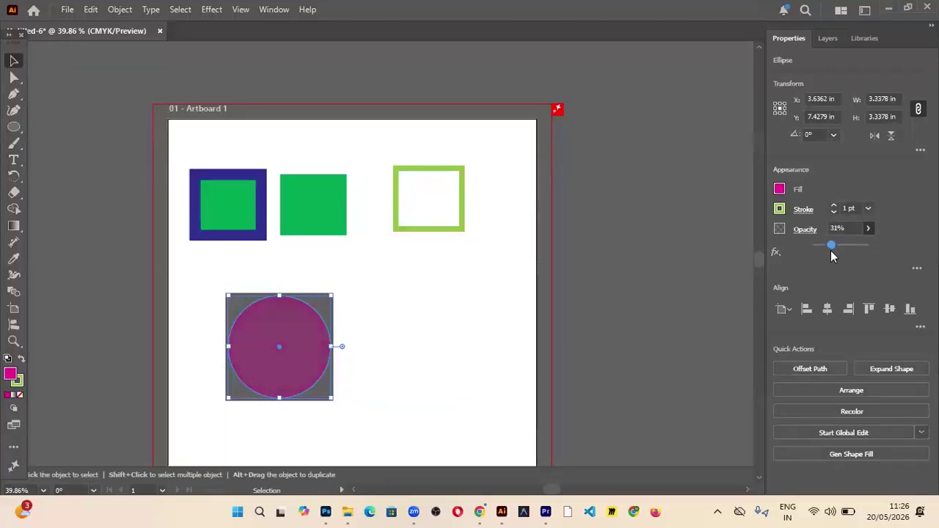
Set the circle's stroke to None and deselect it
{"action": "left_click", "coordinate": [778, 210]}
{"action": "left_click", "coordinate": [629, 306]}
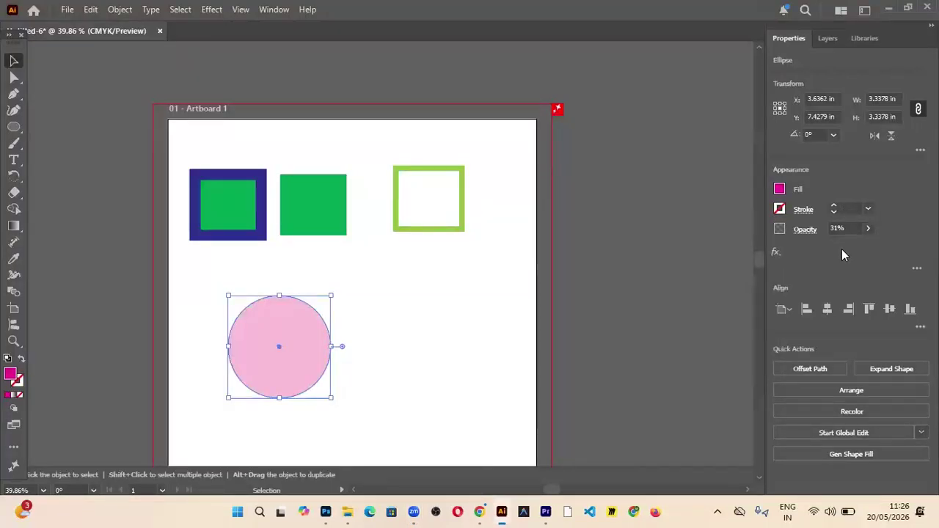
{"action": "left_click", "coordinate": [95, 154]}
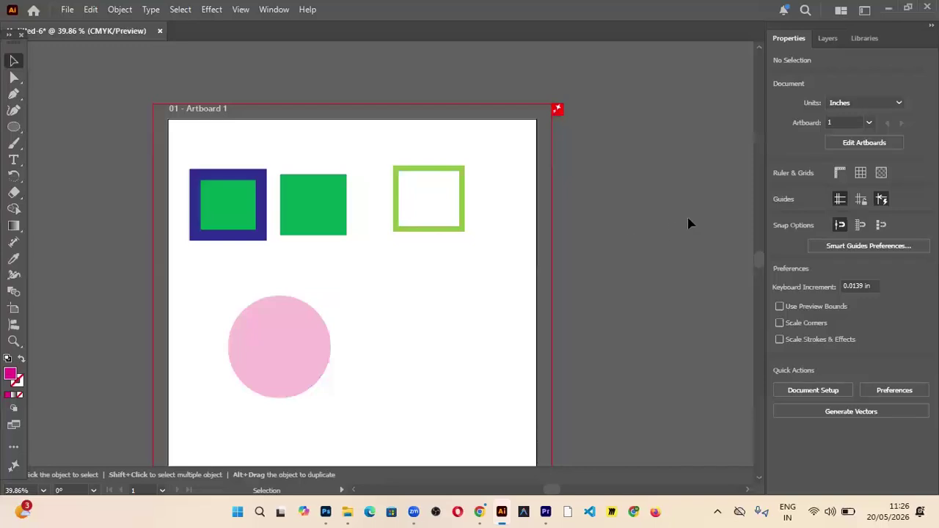
Select the circle and set its opacity to 100%
{"action": "left_click", "coordinate": [310, 339]}
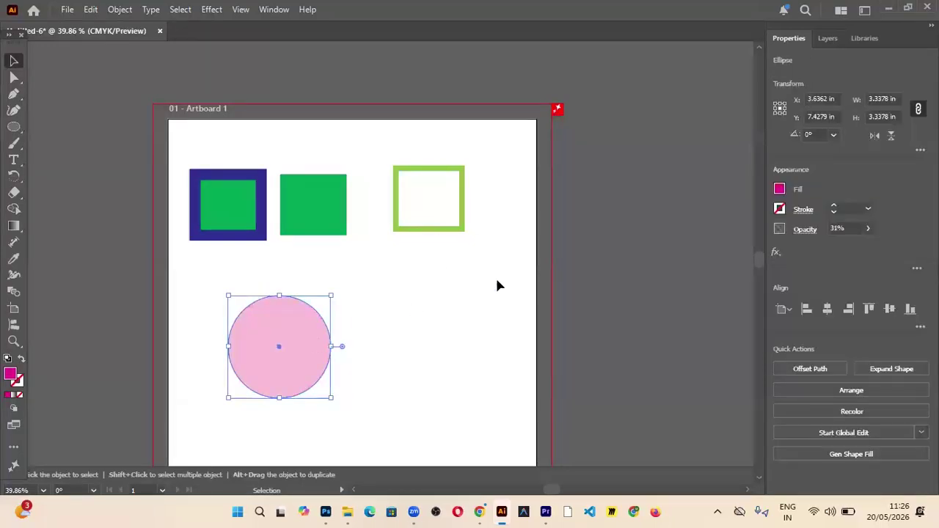
{"action": "left_click", "coordinate": [869, 229]}
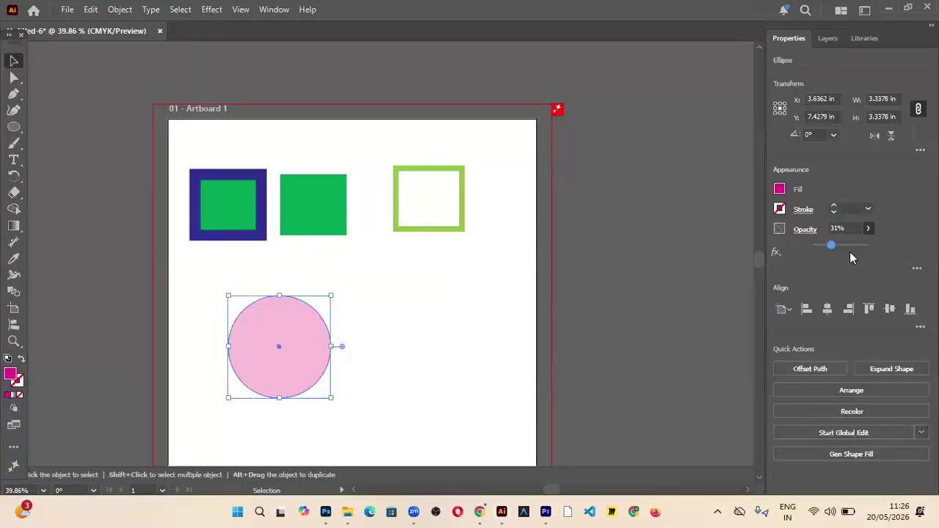
{"action": "left_click_drag", "start_coordinate": [828, 247], "coordinate": [904, 266]}
Draw a magenta hexagon about 1.70 in wide below the lime-outlined square with the Polygon tool, and give it a 0.75 pt lime stroke
{"action": "left_click_drag", "start_coordinate": [13, 126], "coordinate": [69, 159]}
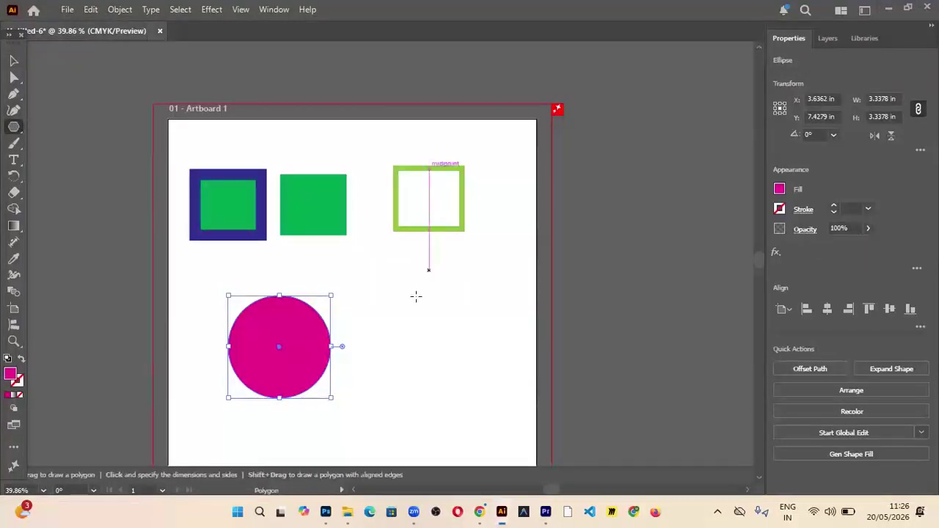
{"action": "mouse_move", "coordinate": [388, 286]}
{"action": "left_mouse_down"}
{"action": "mouse_move", "coordinate": [421, 312]}
{"action": "mouse_move", "coordinate": [434, 283]}
{"action": "mouse_move", "coordinate": [438, 291]}
{"action": "mouse_move", "coordinate": [417, 272]}
{"action": "left_mouse_up"}
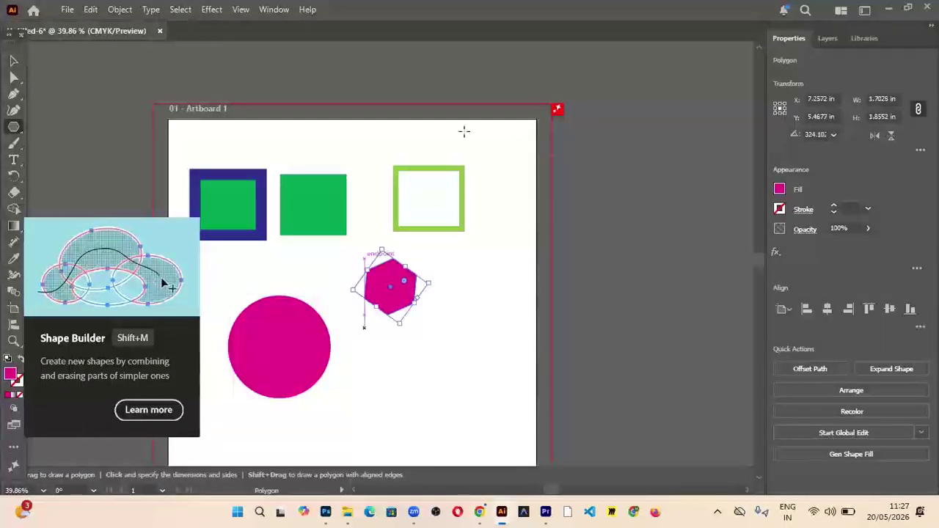
{"action": "left_click", "coordinate": [832, 204]}
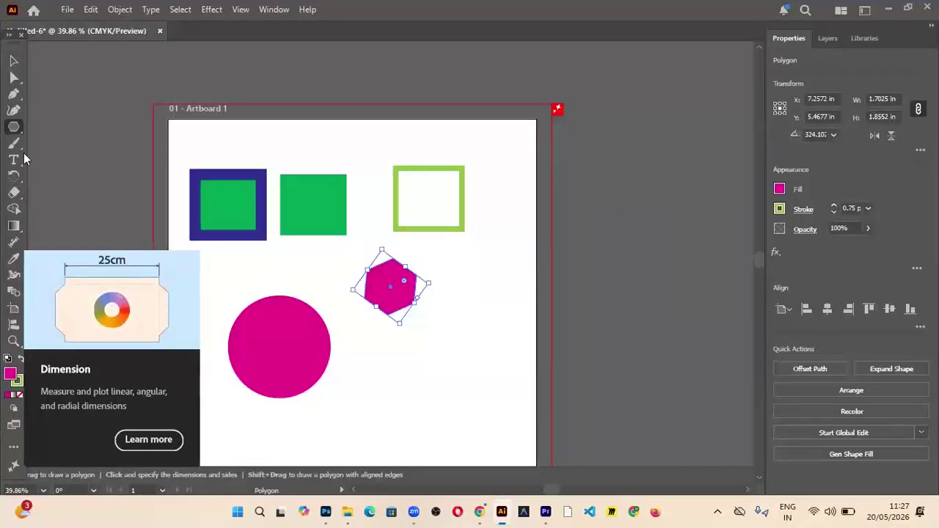
Draw a five-pointed magenta star about 2.87 in wide below the hexagon with the Star tool
{"action": "right_click", "coordinate": [16, 130]}
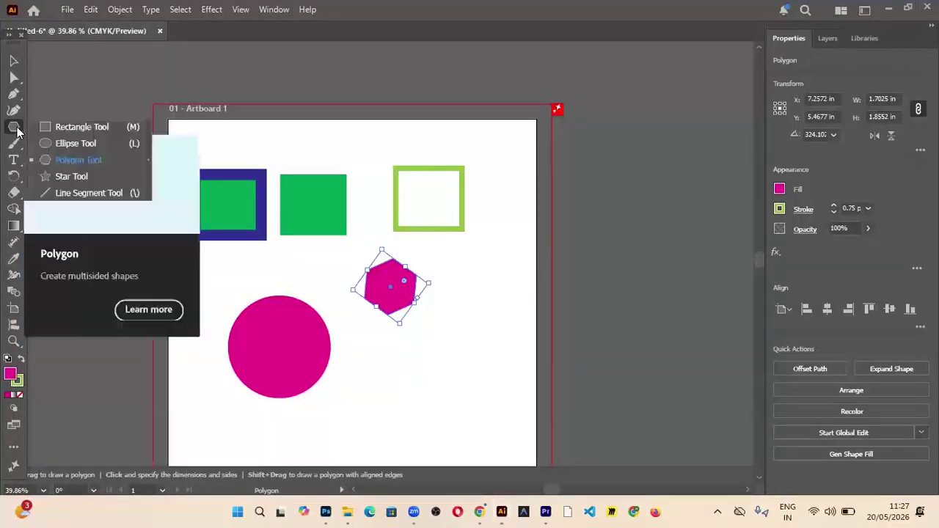
{"action": "left_click", "coordinate": [63, 176]}
{"action": "left_click_drag", "start_coordinate": [440, 354], "coordinate": [487, 369]}
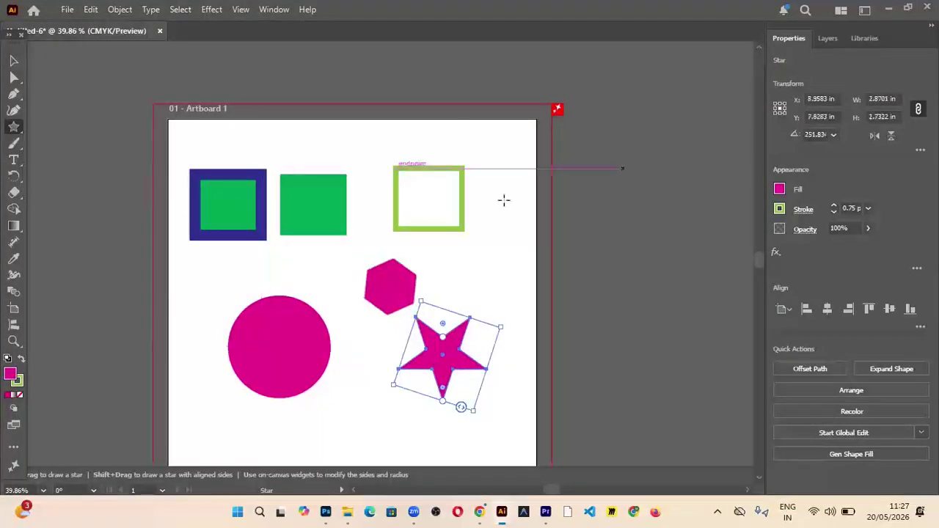
Draw a line about 5.29 in long below the circle, give it a 19 pt lime stroke, and adjust its end to level it
{"action": "right_click", "coordinate": [14, 127]}
{"action": "left_click", "coordinate": [84, 192]}
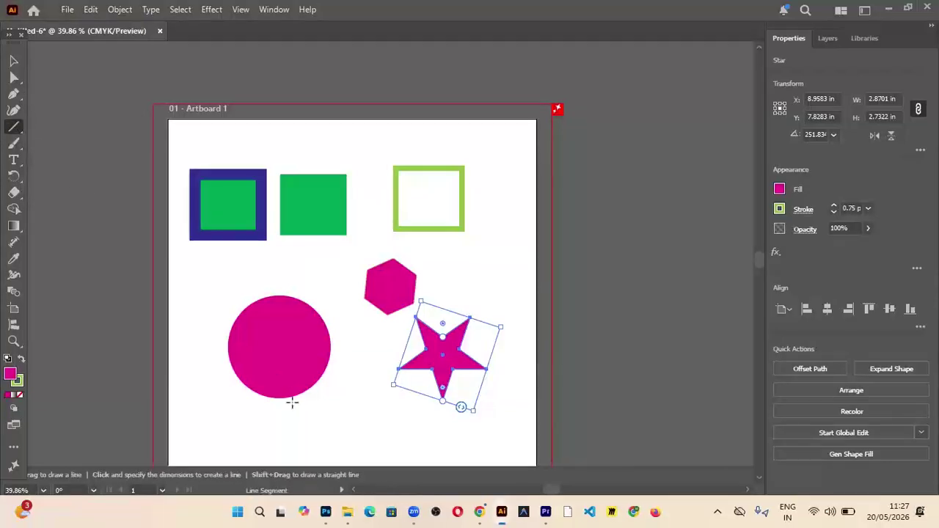
{"action": "left_click_drag", "start_coordinate": [226, 438], "coordinate": [391, 434]}
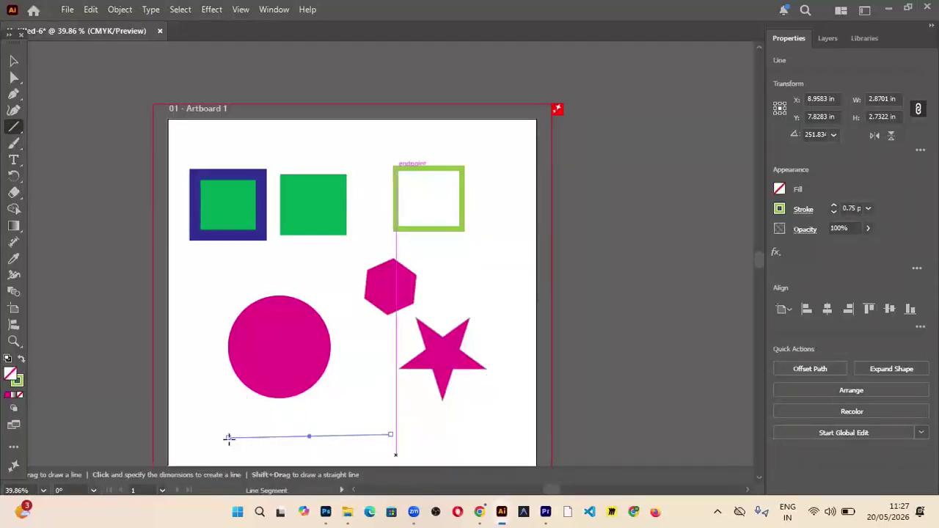
{"action": "left_click", "coordinate": [833, 207]}
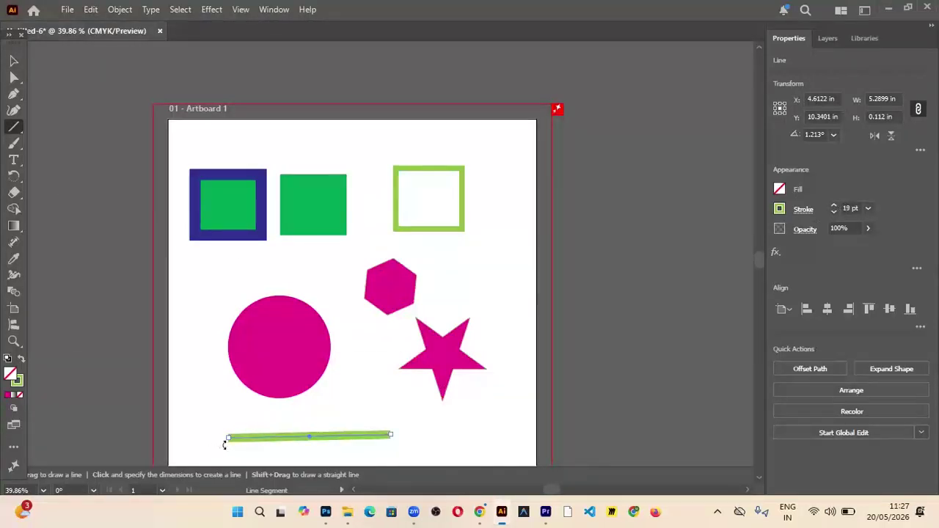
{"action": "left_click_drag", "start_coordinate": [225, 435], "coordinate": [227, 433]}
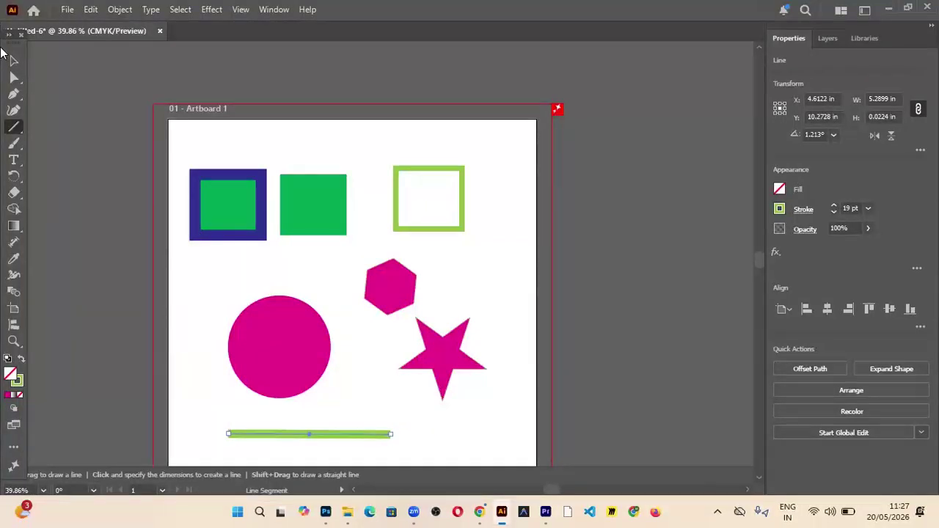
Move the circle, hexagon, star and lime-outlined square individually to new positions with the Selection tool
{"action": "left_click", "coordinate": [14, 60]}
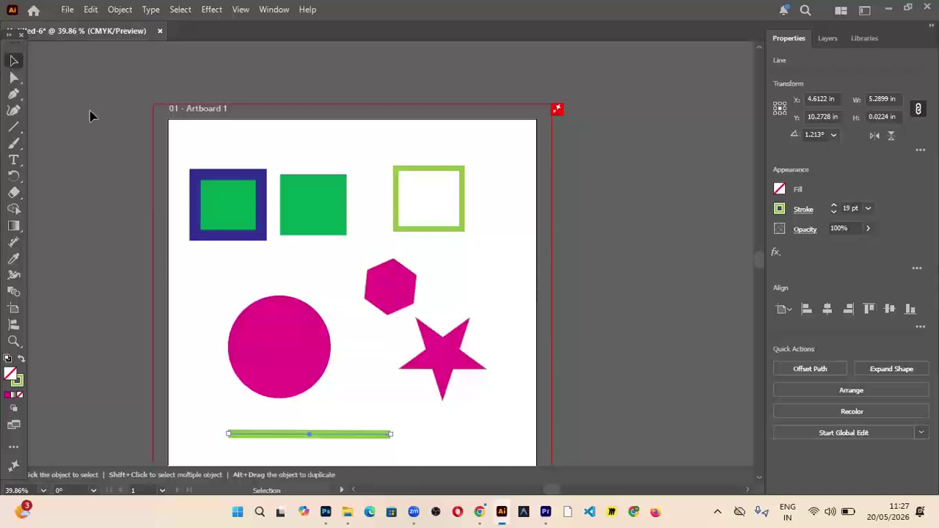
{"action": "left_click_drag", "start_coordinate": [279, 334], "coordinate": [308, 273]}
{"action": "left_click", "coordinate": [411, 285]}
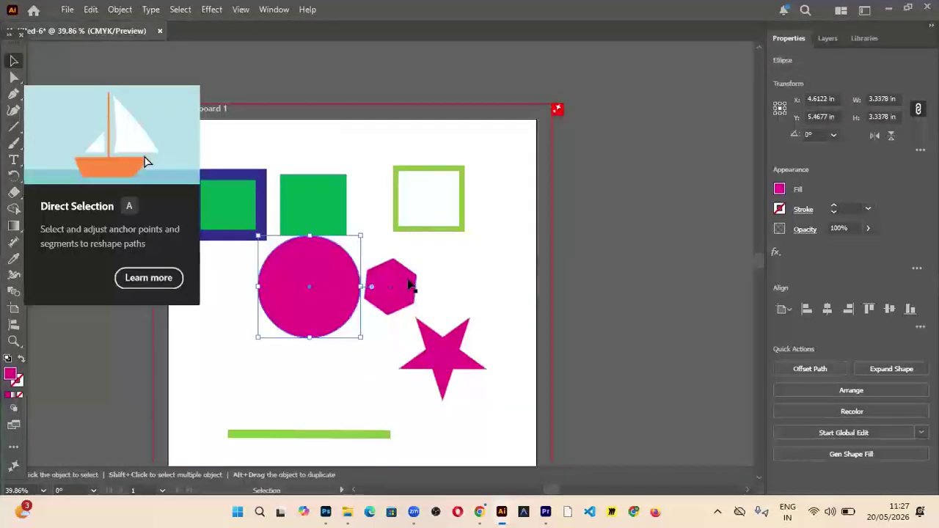
{"action": "left_click_drag", "start_coordinate": [445, 357], "coordinate": [482, 301]}
{"action": "left_click_drag", "start_coordinate": [436, 171], "coordinate": [427, 147]}
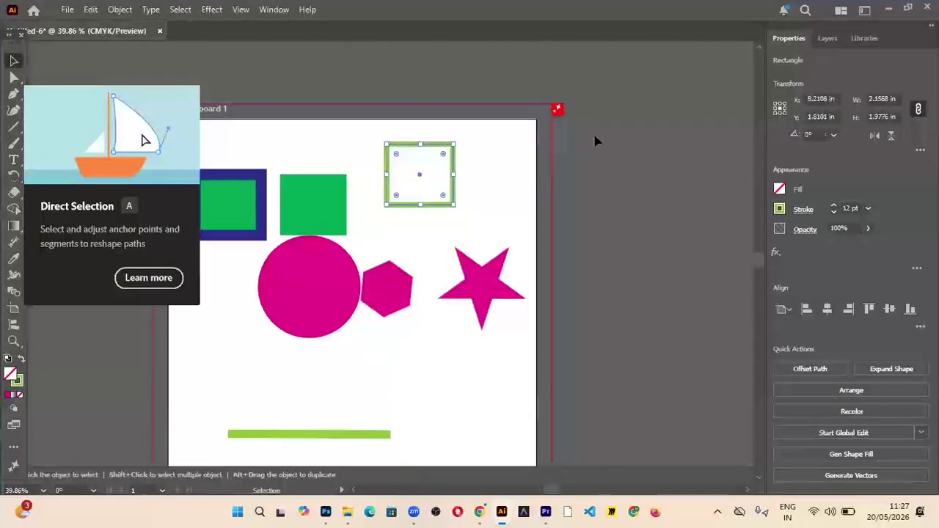
Select the circle, hexagon, star and lime-outlined square together and move them down and to the left as one selection
{"action": "left_click", "coordinate": [392, 357]}
{"action": "left_click_drag", "start_coordinate": [393, 358], "coordinate": [355, 362]}
{"action": "left_click_drag", "start_coordinate": [326, 295], "coordinate": [287, 359]}
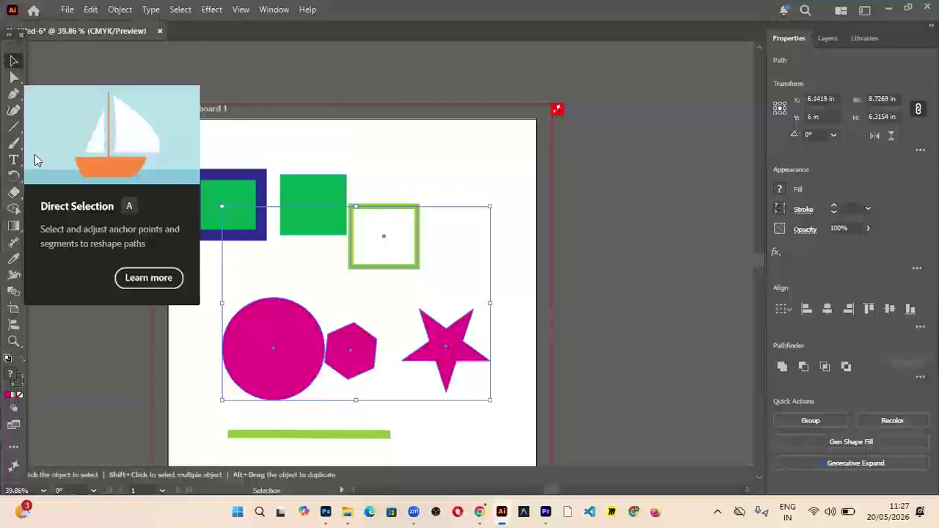
Expand the toolbar to two columns and activate the Direct Selection tool
{"action": "left_click", "coordinate": [10, 37]}
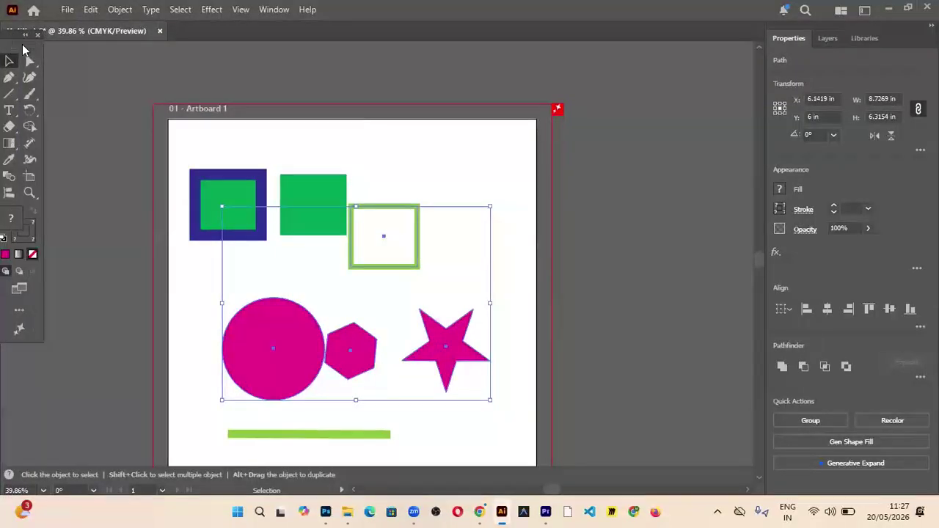
{"action": "left_click", "coordinate": [35, 64]}
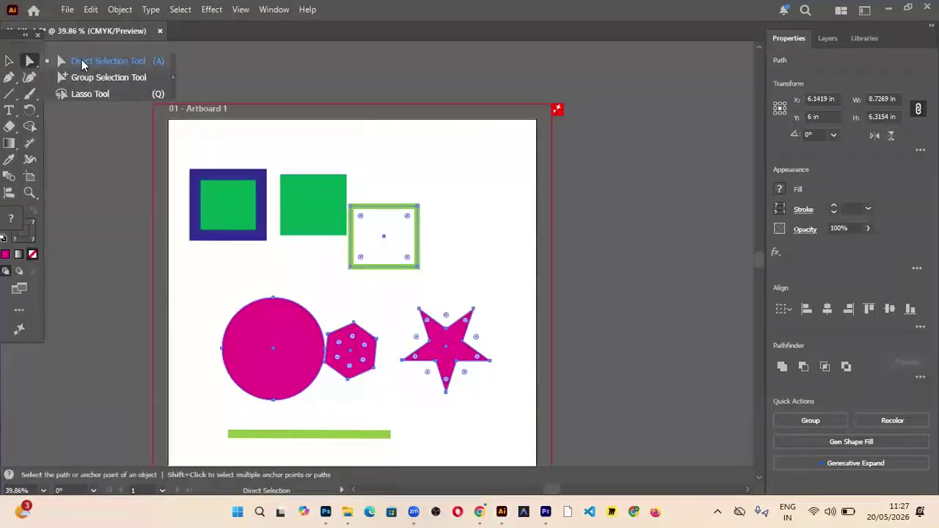
{"action": "left_click", "coordinate": [82, 64]}
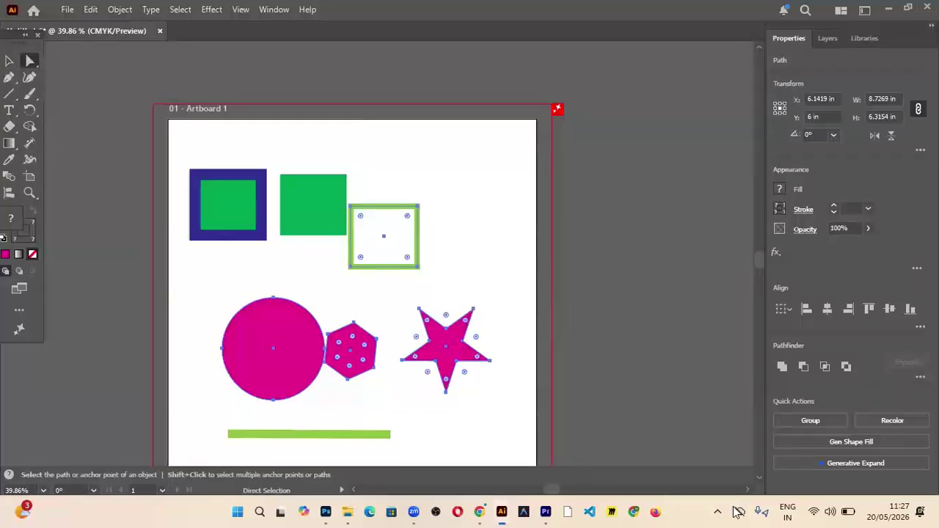
Move the blue-outlined square's corner anchors to form a slanted quadrilateral, and raise the plain green square's upper-right corner
{"action": "left_click", "coordinate": [246, 183]}
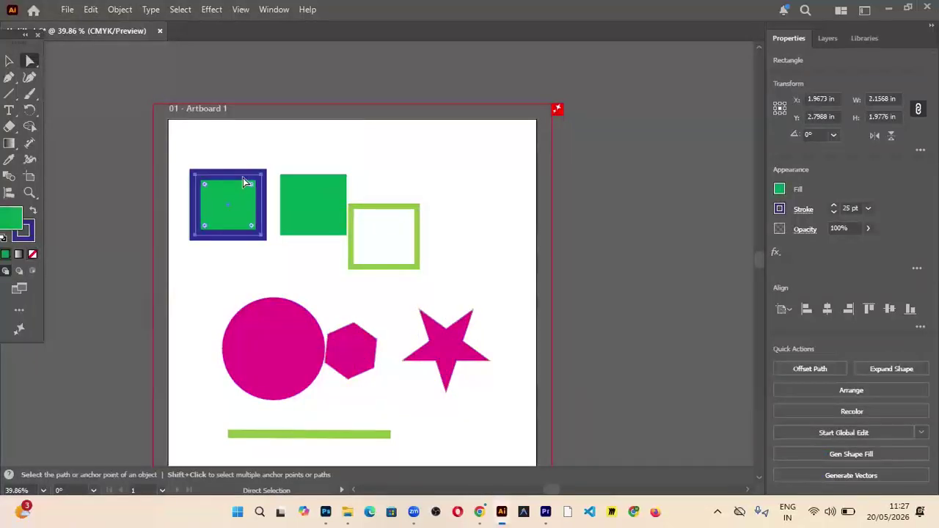
{"action": "left_click_drag", "start_coordinate": [261, 177], "coordinate": [262, 180]}
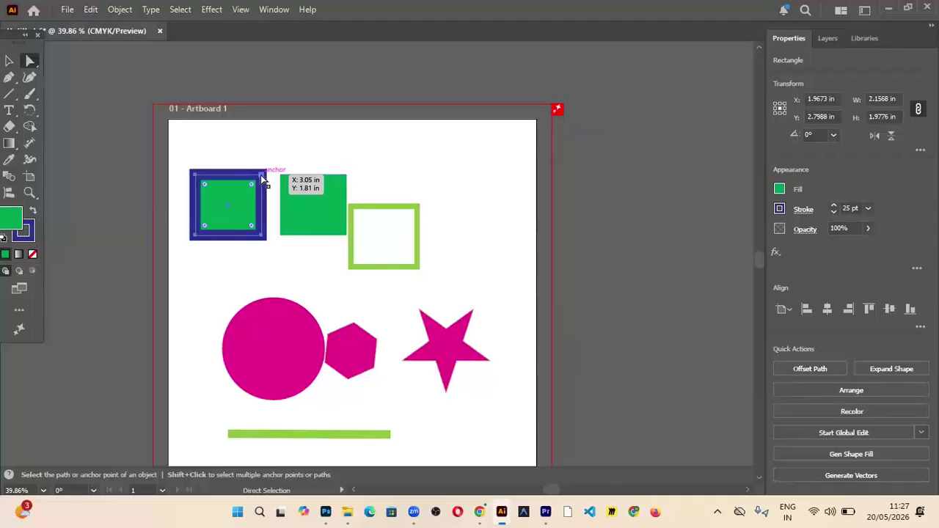
{"action": "left_click_drag", "start_coordinate": [262, 178], "coordinate": [257, 139]}
{"action": "mouse_move", "coordinate": [254, 236]}
{"action": "left_mouse_down"}
{"action": "mouse_move", "coordinate": [279, 272]}
{"action": "mouse_move", "coordinate": [246, 209]}
{"action": "mouse_move", "coordinate": [235, 211]}
{"action": "mouse_move", "coordinate": [253, 232]}
{"action": "left_mouse_up"}
{"action": "mouse_move", "coordinate": [186, 236]}
{"action": "left_mouse_down"}
{"action": "mouse_move", "coordinate": [180, 265]}
{"action": "mouse_move", "coordinate": [184, 253]}
{"action": "left_mouse_up"}
{"action": "mouse_move", "coordinate": [256, 138]}
{"action": "left_mouse_down"}
{"action": "mouse_move", "coordinate": [249, 161]}
{"action": "mouse_move", "coordinate": [254, 148]}
{"action": "left_mouse_up"}
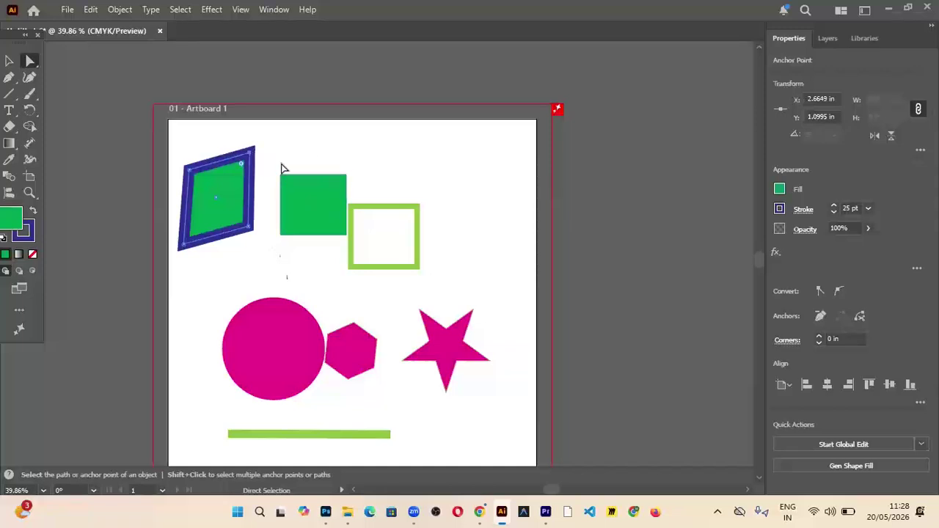
{"action": "left_click", "coordinate": [301, 189]}
{"action": "mouse_move", "coordinate": [347, 177]}
{"action": "left_mouse_down"}
{"action": "mouse_move", "coordinate": [357, 149]}
{"action": "mouse_move", "coordinate": [339, 205]}
{"action": "mouse_move", "coordinate": [314, 155]}
{"action": "mouse_move", "coordinate": [411, 149]}
{"action": "mouse_move", "coordinate": [328, 186]}
{"action": "mouse_move", "coordinate": [345, 164]}
{"action": "left_mouse_up"}
Reshape the star into uneven long points by pulling each of its tip anchors to a new position
{"action": "left_click", "coordinate": [424, 321]}
{"action": "left_click_drag", "start_coordinate": [418, 314], "coordinate": [383, 267]}
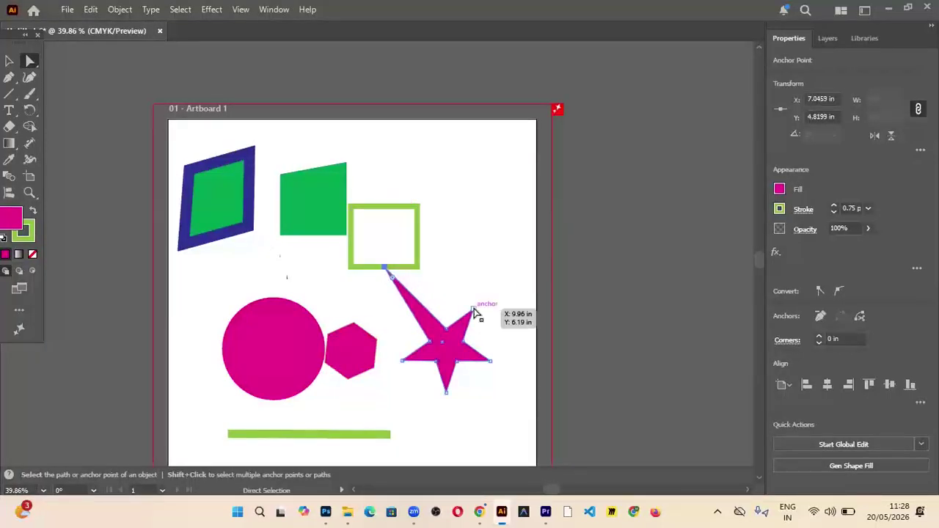
{"action": "left_click_drag", "start_coordinate": [473, 310], "coordinate": [509, 272]}
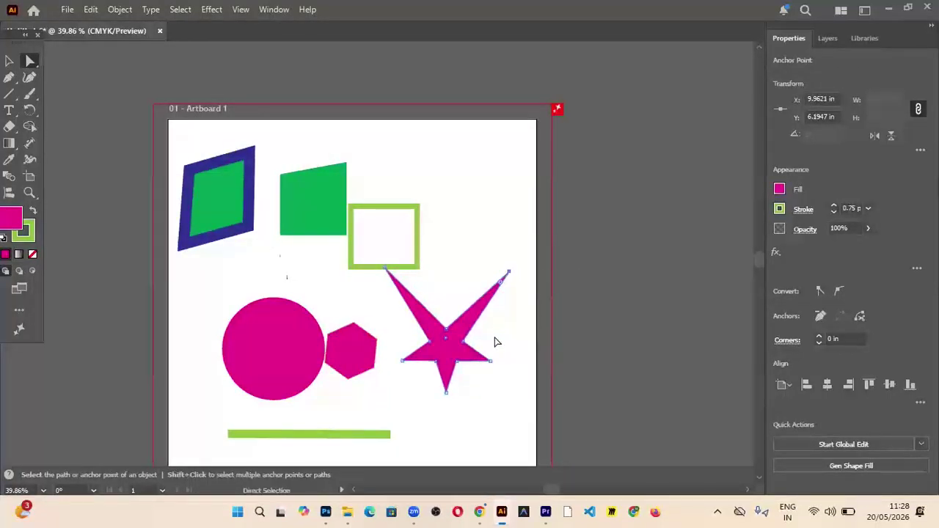
{"action": "left_click_drag", "start_coordinate": [491, 361], "coordinate": [523, 375]}
{"action": "left_click_drag", "start_coordinate": [450, 396], "coordinate": [447, 425]}
{"action": "left_click_drag", "start_coordinate": [402, 361], "coordinate": [389, 358]}
{"action": "mouse_move", "coordinate": [526, 377]}
{"action": "left_mouse_down"}
{"action": "mouse_move", "coordinate": [499, 373]}
{"action": "mouse_move", "coordinate": [518, 380]}
{"action": "left_mouse_up"}
{"action": "left_click_drag", "start_coordinate": [509, 273], "coordinate": [486, 301]}
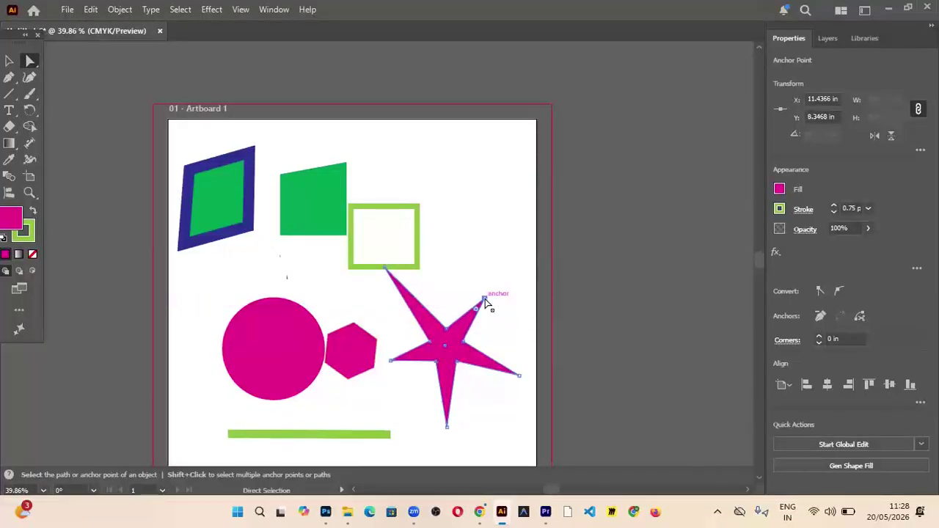
Round the blue-outlined shape's upper-right corner strongly and its other corners slightly using the live corner widgets
{"action": "left_click", "coordinate": [242, 170]}
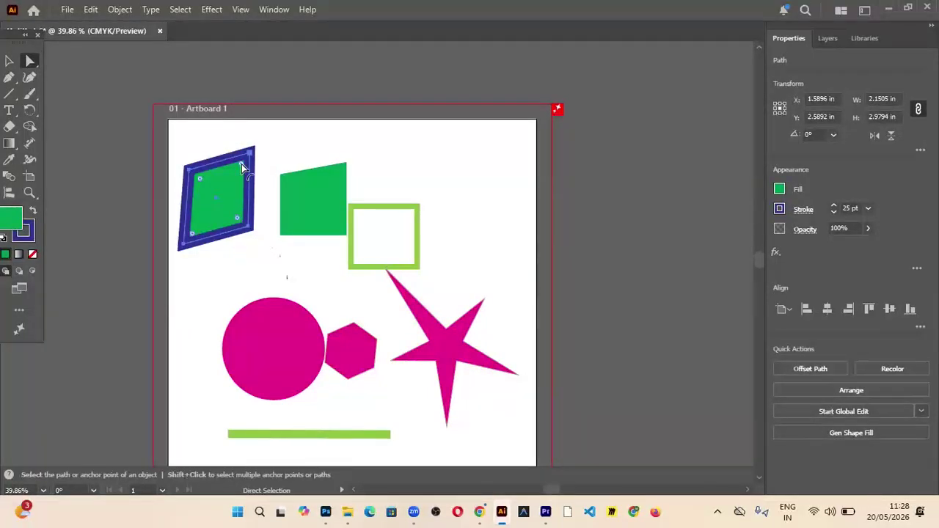
{"action": "left_click_drag", "start_coordinate": [242, 168], "coordinate": [207, 226]}
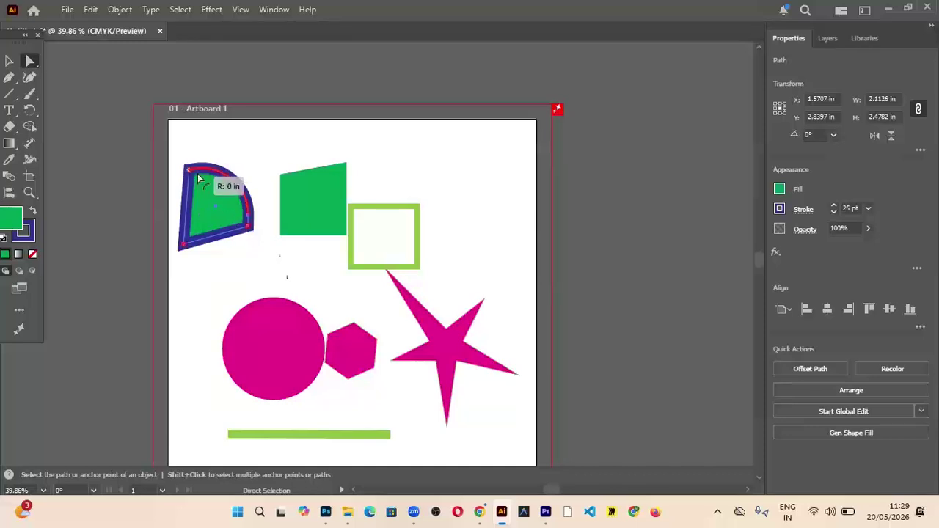
{"action": "mouse_move", "coordinate": [200, 216]}
{"action": "left_mouse_down"}
{"action": "mouse_move", "coordinate": [211, 201]}
{"action": "mouse_move", "coordinate": [192, 233]}
{"action": "mouse_move", "coordinate": [199, 228]}
{"action": "left_mouse_up"}
Move the rounded blue-outlined shape to the artboard's upper-right area with the Selection tool, and select the plain green shape
{"action": "left_click", "coordinate": [9, 61]}
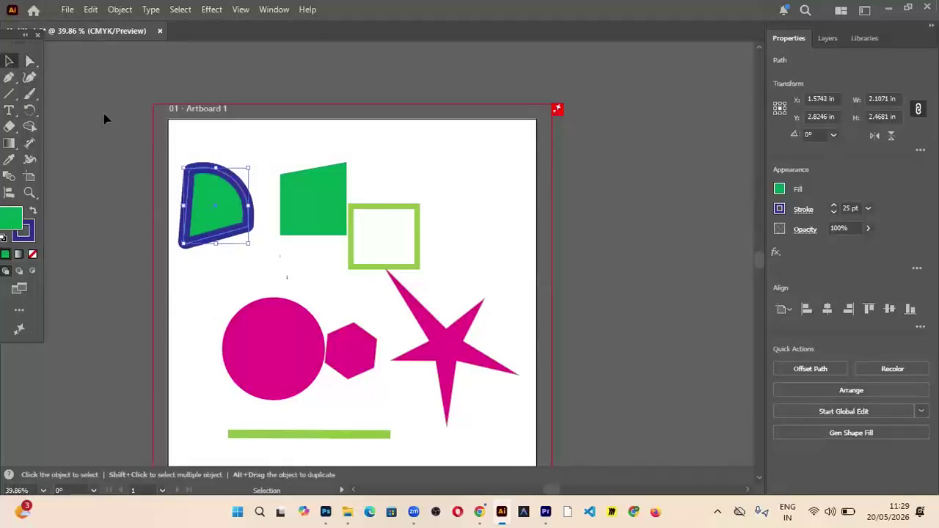
{"action": "mouse_move", "coordinate": [220, 183]}
{"action": "left_mouse_down"}
{"action": "mouse_move", "coordinate": [503, 151]}
{"action": "mouse_move", "coordinate": [490, 168]}
{"action": "mouse_move", "coordinate": [504, 177]}
{"action": "mouse_move", "coordinate": [481, 166]}
{"action": "left_mouse_up"}
{"action": "left_click", "coordinate": [308, 190]}
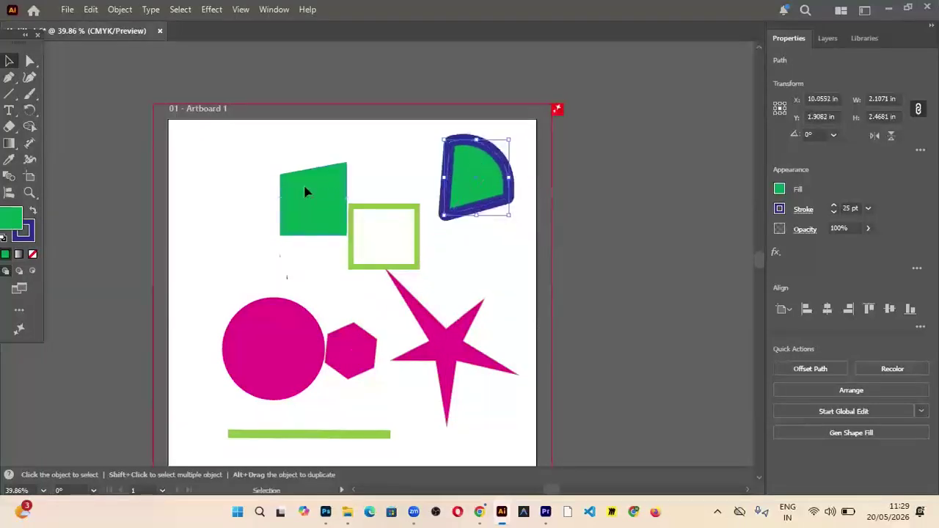
Round all corners of the plain green shape with the Direct Selection tool's live corner widgets
{"action": "left_click", "coordinate": [29, 61]}
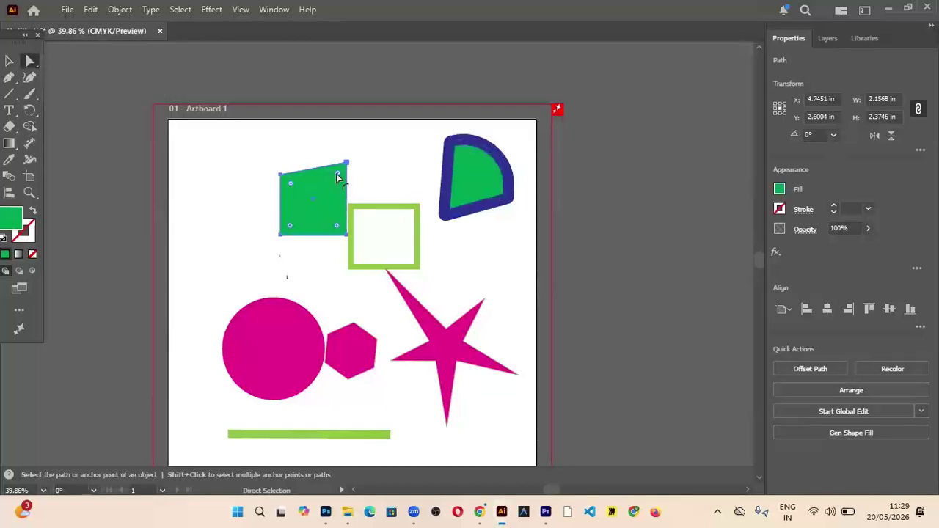
{"action": "left_click_drag", "start_coordinate": [338, 175], "coordinate": [326, 189]}
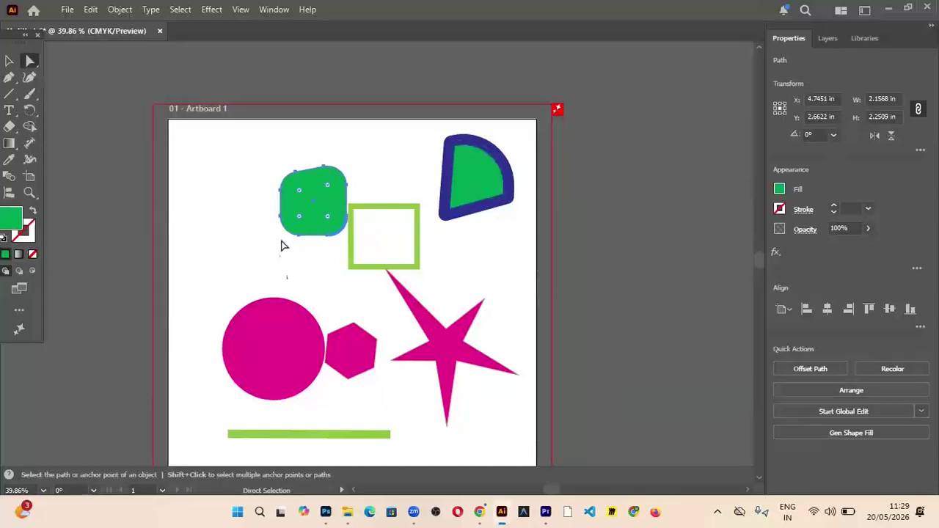
{"action": "double_click", "coordinate": [299, 190]}
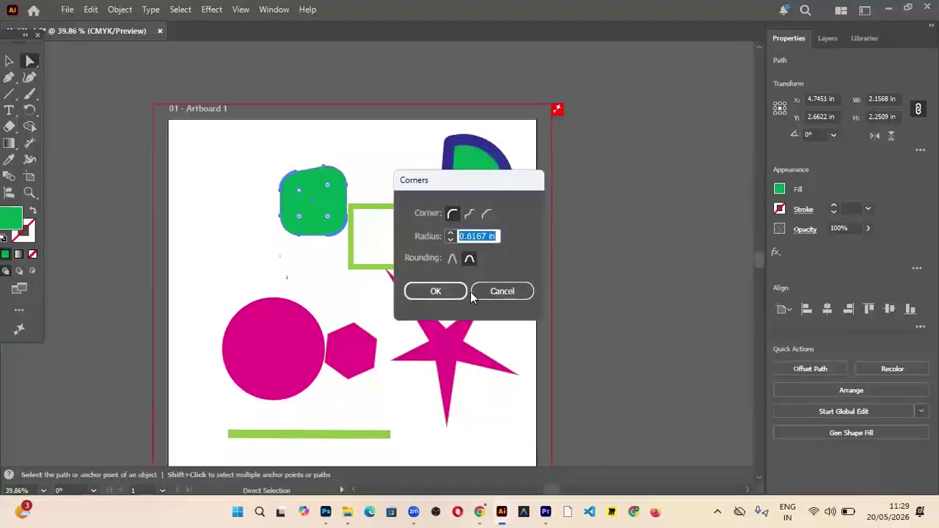
{"action": "key", "text": "Escape"}
{"action": "mouse_move", "coordinate": [300, 191]}
{"action": "left_mouse_down"}
{"action": "mouse_move", "coordinate": [287, 187]}
{"action": "mouse_move", "coordinate": [302, 188]}
{"action": "left_mouse_up"}
{"action": "left_click", "coordinate": [356, 176]}
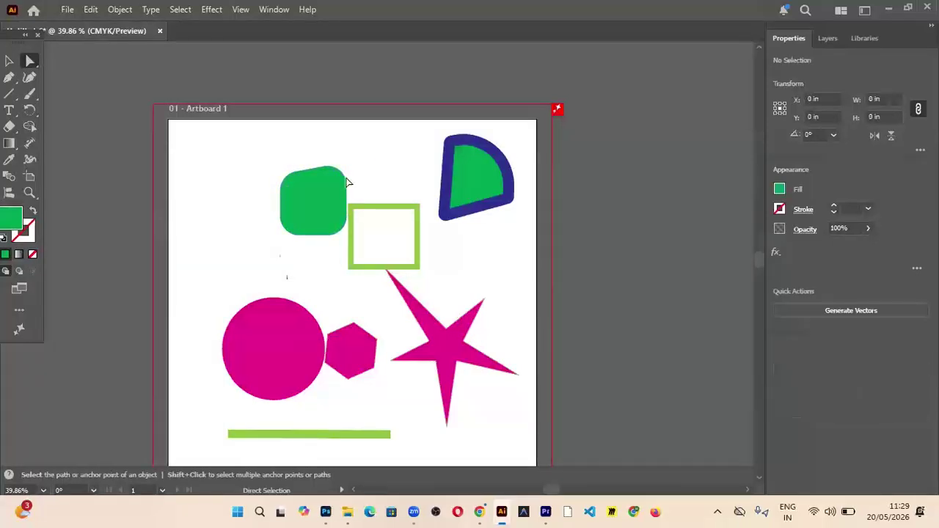
Round the plain green shape's corners slightly more, and return its upper-right corner to a sharp point
{"action": "left_click", "coordinate": [325, 185]}
{"action": "mouse_move", "coordinate": [329, 185]}
{"action": "left_mouse_down"}
{"action": "mouse_move", "coordinate": [336, 179]}
{"action": "mouse_move", "coordinate": [337, 188]}
{"action": "mouse_move", "coordinate": [323, 187]}
{"action": "left_mouse_up"}
{"action": "double_click", "coordinate": [325, 187]}
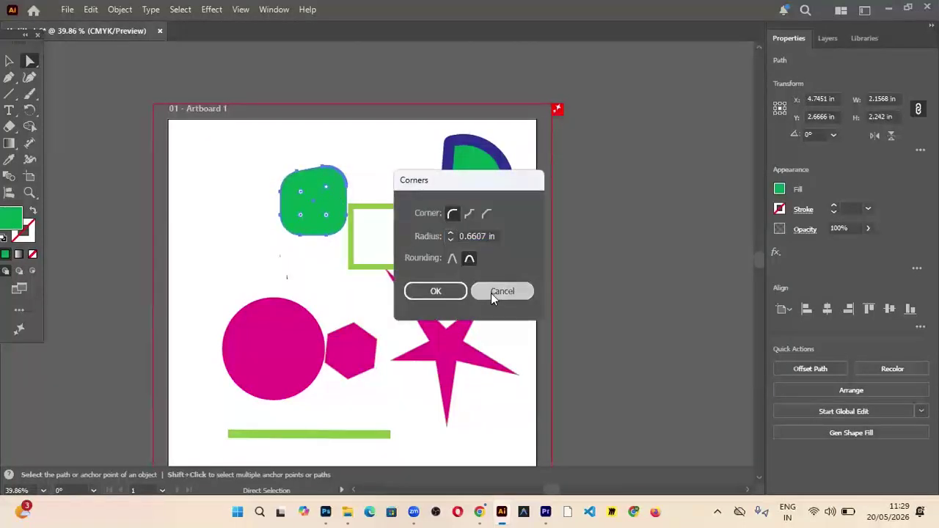
{"action": "left_click", "coordinate": [491, 291]}
{"action": "left_click_drag", "start_coordinate": [326, 190], "coordinate": [355, 163]}
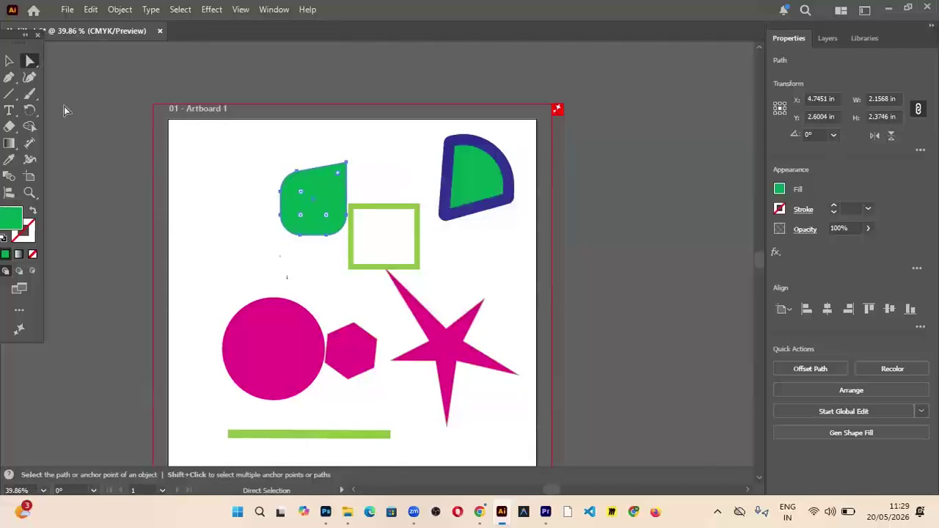
Move the plain green shape up and left into the artboard's upper-left area with the Selection tool
{"action": "left_click", "coordinate": [14, 62]}
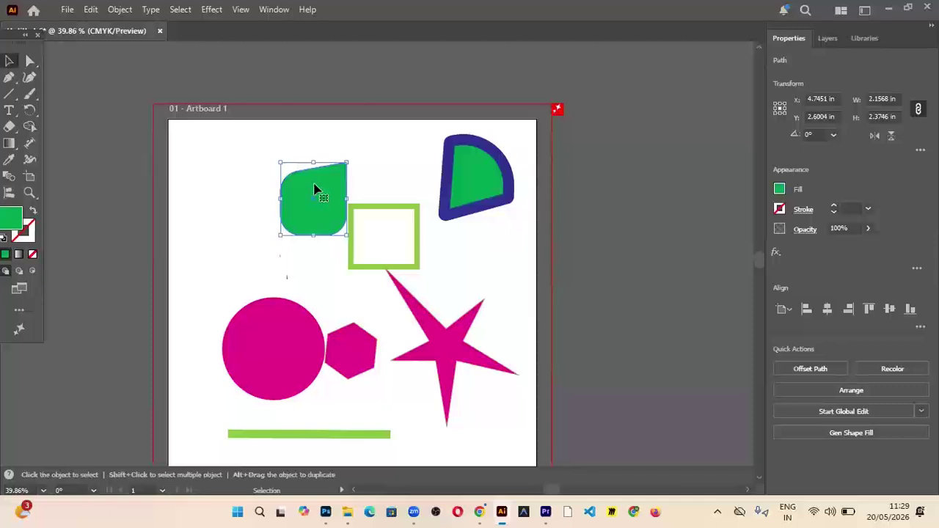
{"action": "left_click_drag", "start_coordinate": [314, 189], "coordinate": [261, 173]}
{"action": "left_click", "coordinate": [316, 202]}
{"action": "left_click", "coordinate": [262, 176]}
Select the light green frame, blue-outlined shape, hexagon and star with the Group Selection tool, and move them slightly up and right together
{"action": "left_click", "coordinate": [29, 62]}
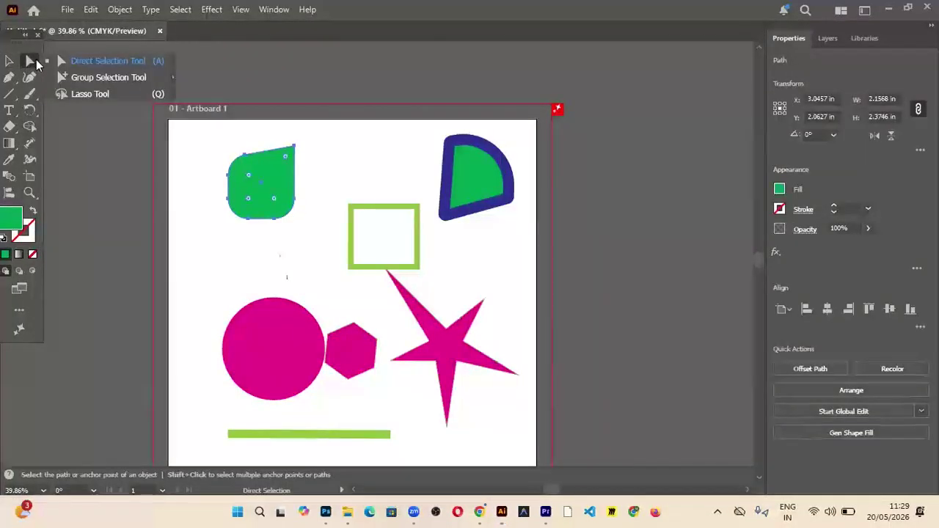
{"action": "left_click", "coordinate": [89, 77]}
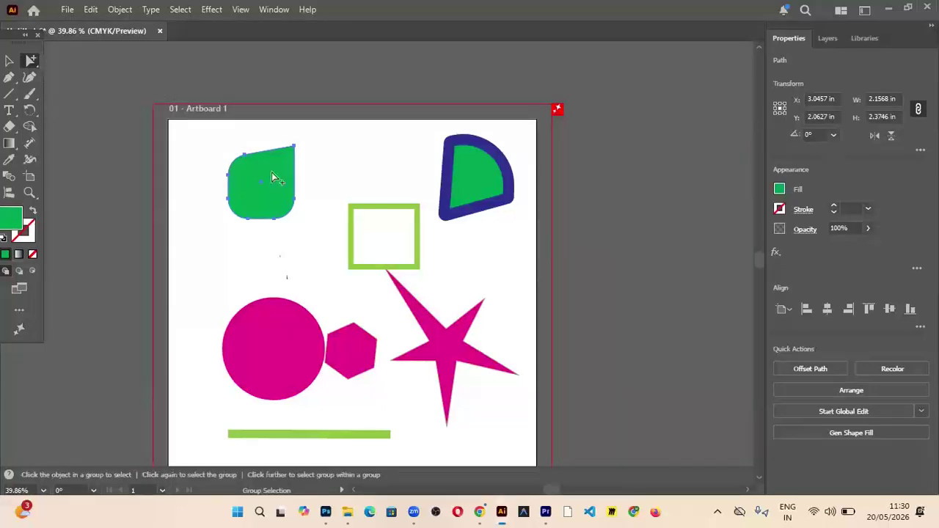
{"action": "left_click_drag", "start_coordinate": [339, 144], "coordinate": [522, 330]}
{"action": "mouse_move", "coordinate": [398, 208]}
{"action": "left_mouse_down"}
{"action": "mouse_move", "coordinate": [353, 212]}
{"action": "mouse_move", "coordinate": [403, 196]}
{"action": "left_mouse_up"}
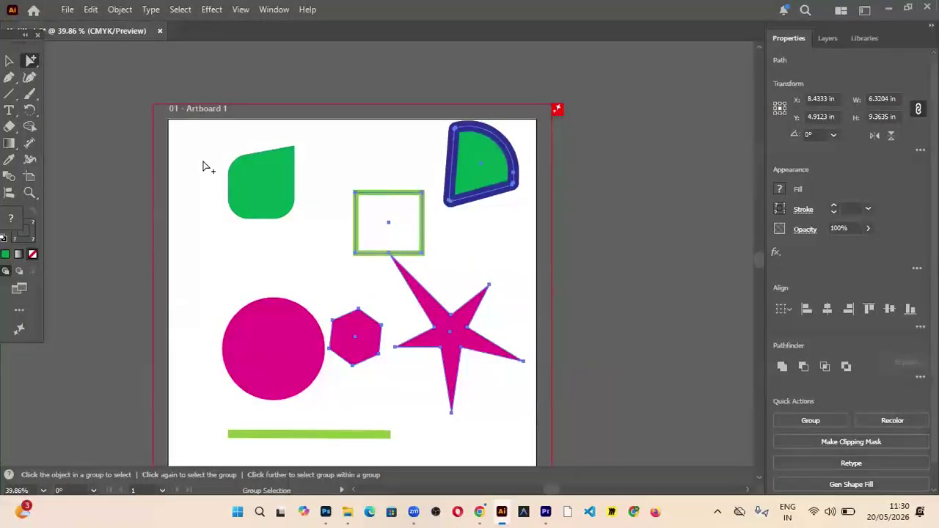
{"action": "left_click", "coordinate": [32, 60]}
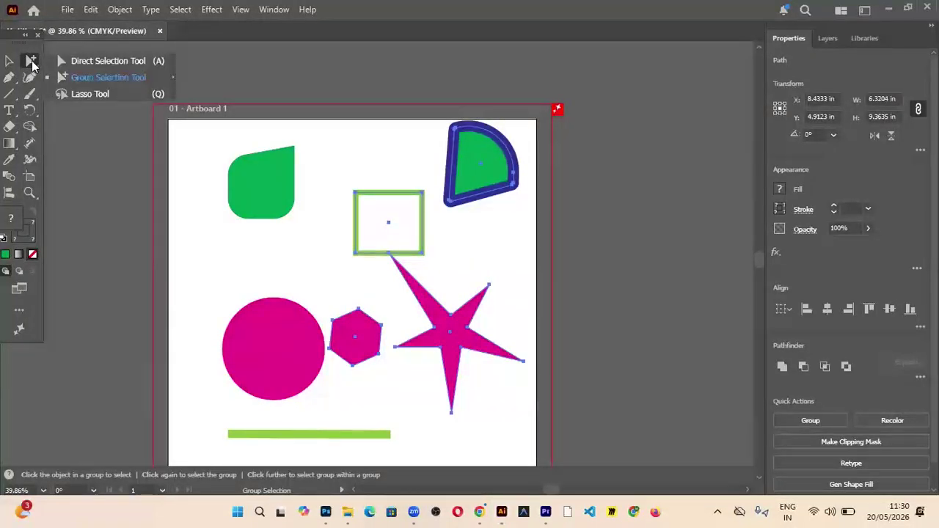
{"action": "left_click", "coordinate": [68, 96]}
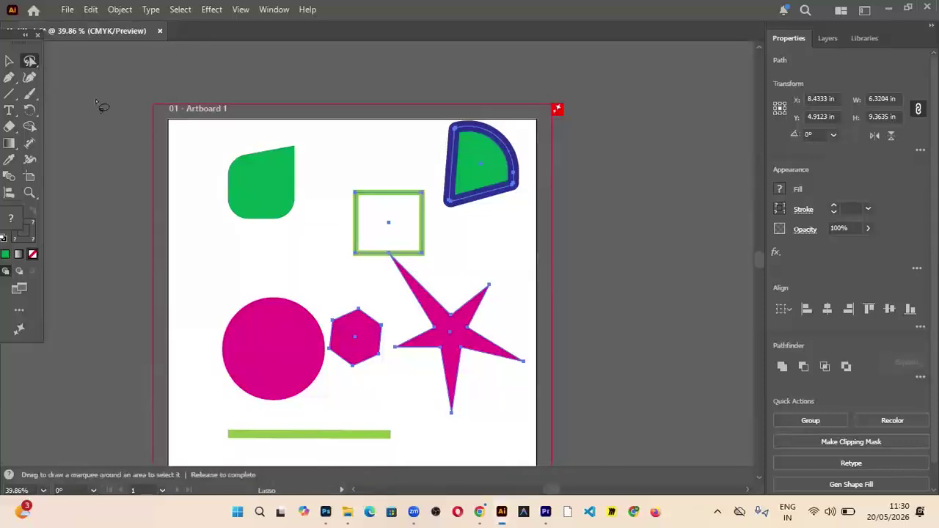
{"action": "left_click", "coordinate": [13, 63]}
{"action": "left_click", "coordinate": [288, 85]}
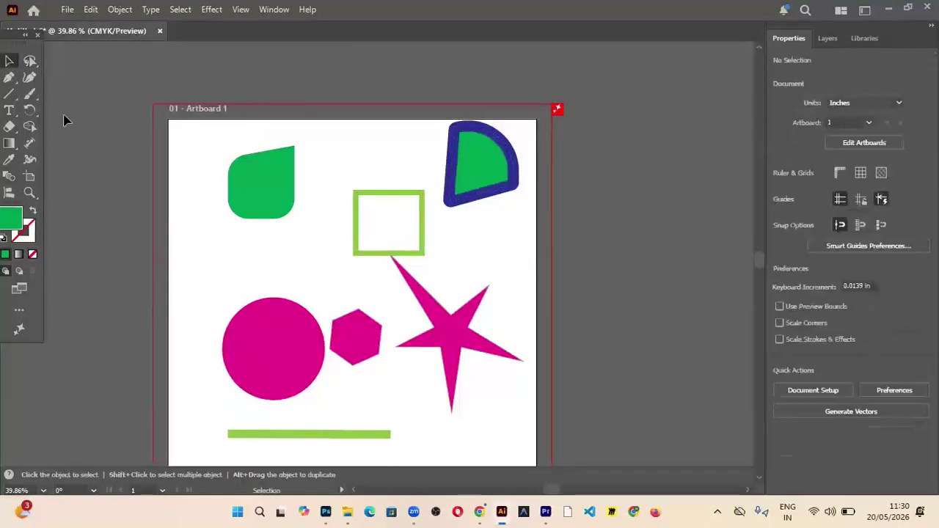
{"action": "left_click", "coordinate": [30, 62]}
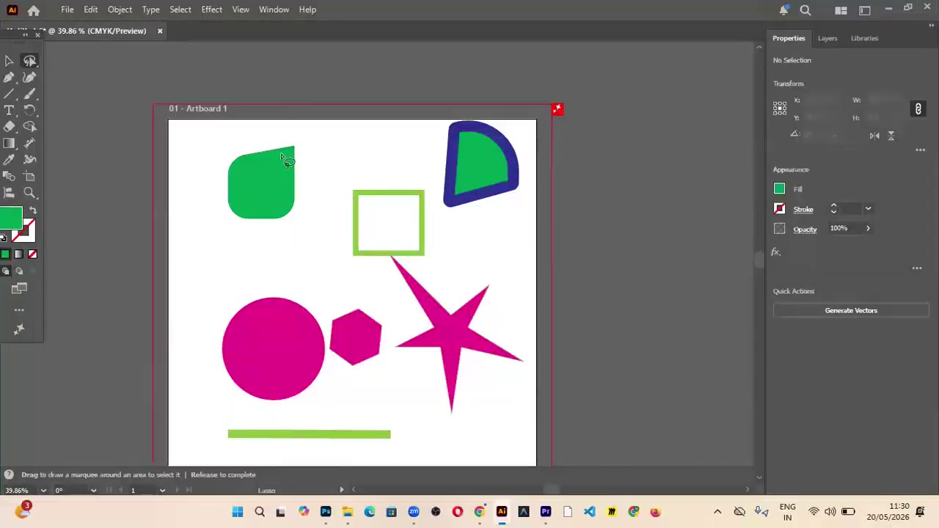
{"action": "left_click", "coordinate": [9, 62]}
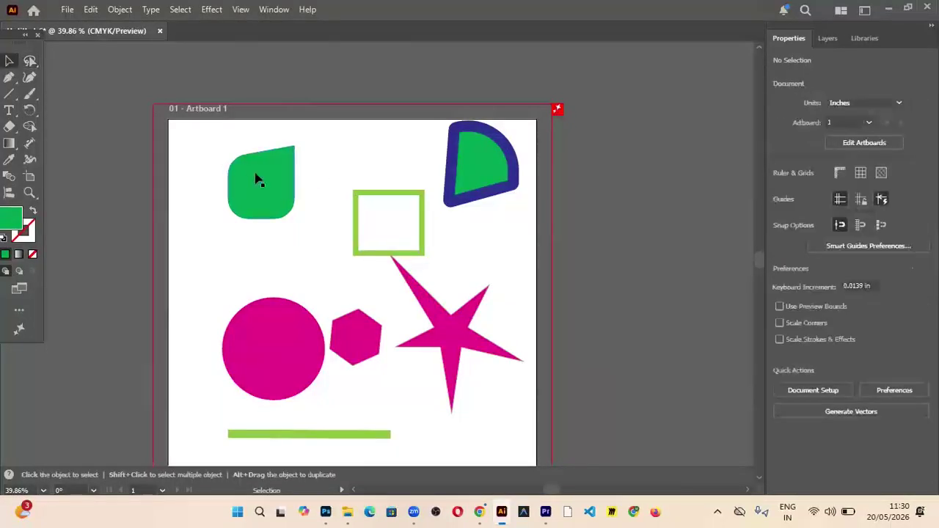
Select the plain green shape and light green frame together with the Selection tool, reselect only the green shape, and clear the selection
{"action": "left_click_drag", "start_coordinate": [205, 139], "coordinate": [412, 233]}
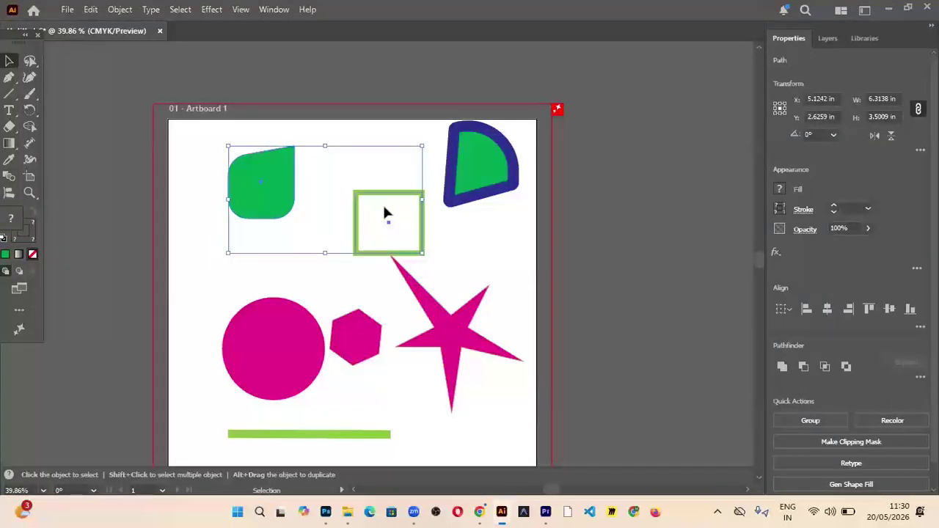
{"action": "left_click", "coordinate": [350, 182]}
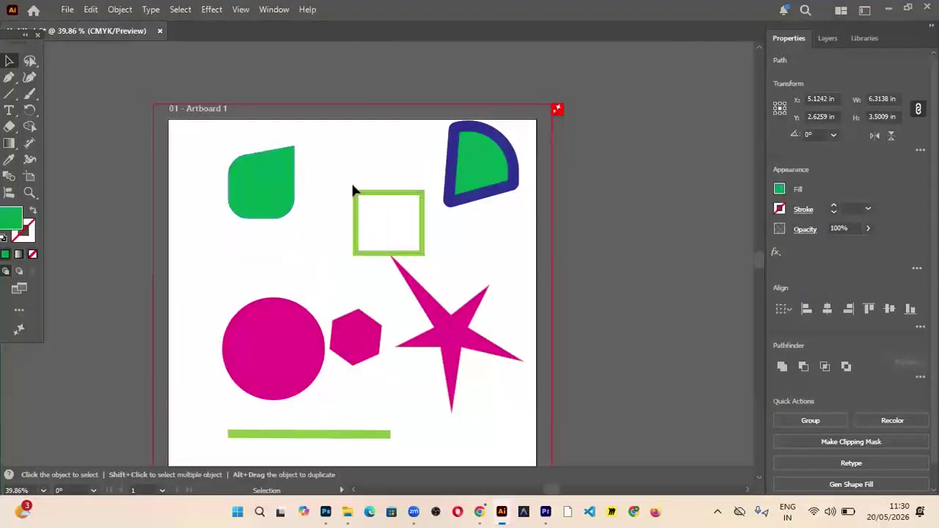
{"action": "left_click", "coordinate": [356, 194]}
{"action": "left_click", "coordinate": [291, 153]}
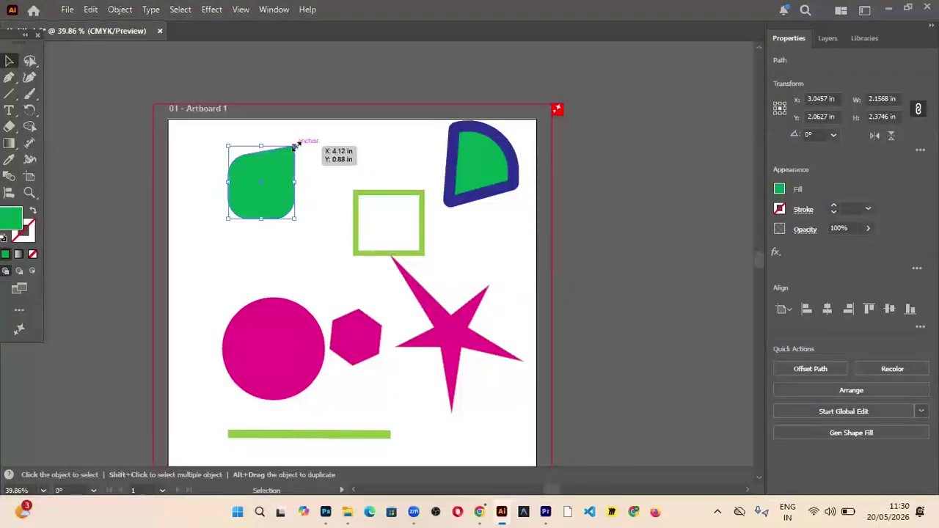
{"action": "left_click", "coordinate": [313, 141]}
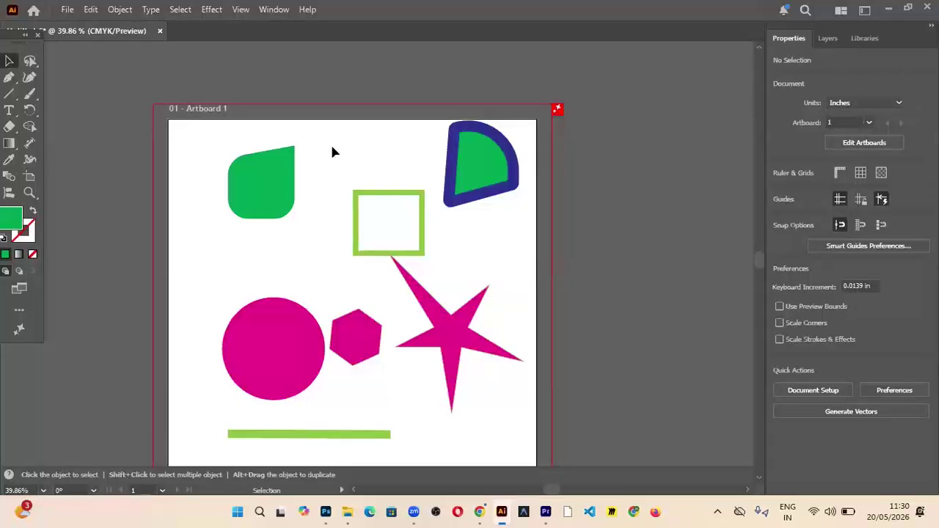
Lasso the green shape's upper-right anchor with the frame's upper-left anchor, and shift both right with the Direct Selection tool
{"action": "mouse_move", "coordinate": [31, 61]}
{"action": "left_mouse_down"}
{"action": "mouse_move", "coordinate": [56, 51]}
{"action": "mouse_move", "coordinate": [74, 93]}
{"action": "left_mouse_up"}
{"action": "left_click_drag", "start_coordinate": [390, 173], "coordinate": [380, 188]}
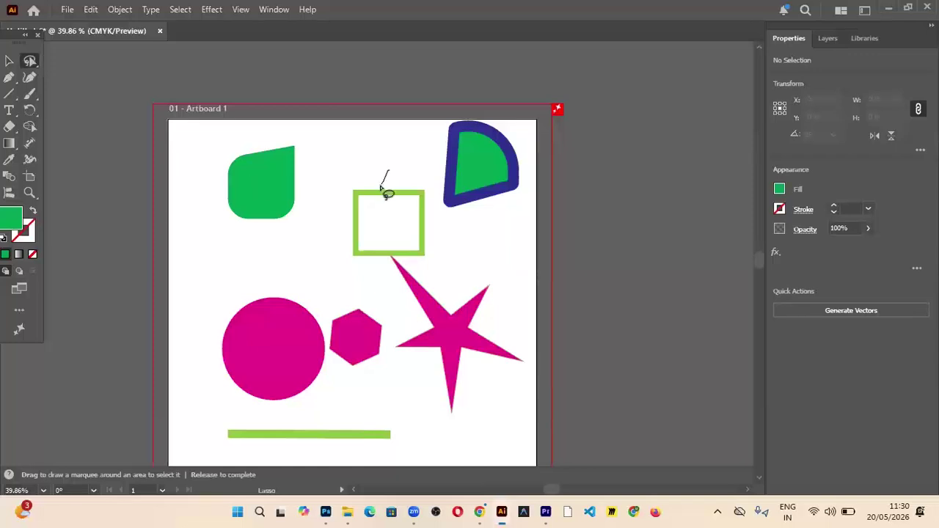
{"action": "mouse_move", "coordinate": [287, 143]}
{"action": "left_mouse_down"}
{"action": "mouse_move", "coordinate": [354, 147]}
{"action": "mouse_move", "coordinate": [382, 183]}
{"action": "left_mouse_up"}
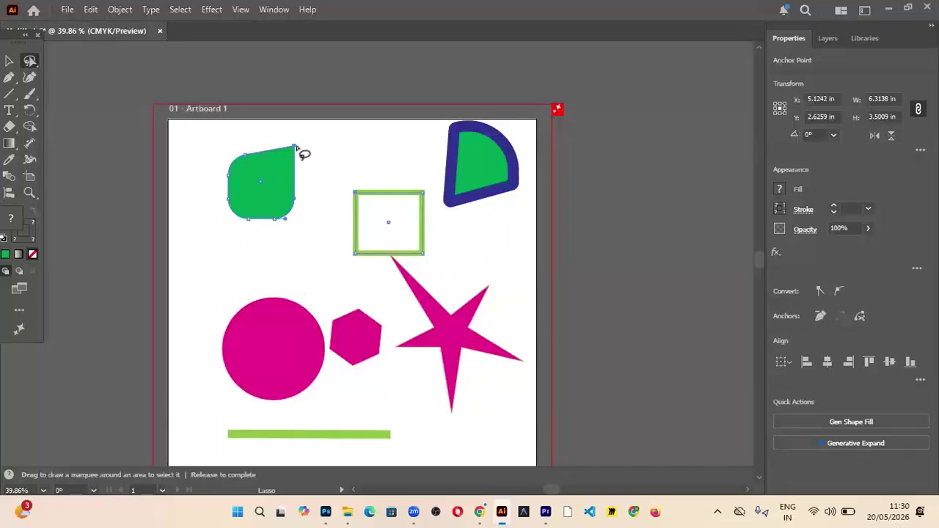
{"action": "left_click_drag", "start_coordinate": [33, 60], "coordinate": [74, 63]}
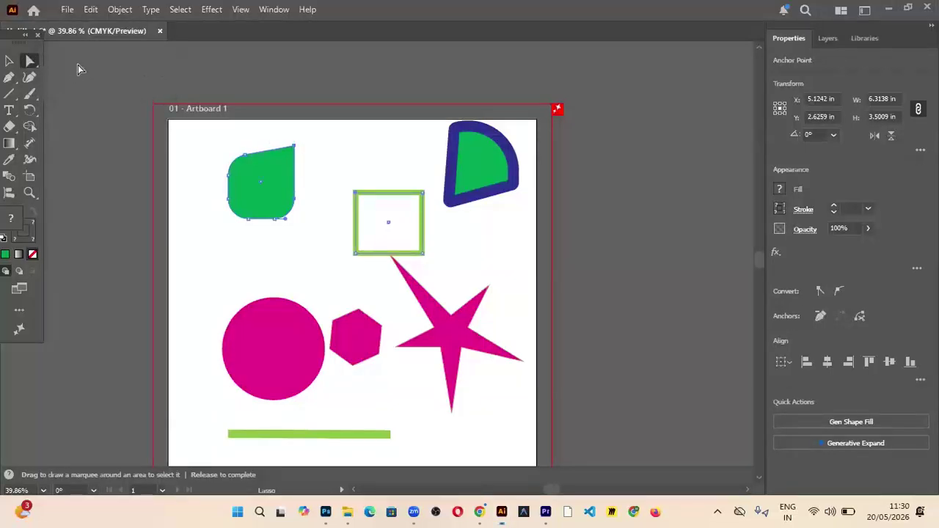
{"action": "mouse_move", "coordinate": [295, 149]}
{"action": "left_mouse_down"}
{"action": "mouse_move", "coordinate": [340, 140]}
{"action": "mouse_move", "coordinate": [301, 166]}
{"action": "mouse_move", "coordinate": [316, 110]}
{"action": "mouse_move", "coordinate": [330, 182]}
{"action": "mouse_move", "coordinate": [303, 154]}
{"action": "mouse_move", "coordinate": [349, 180]}
{"action": "mouse_move", "coordinate": [308, 141]}
{"action": "mouse_move", "coordinate": [324, 167]}
{"action": "mouse_move", "coordinate": [320, 130]}
{"action": "mouse_move", "coordinate": [279, 173]}
{"action": "mouse_move", "coordinate": [323, 214]}
{"action": "mouse_move", "coordinate": [321, 142]}
{"action": "mouse_move", "coordinate": [297, 150]}
{"action": "mouse_move", "coordinate": [356, 80]}
{"action": "mouse_move", "coordinate": [456, 28]}
{"action": "mouse_move", "coordinate": [310, 99]}
{"action": "mouse_move", "coordinate": [350, 130]}
{"action": "mouse_move", "coordinate": [319, 161]}
{"action": "mouse_move", "coordinate": [314, 152]}
{"action": "mouse_move", "coordinate": [316, 142]}
{"action": "mouse_move", "coordinate": [346, 151]}
{"action": "mouse_move", "coordinate": [301, 154]}
{"action": "left_mouse_up"}
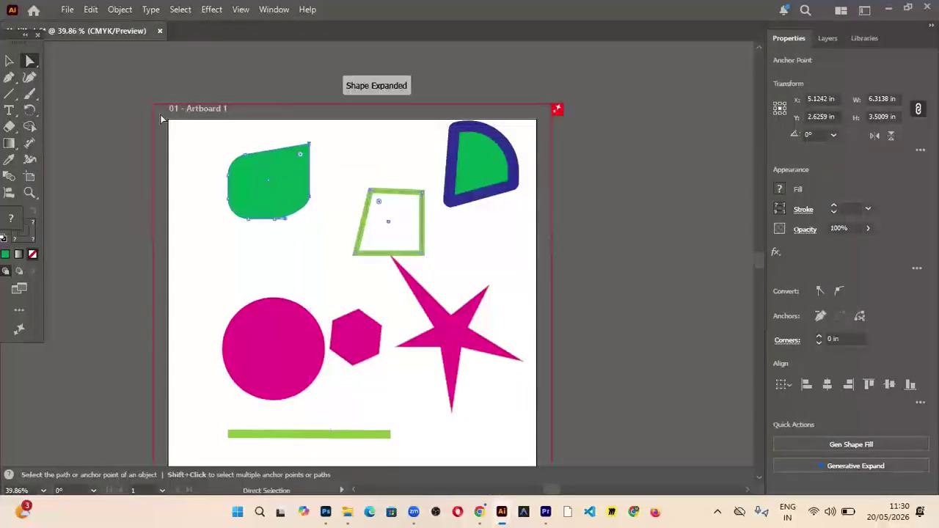
Select anchors of the hexagon with the Lasso tool, switch to the Selection tool, and clear the selection
{"action": "mouse_move", "coordinate": [30, 60]}
{"action": "left_mouse_down"}
{"action": "mouse_move", "coordinate": [63, 76]}
{"action": "mouse_move", "coordinate": [73, 95]}
{"action": "left_mouse_up"}
{"action": "left_click_drag", "start_coordinate": [386, 310], "coordinate": [340, 338]}
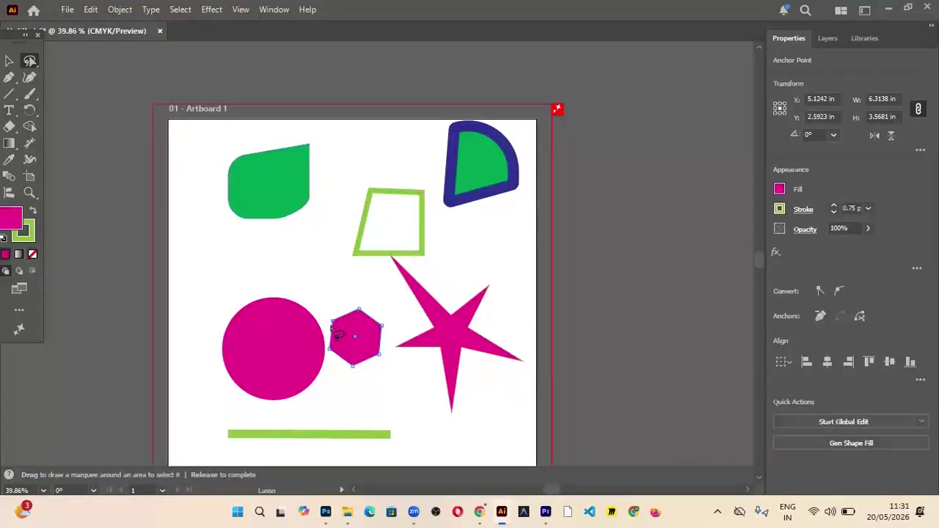
{"action": "left_click", "coordinate": [9, 62]}
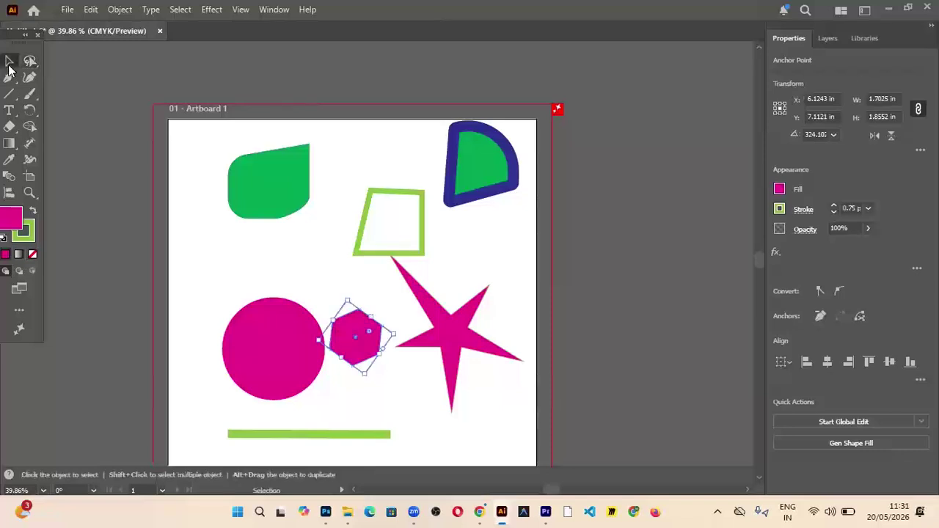
{"action": "left_click", "coordinate": [245, 273]}
Lasso the neighbouring anchors of the green shape, light green frame and hexagon, and shift them slightly left and up with Direct Selection
{"action": "left_click_drag", "start_coordinate": [32, 64], "coordinate": [72, 94]}
{"action": "mouse_move", "coordinate": [380, 304]}
{"action": "left_mouse_down"}
{"action": "mouse_move", "coordinate": [332, 330]}
{"action": "mouse_move", "coordinate": [309, 269]}
{"action": "mouse_move", "coordinate": [273, 230]}
{"action": "mouse_move", "coordinate": [272, 213]}
{"action": "mouse_move", "coordinate": [285, 199]}
{"action": "mouse_move", "coordinate": [311, 195]}
{"action": "mouse_move", "coordinate": [364, 242]}
{"action": "mouse_move", "coordinate": [381, 307]}
{"action": "left_mouse_up"}
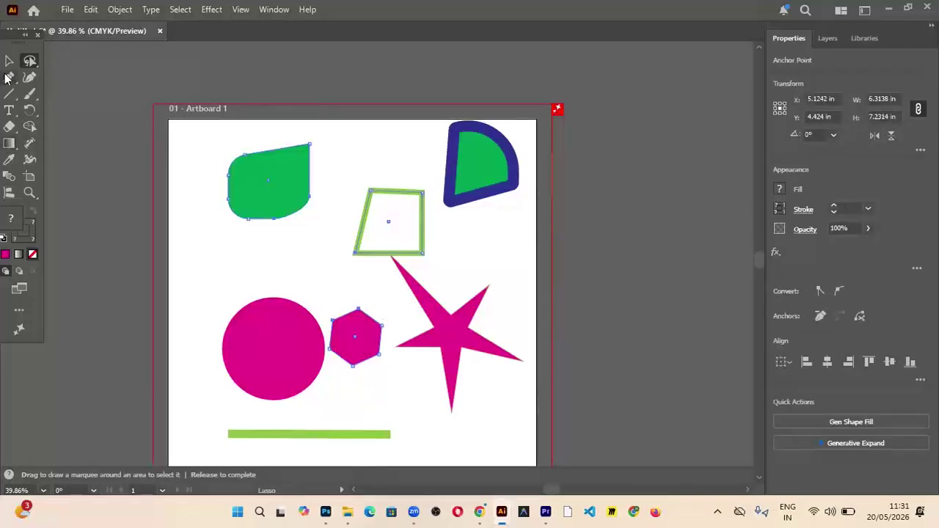
{"action": "left_click_drag", "start_coordinate": [33, 61], "coordinate": [63, 59]}
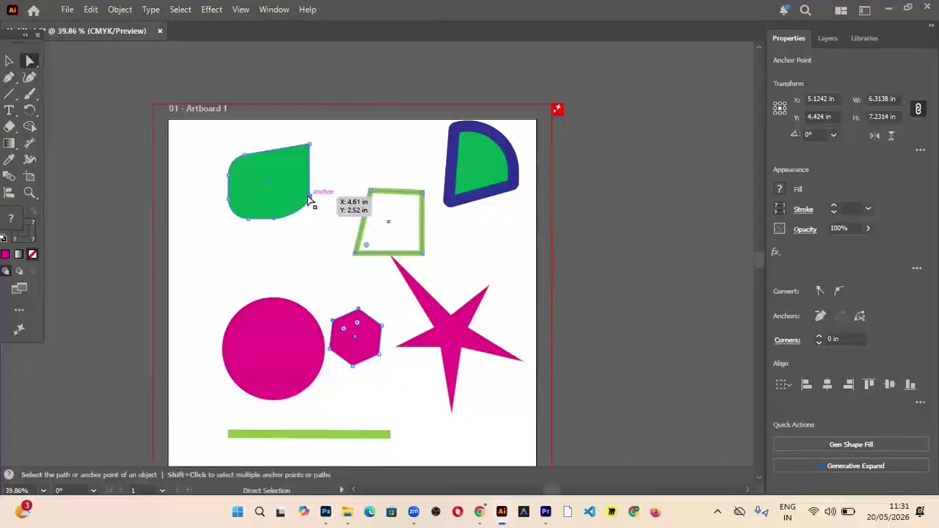
{"action": "mouse_move", "coordinate": [311, 202]}
{"action": "left_mouse_down"}
{"action": "mouse_move", "coordinate": [310, 224]}
{"action": "mouse_move", "coordinate": [311, 169]}
{"action": "mouse_move", "coordinate": [317, 219]}
{"action": "mouse_move", "coordinate": [243, 244]}
{"action": "mouse_move", "coordinate": [281, 178]}
{"action": "mouse_move", "coordinate": [329, 226]}
{"action": "mouse_move", "coordinate": [330, 160]}
{"action": "mouse_move", "coordinate": [304, 219]}
{"action": "mouse_move", "coordinate": [308, 182]}
{"action": "mouse_move", "coordinate": [312, 198]}
{"action": "mouse_move", "coordinate": [303, 198]}
{"action": "left_mouse_up"}
Move the hexagon into the middle of the magenta circle, fill it with green, and deselect it
{"action": "left_click", "coordinate": [360, 333]}
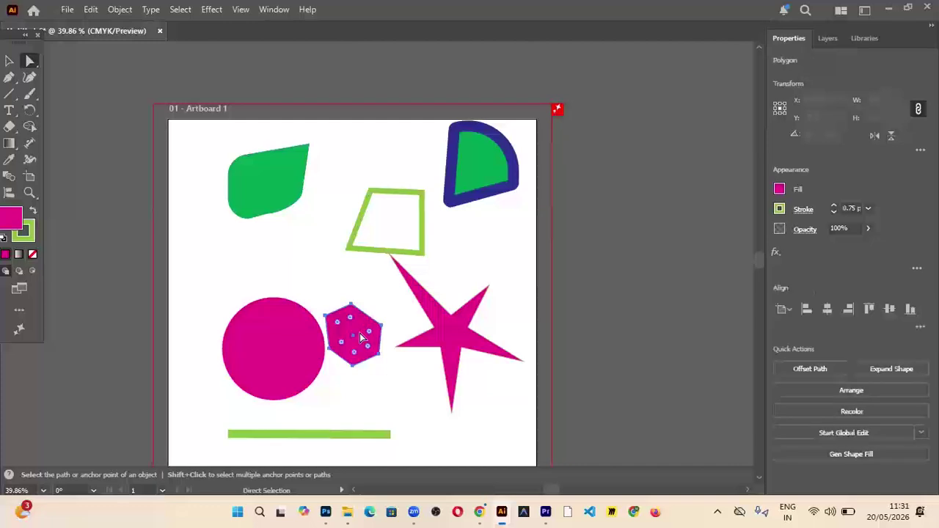
{"action": "left_click_drag", "start_coordinate": [359, 333], "coordinate": [280, 342]}
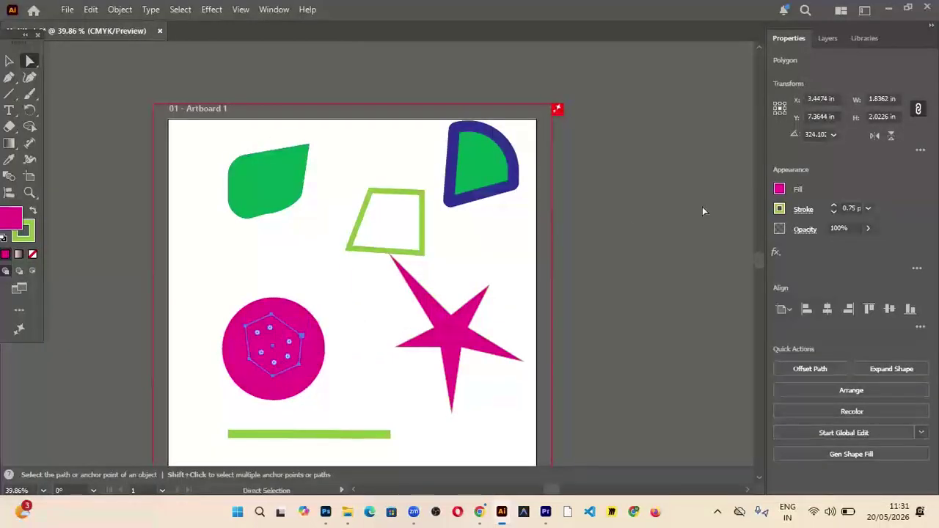
{"action": "left_click", "coordinate": [779, 190]}
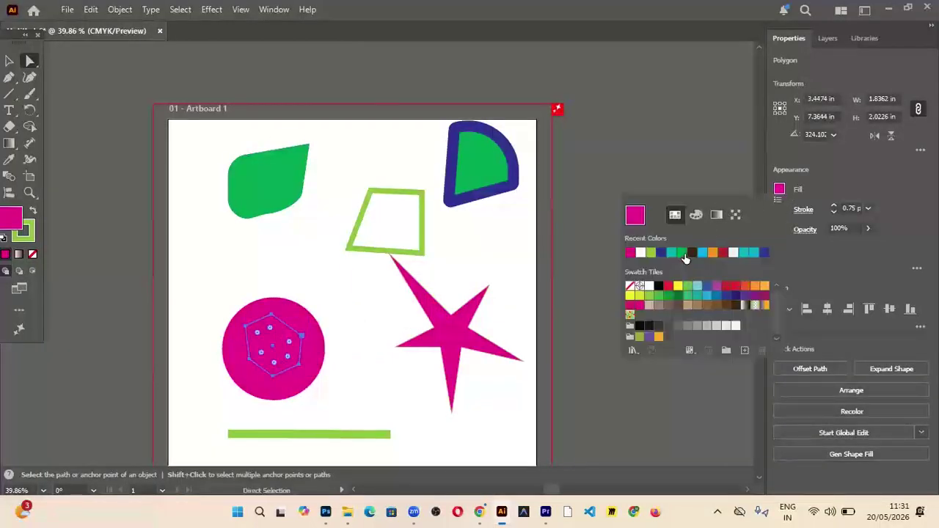
{"action": "left_click", "coordinate": [682, 253]}
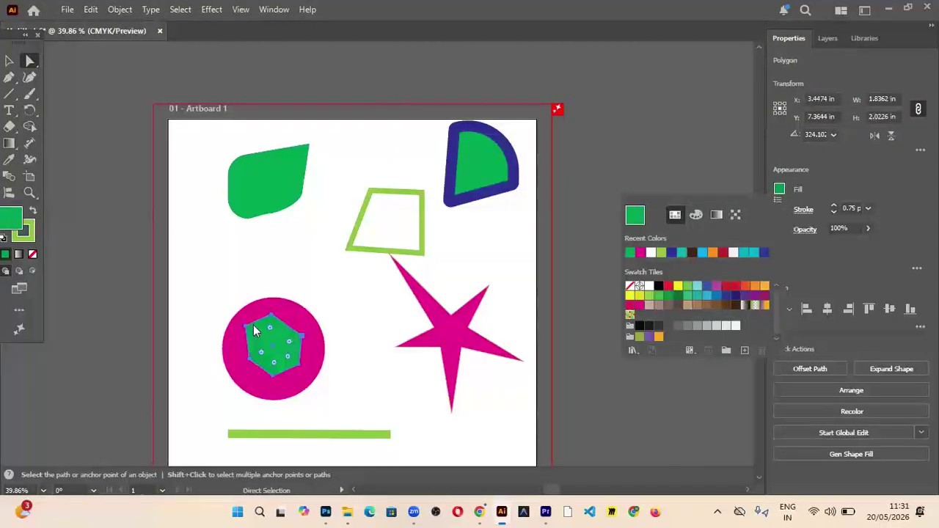
{"action": "left_click", "coordinate": [126, 287]}
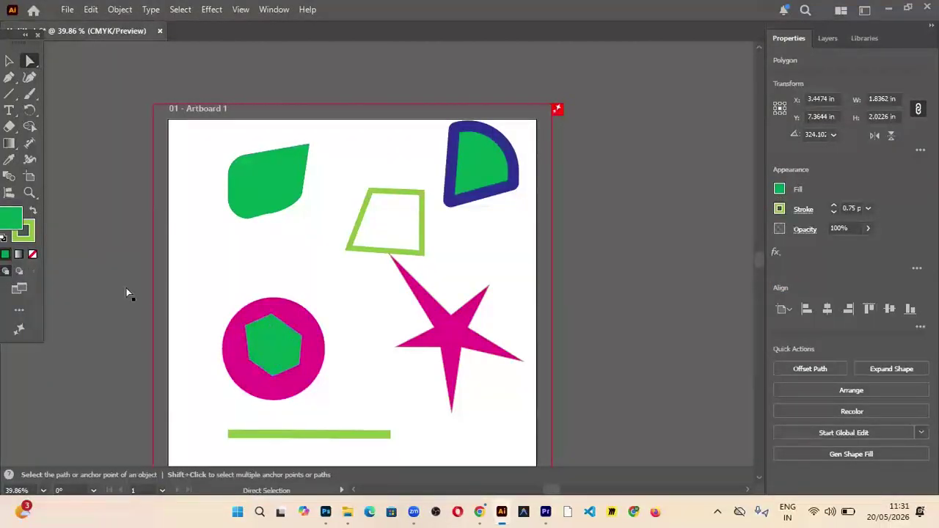
{"action": "left_click_drag", "start_coordinate": [243, 331], "coordinate": [279, 376]}
{"action": "left_click", "coordinate": [631, 256]}
{"action": "left_click", "coordinate": [273, 341]}
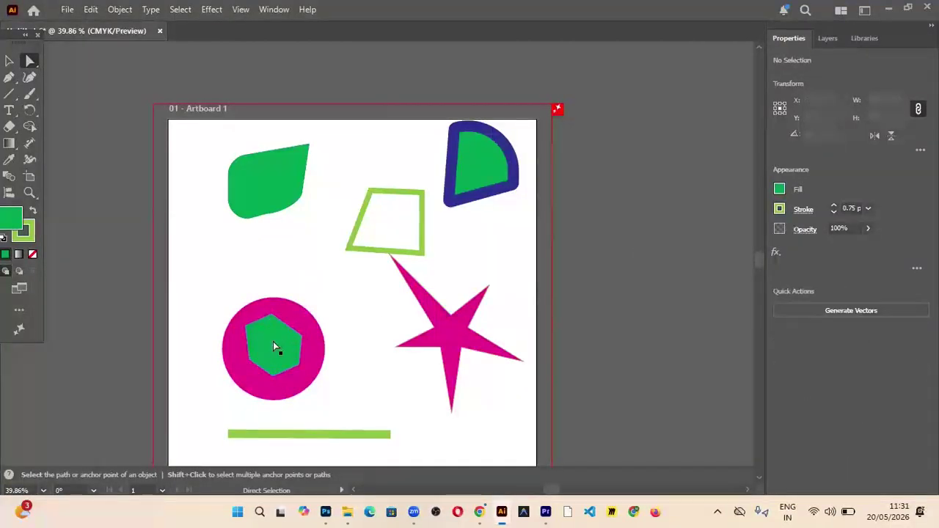
Lasso the upper anchors of the magenta circle and the inner hexagon, and move them up and slightly left with Direct Selection
{"action": "left_click_drag", "start_coordinate": [30, 64], "coordinate": [76, 94]}
{"action": "mouse_move", "coordinate": [290, 319]}
{"action": "left_mouse_down"}
{"action": "mouse_move", "coordinate": [243, 347]}
{"action": "mouse_move", "coordinate": [219, 337]}
{"action": "mouse_move", "coordinate": [252, 288]}
{"action": "mouse_move", "coordinate": [292, 287]}
{"action": "mouse_move", "coordinate": [291, 320]}
{"action": "left_mouse_up"}
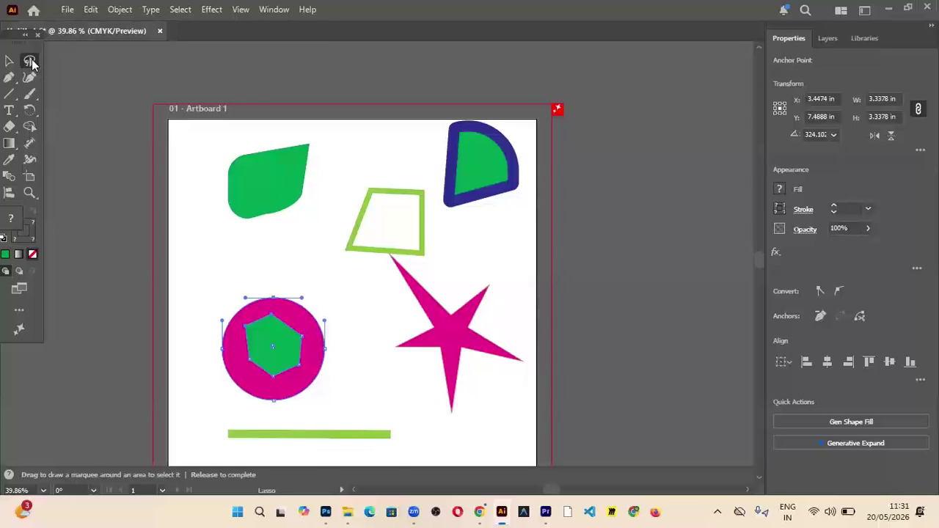
{"action": "left_click_drag", "start_coordinate": [32, 59], "coordinate": [39, 60]}
{"action": "left_click", "coordinate": [81, 63]}
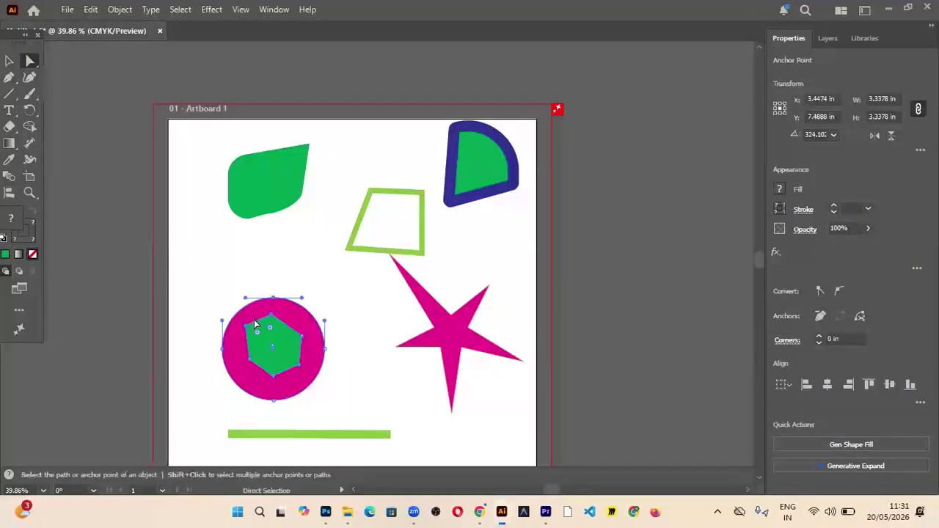
{"action": "left_click_drag", "start_coordinate": [254, 328], "coordinate": [249, 292]}
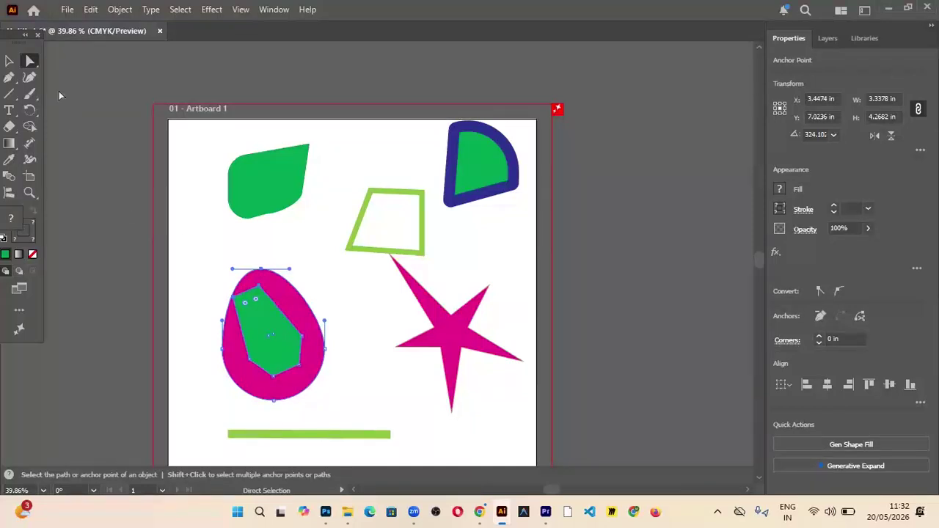
{"action": "mouse_move", "coordinate": [28, 61]}
{"action": "left_mouse_down"}
{"action": "mouse_move", "coordinate": [25, 53]}
{"action": "mouse_move", "coordinate": [79, 93]}
{"action": "left_mouse_up"}
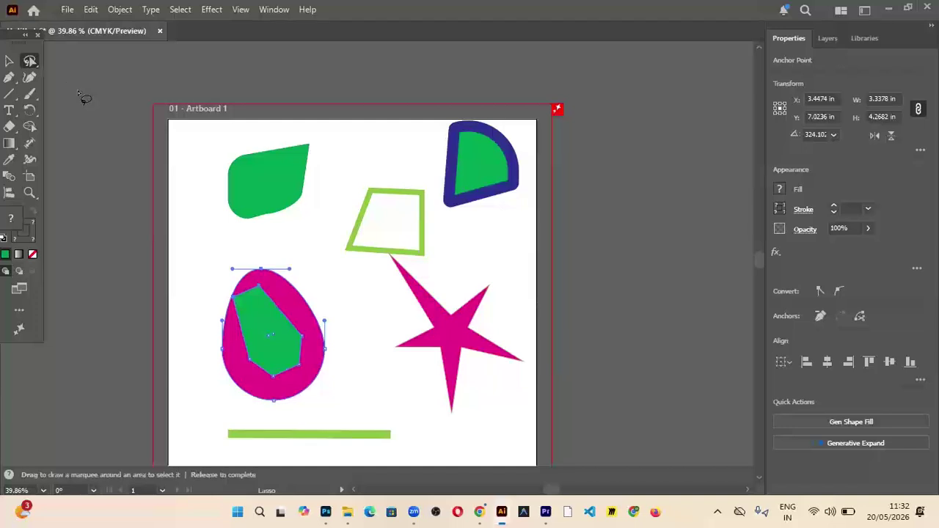
{"action": "left_click", "coordinate": [29, 63]}
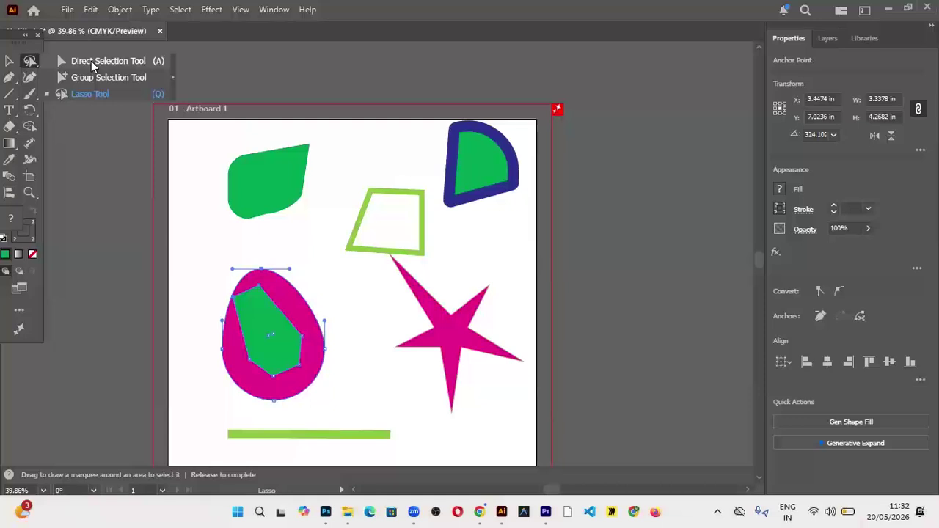
{"action": "left_click", "coordinate": [91, 60]}
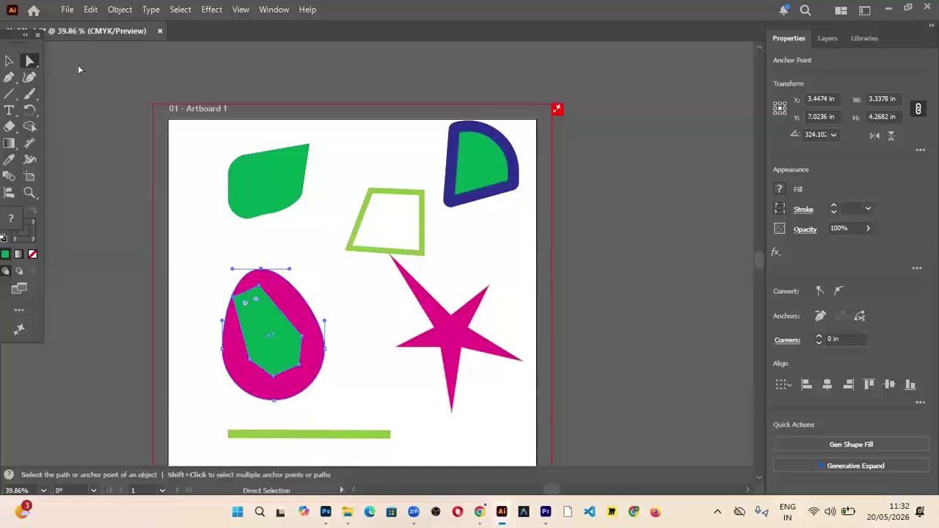
{"action": "left_click", "coordinate": [29, 63]}
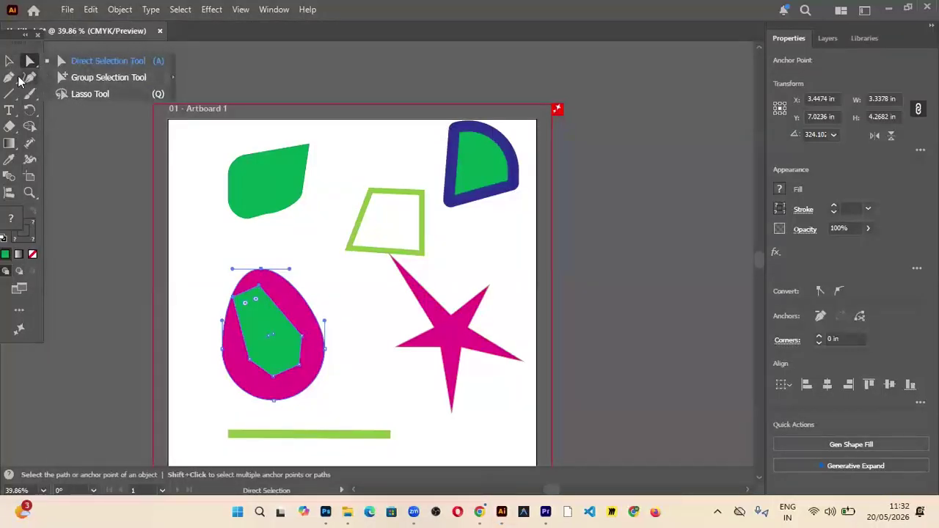
Add a second artboard to the document and clear the selection with the Selection tool
{"action": "left_click", "coordinate": [10, 78]}
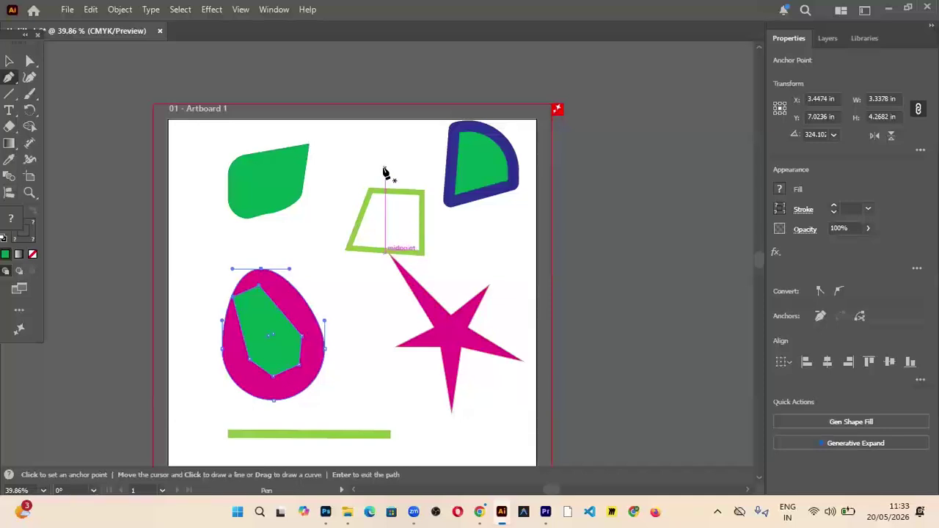
{"action": "left_click", "coordinate": [273, 9]}
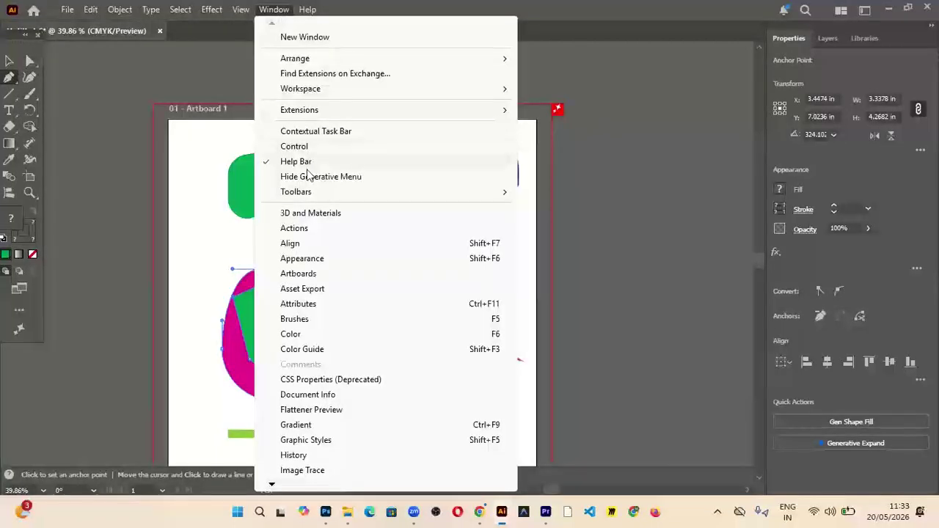
{"action": "left_click", "coordinate": [297, 274]}
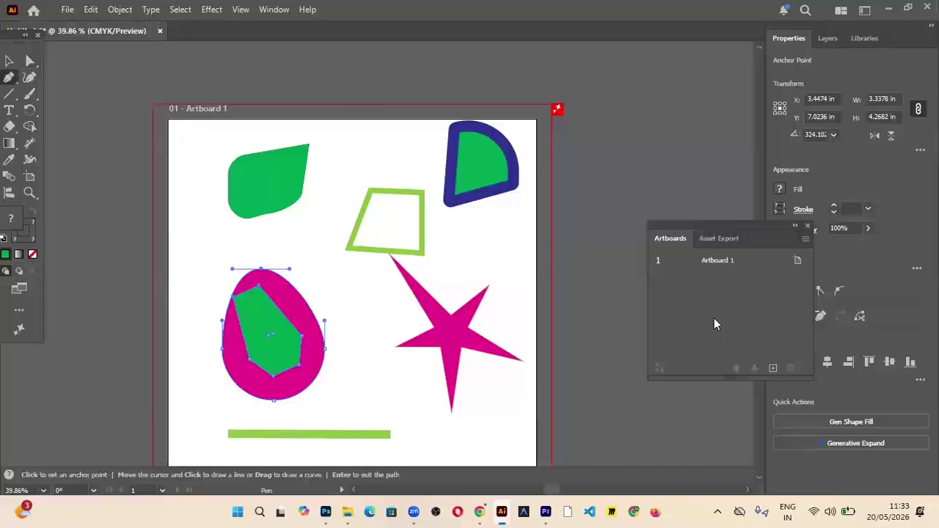
{"action": "left_click", "coordinate": [773, 369]}
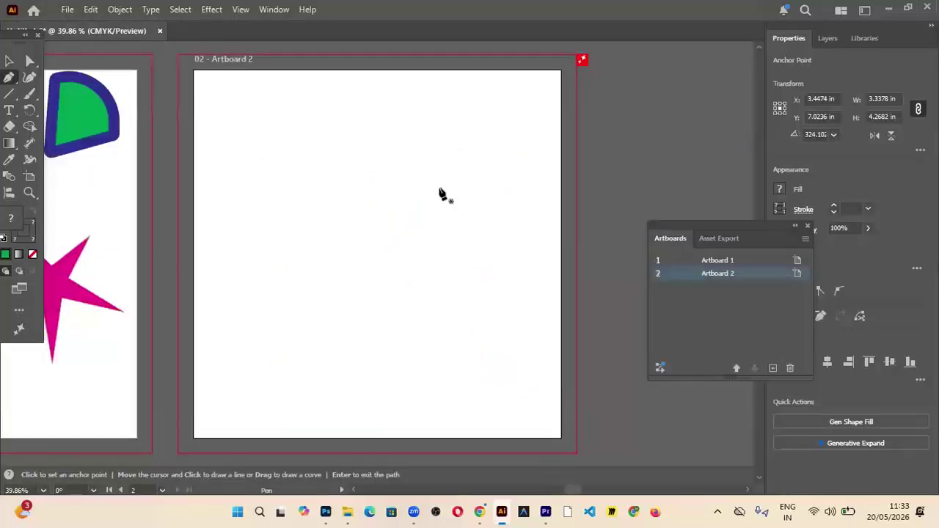
{"action": "scroll", "coordinate": [294, 129], "scroll_direction": "up", "scroll_amount": 1}
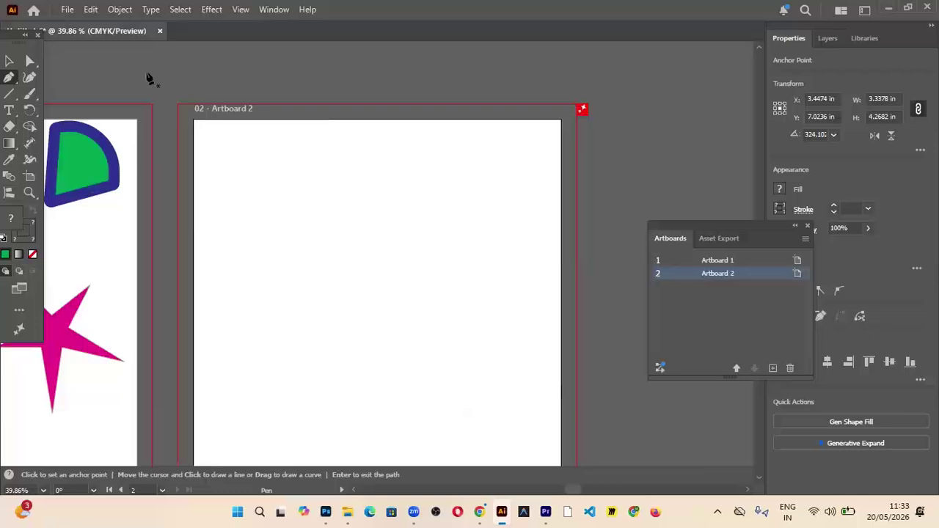
{"action": "left_click", "coordinate": [9, 63]}
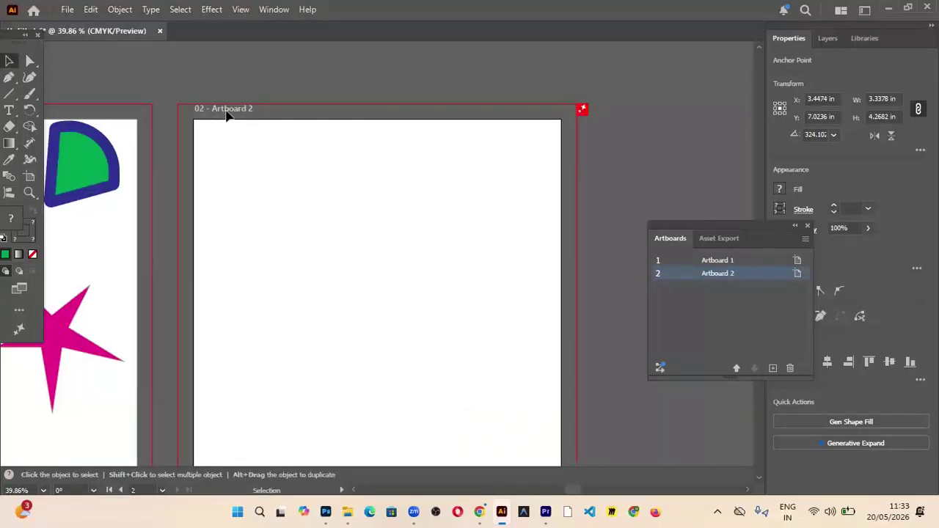
{"action": "left_click", "coordinate": [227, 116]}
{"action": "double_click", "coordinate": [229, 111]}
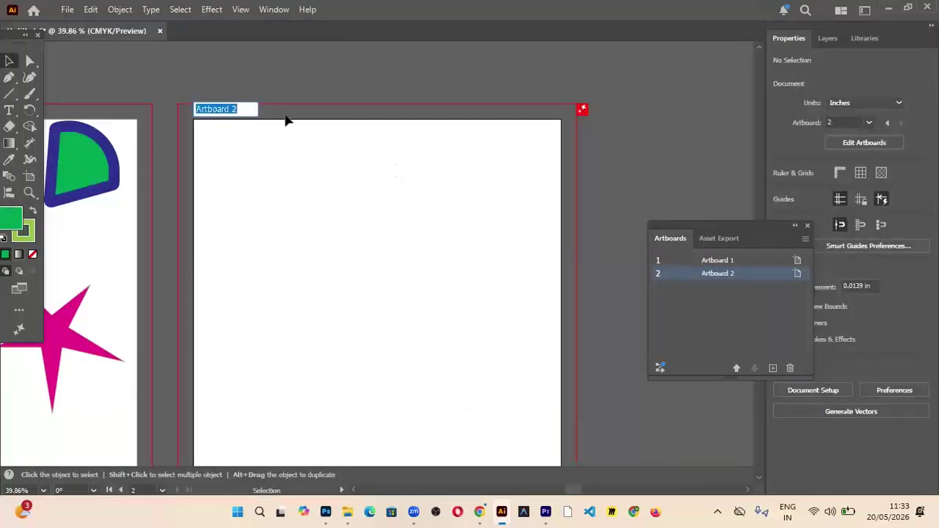
{"action": "left_click", "coordinate": [168, 154]}
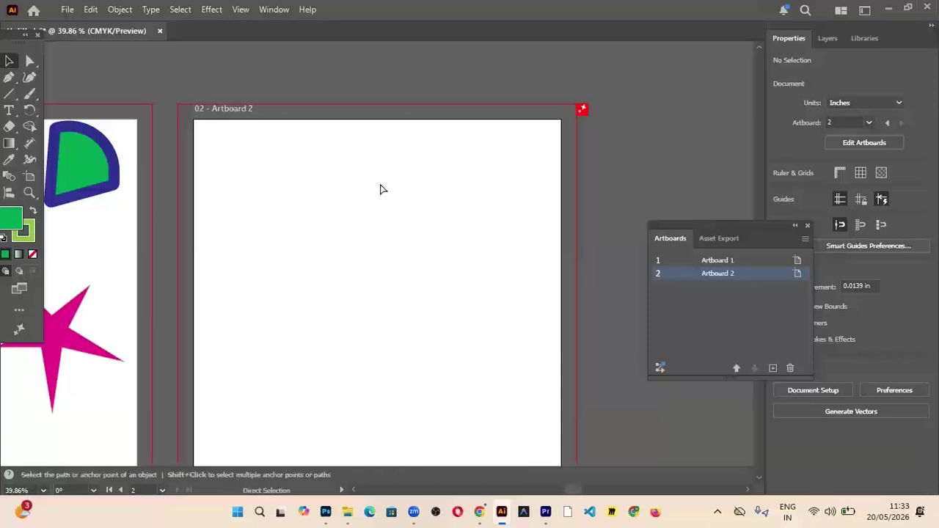
{"action": "key", "text": "ctrl+minus"}
{"action": "key", "text": "ctrl+minus"}
{"action": "double_click", "coordinate": [299, 159]}
{"action": "left_click", "coordinate": [466, 185]}
{"action": "left_click", "coordinate": [508, 166]}
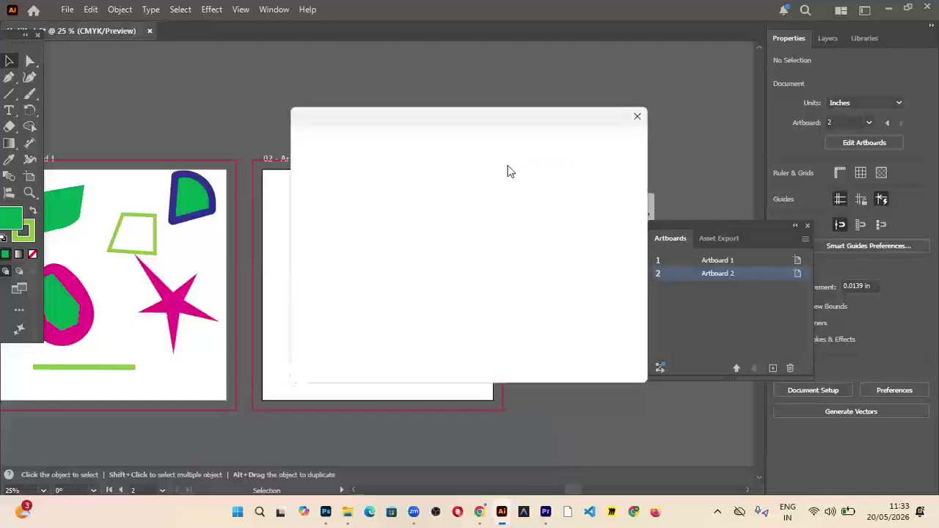
{"action": "left_click", "coordinate": [637, 116]}
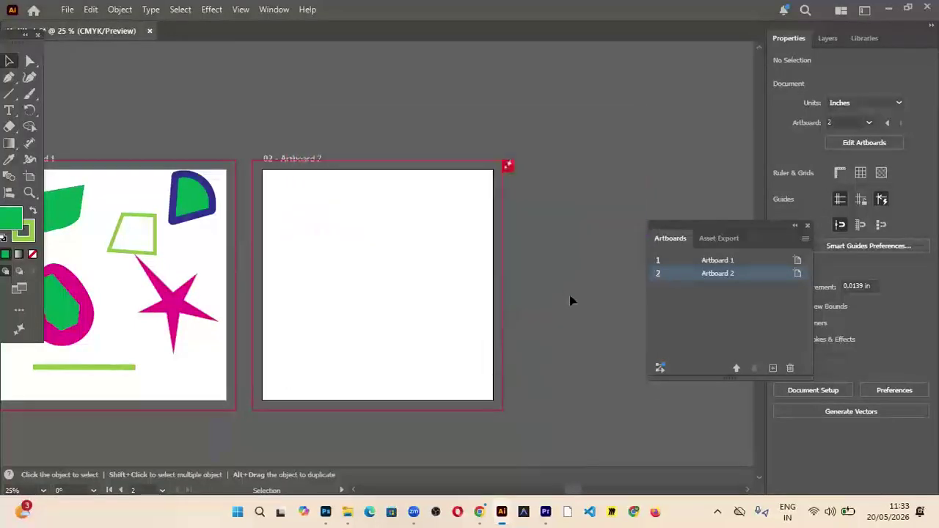
Draw a closed irregular green polygon of twelve straight-line anchor points across Artboard 2 with the Pen tool
{"action": "left_click", "coordinate": [9, 77]}
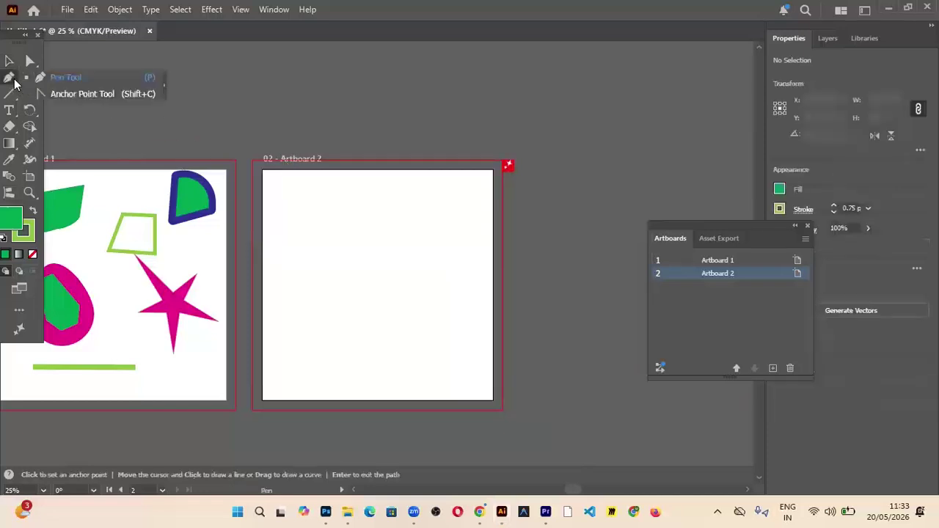
{"action": "left_click", "coordinate": [283, 258]}
{"action": "left_click", "coordinate": [313, 215]}
{"action": "left_click", "coordinate": [378, 216]}
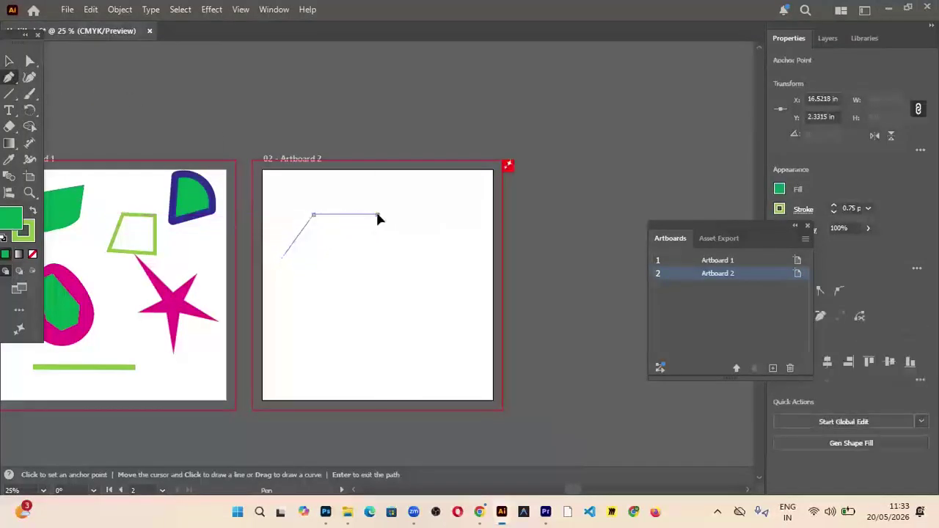
{"action": "left_click", "coordinate": [430, 215]}
{"action": "left_click", "coordinate": [451, 222]}
{"action": "left_click", "coordinate": [465, 233]}
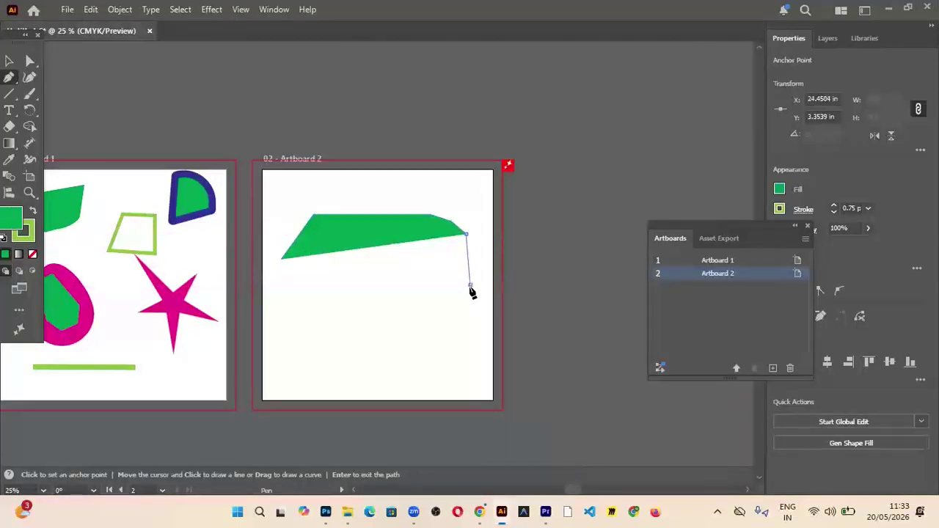
{"action": "left_click", "coordinate": [469, 284]}
{"action": "left_click", "coordinate": [454, 331]}
{"action": "left_click", "coordinate": [413, 346]}
{"action": "left_click", "coordinate": [332, 325]}
{"action": "left_click", "coordinate": [299, 311]}
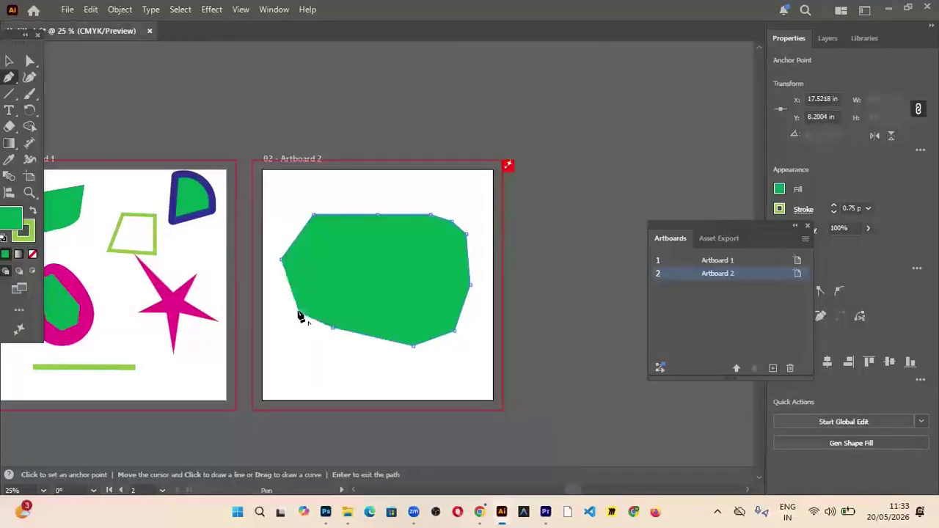
{"action": "left_click", "coordinate": [280, 294]}
{"action": "left_click", "coordinate": [281, 259]}
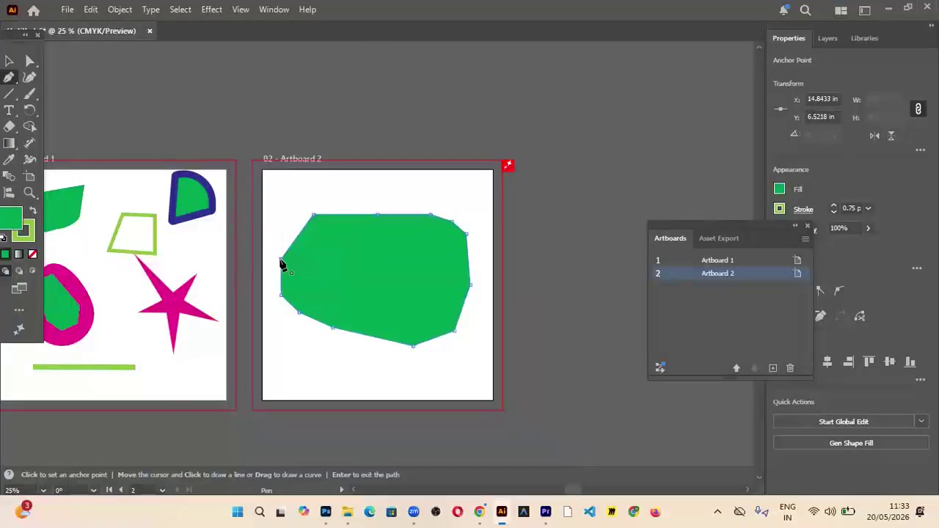
Add extra anchor points along the top, right and lower-right edges of the green polygon with the Pen tool
{"action": "left_click", "coordinate": [350, 216]}
{"action": "left_click", "coordinate": [403, 217]}
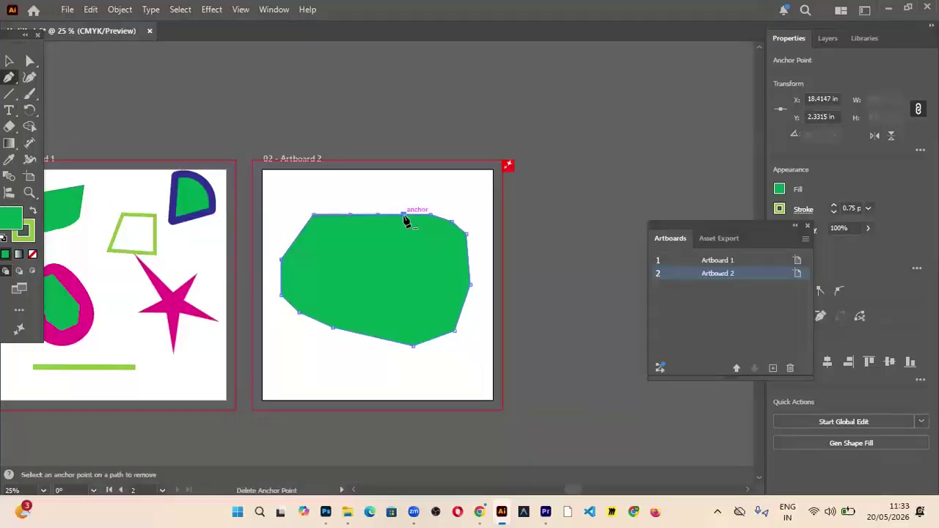
{"action": "left_click", "coordinate": [464, 308]}
{"action": "left_click", "coordinate": [431, 341]}
{"action": "key", "text": "p"}
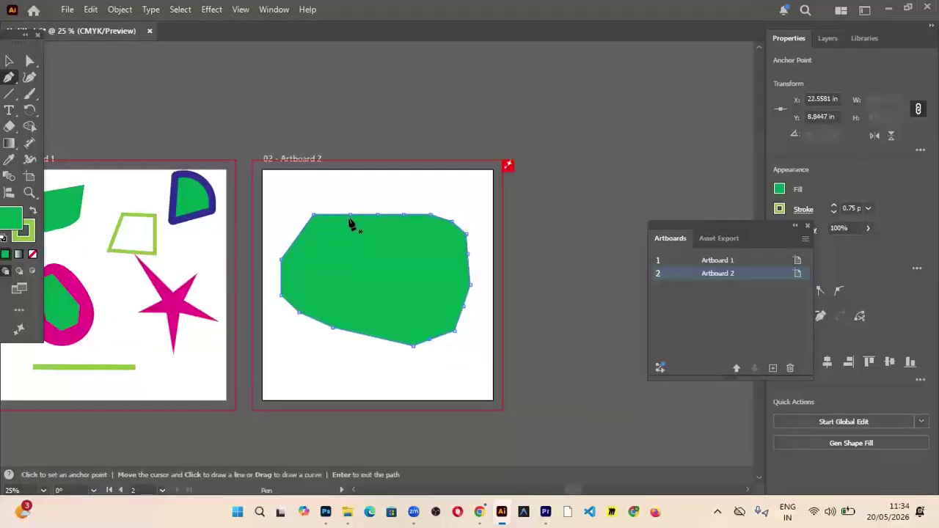
Delete the anchor points along the green polygon's top edge, keeping its upper-left corner
{"action": "key", "text": "minus"}
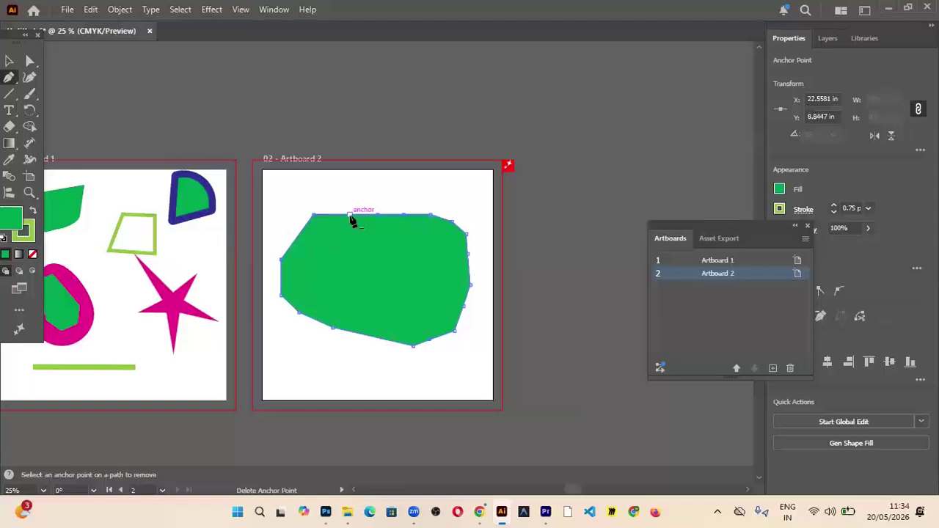
{"action": "left_click", "coordinate": [350, 217]}
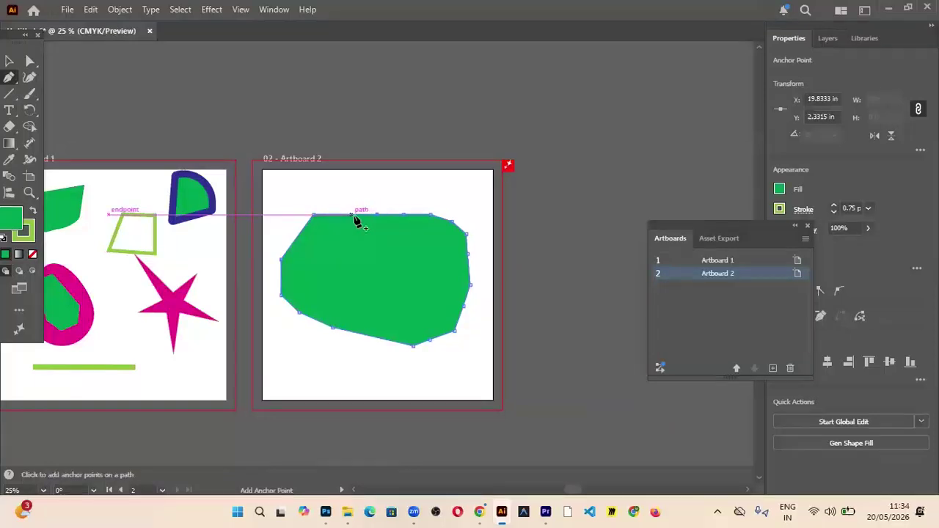
{"action": "key", "text": "plus"}
{"action": "left_click", "coordinate": [403, 217]}
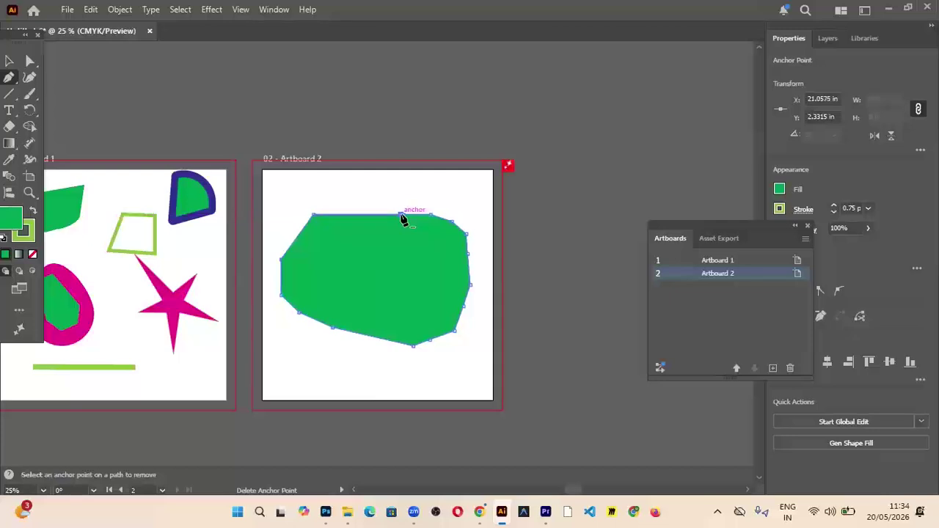
{"action": "key", "text": "minus"}
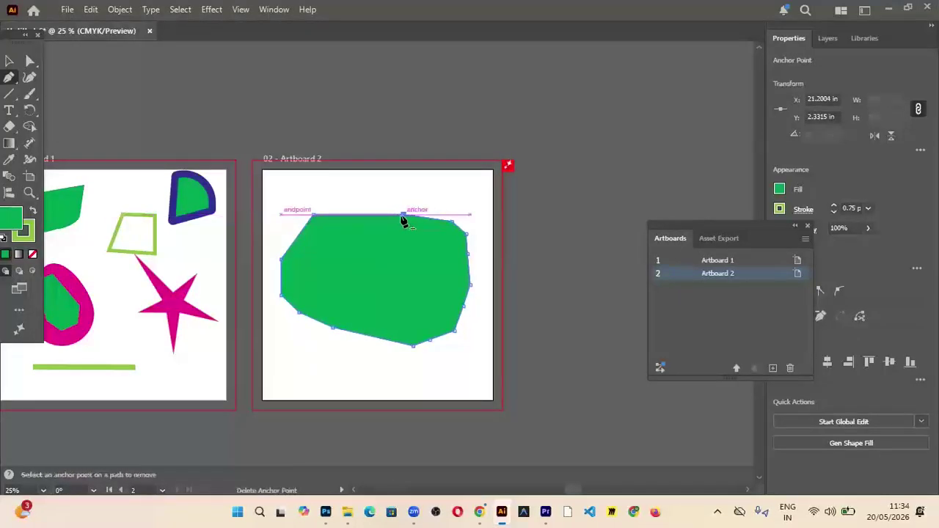
{"action": "left_click", "coordinate": [451, 222]}
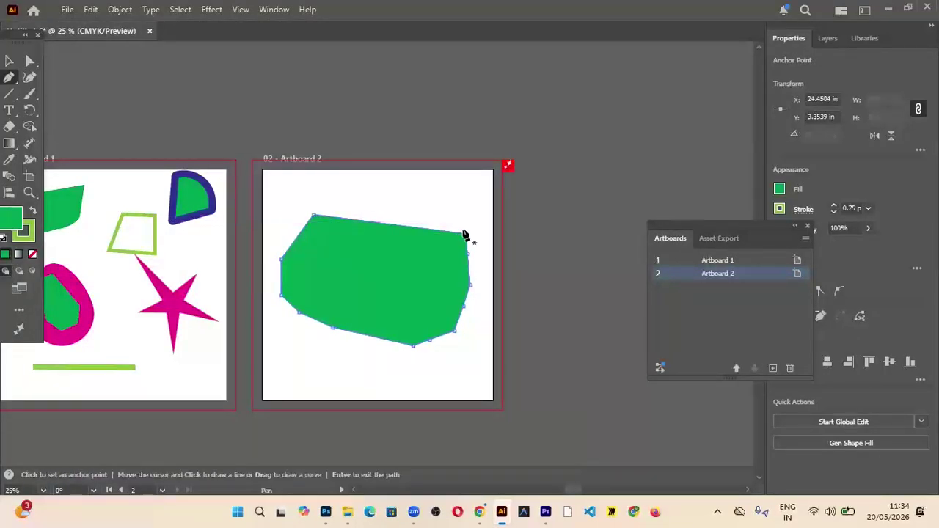
Delete the anchor points down the right side of the green polygon, from its upper-right corner to its lower right
{"action": "left_click", "coordinate": [467, 234]}
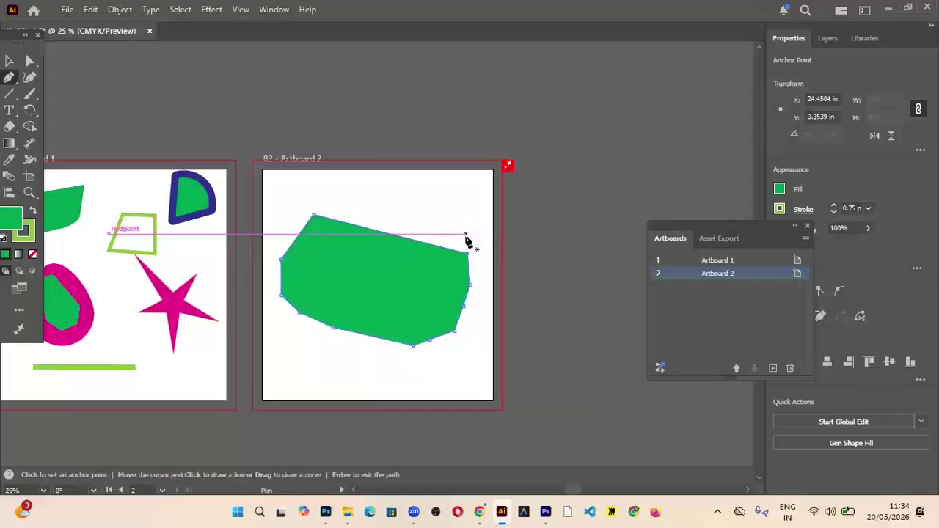
{"action": "left_click", "coordinate": [468, 254]}
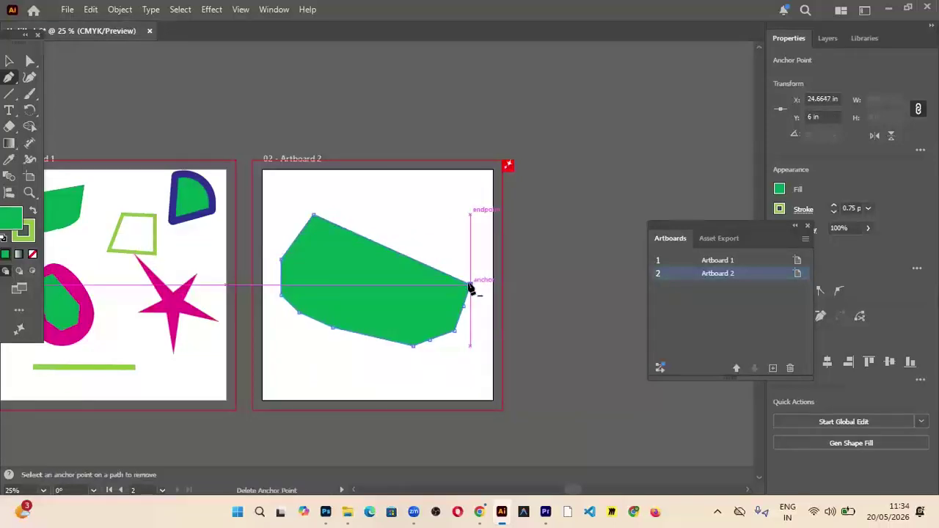
{"action": "left_click", "coordinate": [469, 286]}
{"action": "left_click", "coordinate": [455, 331]}
{"action": "key", "text": "minus"}
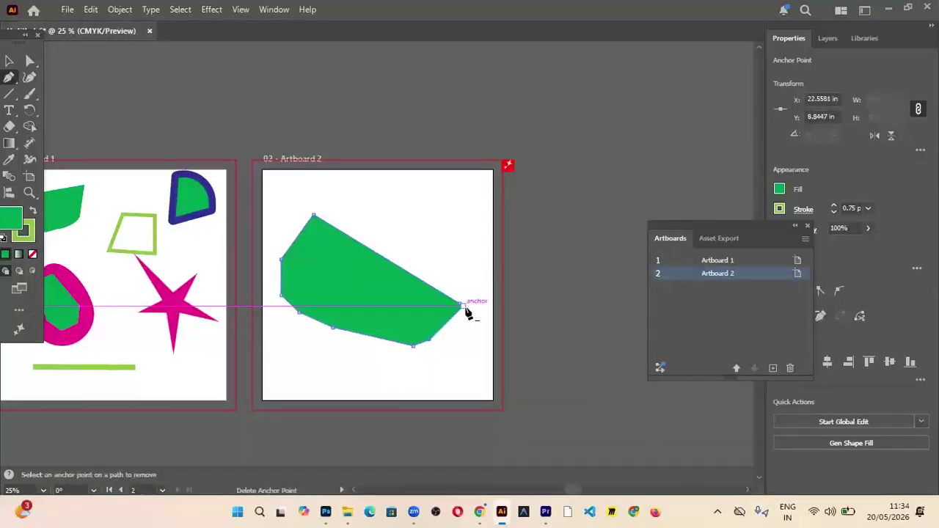
{"action": "left_click", "coordinate": [462, 308]}
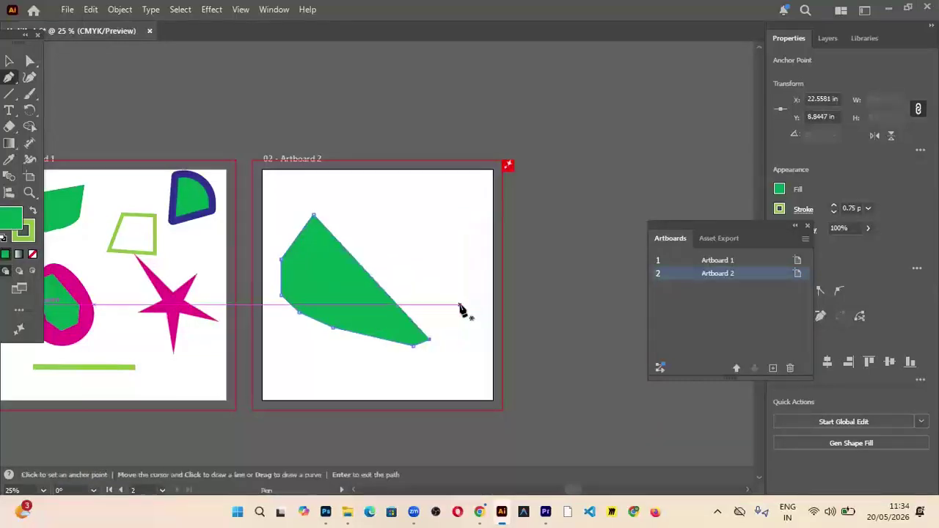
Delete the anchor points along the bottom of the green polygon, keeping the upper-left corner and the two left-side anchors
{"action": "left_click", "coordinate": [429, 342]}
{"action": "left_click", "coordinate": [413, 344]}
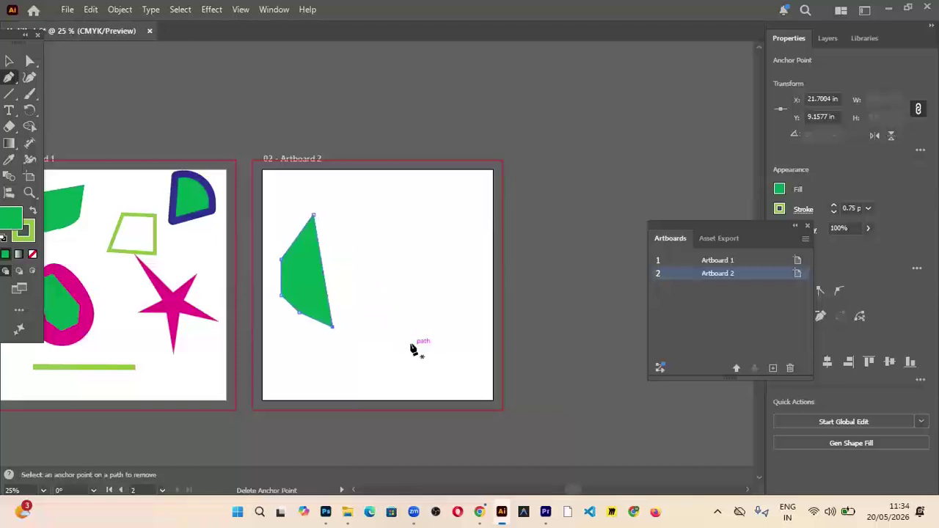
{"action": "left_click", "coordinate": [333, 325]}
{"action": "left_click", "coordinate": [300, 313]}
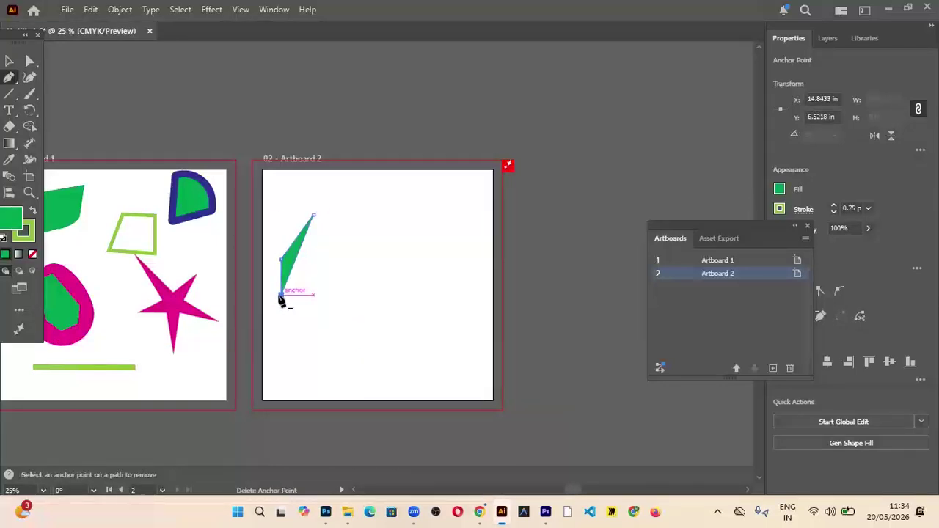
Delete the green shape's lower-left anchor point, and try to delete the remaining line's lower end anchor
{"action": "left_click", "coordinate": [280, 297]}
{"action": "key", "text": "p"}
{"action": "left_click", "coordinate": [313, 217]}
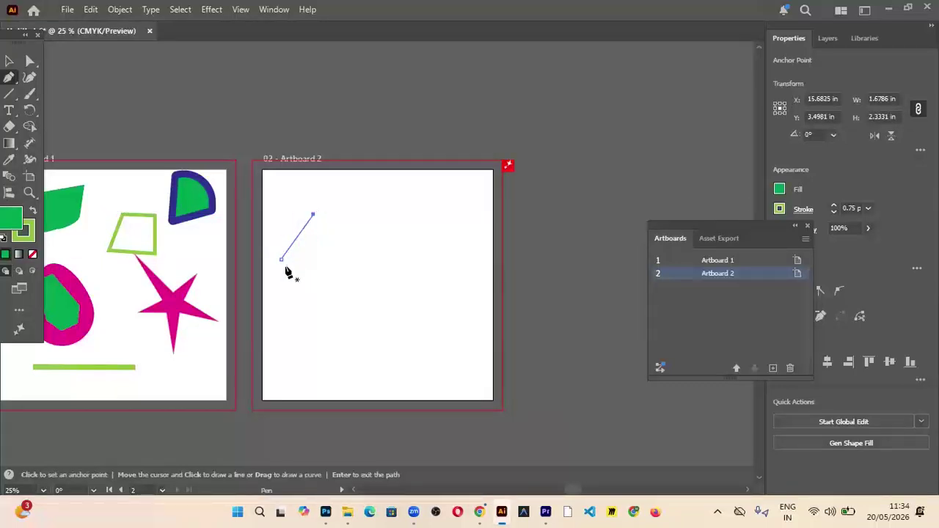
{"action": "key", "text": "minus"}
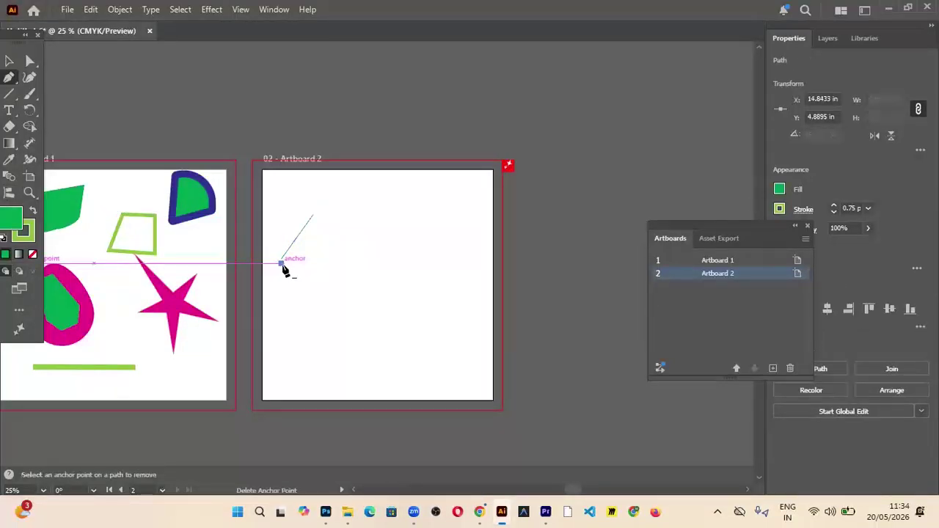
{"action": "left_click", "coordinate": [283, 264]}
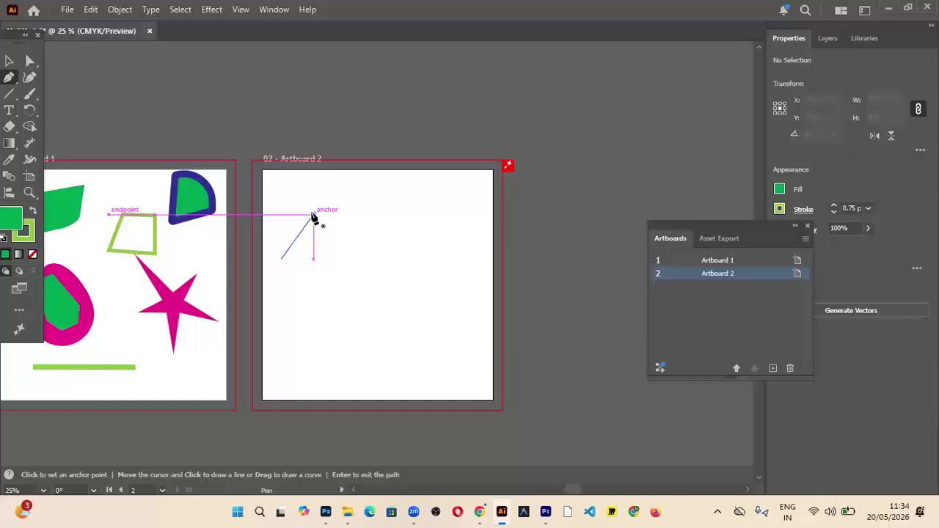
Try to edit the upper end anchor of the remaining line with the Pen tool at high magnification
{"action": "key", "text": "ctrl+equal"}
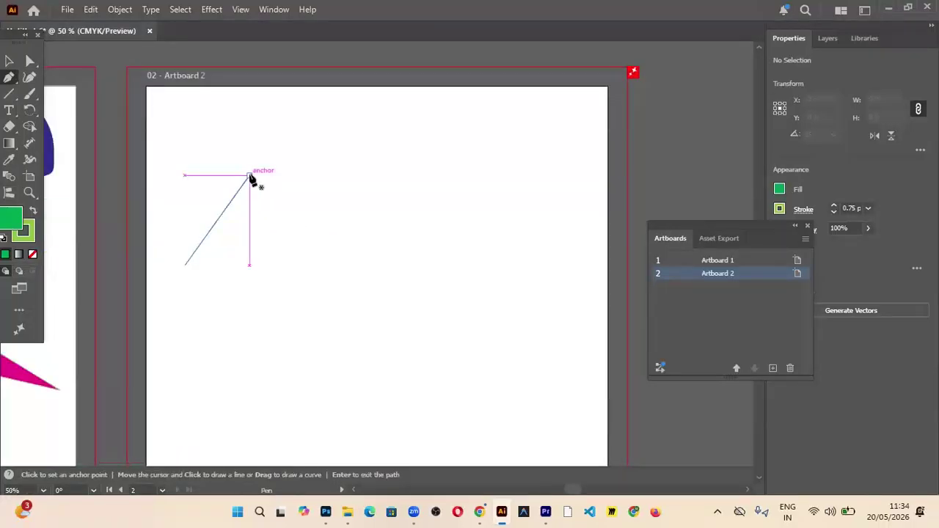
{"action": "key", "text": "Return"}
{"action": "key", "text": "ctrl+equal"}
{"action": "key", "text": "ctrl+equal"}
{"action": "key", "text": "ctrl+equal"}
{"action": "left_click_drag", "start_coordinate": [198, 159], "coordinate": [521, 327]}
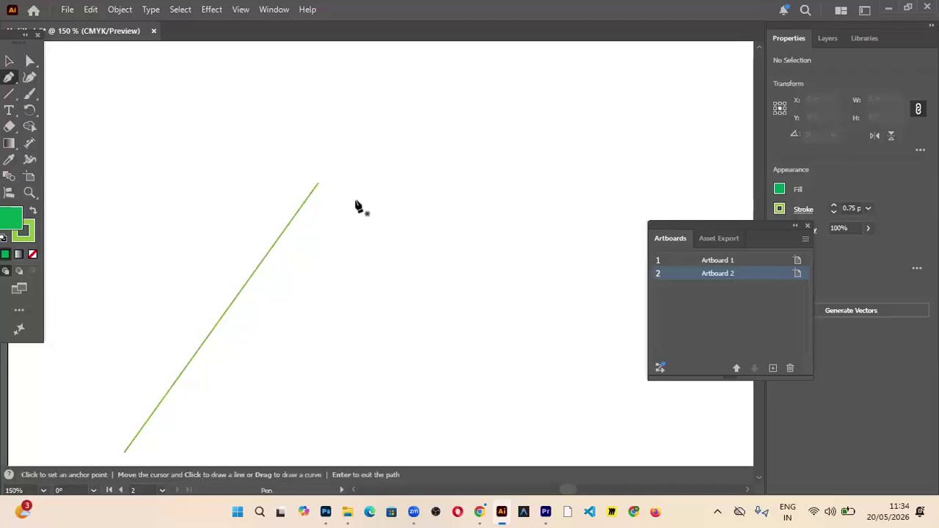
{"action": "left_click", "coordinate": [318, 185]}
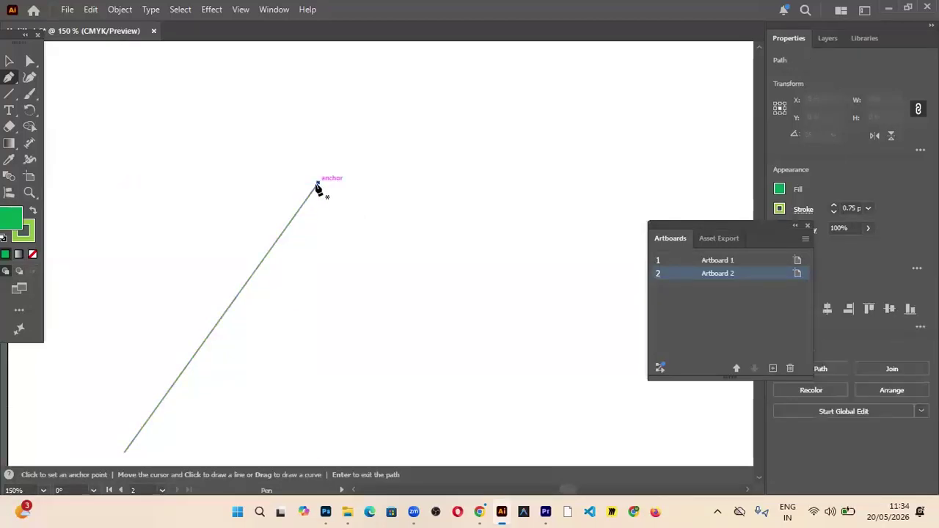
{"action": "key", "text": "Escape"}
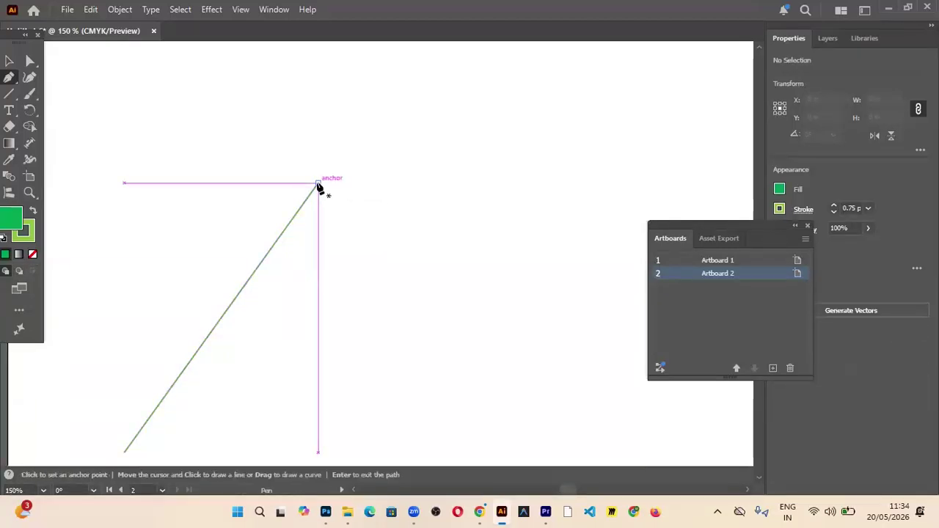
{"action": "left_click", "coordinate": [318, 184]}
{"action": "key", "text": "Escape"}
{"action": "left_click", "coordinate": [318, 185]}
{"action": "key", "text": "Escape"}
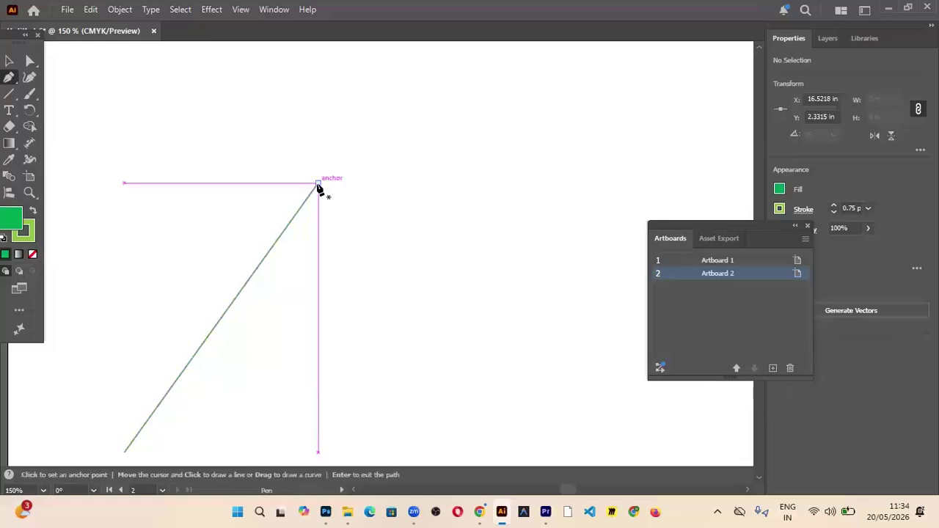
Examine the lower end anchor of the remaining line up close
{"action": "scroll", "coordinate": [298, 193], "scroll_direction": "down", "scroll_amount": 5}
{"action": "scroll", "coordinate": [298, 192], "scroll_direction": "left", "scroll_amount": 4}
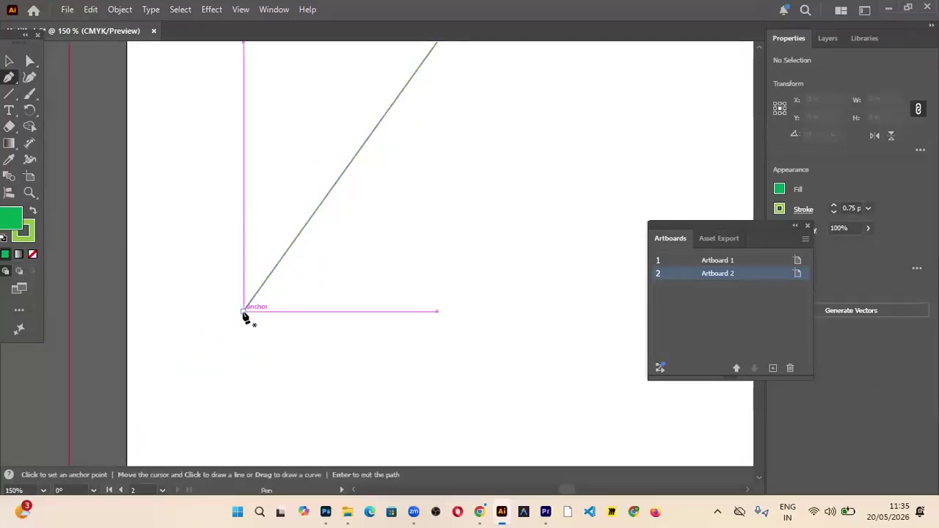
{"action": "scroll", "coordinate": [242, 316], "scroll_direction": "up", "scroll_amount": 4}
{"action": "left_click_drag", "start_coordinate": [186, 283], "coordinate": [319, 195]}
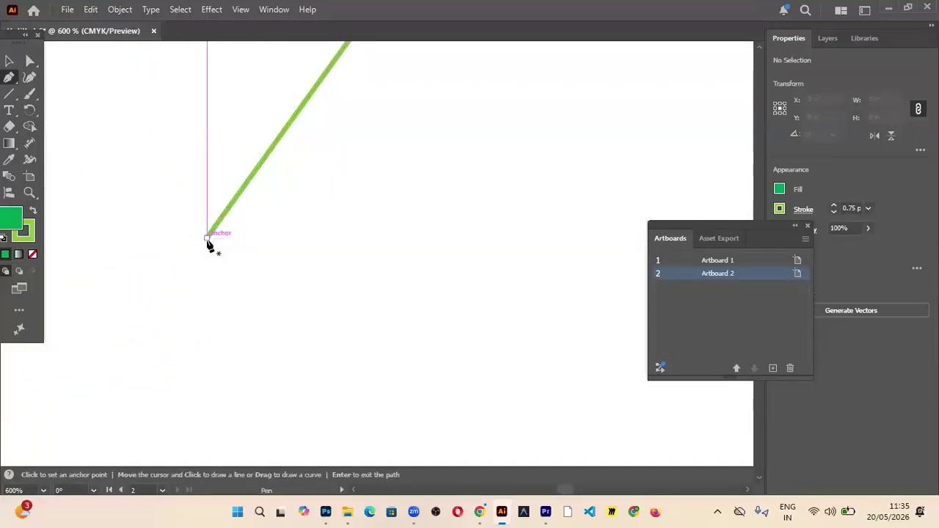
{"action": "key", "text": "ctrl+equal"}
{"action": "key", "text": "ctrl+equal"}
{"action": "key", "text": "ctrl+equal"}
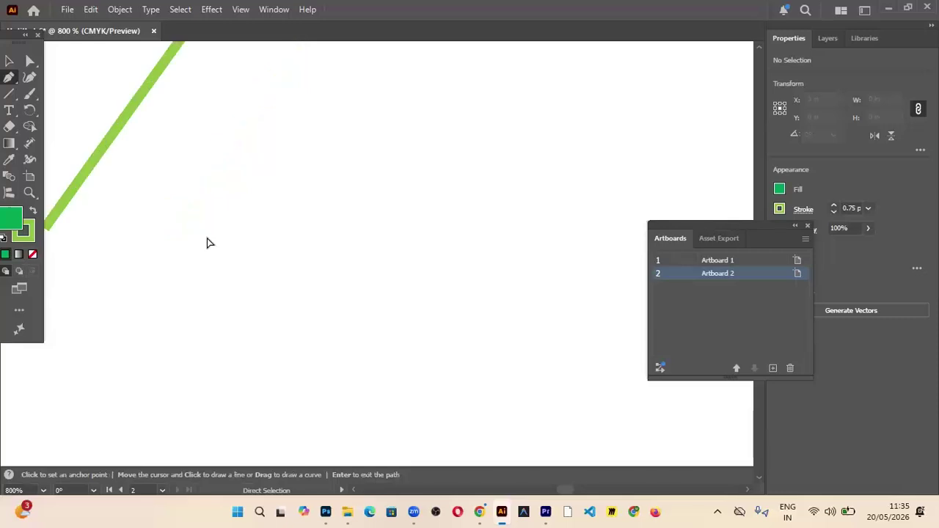
{"action": "left_click_drag", "start_coordinate": [171, 231], "coordinate": [418, 253]}
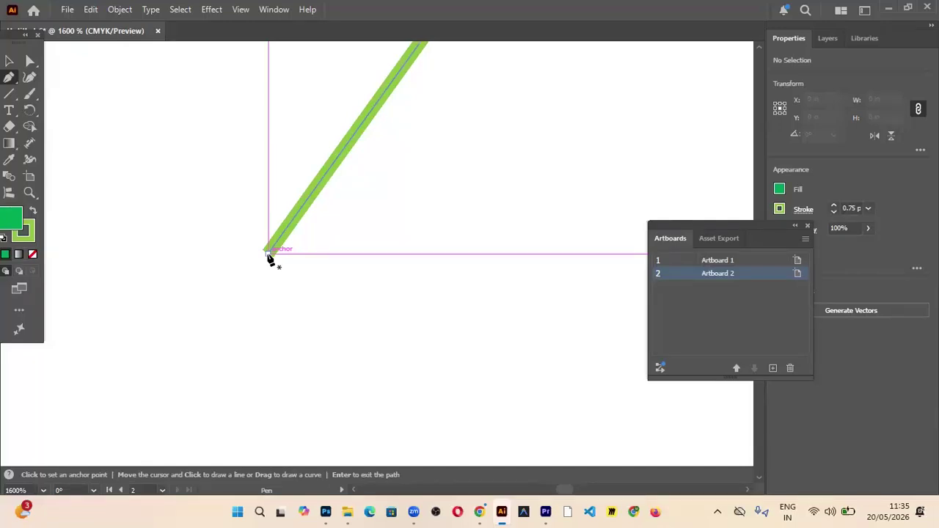
{"action": "left_click_drag", "start_coordinate": [318, 172], "coordinate": [220, 303]}
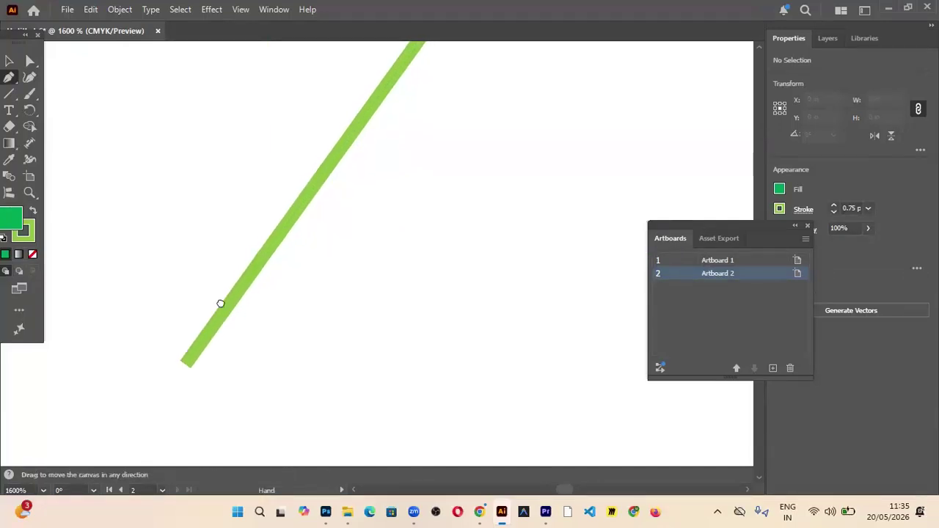
{"action": "key", "text": "ctrl"}
{"action": "scroll", "coordinate": [301, 242], "scroll_direction": "down", "scroll_amount": 4}
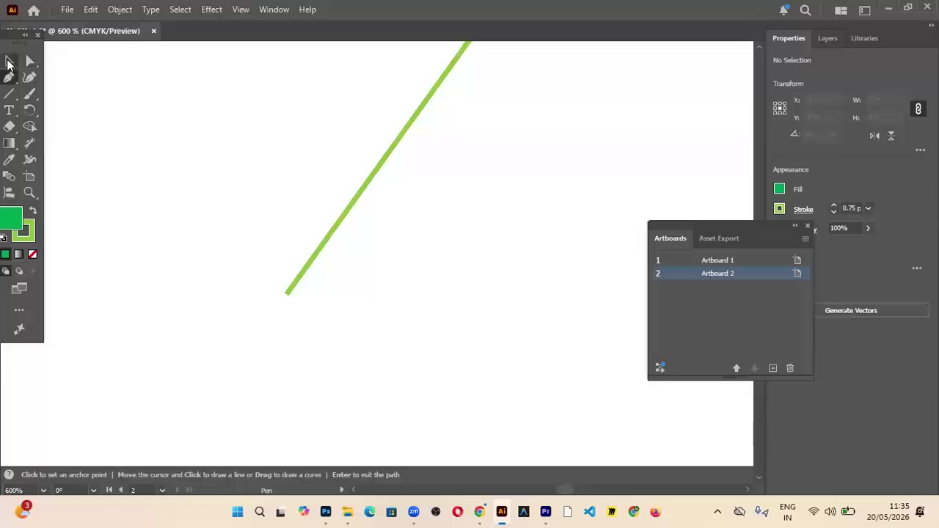
Delete the leftover line and fit Artboard 2 in the view
{"action": "left_click", "coordinate": [9, 63]}
{"action": "left_click", "coordinate": [396, 137]}
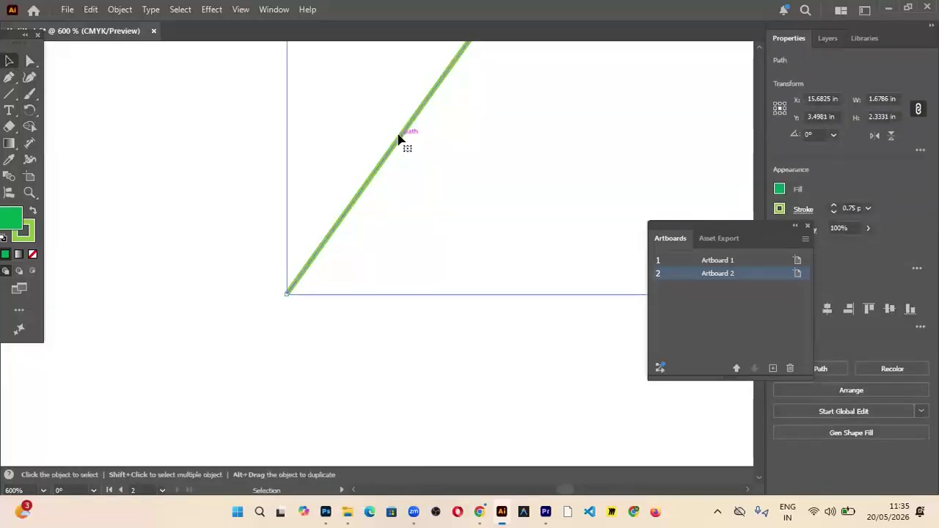
{"action": "key", "text": "Delete"}
{"action": "key", "text": "ctrl"}
{"action": "scroll", "coordinate": [398, 139], "scroll_direction": "down", "scroll_amount": 3}
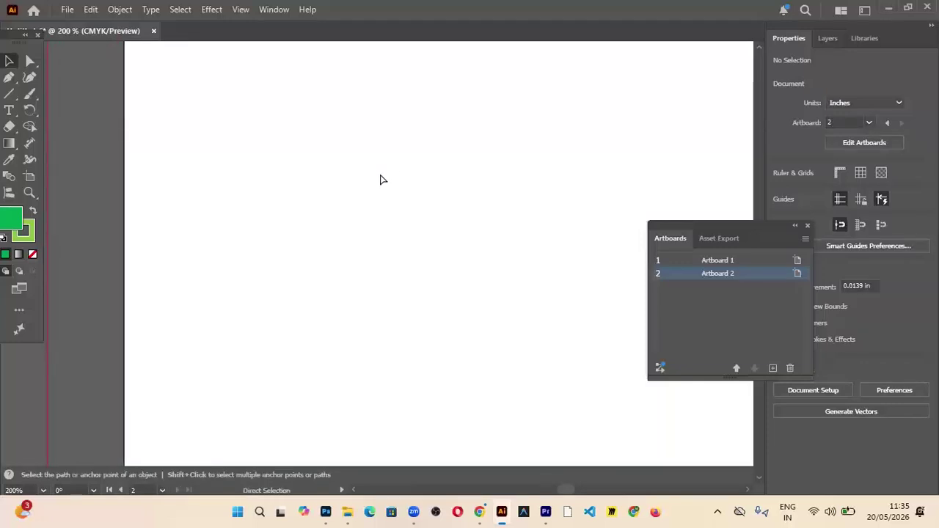
{"action": "key", "text": "ctrl+0"}
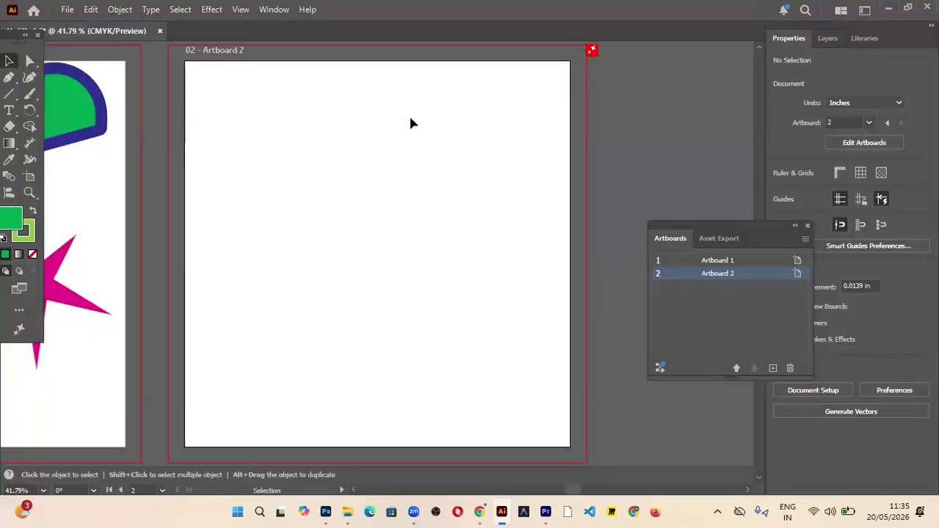
Draw a wavy green shape with curved Pen tool segments across Artboard 2, ending back near its left starting anchor
{"action": "left_click", "coordinate": [8, 76]}
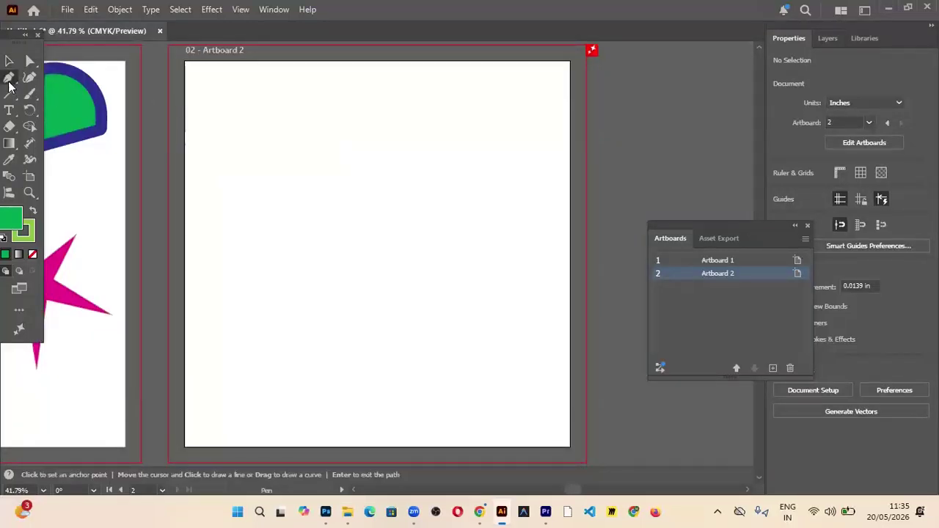
{"action": "left_click", "coordinate": [248, 211]}
{"action": "left_click_drag", "start_coordinate": [365, 159], "coordinate": [436, 174]}
{"action": "left_click_drag", "start_coordinate": [501, 127], "coordinate": [523, 76]}
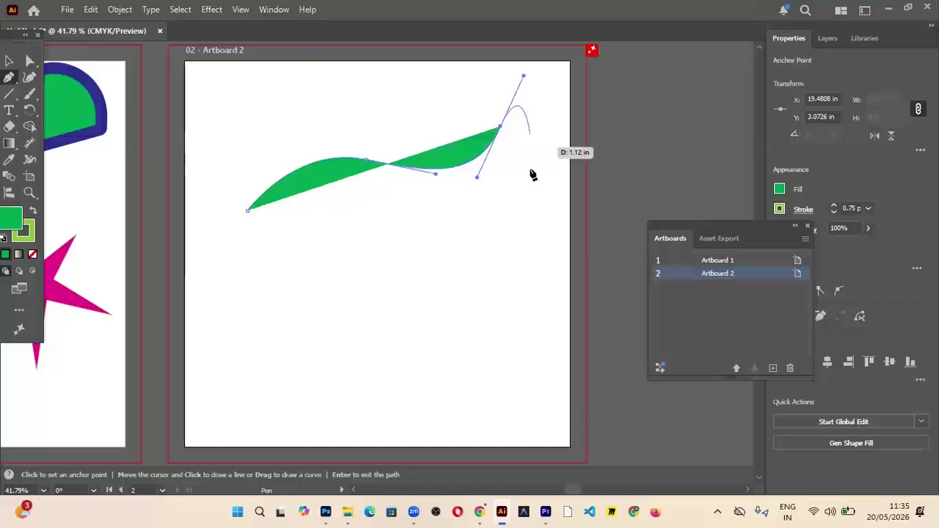
{"action": "left_click_drag", "start_coordinate": [527, 242], "coordinate": [507, 291]}
{"action": "left_click_drag", "start_coordinate": [352, 287], "coordinate": [403, 338]}
{"action": "left_click_drag", "start_coordinate": [248, 212], "coordinate": [267, 268]}
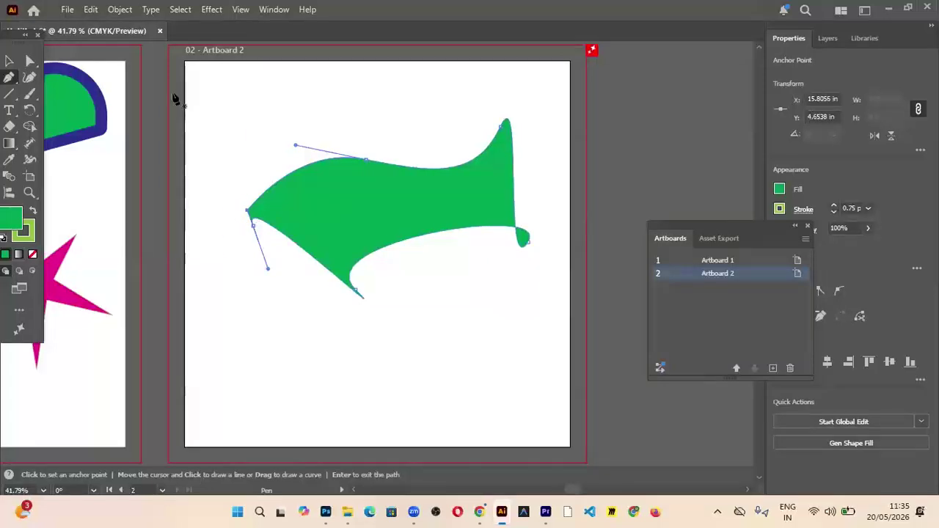
Reshape the wavy shape's upper edge by adjusting the direction handles of its top-middle anchor with the Anchor Point tool
{"action": "left_click", "coordinate": [11, 83]}
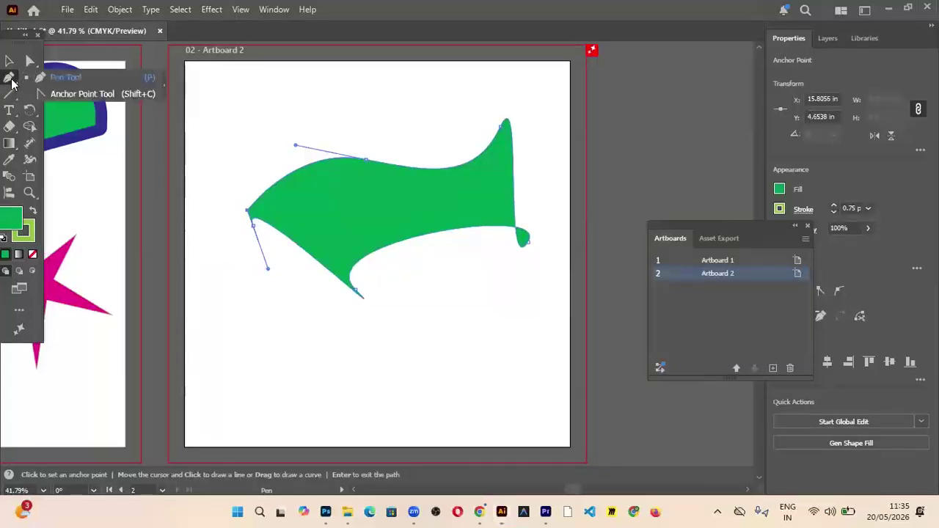
{"action": "left_click", "coordinate": [70, 96]}
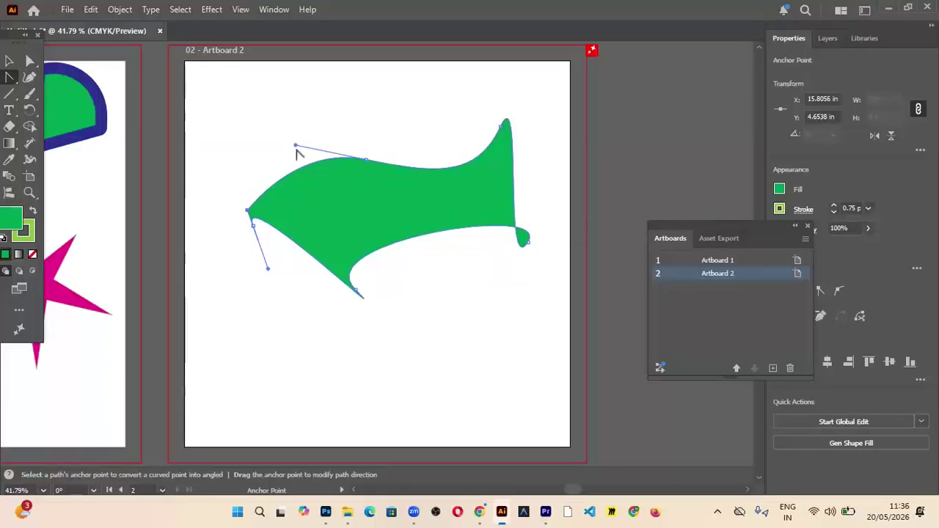
{"action": "left_click_drag", "start_coordinate": [365, 163], "coordinate": [464, 158]}
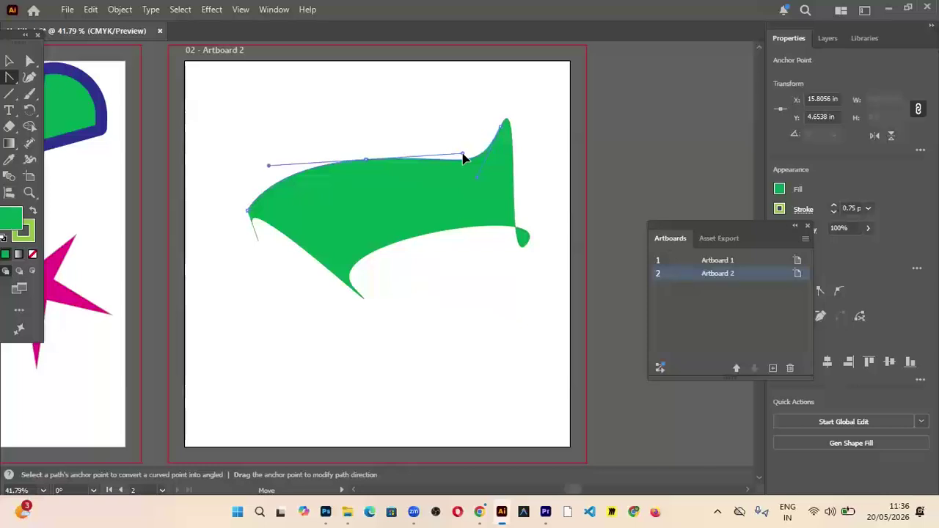
{"action": "left_click_drag", "start_coordinate": [463, 155], "coordinate": [472, 197]}
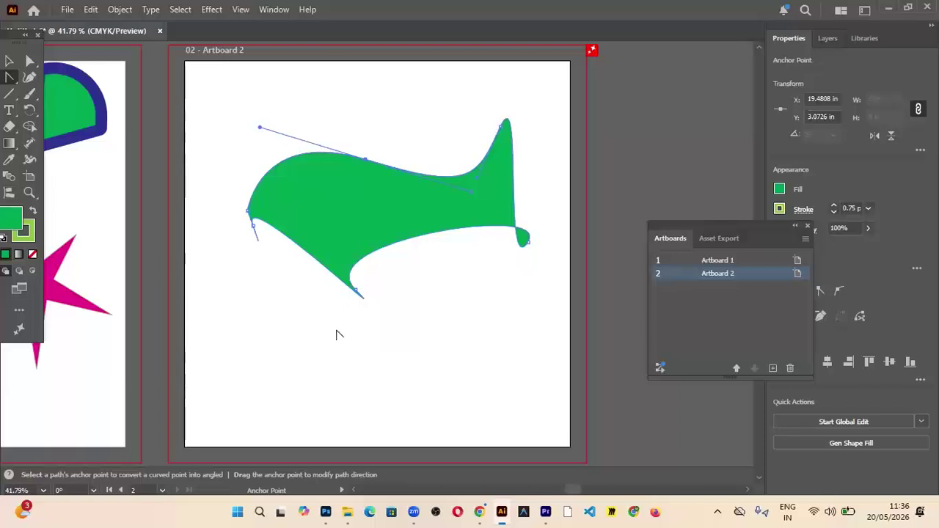
Reshape the lower edge by pulling new handles from the bottom anchor and swinging the right anchor's handle downward
{"action": "left_click_drag", "start_coordinate": [356, 292], "coordinate": [264, 386]}
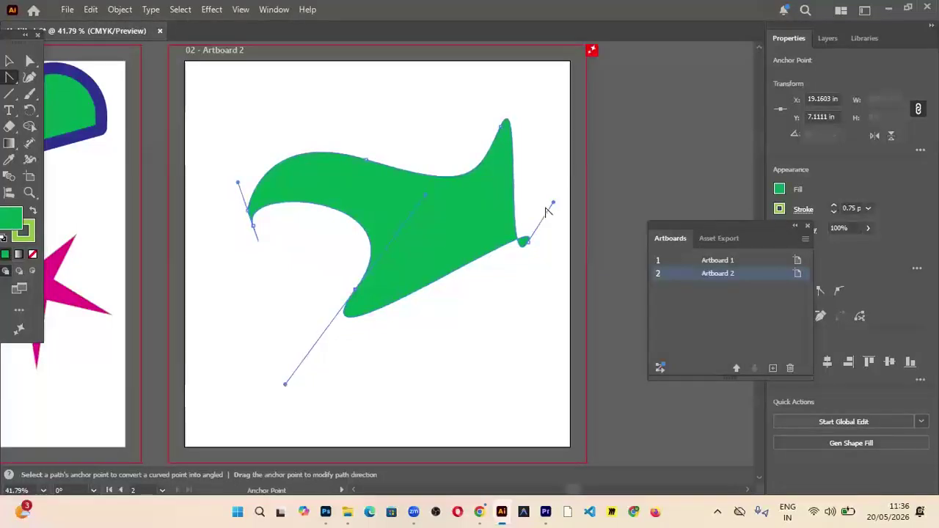
{"action": "left_click_drag", "start_coordinate": [555, 205], "coordinate": [518, 368]}
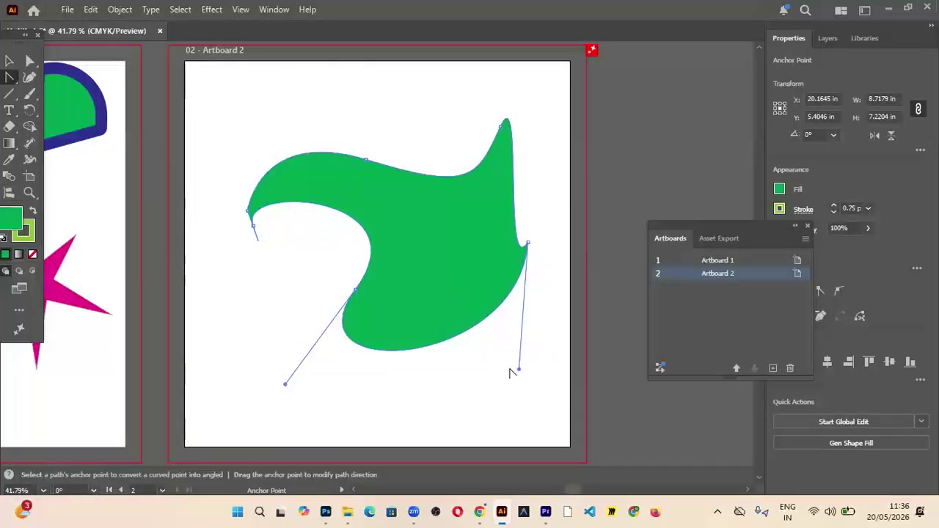
{"action": "mouse_move", "coordinate": [520, 372]}
{"action": "left_mouse_down"}
{"action": "mouse_move", "coordinate": [498, 350]}
{"action": "mouse_move", "coordinate": [528, 365]}
{"action": "left_mouse_up"}
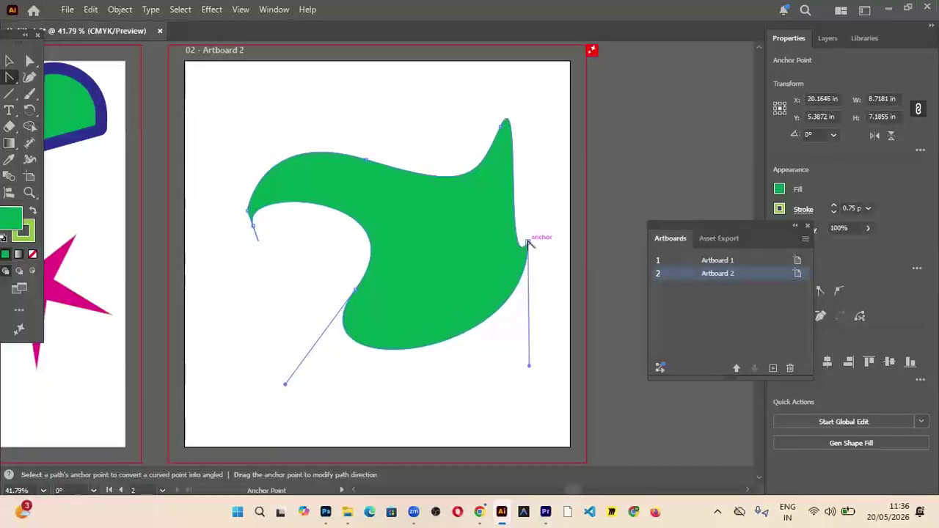
Convert the shape's right-side anchor to a corner and pull its lower handle down-left to curve the bottom edge
{"action": "left_click", "coordinate": [527, 242]}
{"action": "left_click_drag", "start_coordinate": [528, 243], "coordinate": [506, 332]}
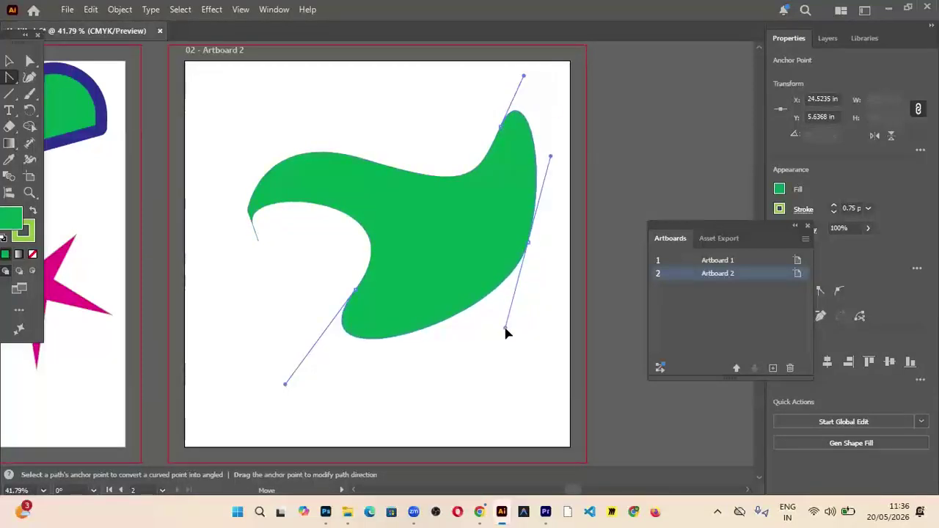
{"action": "left_click", "coordinate": [506, 331]}
{"action": "left_click", "coordinate": [529, 244]}
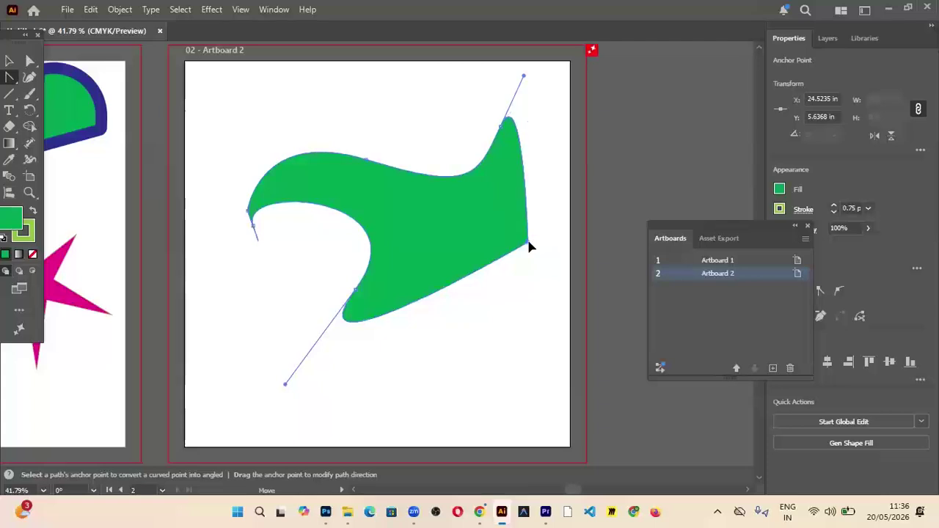
{"action": "left_click_drag", "start_coordinate": [529, 242], "coordinate": [502, 297]}
Draw an arched green path about 5.68 in wide above the wavy shape with the Pen tool
{"action": "left_click", "coordinate": [11, 81]}
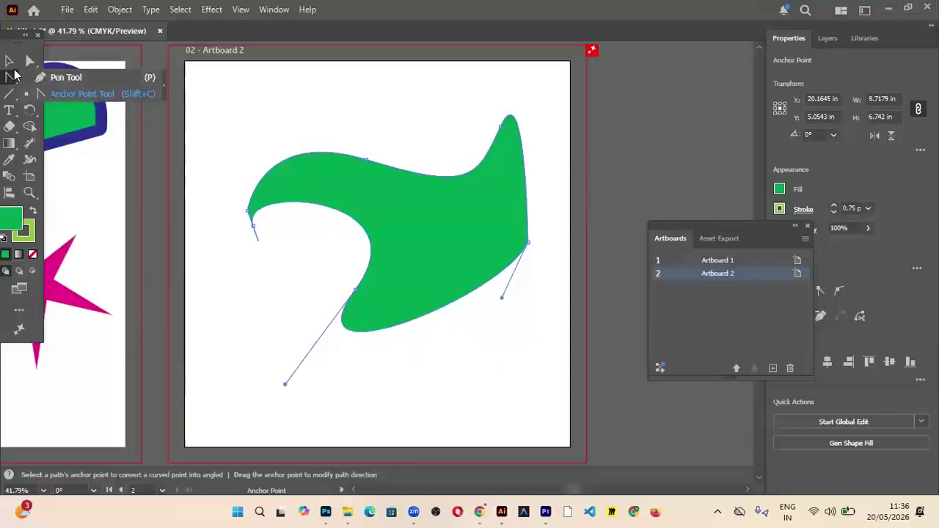
{"action": "left_click", "coordinate": [55, 78]}
{"action": "left_click", "coordinate": [226, 120], "text": "ctrl"}
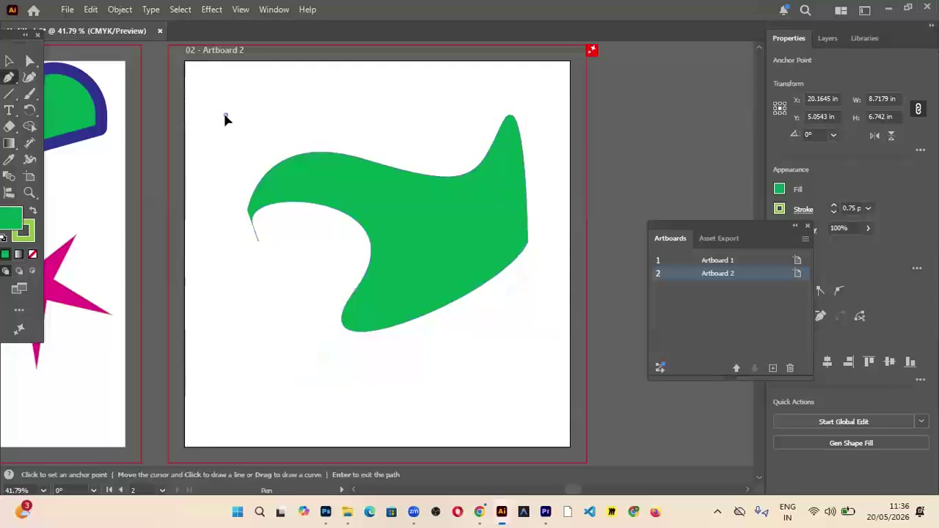
{"action": "key", "text": "minus"}
{"action": "key", "text": "p"}
{"action": "left_click", "coordinate": [225, 115]}
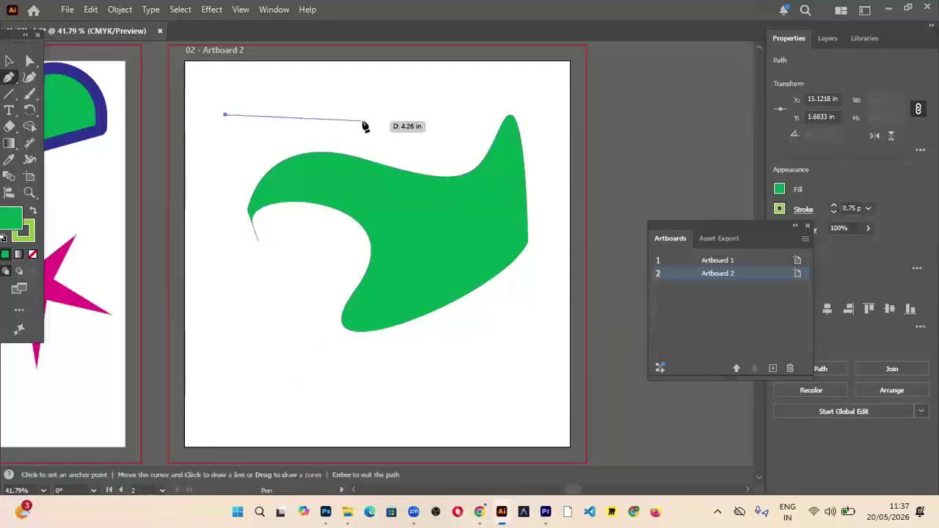
{"action": "left_click", "coordinate": [408, 115]}
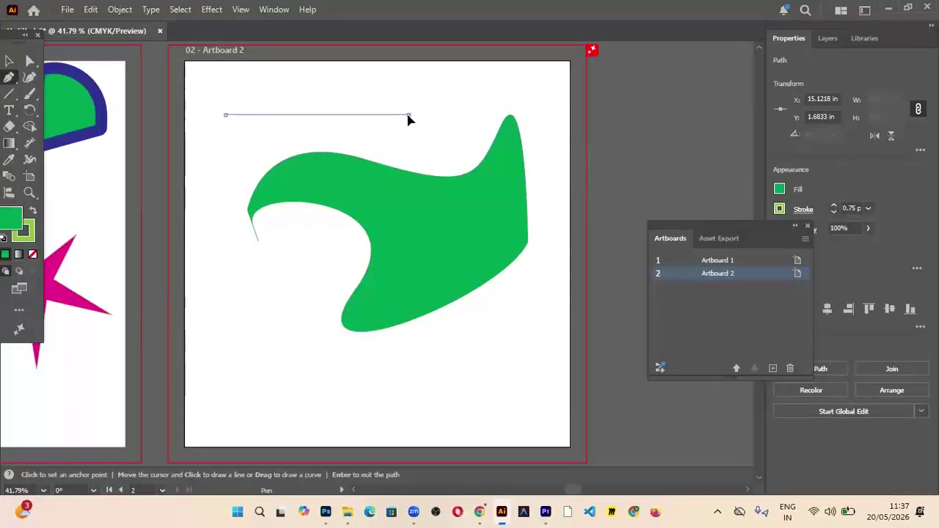
{"action": "mouse_move", "coordinate": [410, 121]}
{"action": "left_mouse_down"}
{"action": "mouse_move", "coordinate": [452, 161]}
{"action": "mouse_move", "coordinate": [473, 167]}
{"action": "mouse_move", "coordinate": [505, 80]}
{"action": "mouse_move", "coordinate": [474, 181]}
{"action": "mouse_move", "coordinate": [481, 198]}
{"action": "mouse_move", "coordinate": [506, 176]}
{"action": "mouse_move", "coordinate": [496, 66]}
{"action": "mouse_move", "coordinate": [474, 206]}
{"action": "mouse_move", "coordinate": [489, 212]}
{"action": "mouse_move", "coordinate": [511, 132]}
{"action": "mouse_move", "coordinate": [511, 176]}
{"action": "mouse_move", "coordinate": [521, 142]}
{"action": "mouse_move", "coordinate": [483, 187]}
{"action": "mouse_move", "coordinate": [315, 239]}
{"action": "mouse_move", "coordinate": [438, 139]}
{"action": "mouse_move", "coordinate": [383, 225]}
{"action": "mouse_move", "coordinate": [367, 95]}
{"action": "mouse_move", "coordinate": [343, 82]}
{"action": "mouse_move", "coordinate": [412, 119]}
{"action": "left_mouse_up"}
{"action": "key", "text": "alt"}
{"action": "key", "text": "alt"}
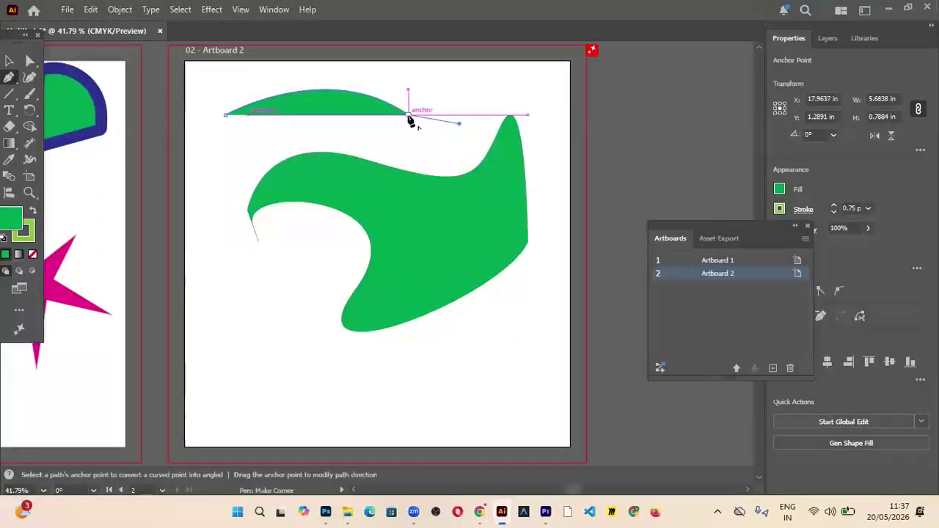
Flip the arched path into a downward bowl curve by swinging its end anchor's handle below it, and fill it with teal
{"action": "key", "text": "ctrl+z"}
{"action": "key", "text": "shift+c"}
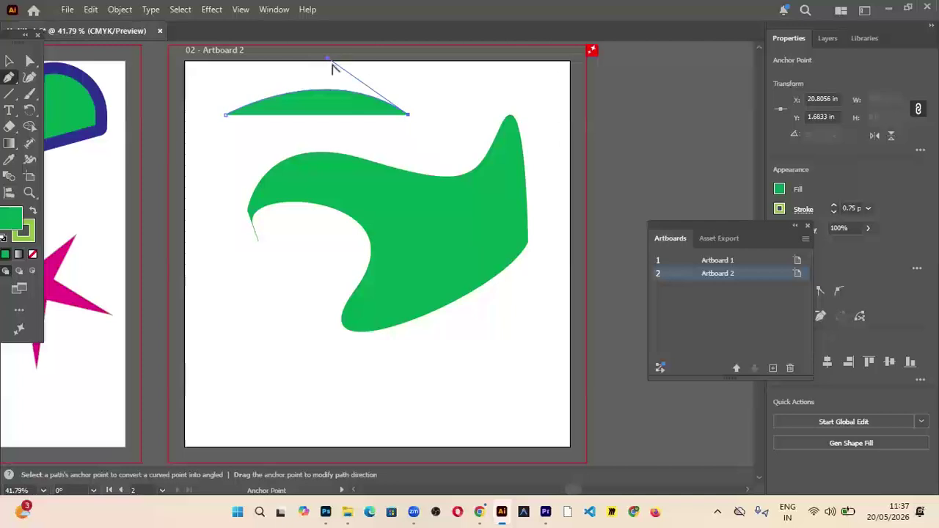
{"action": "left_click_drag", "start_coordinate": [328, 61], "coordinate": [319, 265]}
{"action": "left_click", "coordinate": [778, 189]}
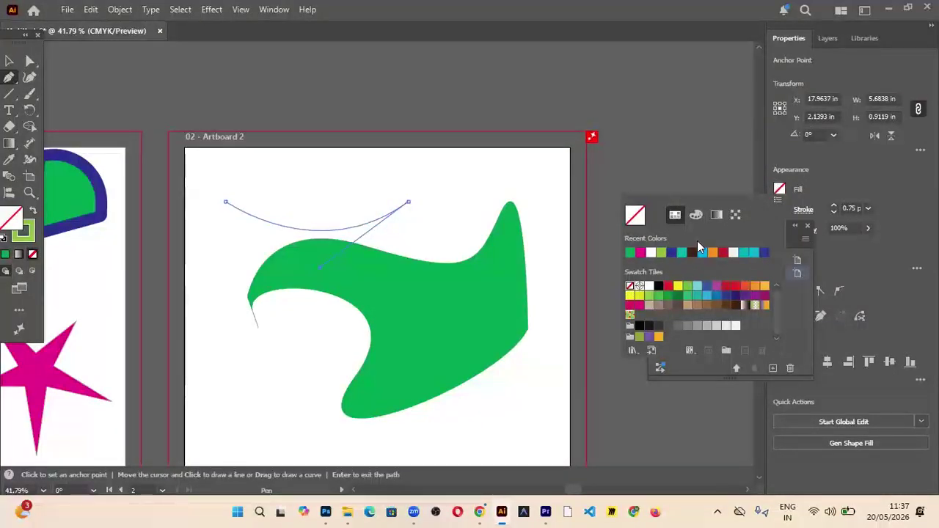
{"action": "left_click", "coordinate": [683, 253]}
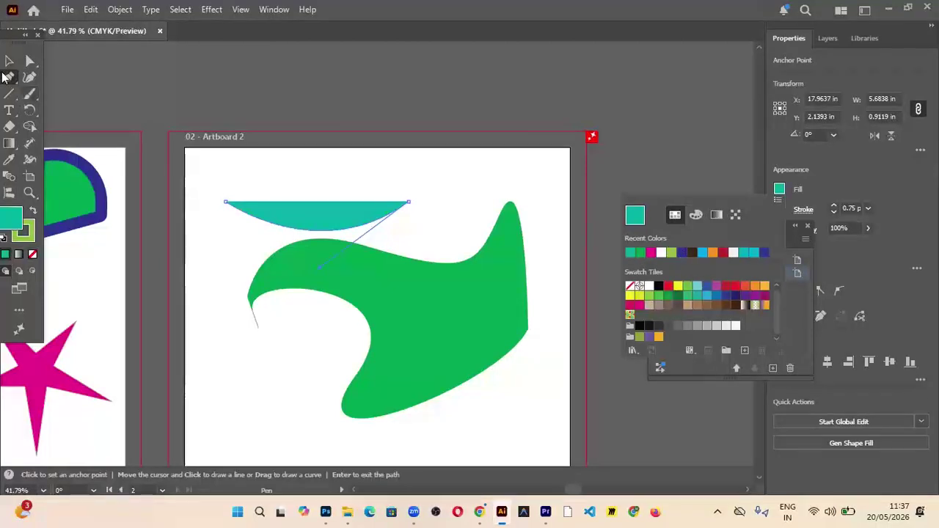
Start a new Pen path with one anchor just above the teal shape and end it there
{"action": "key", "text": "minus"}
{"action": "key", "text": "p"}
{"action": "left_click", "coordinate": [225, 189]}
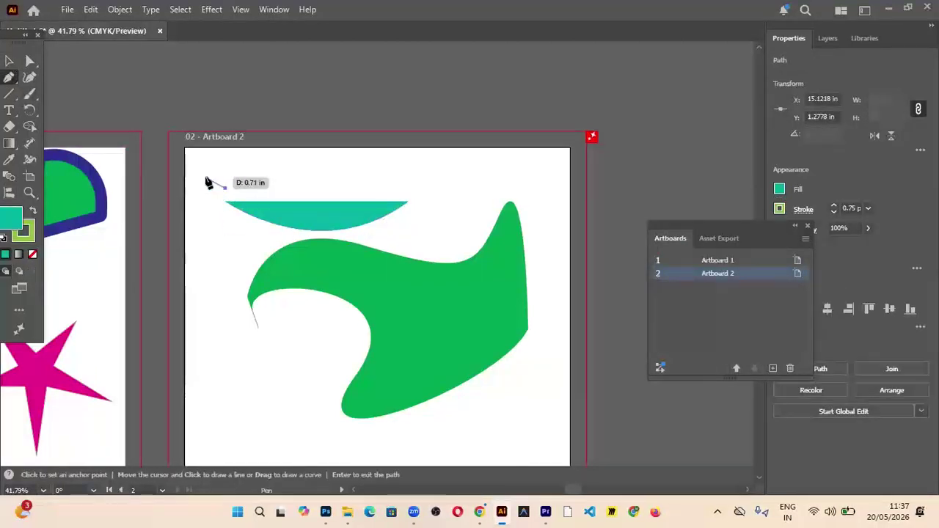
{"action": "key", "text": "Return"}
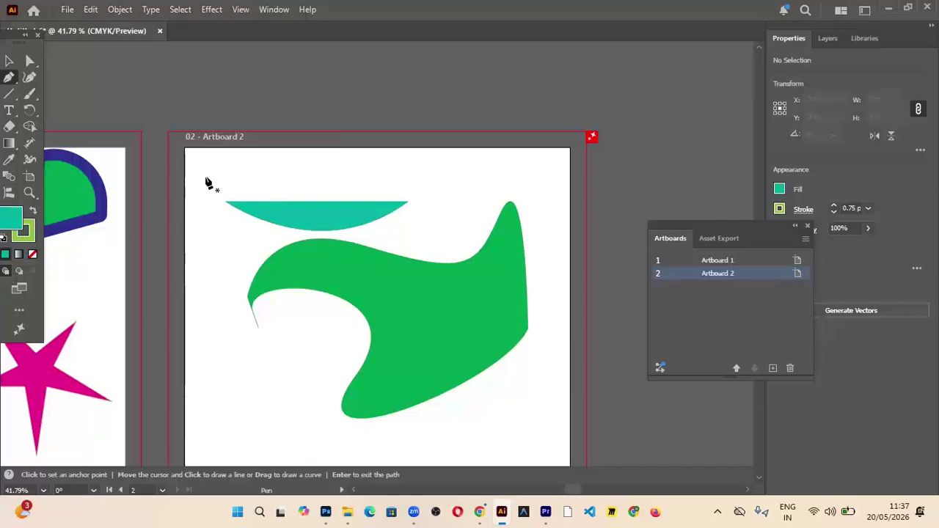
{"action": "left_click", "coordinate": [8, 61]}
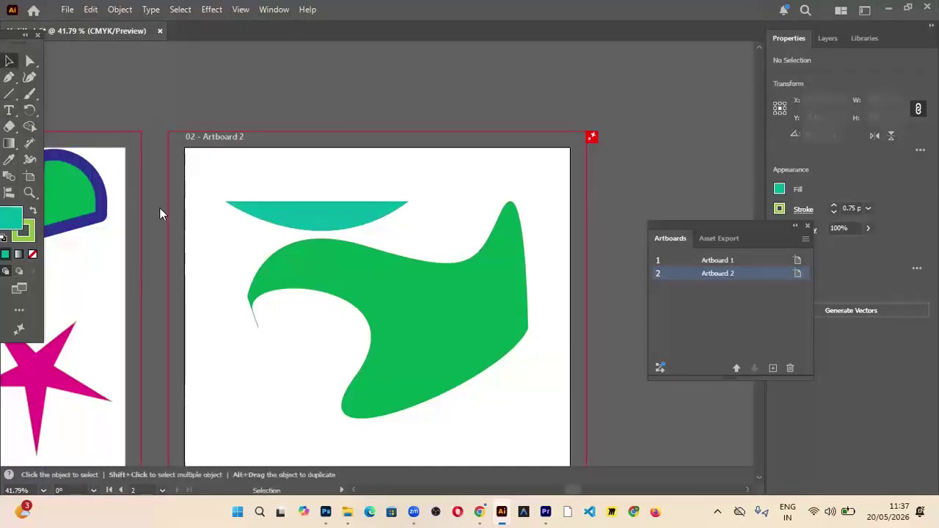
Add a new artboard after Artboard 2
{"action": "scroll", "coordinate": [398, 220], "scroll_direction": "down", "scroll_amount": 2}
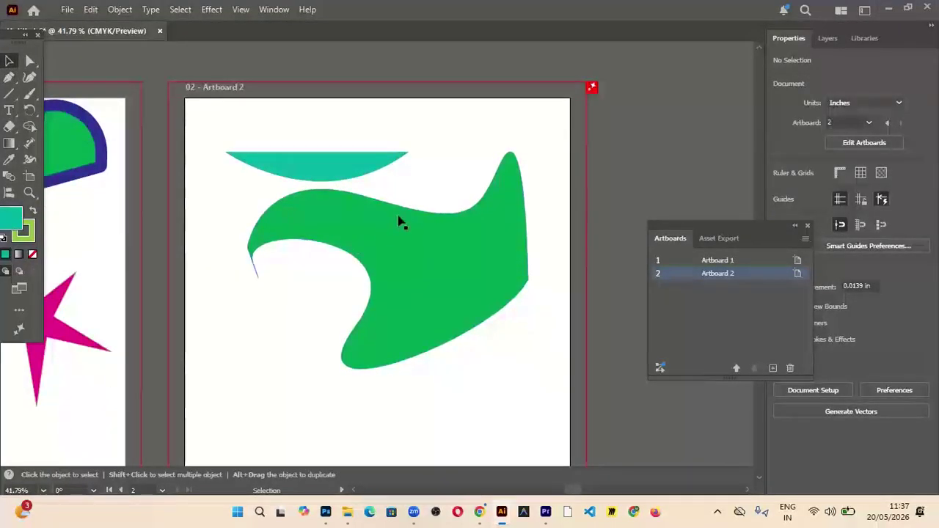
{"action": "scroll", "coordinate": [398, 220], "scroll_direction": "up", "scroll_amount": 4}
{"action": "scroll", "coordinate": [388, 196], "scroll_direction": "down", "scroll_amount": 3}
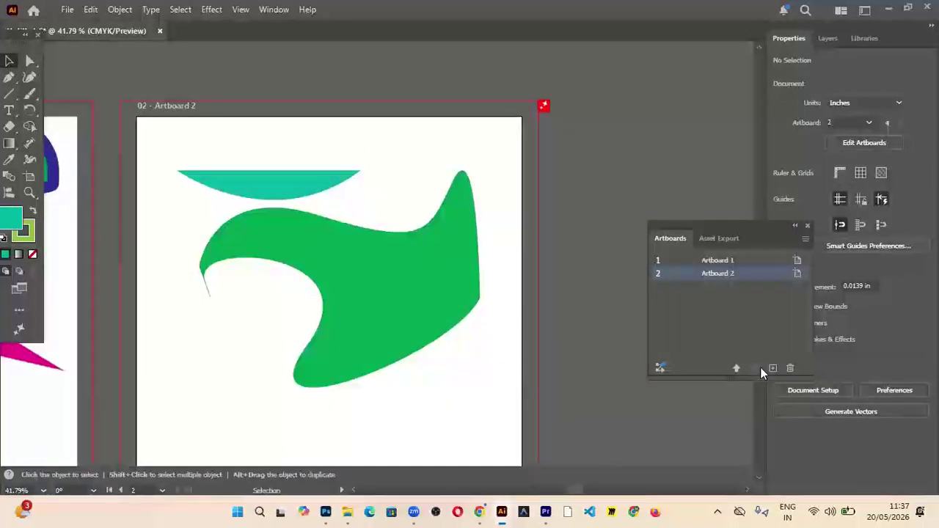
{"action": "left_click", "coordinate": [772, 368]}
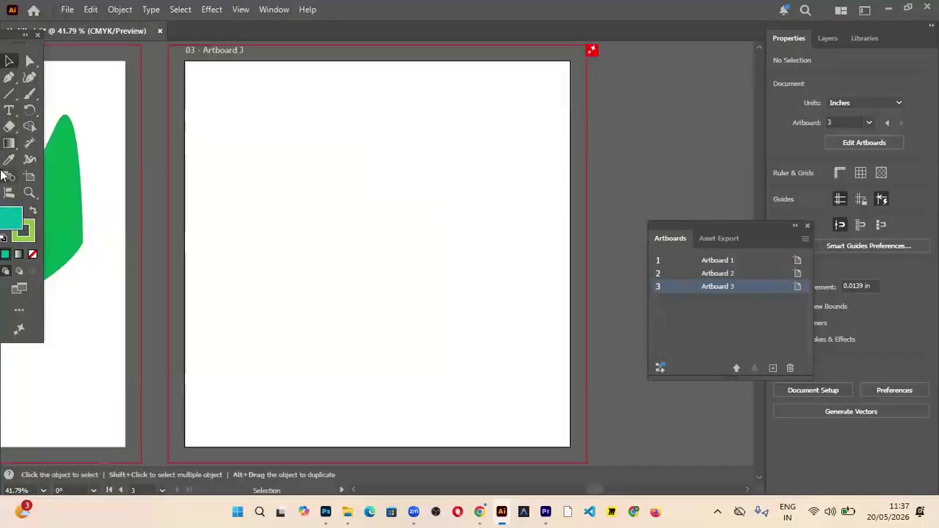
Draw a closed, nearly circular shape about 2.93 in wide and 2.72 in high on Artboard 3 with the Curvature tool
{"action": "left_click", "coordinate": [17, 84]}
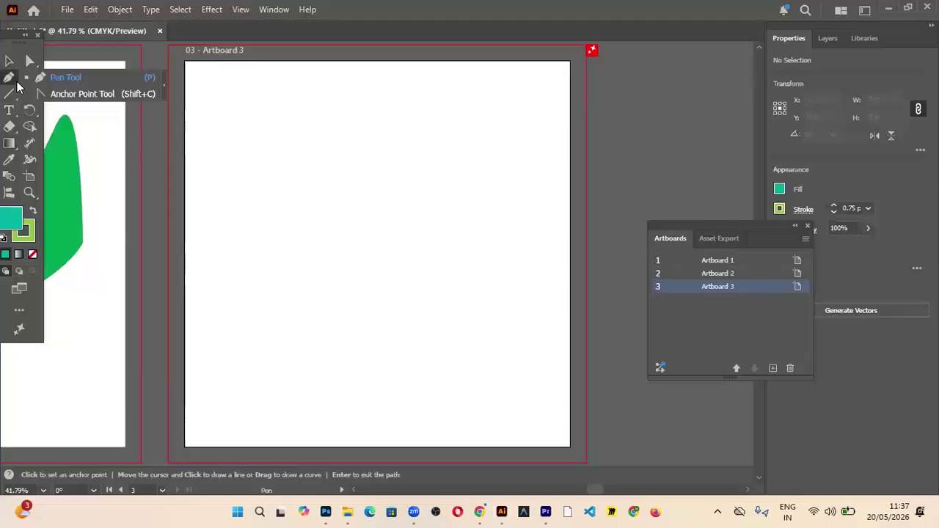
{"action": "left_click", "coordinate": [31, 79]}
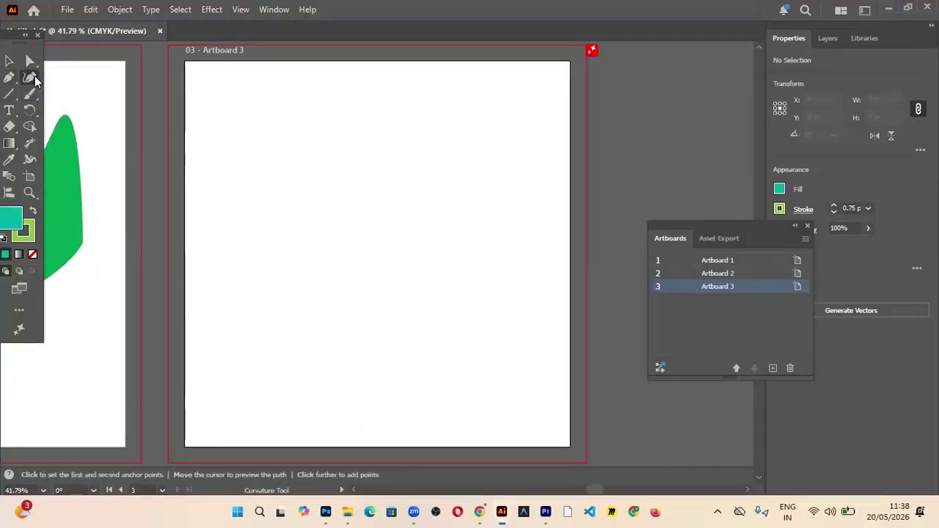
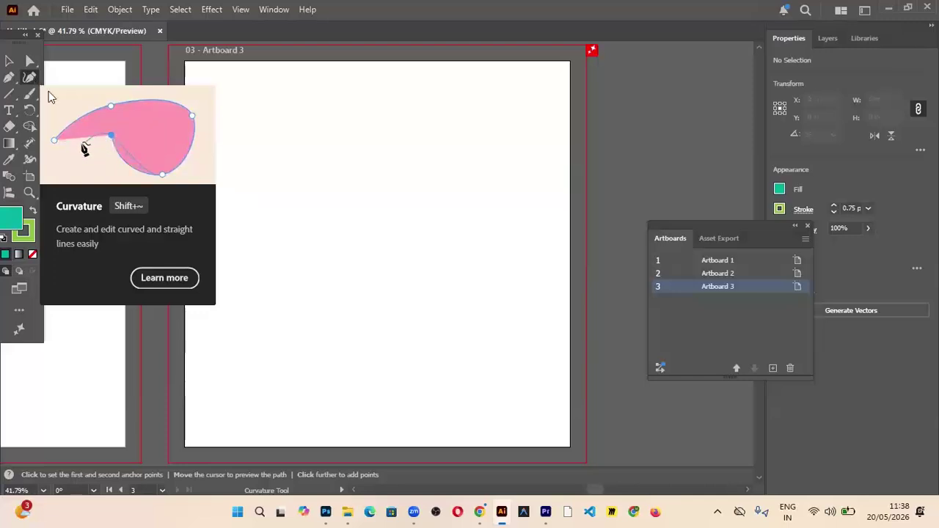
{"action": "left_click", "coordinate": [278, 165]}
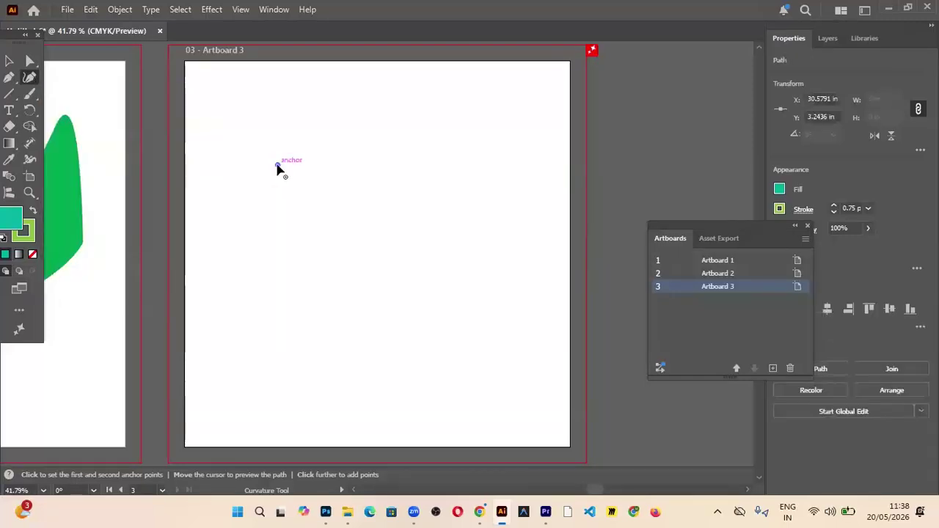
{"action": "left_click", "coordinate": [329, 121]}
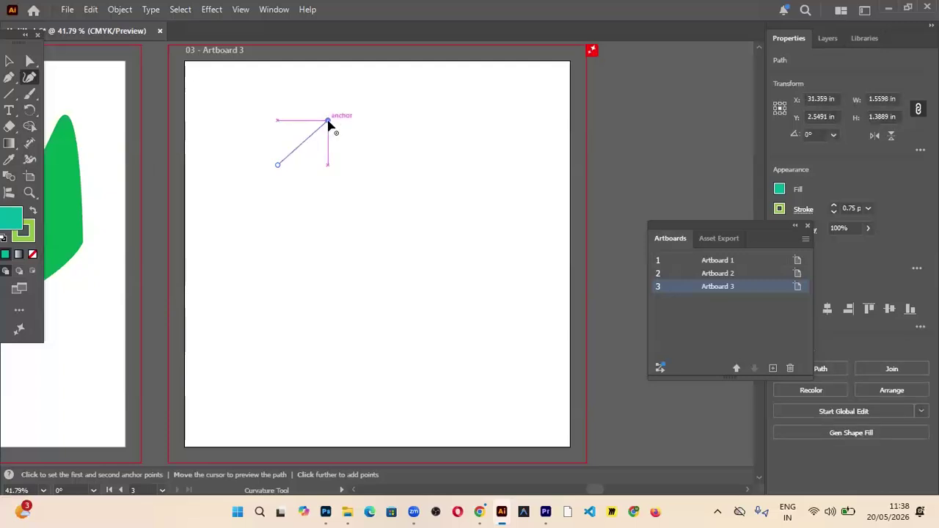
{"action": "left_click", "coordinate": [371, 168]}
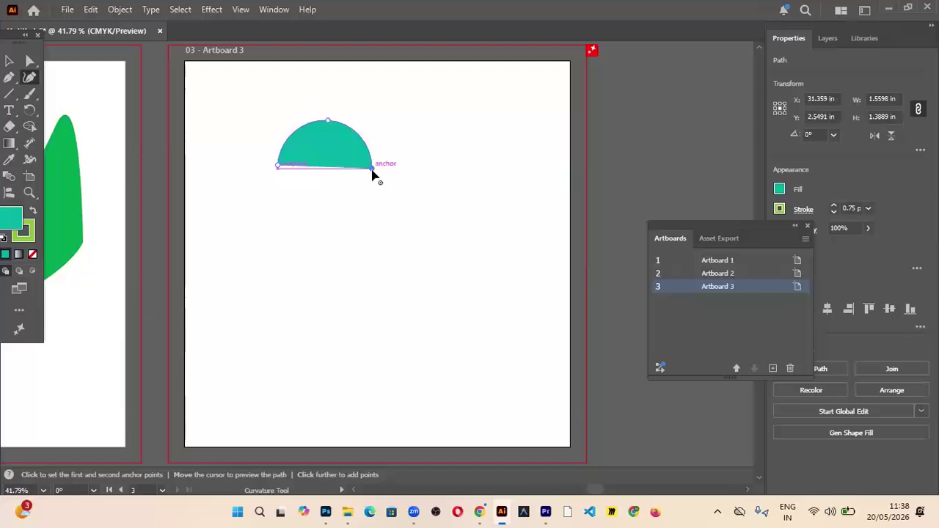
{"action": "left_click", "coordinate": [321, 209]}
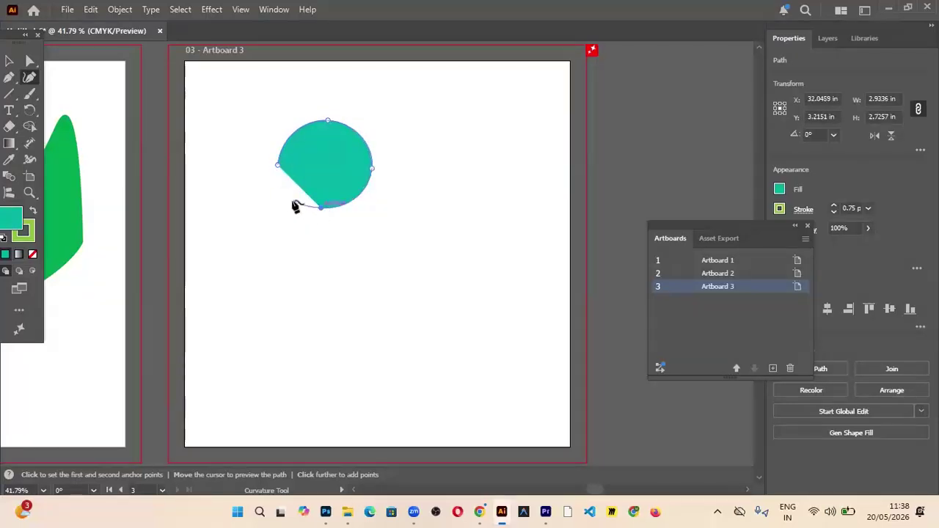
{"action": "left_click", "coordinate": [277, 169]}
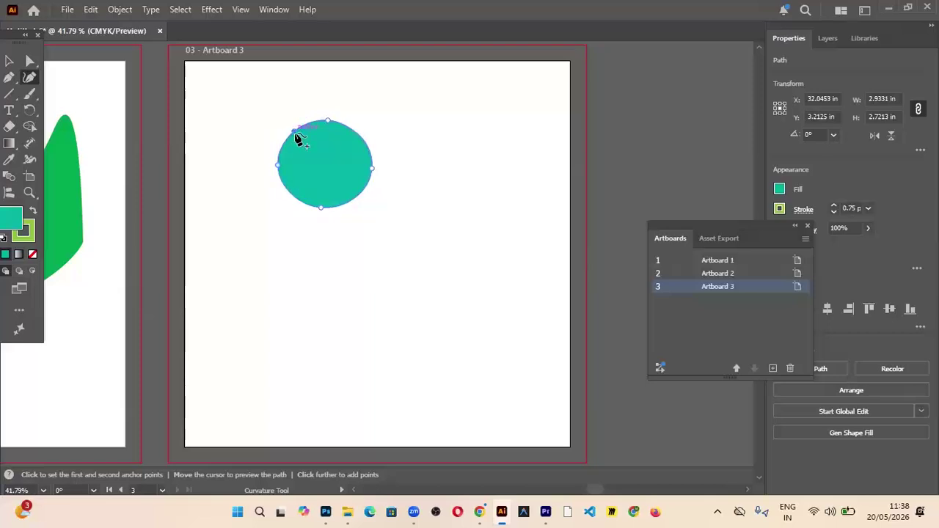
Reshape the circle into a four-pointed star by adding a curvature point on each of its four arcs and pulling it inward
{"action": "left_click_drag", "start_coordinate": [297, 139], "coordinate": [318, 153]}
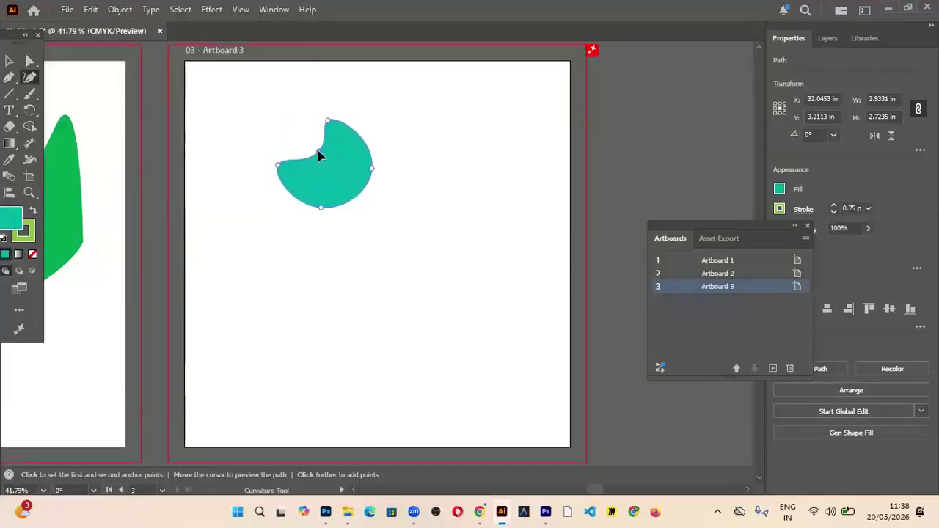
{"action": "left_click", "coordinate": [359, 199]}
{"action": "left_click_drag", "start_coordinate": [357, 197], "coordinate": [324, 162]}
{"action": "mouse_move", "coordinate": [299, 197]}
{"action": "left_mouse_down"}
{"action": "mouse_move", "coordinate": [290, 192]}
{"action": "mouse_move", "coordinate": [314, 183]}
{"action": "mouse_move", "coordinate": [304, 185]}
{"action": "left_mouse_up"}
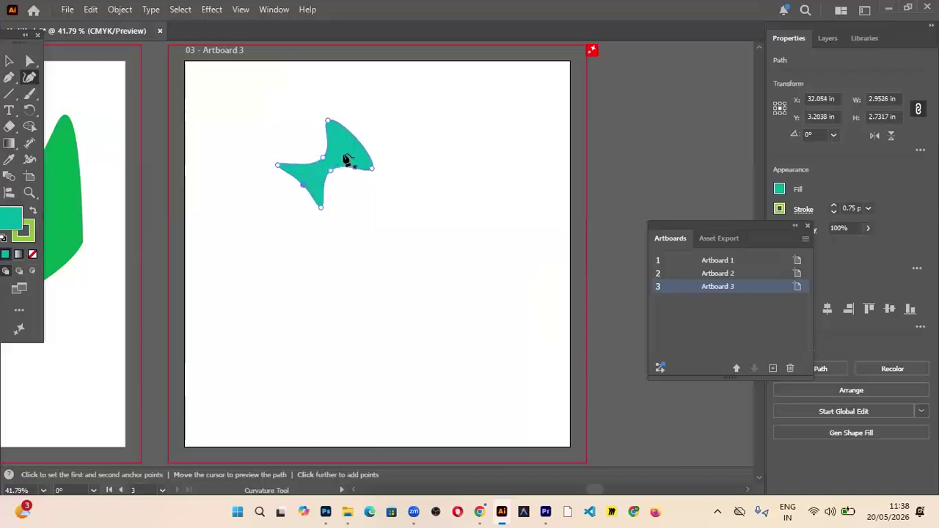
{"action": "mouse_move", "coordinate": [357, 141]}
{"action": "left_mouse_down"}
{"action": "mouse_move", "coordinate": [342, 164]}
{"action": "mouse_move", "coordinate": [349, 149]}
{"action": "left_mouse_up"}
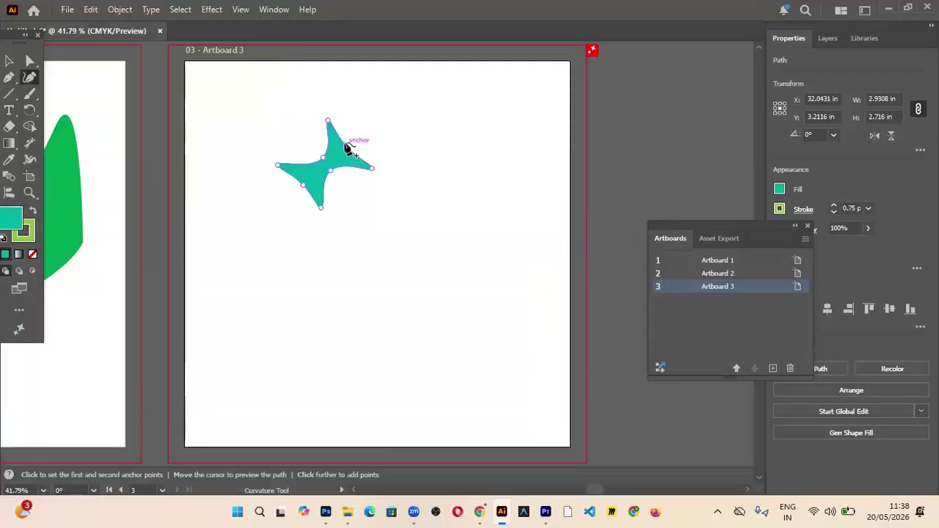
Move the four-pointed star slightly down on Artboard 3 with the Selection tool and reselect it with a marquee
{"action": "left_click", "coordinate": [9, 60]}
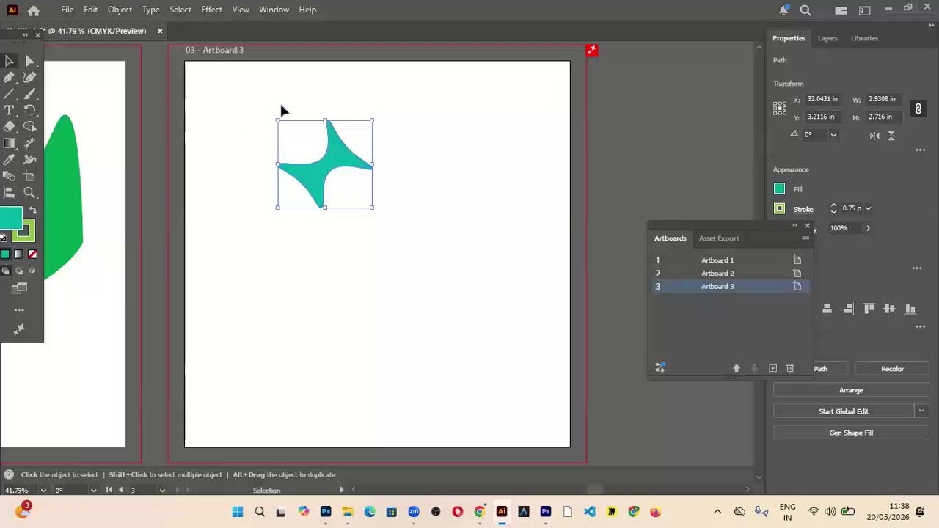
{"action": "left_click", "coordinate": [248, 114]}
{"action": "left_click_drag", "start_coordinate": [248, 114], "coordinate": [415, 225]}
{"action": "left_click_drag", "start_coordinate": [324, 203], "coordinate": [320, 214]}
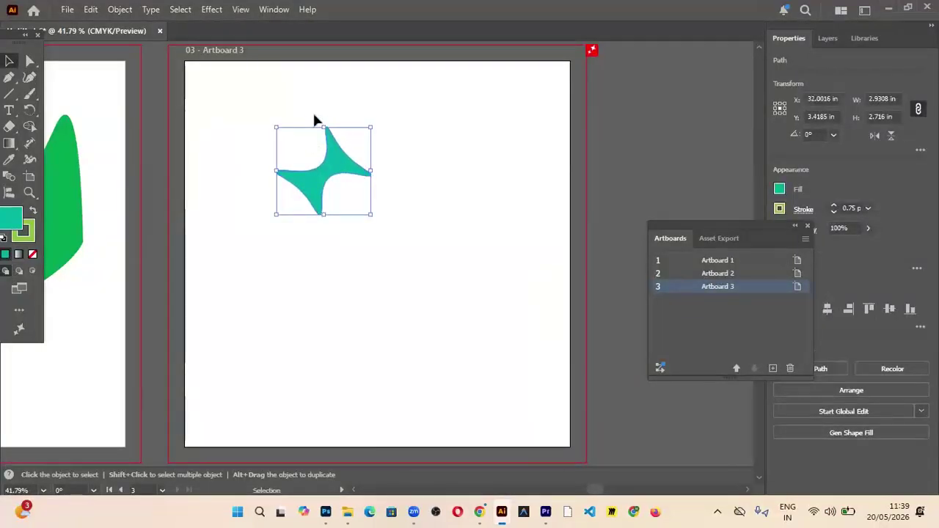
{"action": "left_click_drag", "start_coordinate": [251, 118], "coordinate": [394, 217]}
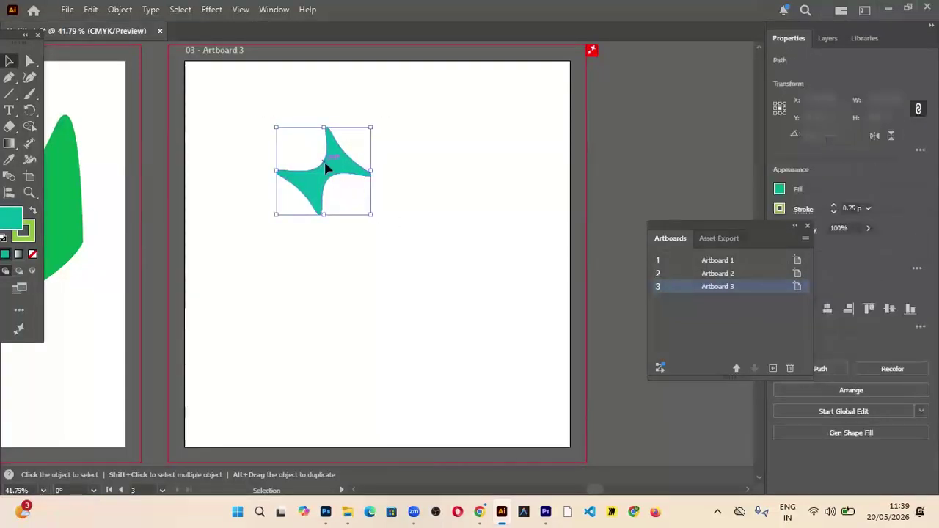
Set the four-pointed star's stroke to None
{"action": "left_click", "coordinate": [779, 209]}
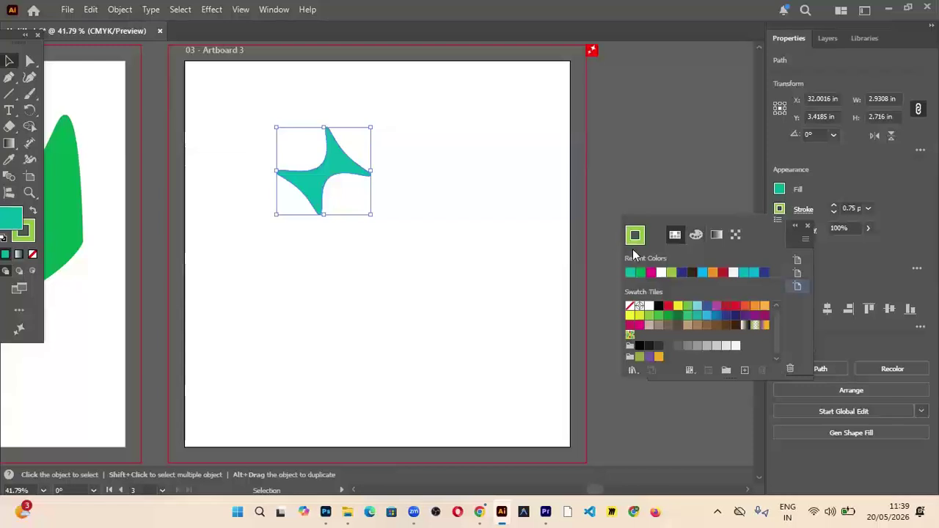
{"action": "left_click", "coordinate": [630, 307]}
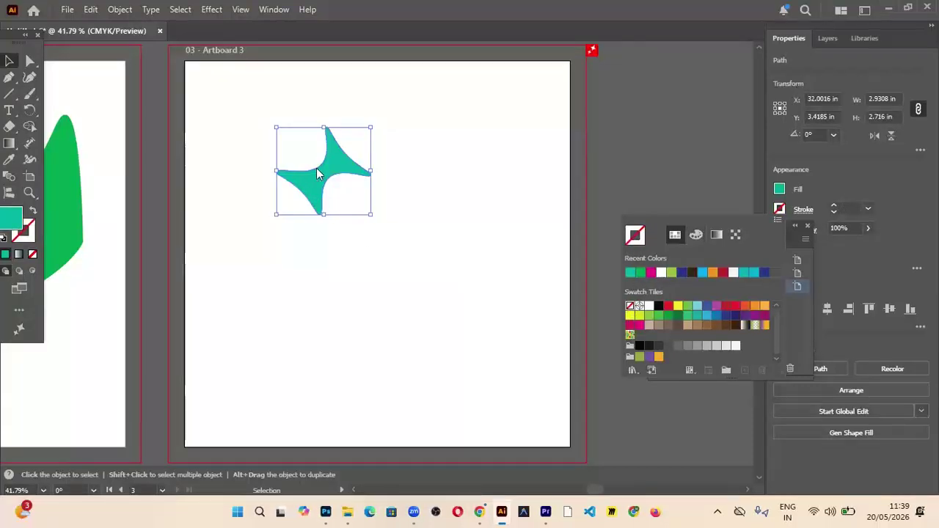
{"action": "left_click", "coordinate": [344, 186]}
{"action": "left_click", "coordinate": [363, 144]}
{"action": "left_click", "coordinate": [328, 131]}
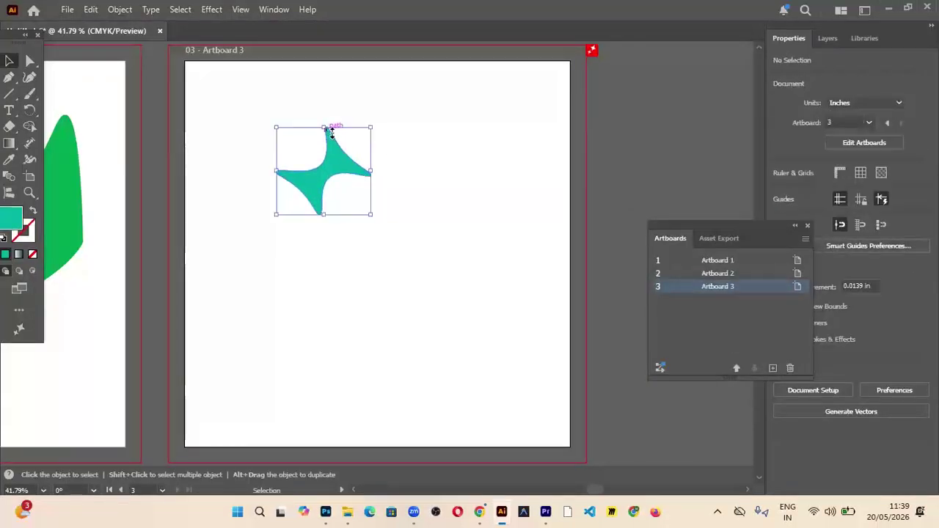
Draw a closed, ten-point wavy shape about 9.16 in wide and 6.95 in high below the star with the Curvature tool
{"action": "left_click", "coordinate": [29, 80]}
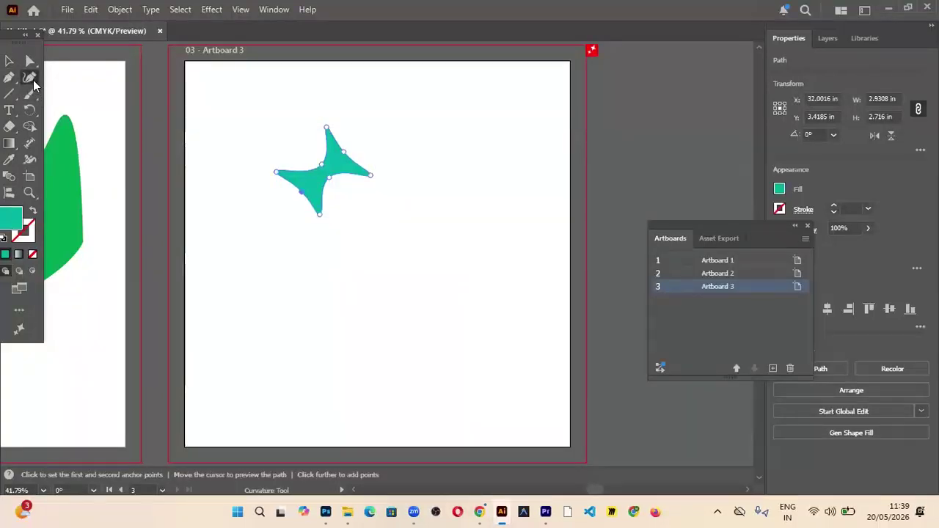
{"action": "left_click", "coordinate": [263, 338]}
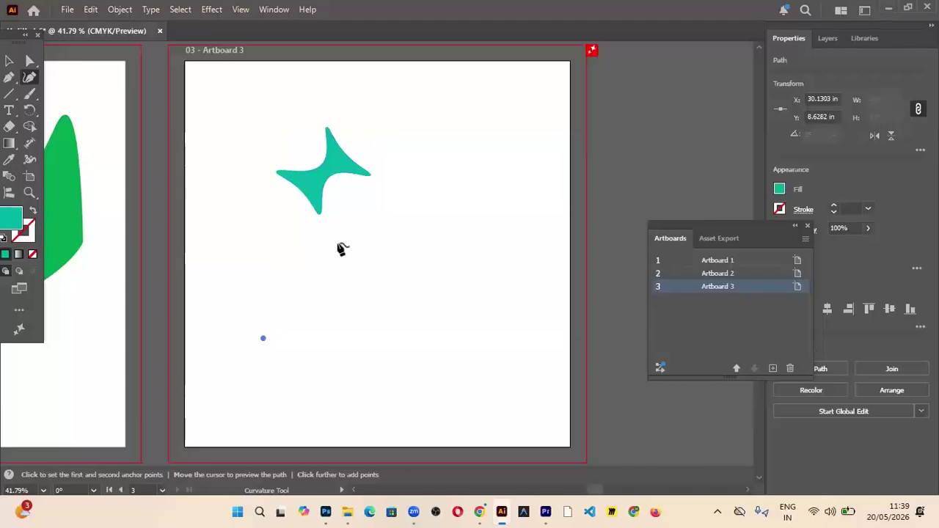
{"action": "left_click", "coordinate": [286, 256]}
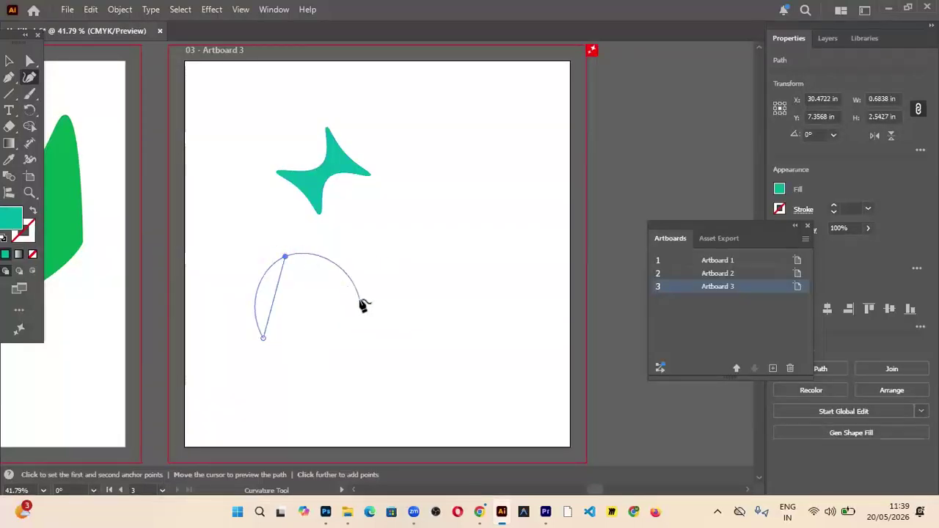
{"action": "left_click", "coordinate": [348, 297]}
{"action": "left_click", "coordinate": [427, 314]}
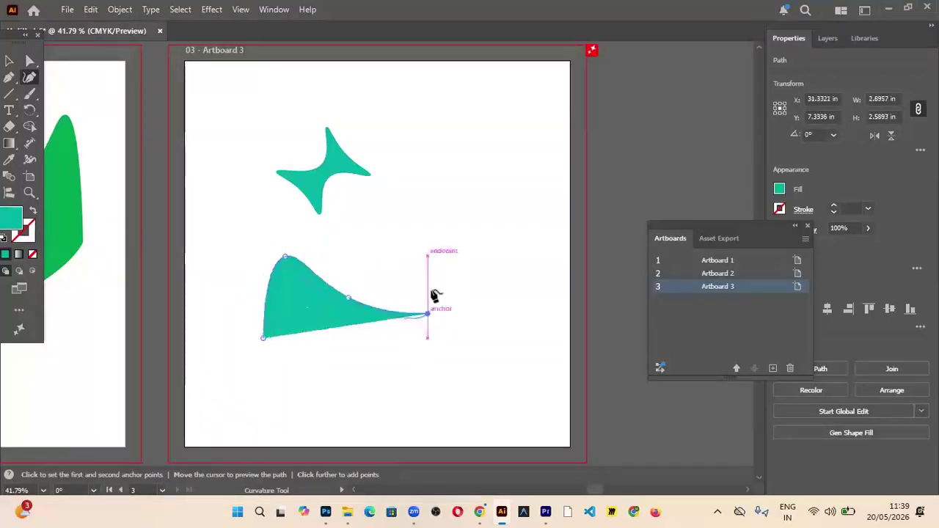
{"action": "left_click", "coordinate": [427, 211]}
{"action": "left_click", "coordinate": [490, 180]}
{"action": "left_click", "coordinate": [546, 245]}
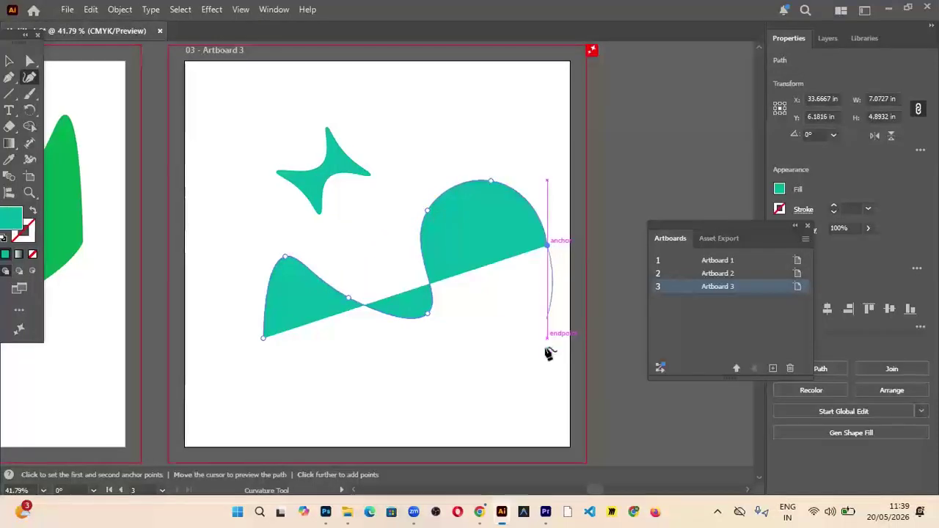
{"action": "left_click", "coordinate": [532, 364]}
{"action": "left_click", "coordinate": [408, 399]}
{"action": "left_click", "coordinate": [285, 380]}
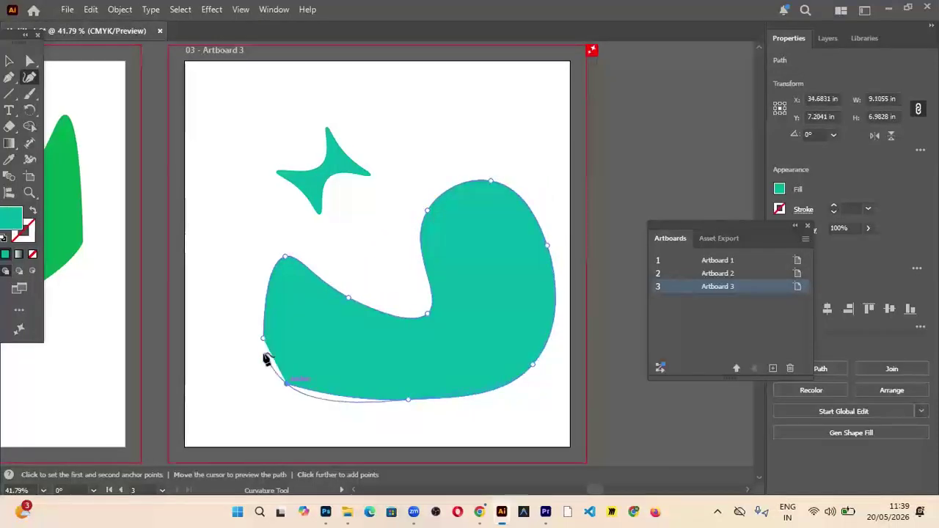
{"action": "left_click", "coordinate": [264, 339]}
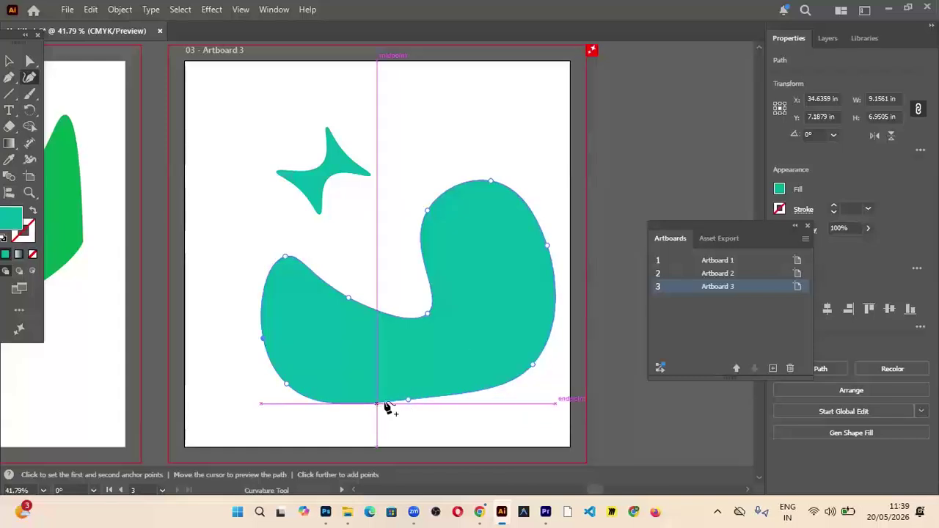
Reshape the wavy shape by pulling its bottom-middle point up, its inner valley point up into a hump, and its top point down into a valley
{"action": "left_click_drag", "start_coordinate": [408, 400], "coordinate": [385, 342]}
{"action": "left_click_drag", "start_coordinate": [425, 317], "coordinate": [374, 219]}
{"action": "left_click_drag", "start_coordinate": [492, 183], "coordinate": [469, 310]}
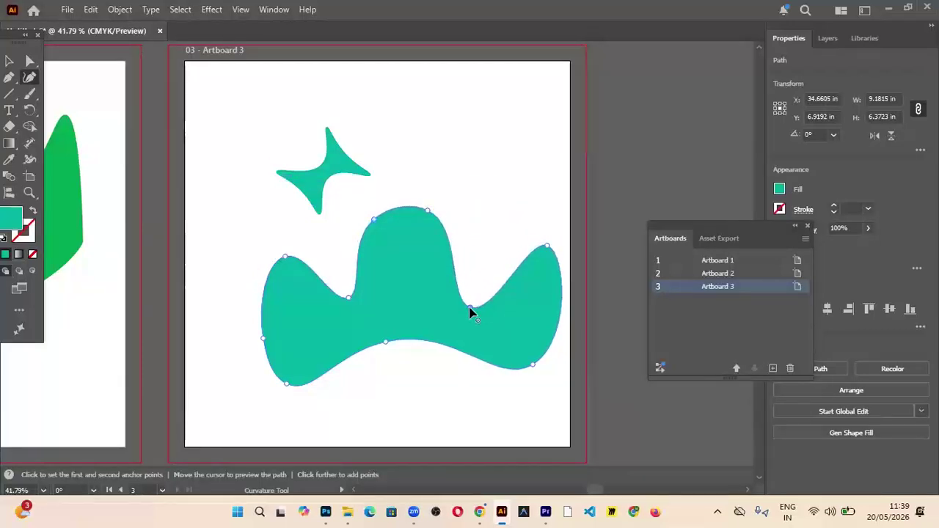
Move the wavy shape up and slightly left on Artboard 3 with the Selection tool
{"action": "left_click", "coordinate": [8, 61]}
{"action": "left_click", "coordinate": [477, 271]}
{"action": "left_click_drag", "start_coordinate": [402, 281], "coordinate": [387, 254]}
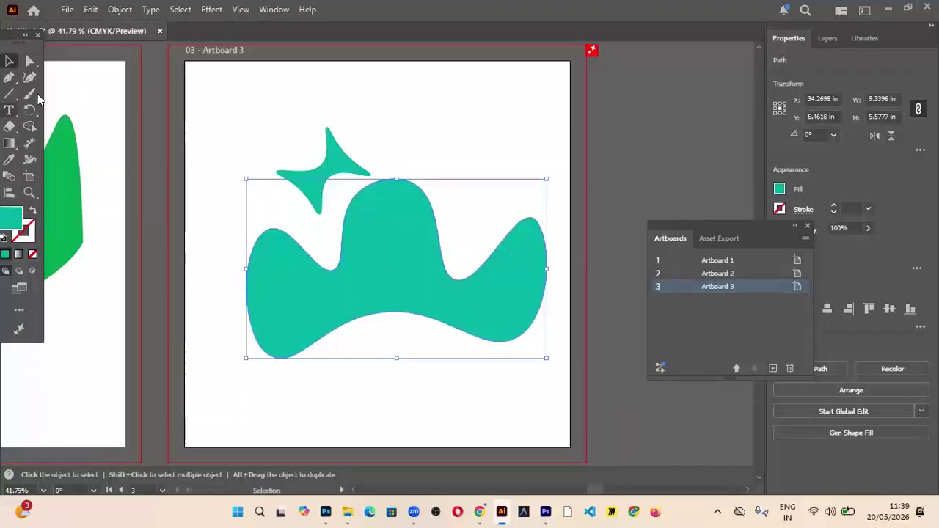
Refine the wavy shape with the Curvature tool, nudging both lower corner points up and the two outer peak points slightly down
{"action": "left_click", "coordinate": [29, 77]}
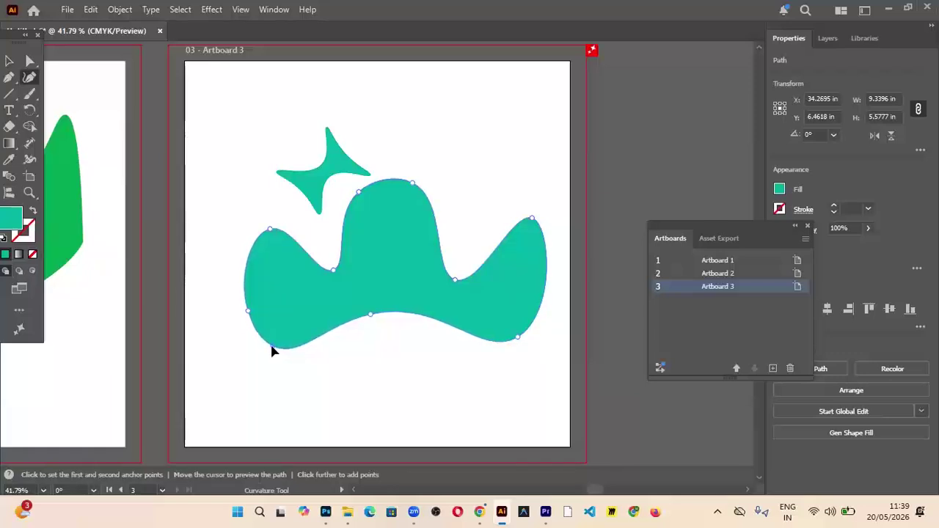
{"action": "left_click_drag", "start_coordinate": [272, 355], "coordinate": [277, 351]}
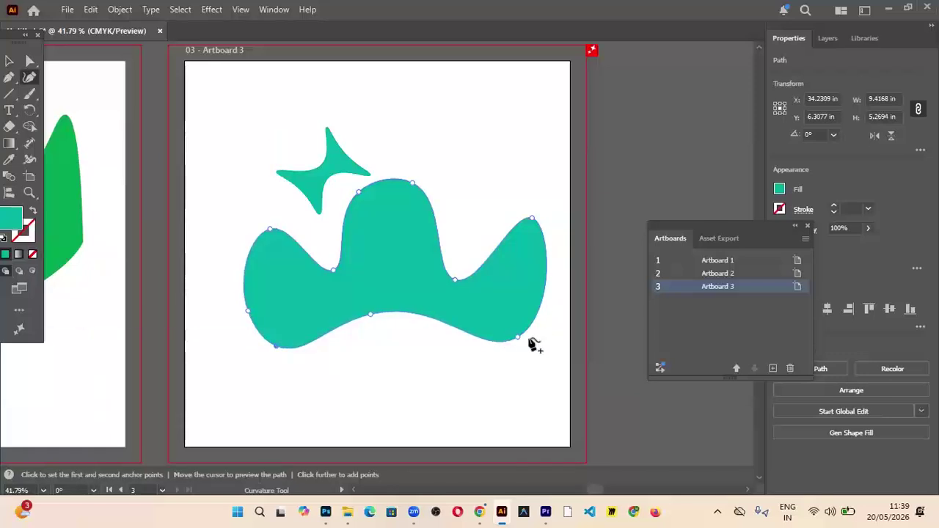
{"action": "left_click_drag", "start_coordinate": [517, 341], "coordinate": [519, 332]}
{"action": "left_click_drag", "start_coordinate": [531, 219], "coordinate": [532, 225]}
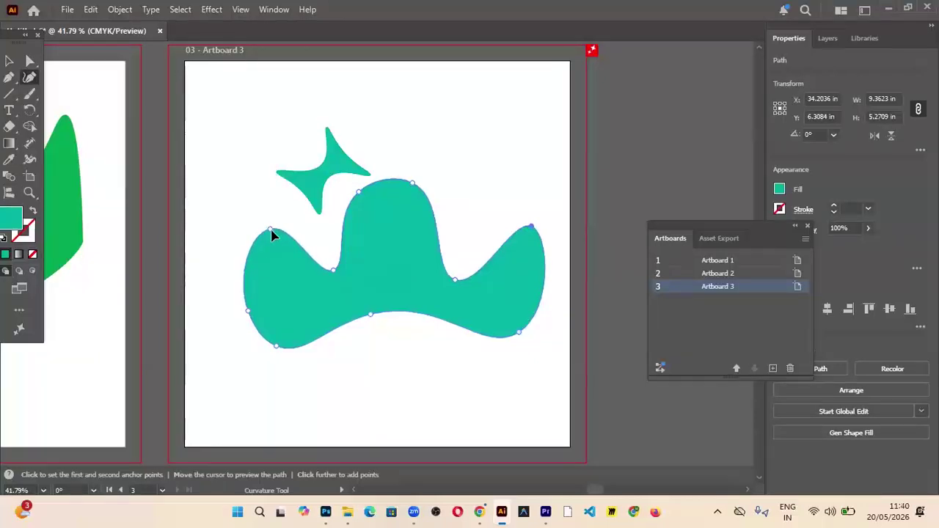
{"action": "left_click_drag", "start_coordinate": [273, 235], "coordinate": [279, 237]}
Try orange, magenta, light green and red fills on the wavy shape, settle on blue, and deselect it
{"action": "left_click", "coordinate": [10, 61]}
{"action": "left_click", "coordinate": [779, 190]}
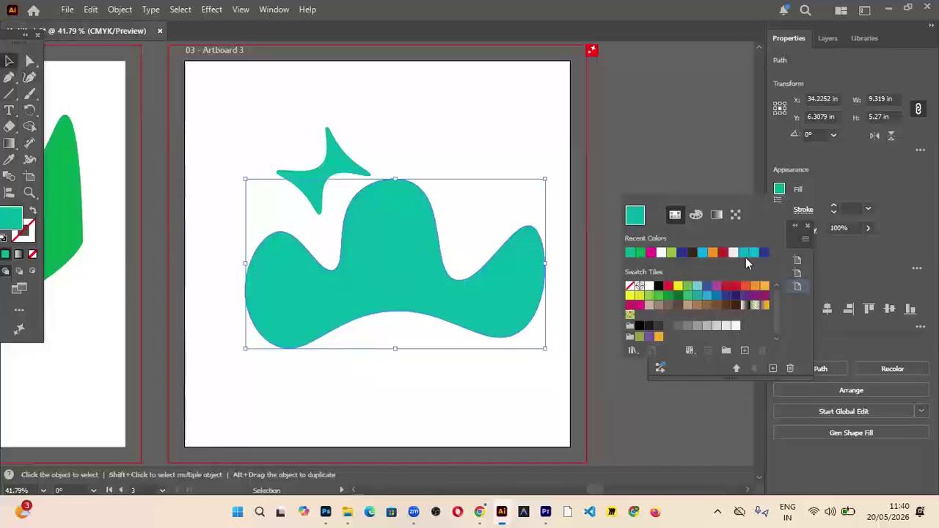
{"action": "left_click", "coordinate": [712, 253]}
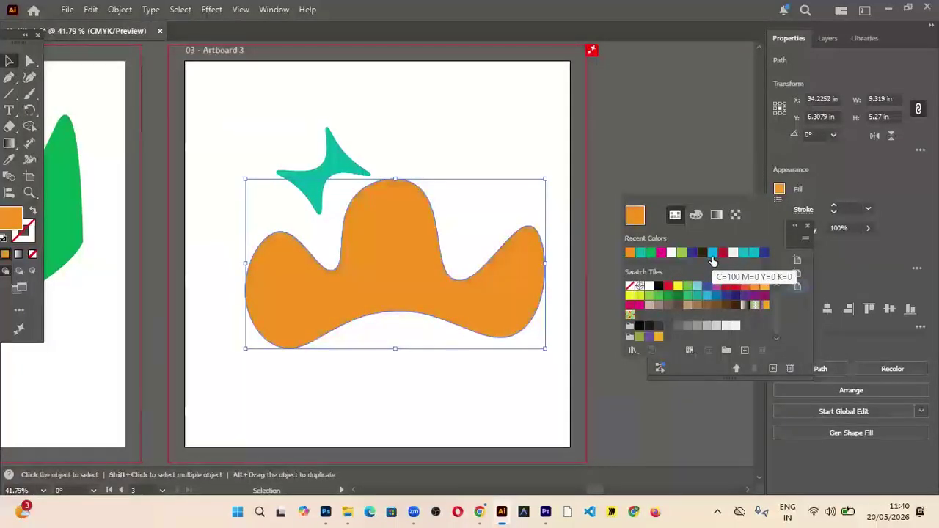
{"action": "left_click", "coordinate": [659, 255]}
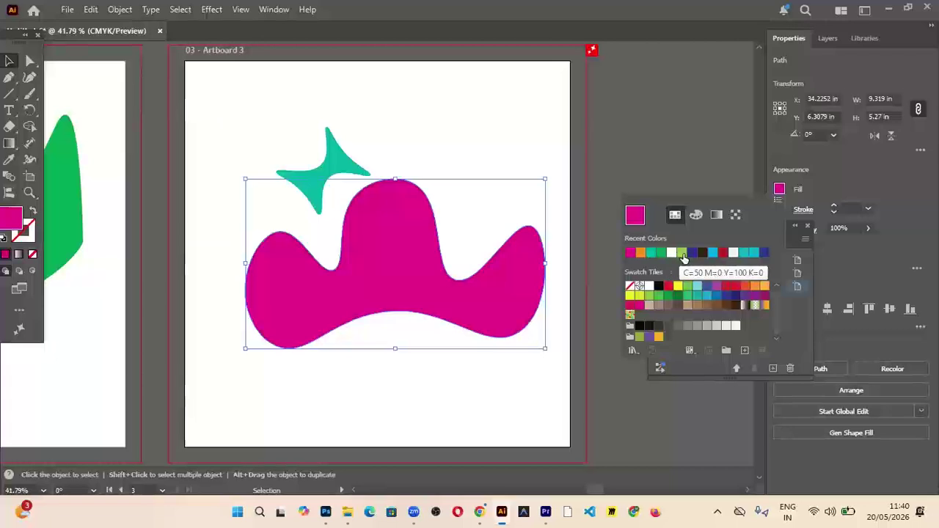
{"action": "left_click", "coordinate": [682, 254]}
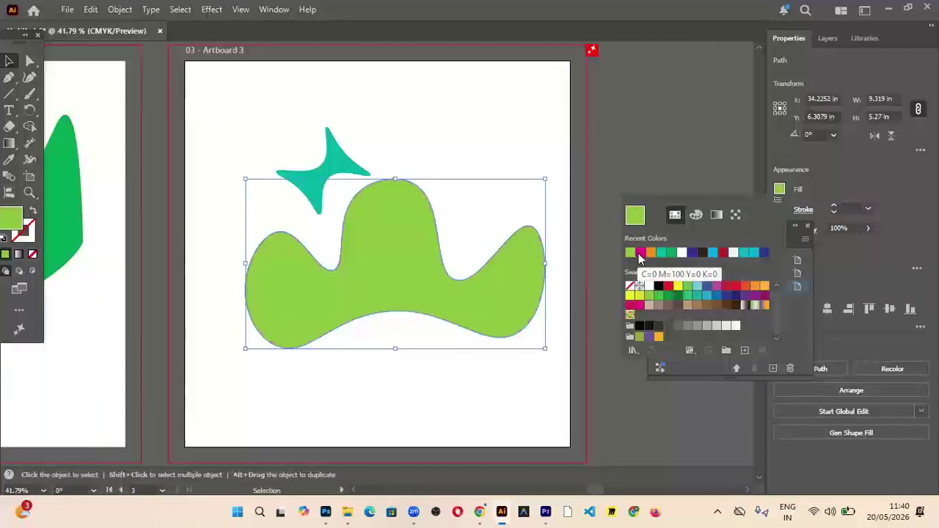
{"action": "left_click", "coordinate": [640, 254]}
{"action": "left_click", "coordinate": [710, 286]}
{"action": "left_click", "coordinate": [732, 286]}
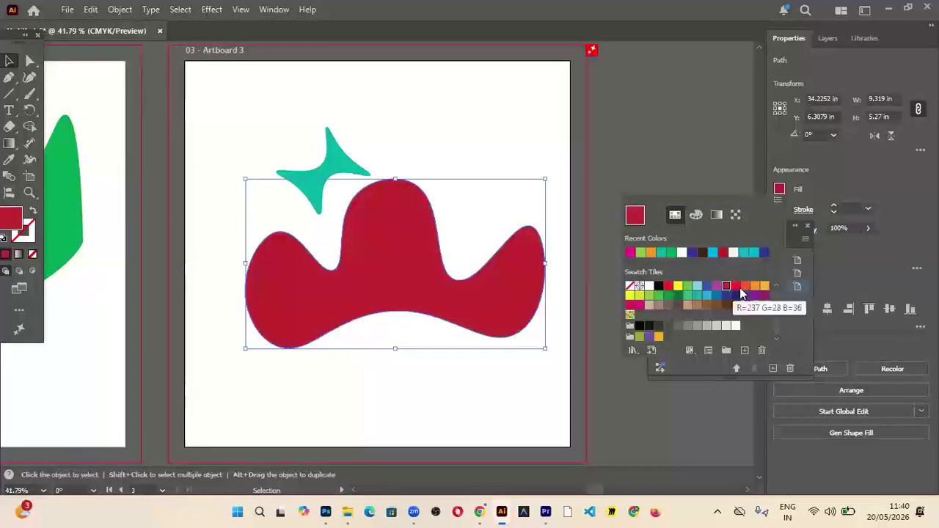
{"action": "left_click", "coordinate": [744, 285]}
{"action": "left_click", "coordinate": [708, 286]}
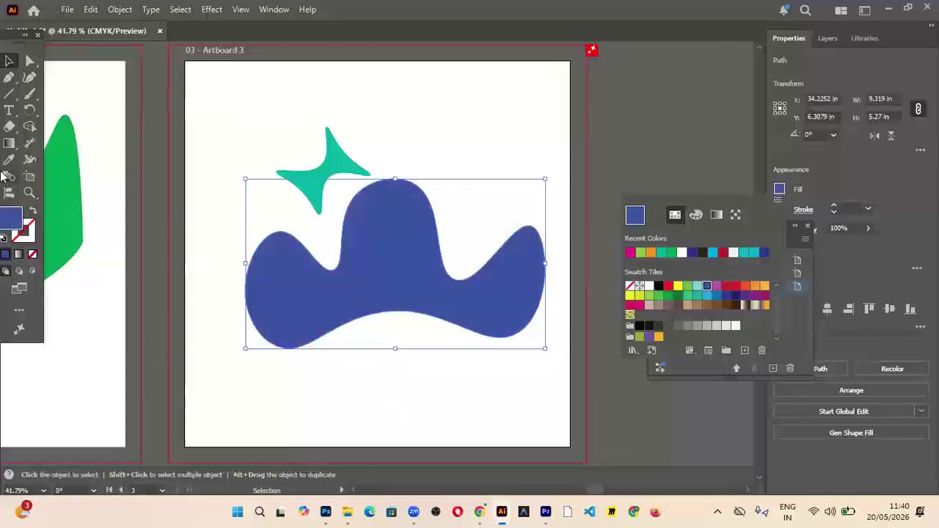
{"action": "left_click", "coordinate": [13, 62]}
{"action": "left_click", "coordinate": [287, 112]}
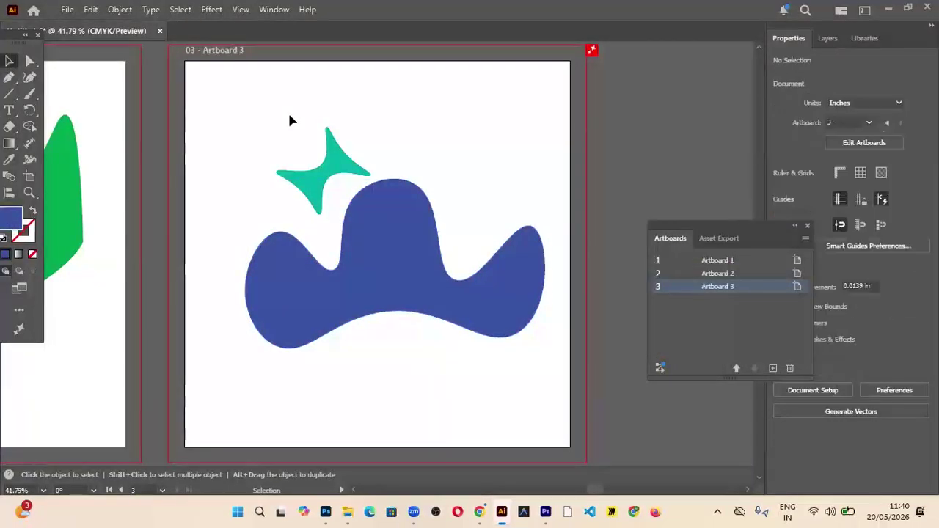
Review the shape tools and the Rectangle, Selection, Direct Selection and Pen tools, including the Direct Selection tool's variants
{"action": "left_click", "coordinate": [9, 96]}
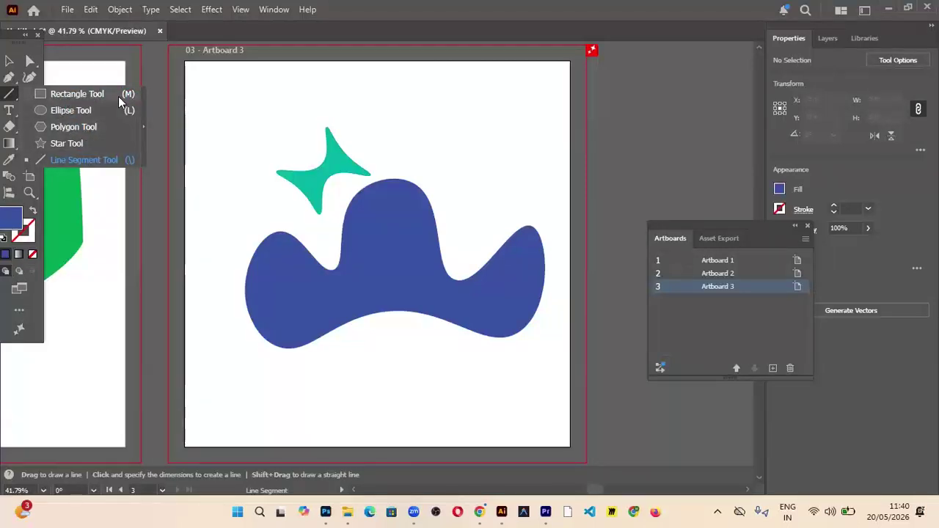
{"action": "left_click", "coordinate": [77, 96]}
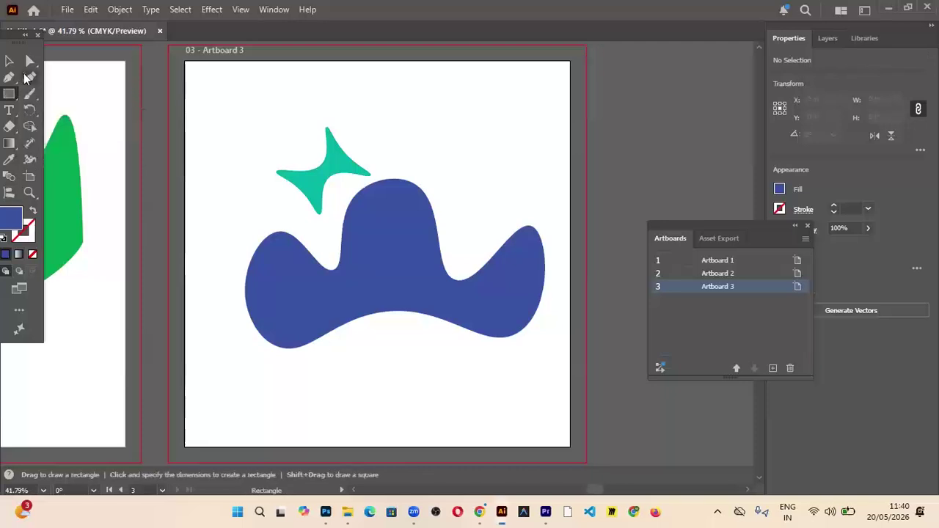
{"action": "left_click", "coordinate": [13, 65]}
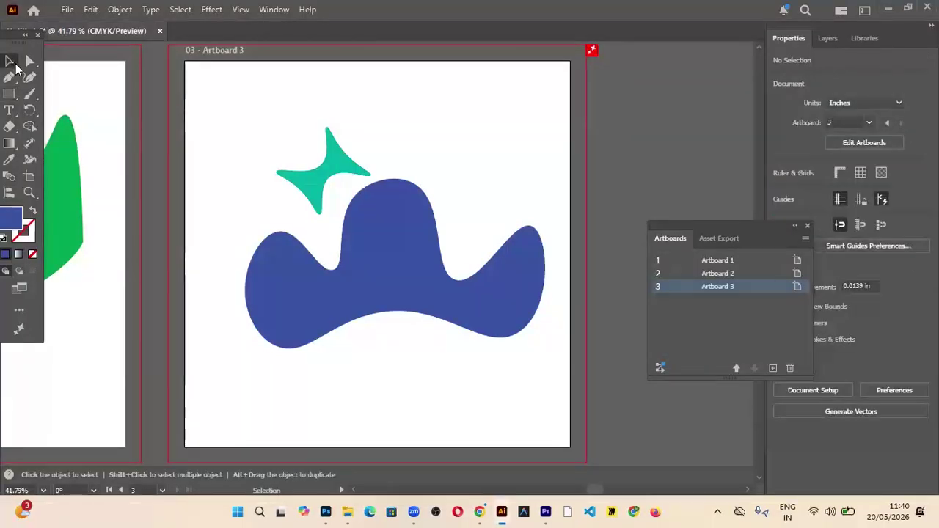
{"action": "left_click", "coordinate": [36, 63]}
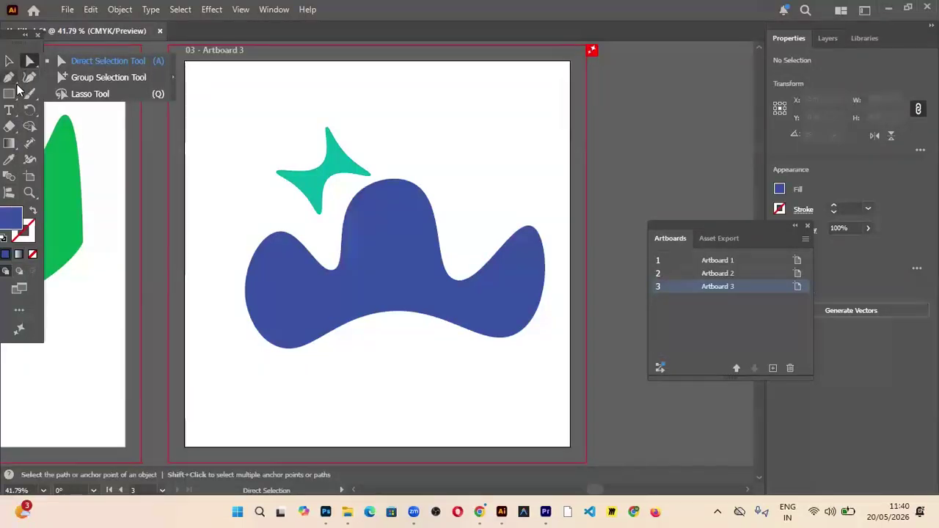
{"action": "left_click", "coordinate": [13, 80]}
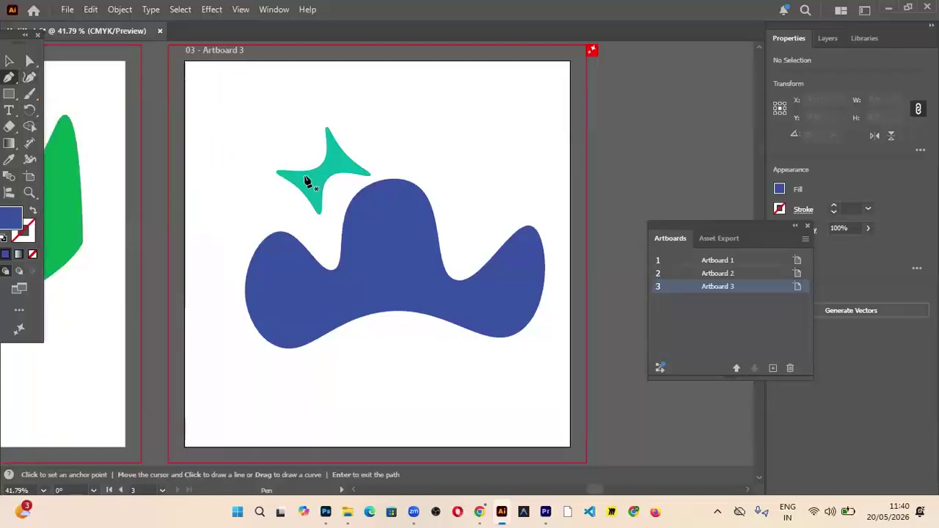
Activate the Paintbrush tool, add a fourth artboard, and show the Paintbrush tool's variants
{"action": "left_click", "coordinate": [36, 100]}
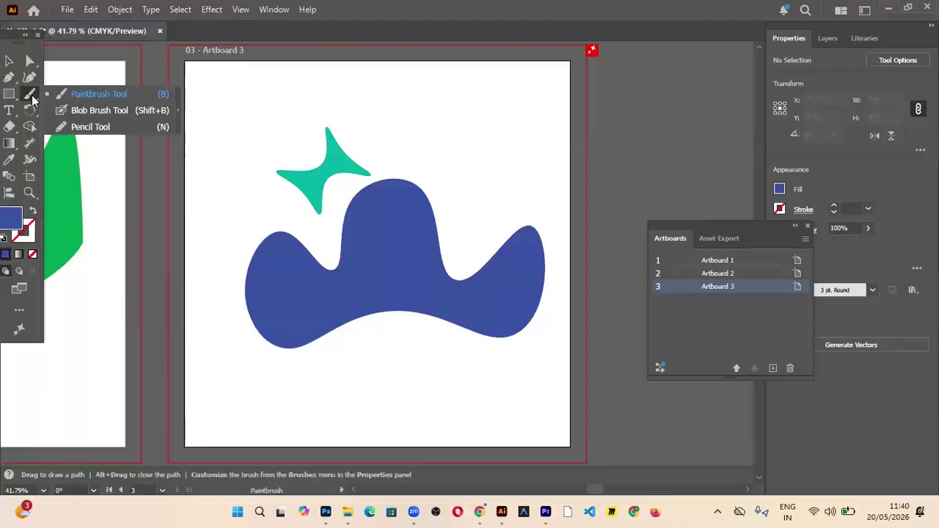
{"action": "left_click", "coordinate": [32, 100]}
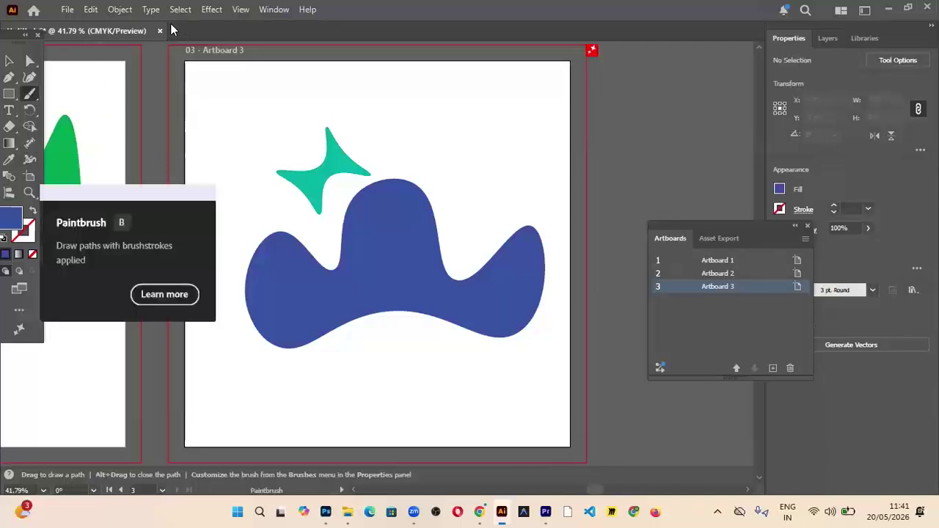
{"action": "left_click", "coordinate": [773, 369]}
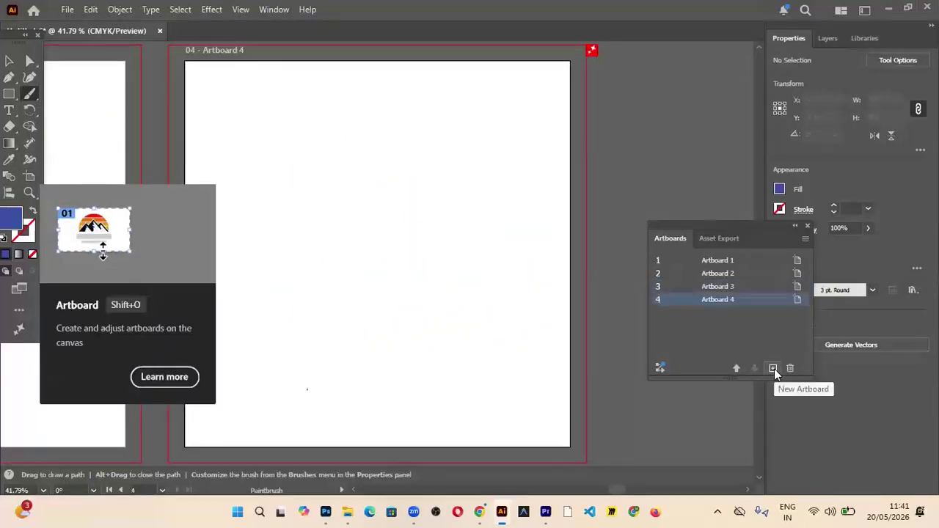
{"action": "right_click", "coordinate": [31, 96]}
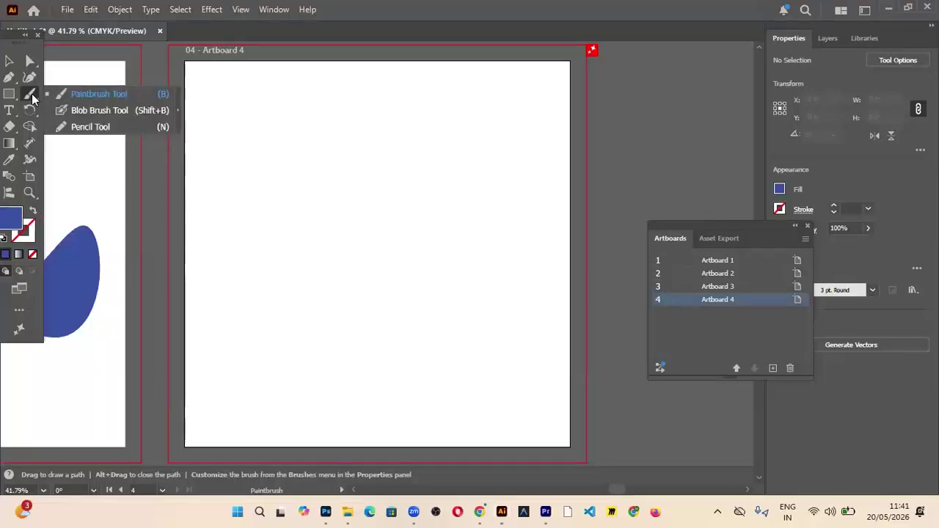
Paint five separate curved blue strokes across the upper half of Artboard 4 with the Paintbrush tool and close the Artboards panel
{"action": "left_click", "coordinate": [81, 95]}
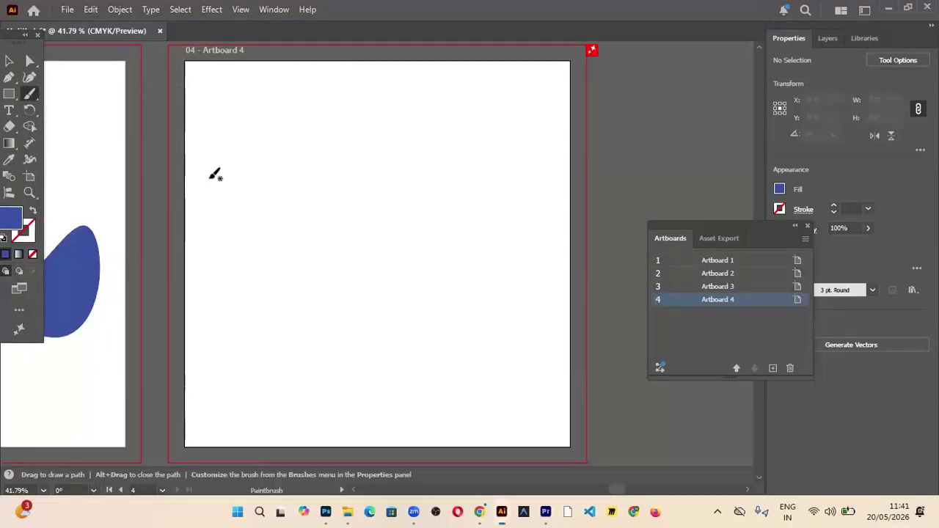
{"action": "left_click_drag", "start_coordinate": [228, 159], "coordinate": [281, 213]}
{"action": "mouse_move", "coordinate": [285, 125]}
{"action": "left_mouse_down"}
{"action": "mouse_move", "coordinate": [373, 204]}
{"action": "mouse_move", "coordinate": [376, 236]}
{"action": "left_mouse_up"}
{"action": "mouse_move", "coordinate": [296, 174]}
{"action": "left_mouse_down"}
{"action": "mouse_move", "coordinate": [339, 239]}
{"action": "mouse_move", "coordinate": [300, 287]}
{"action": "left_mouse_up"}
{"action": "left_click_drag", "start_coordinate": [236, 229], "coordinate": [261, 265]}
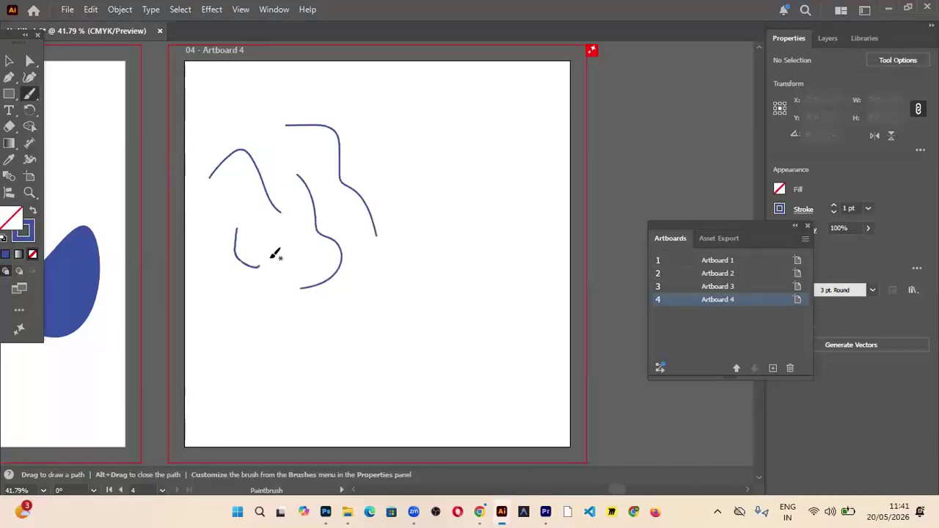
{"action": "mouse_move", "coordinate": [376, 110]}
{"action": "left_mouse_down"}
{"action": "mouse_move", "coordinate": [442, 149]}
{"action": "mouse_move", "coordinate": [456, 226]}
{"action": "left_mouse_up"}
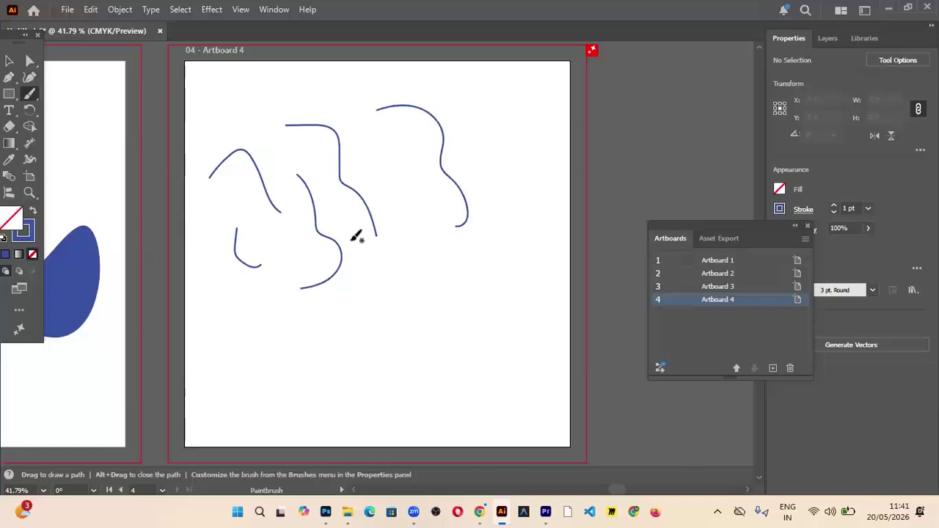
{"action": "left_click", "coordinate": [808, 226]}
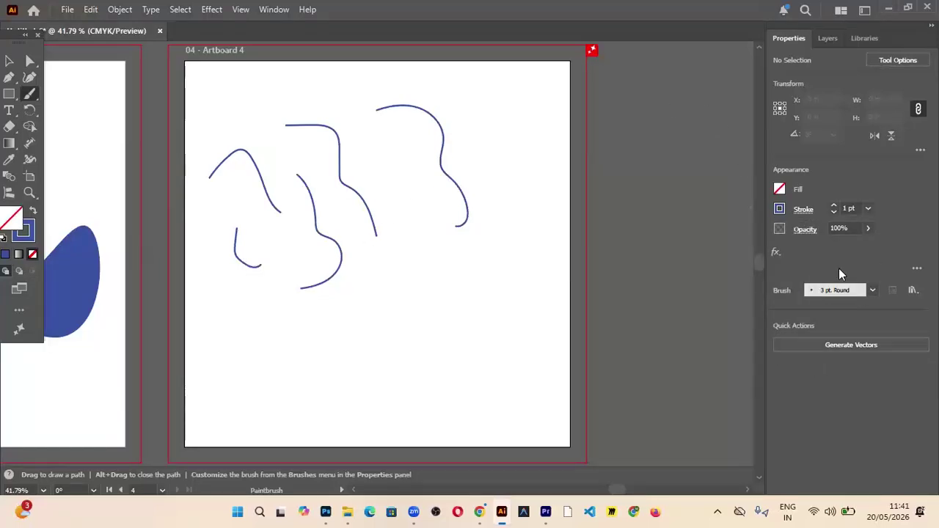
Choose the 2.00 bristle brush and paint two curved strokes in the lower middle of Artboard 4
{"action": "left_click", "coordinate": [835, 204]}
{"action": "left_click", "coordinate": [828, 288]}
{"action": "left_click", "coordinate": [799, 364]}
{"action": "left_click", "coordinate": [397, 308]}
{"action": "mouse_move", "coordinate": [412, 301]}
{"action": "left_mouse_down"}
{"action": "mouse_move", "coordinate": [463, 308]}
{"action": "mouse_move", "coordinate": [462, 369]}
{"action": "left_mouse_up"}
{"action": "left_click_drag", "start_coordinate": [427, 337], "coordinate": [433, 377]}
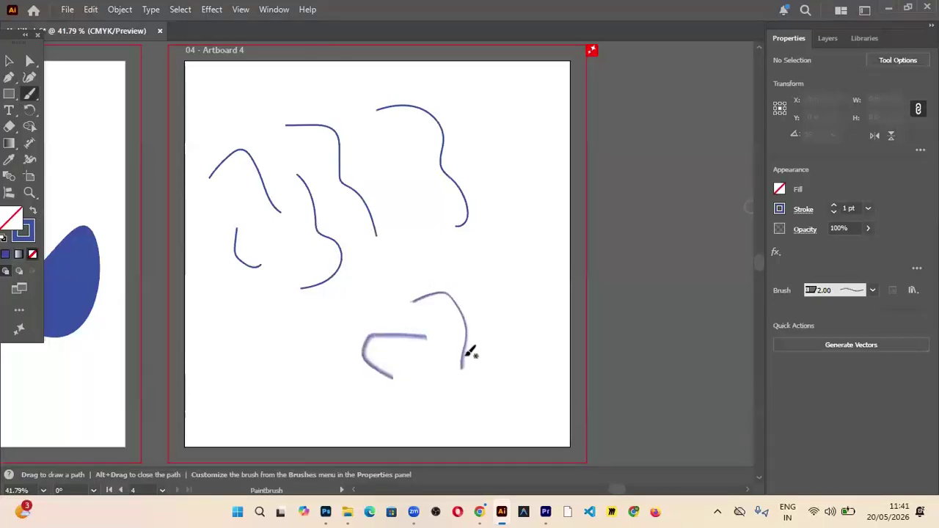
Choose the multi-line pattern brush and paint two bent strokes and three long wavy strokes across Artboard 4
{"action": "left_click", "coordinate": [827, 290]}
{"action": "left_click", "coordinate": [770, 384]}
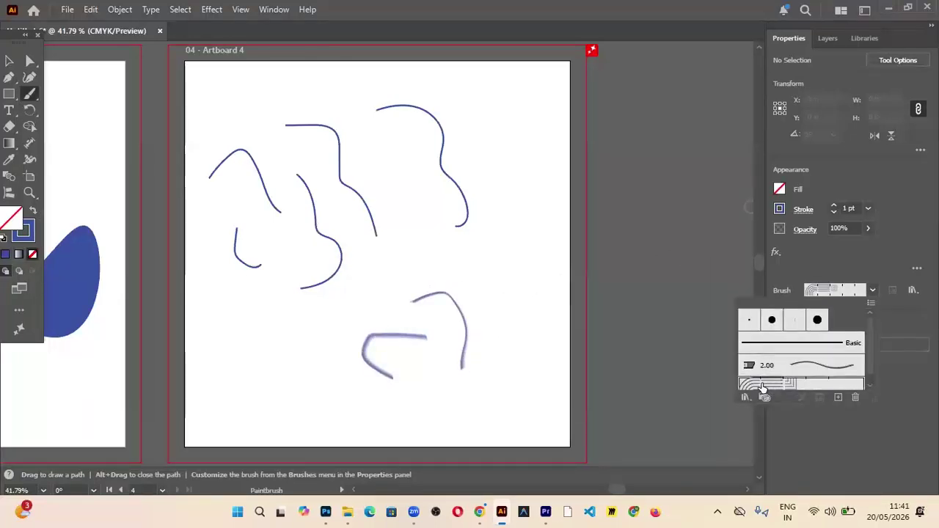
{"action": "left_click_drag", "start_coordinate": [490, 286], "coordinate": [501, 312]}
{"action": "left_click_drag", "start_coordinate": [482, 148], "coordinate": [534, 261]}
{"action": "mouse_move", "coordinate": [248, 357]}
{"action": "left_mouse_down"}
{"action": "mouse_move", "coordinate": [268, 324]}
{"action": "mouse_move", "coordinate": [291, 360]}
{"action": "mouse_move", "coordinate": [310, 316]}
{"action": "mouse_move", "coordinate": [329, 343]}
{"action": "mouse_move", "coordinate": [337, 296]}
{"action": "mouse_move", "coordinate": [375, 312]}
{"action": "left_mouse_up"}
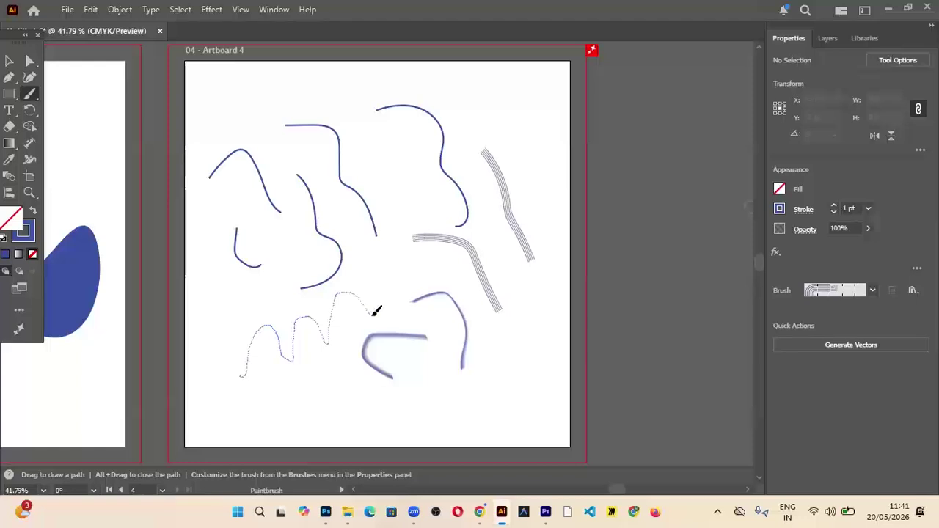
{"action": "left_click_drag", "start_coordinate": [431, 251], "coordinate": [424, 258]}
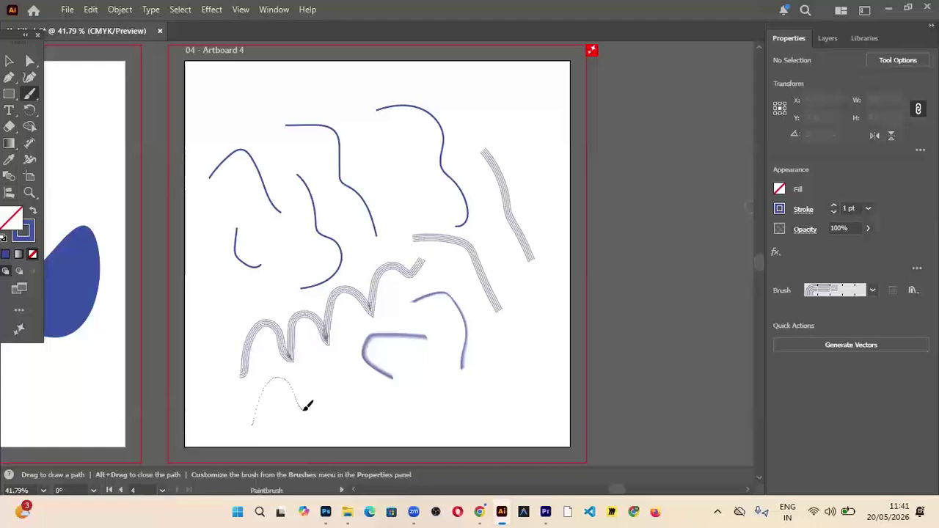
{"action": "mouse_move", "coordinate": [367, 403]}
{"action": "left_mouse_down"}
{"action": "mouse_move", "coordinate": [416, 409]}
{"action": "mouse_move", "coordinate": [436, 377]}
{"action": "left_mouse_up"}
{"action": "left_click_drag", "start_coordinate": [513, 388], "coordinate": [527, 345]}
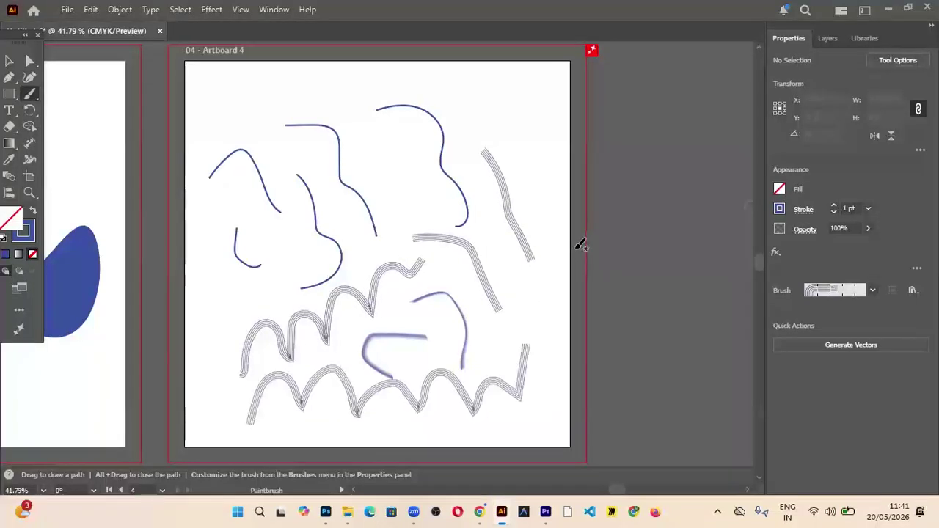
{"action": "mouse_move", "coordinate": [214, 134]}
{"action": "left_mouse_down"}
{"action": "mouse_move", "coordinate": [256, 77]}
{"action": "mouse_move", "coordinate": [372, 100]}
{"action": "mouse_move", "coordinate": [426, 79]}
{"action": "mouse_move", "coordinate": [477, 82]}
{"action": "mouse_move", "coordinate": [499, 104]}
{"action": "left_mouse_up"}
Choose the Touch Calligraphic brush and paint a short wavy stroke and a long looping zigzag over the upper curves
{"action": "left_click", "coordinate": [839, 293]}
{"action": "scroll", "coordinate": [810, 357], "scroll_direction": "down", "scroll_amount": 1}
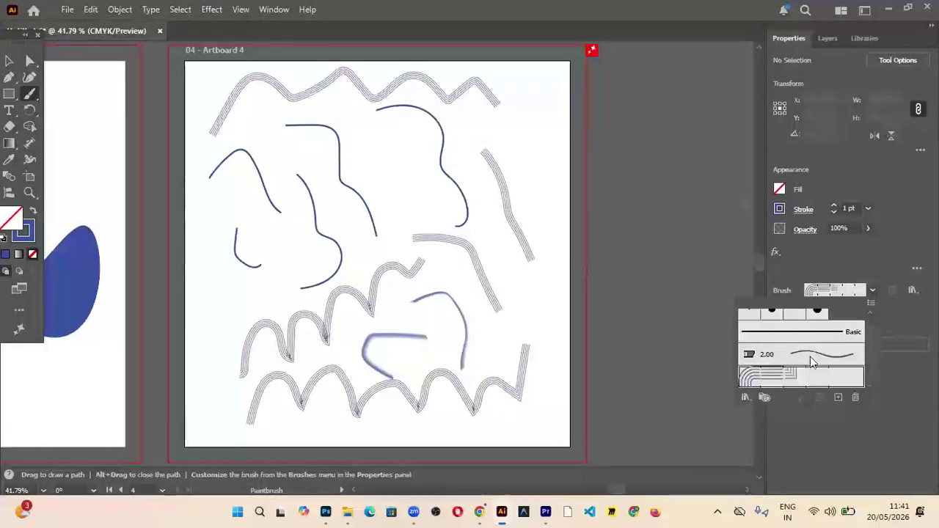
{"action": "scroll", "coordinate": [873, 334], "scroll_direction": "up", "scroll_amount": 1}
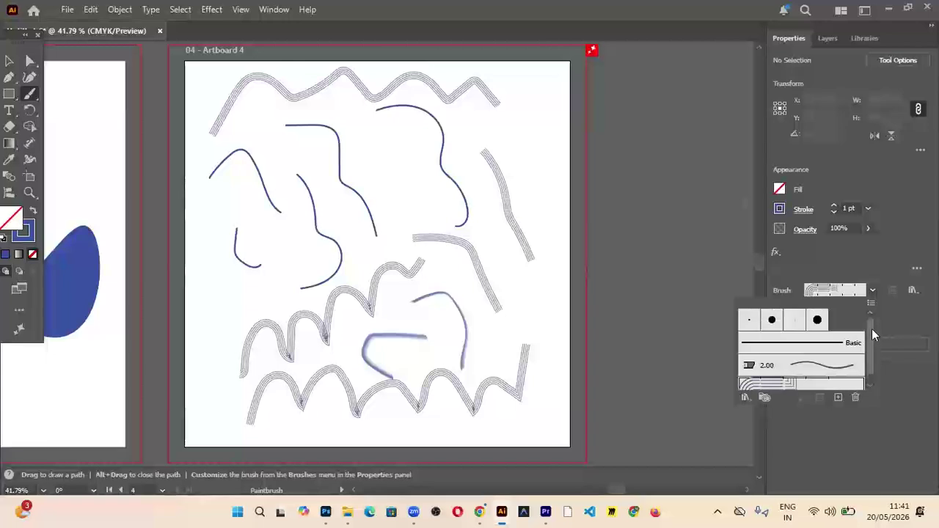
{"action": "scroll", "coordinate": [846, 355], "scroll_direction": "down", "scroll_amount": 1}
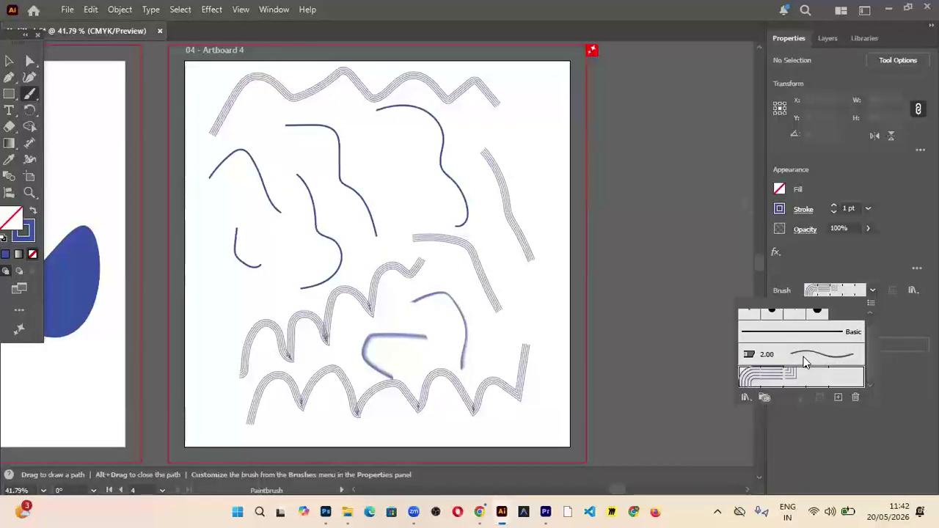
{"action": "scroll", "coordinate": [796, 356], "scroll_direction": "up", "scroll_amount": 1}
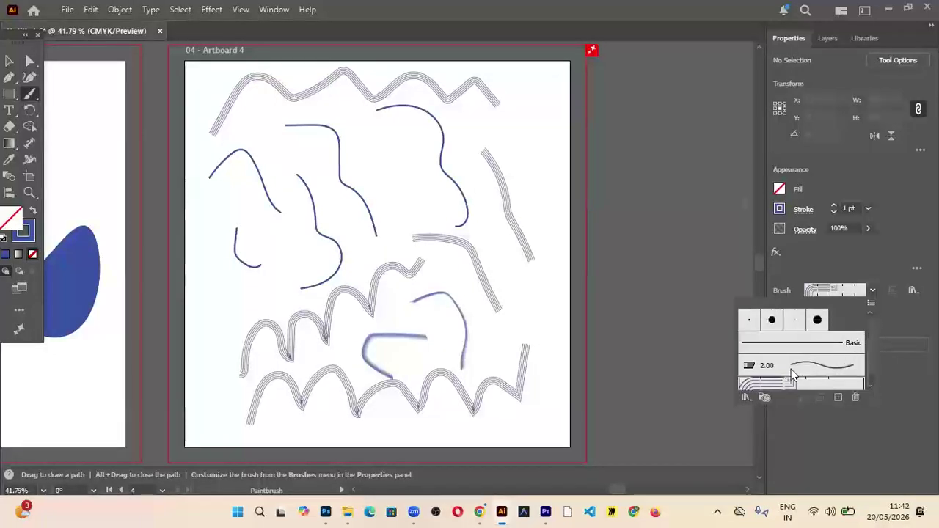
{"action": "left_click", "coordinate": [815, 320]}
{"action": "mouse_move", "coordinate": [314, 176]}
{"action": "left_mouse_down"}
{"action": "mouse_move", "coordinate": [367, 143]}
{"action": "mouse_move", "coordinate": [475, 136]}
{"action": "left_mouse_up"}
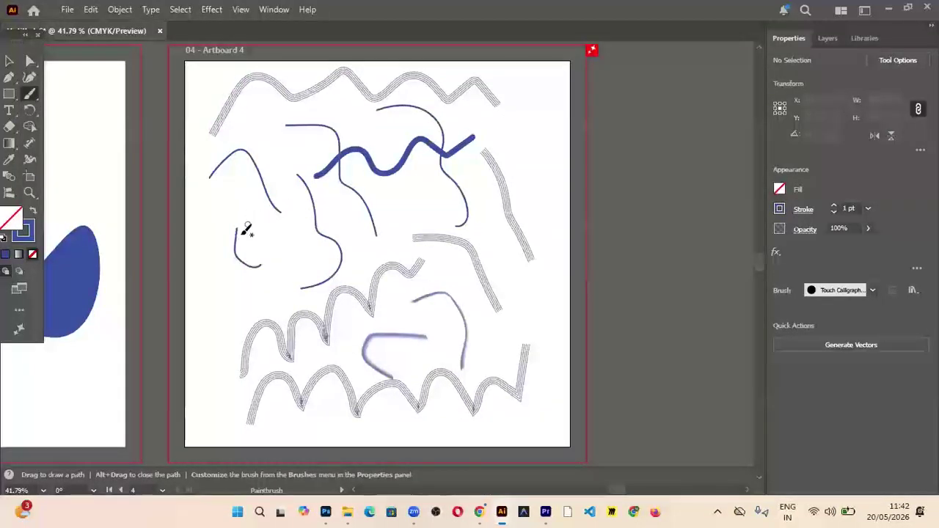
{"action": "mouse_move", "coordinate": [225, 250]}
{"action": "left_mouse_down"}
{"action": "mouse_move", "coordinate": [248, 215]}
{"action": "mouse_move", "coordinate": [269, 232]}
{"action": "mouse_move", "coordinate": [286, 201]}
{"action": "mouse_move", "coordinate": [324, 216]}
{"action": "mouse_move", "coordinate": [345, 191]}
{"action": "mouse_move", "coordinate": [376, 204]}
{"action": "mouse_move", "coordinate": [396, 179]}
{"action": "mouse_move", "coordinate": [442, 196]}
{"action": "mouse_move", "coordinate": [507, 167]}
{"action": "mouse_move", "coordinate": [541, 188]}
{"action": "mouse_move", "coordinate": [534, 199]}
{"action": "mouse_move", "coordinate": [483, 199]}
{"action": "mouse_move", "coordinate": [466, 215]}
{"action": "mouse_move", "coordinate": [432, 223]}
{"action": "mouse_move", "coordinate": [404, 210]}
{"action": "mouse_move", "coordinate": [291, 234]}
{"action": "mouse_move", "coordinate": [234, 243]}
{"action": "left_mouse_up"}
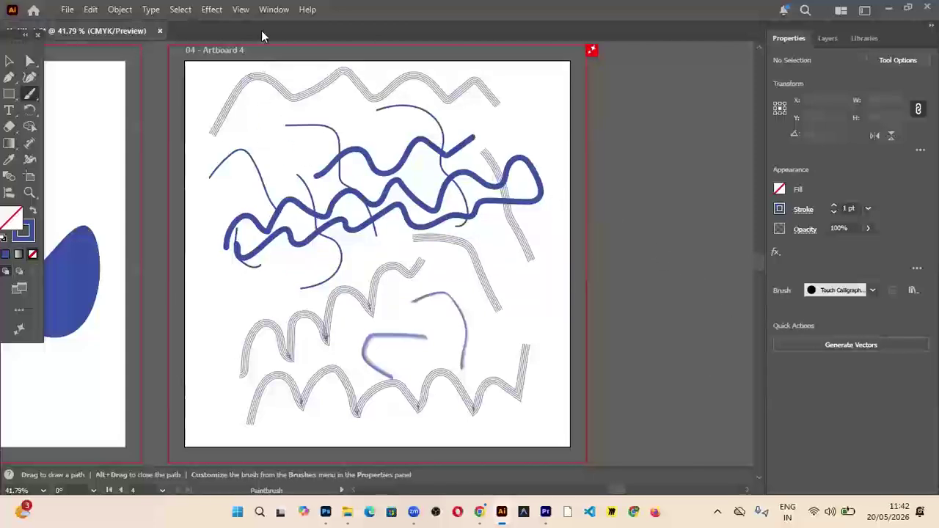
{"action": "left_click", "coordinate": [270, 10]}
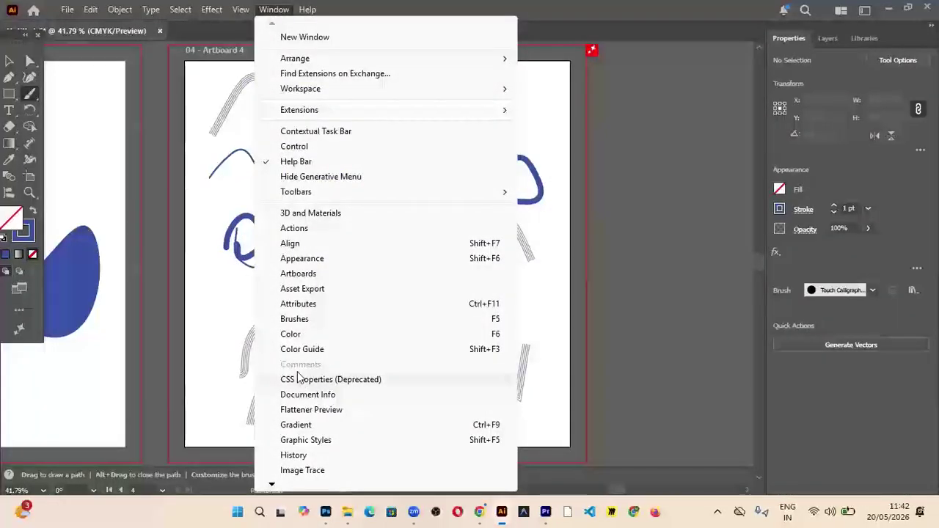
{"action": "left_click", "coordinate": [297, 303]}
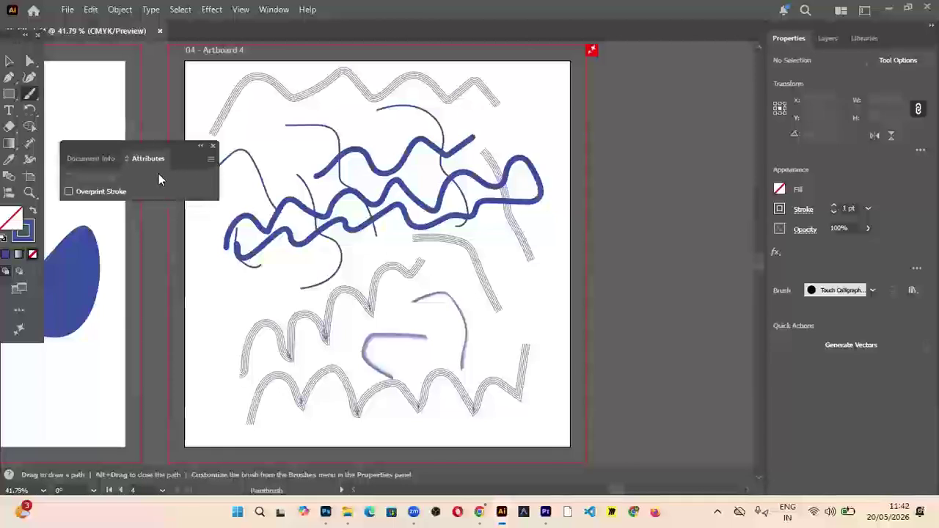
{"action": "left_click", "coordinate": [211, 160]}
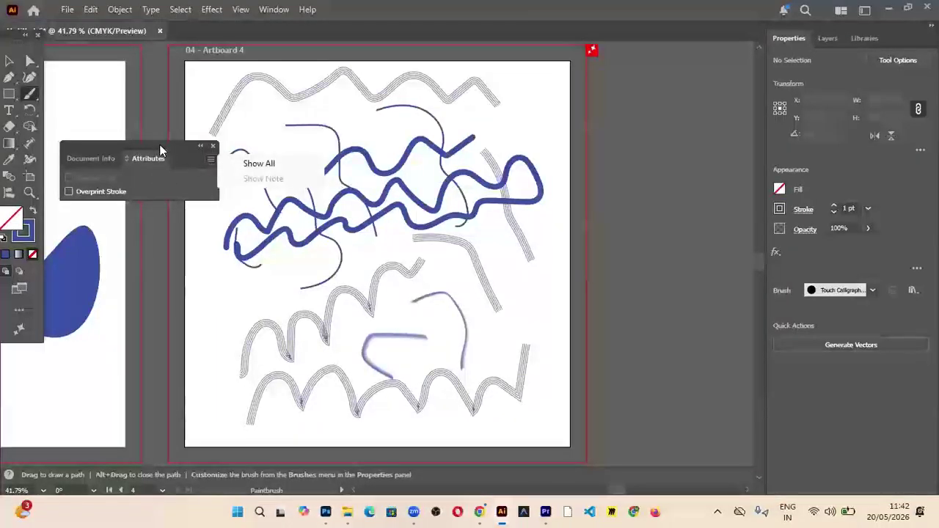
{"action": "double_click", "coordinate": [161, 145]}
{"action": "left_click", "coordinate": [107, 183]}
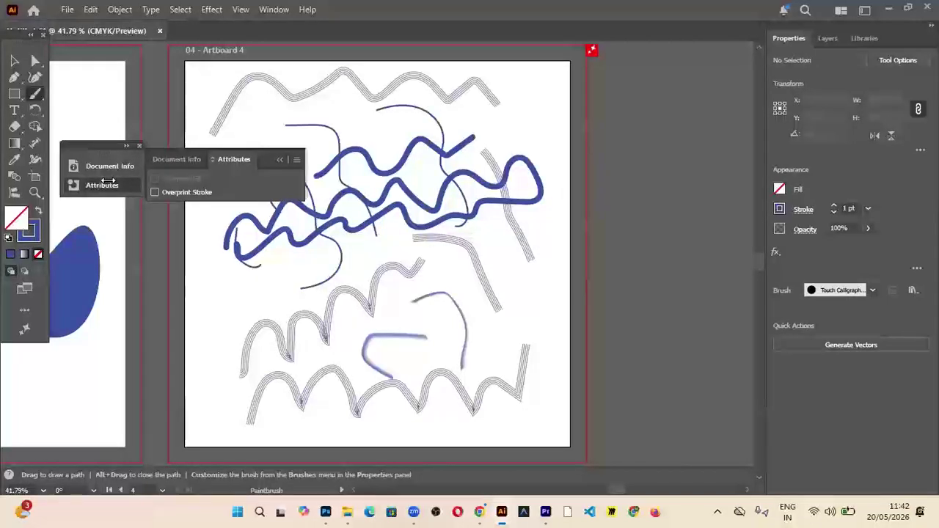
{"action": "left_click", "coordinate": [176, 159]}
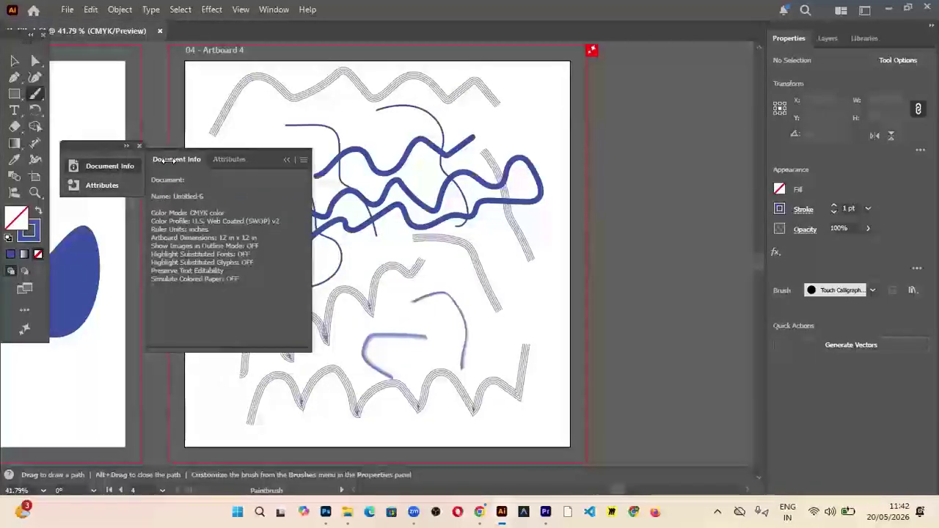
{"action": "left_click", "coordinate": [214, 157]}
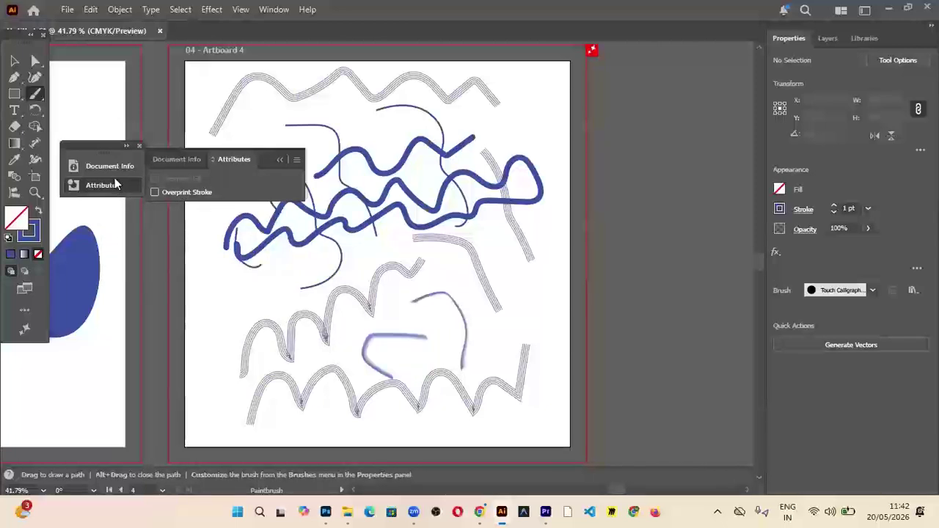
{"action": "left_click", "coordinate": [141, 147]}
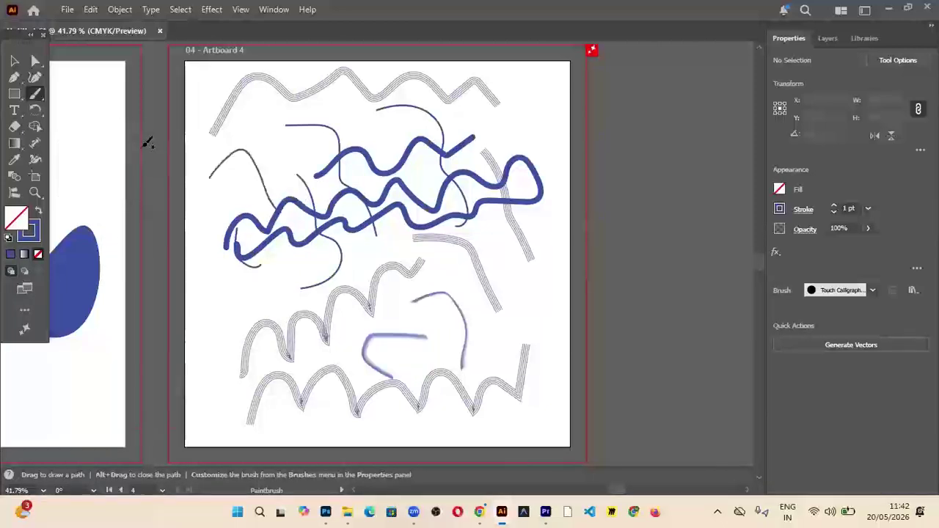
Add a fifth artboard to the document and close the Artboards panel
{"action": "left_click", "coordinate": [274, 8]}
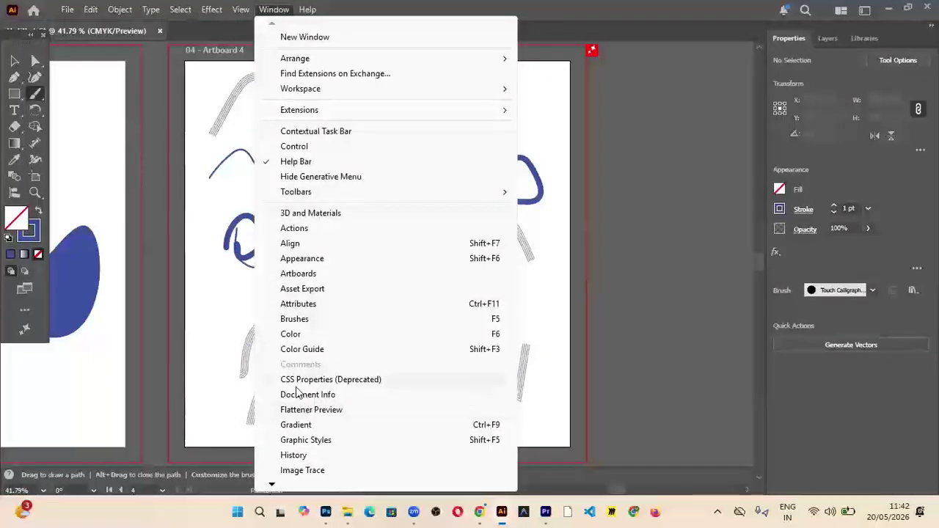
{"action": "left_click", "coordinate": [297, 273]}
{"action": "left_click", "coordinate": [773, 367]}
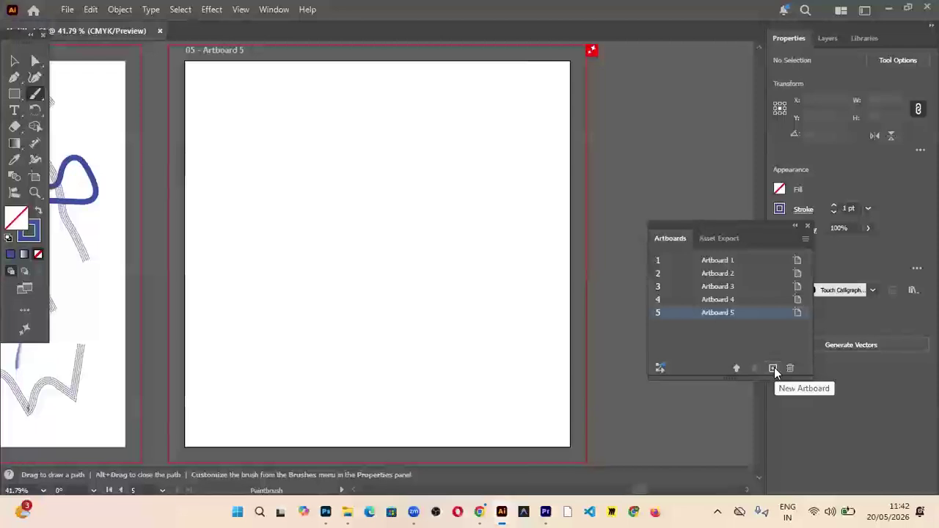
{"action": "left_click", "coordinate": [805, 227]}
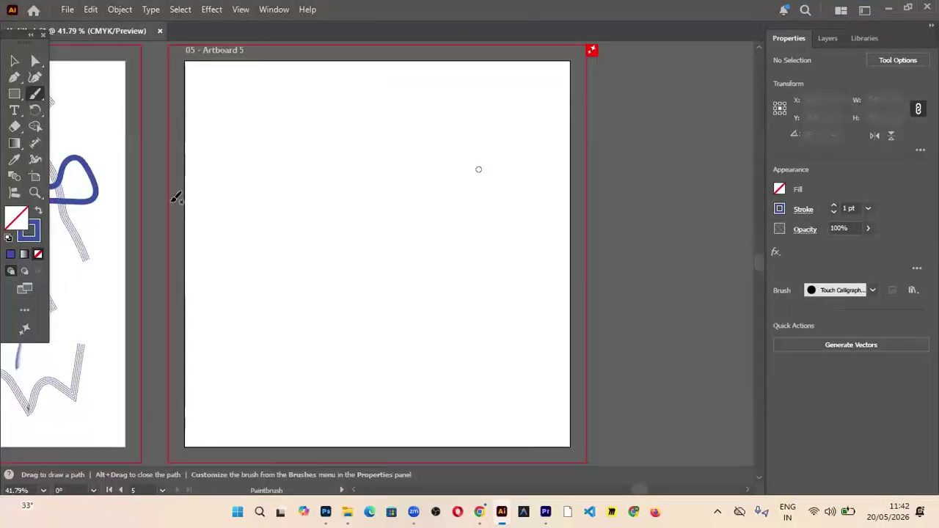
Paint a freehand four-sided outline with the Paintbrush tool on the left half of Artboard 5
{"action": "left_click", "coordinate": [35, 93]}
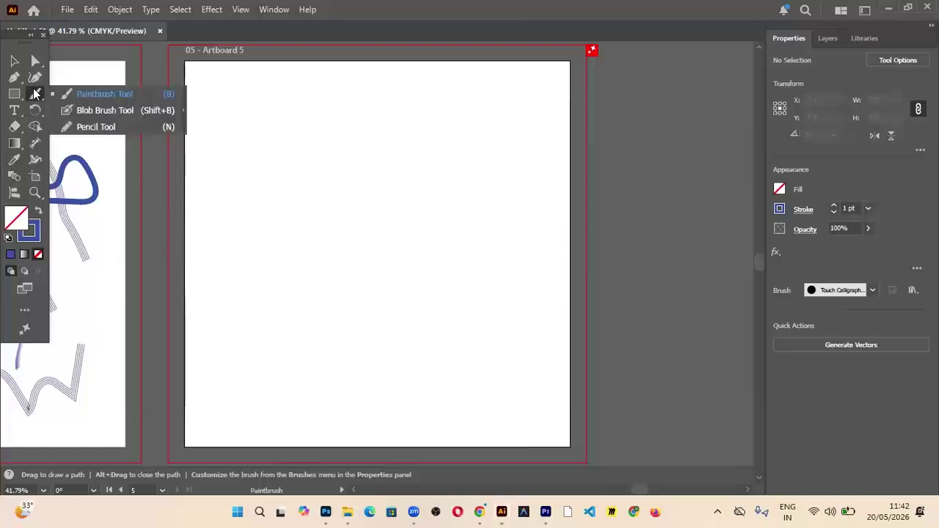
{"action": "left_click", "coordinate": [88, 94]}
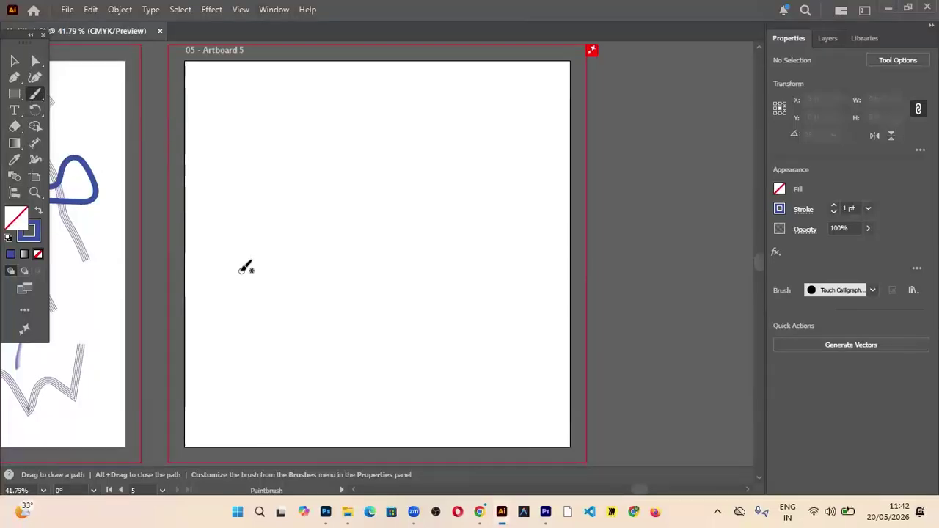
{"action": "mouse_move", "coordinate": [242, 270]}
{"action": "left_mouse_down"}
{"action": "mouse_move", "coordinate": [246, 186]}
{"action": "mouse_move", "coordinate": [375, 176]}
{"action": "mouse_move", "coordinate": [394, 240]}
{"action": "mouse_move", "coordinate": [389, 275]}
{"action": "mouse_move", "coordinate": [290, 286]}
{"action": "mouse_move", "coordinate": [237, 272]}
{"action": "left_mouse_up"}
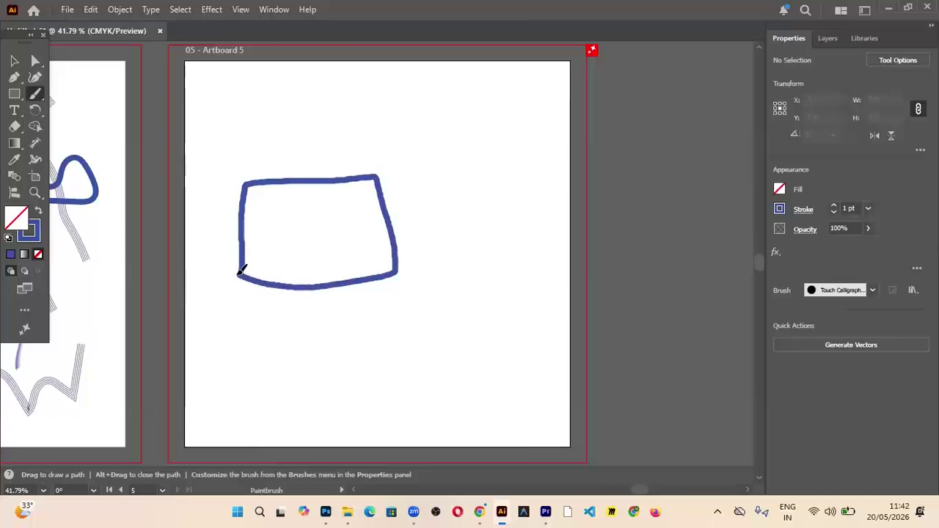
Load the Artistic_Calligraphic brush library, choose the 50 pt. Round brush and close the library
{"action": "left_click", "coordinate": [840, 291]}
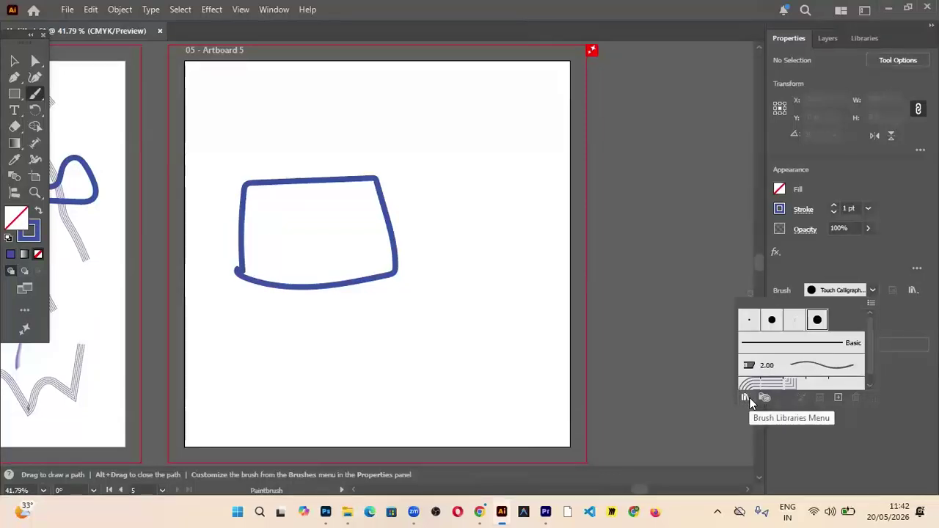
{"action": "left_click", "coordinate": [748, 400]}
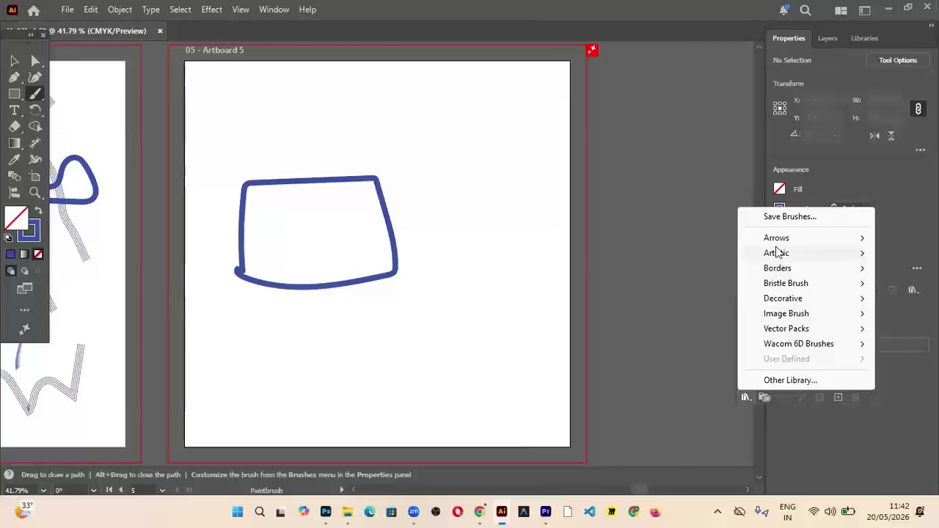
{"action": "mouse_move", "coordinate": [776, 239]}
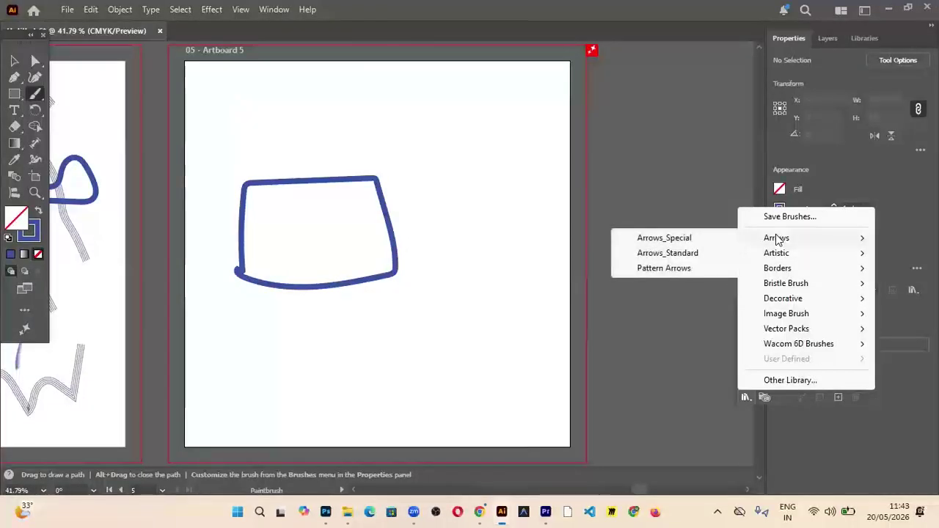
{"action": "mouse_move", "coordinate": [776, 257]}
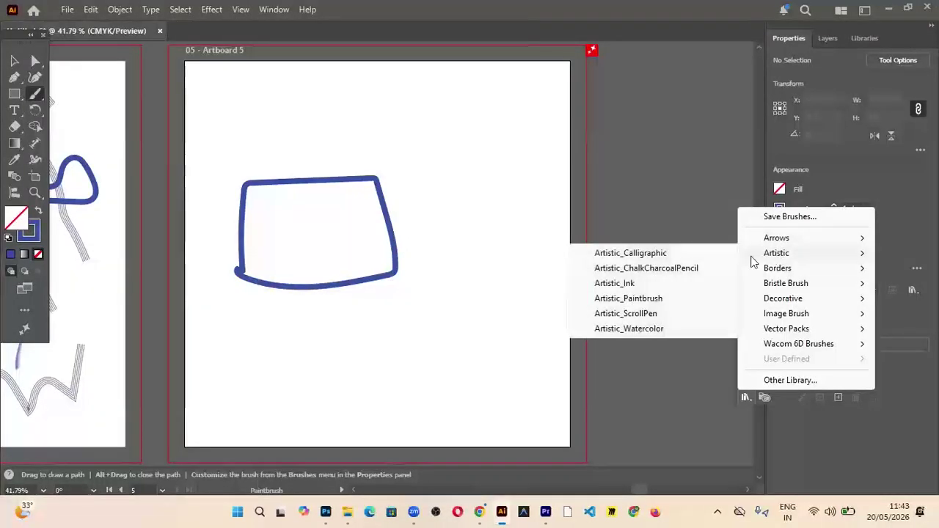
{"action": "left_click", "coordinate": [642, 259]}
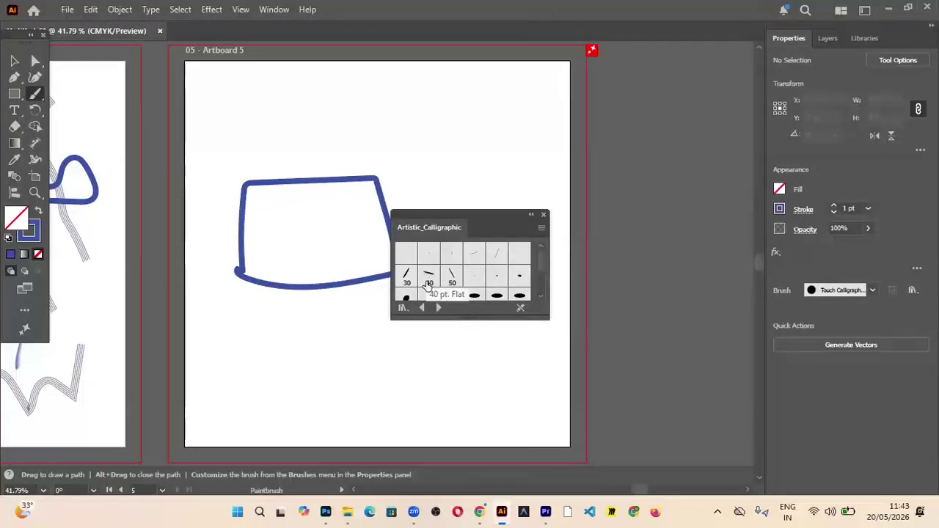
{"action": "scroll", "coordinate": [429, 282], "scroll_direction": "down", "scroll_amount": 3}
{"action": "left_click", "coordinate": [451, 283]}
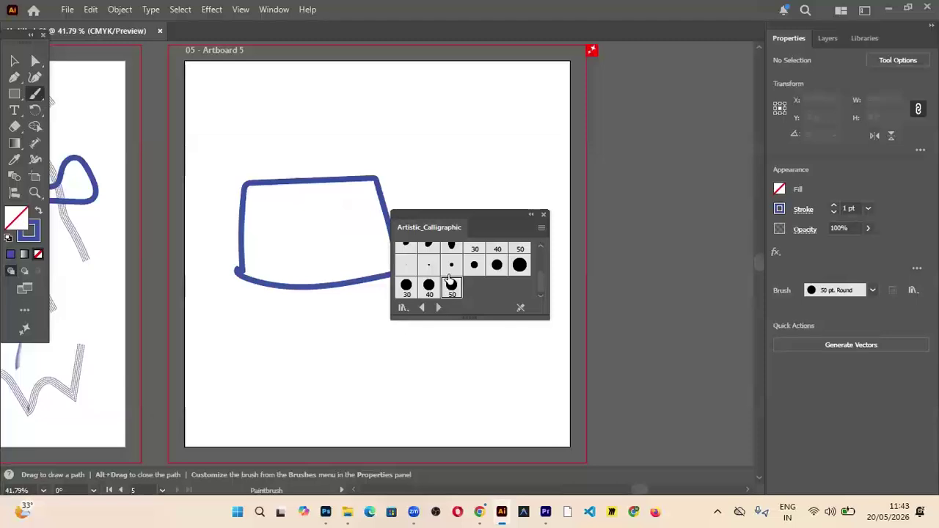
{"action": "scroll", "coordinate": [450, 279], "scroll_direction": "up", "scroll_amount": 2}
{"action": "left_click", "coordinate": [543, 214]}
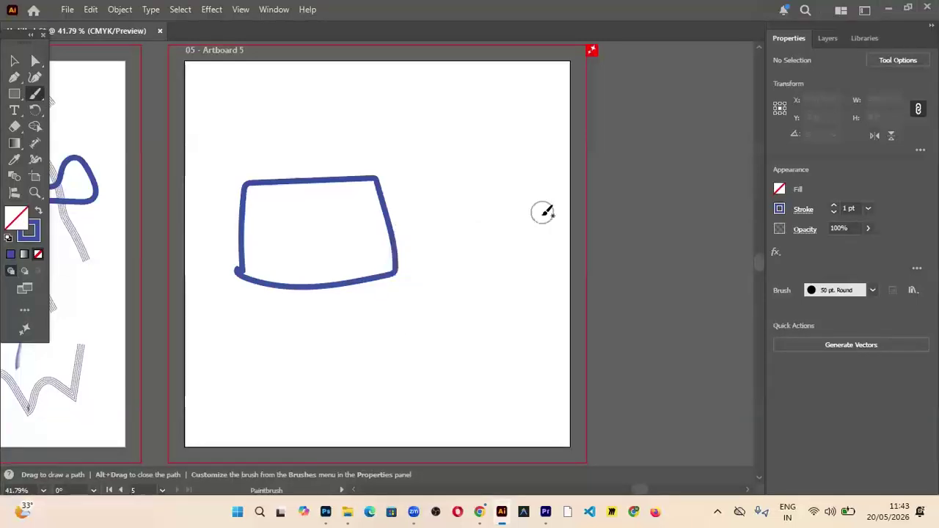
Select the freehand outline, load the Artistic_Calligraphic brush library, apply the 30, 40 and 50 pt. Oval brushes in turn and close the library
{"action": "left_click", "coordinate": [14, 60]}
{"action": "left_click", "coordinate": [314, 179]}
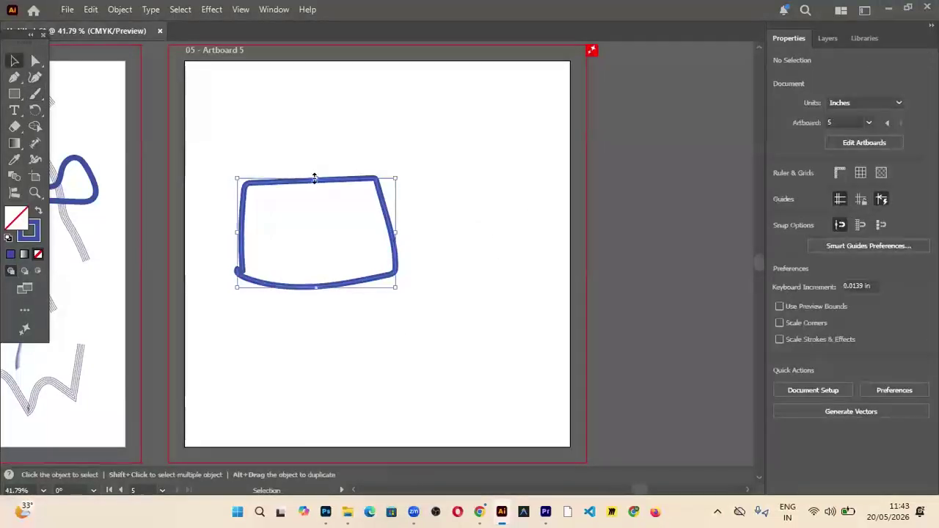
{"action": "left_click", "coordinate": [840, 287]}
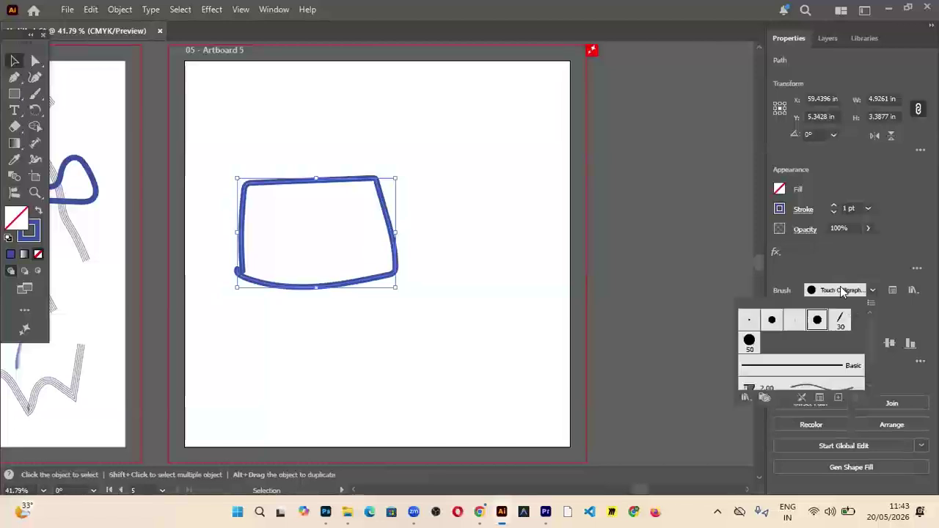
{"action": "left_click", "coordinate": [745, 397]}
{"action": "mouse_move", "coordinate": [778, 255]}
{"action": "left_click", "coordinate": [628, 254]}
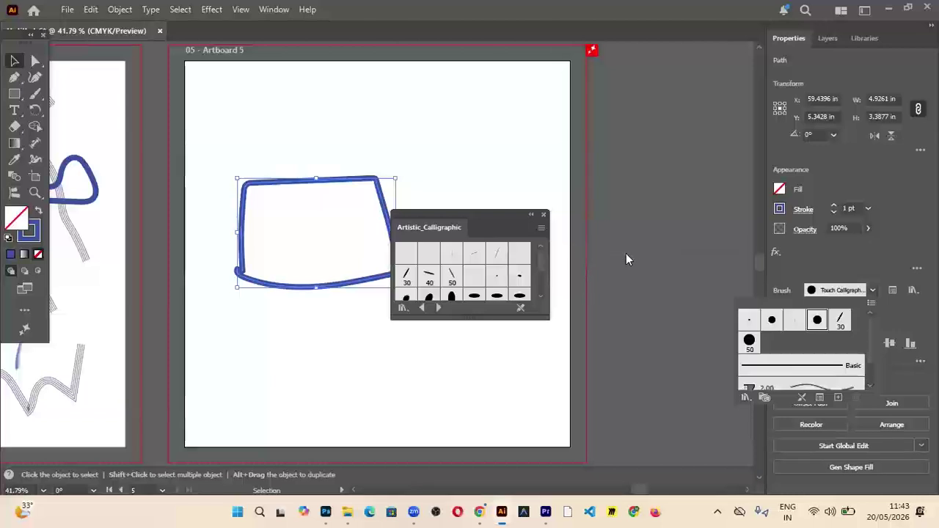
{"action": "left_click", "coordinate": [476, 297]}
{"action": "left_click", "coordinate": [499, 297]}
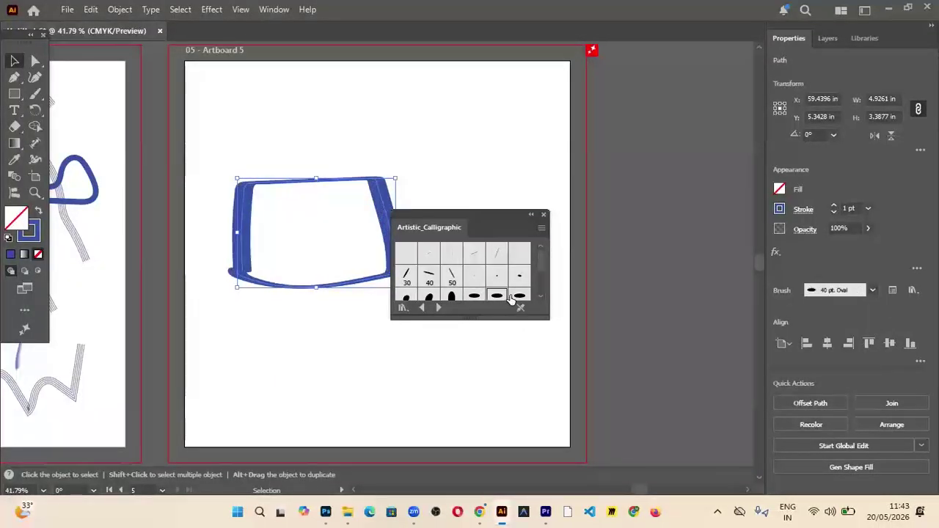
{"action": "left_click", "coordinate": [519, 296]}
{"action": "left_click", "coordinate": [543, 216]}
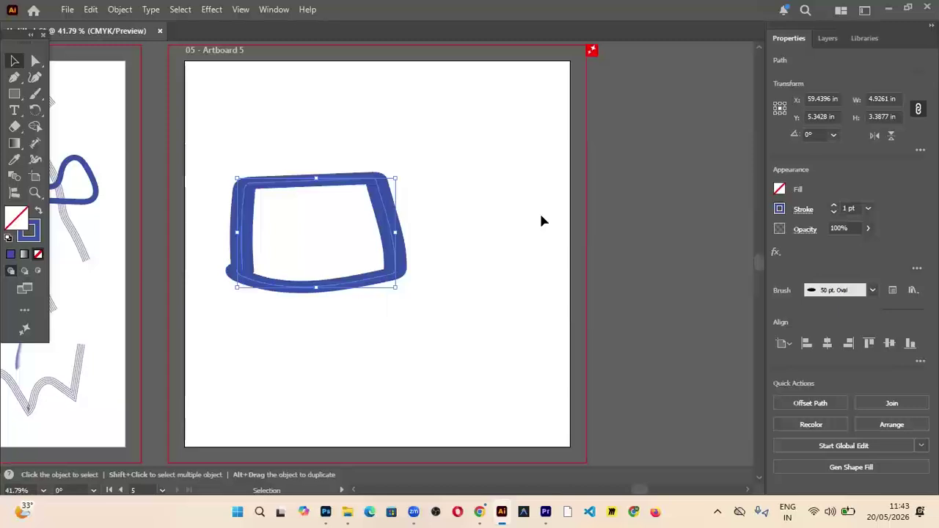
Load the Borders_Decorative brush library and apply the Accordian Fold brush to the selected outline
{"action": "left_click", "coordinate": [831, 289]}
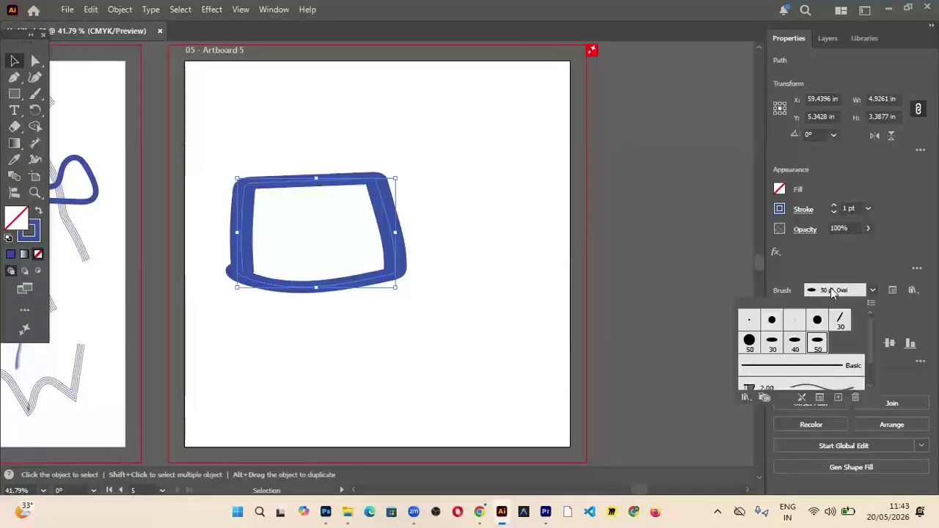
{"action": "left_click", "coordinate": [747, 396]}
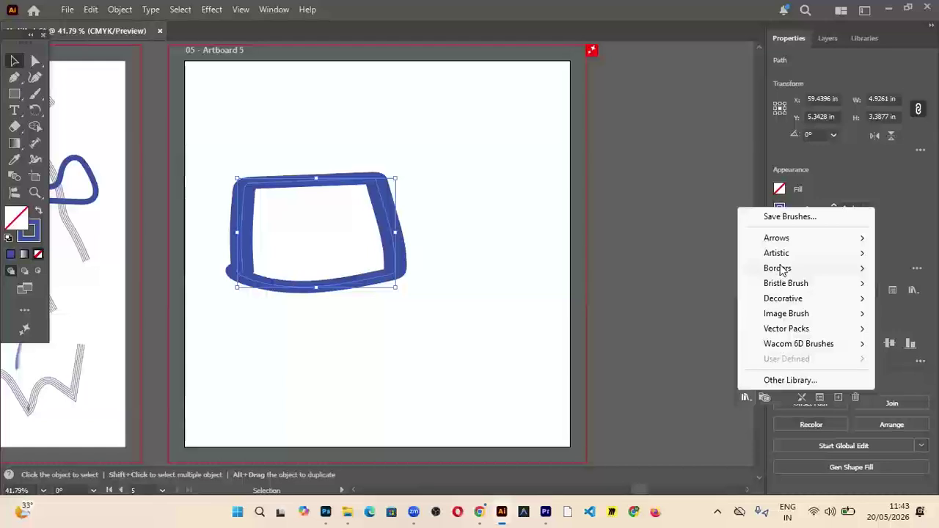
{"action": "mouse_move", "coordinate": [782, 256]}
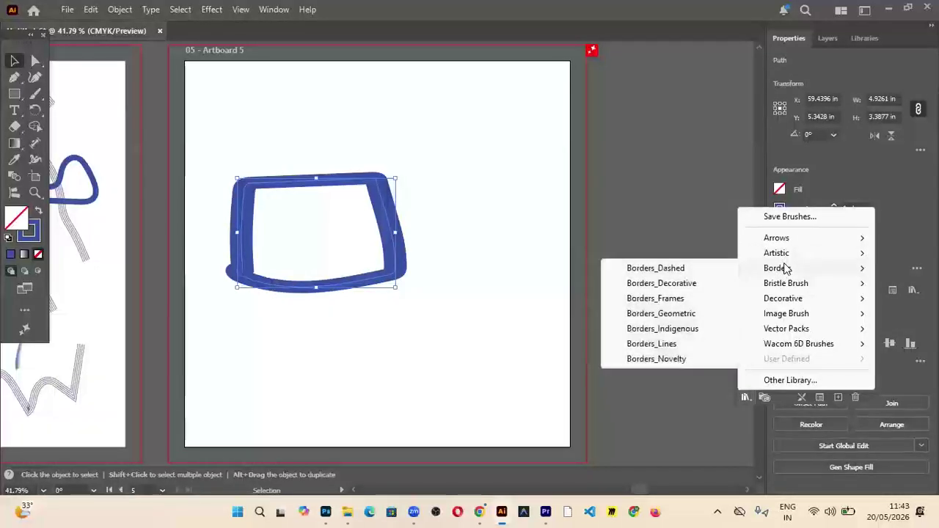
{"action": "left_click", "coordinate": [676, 283]}
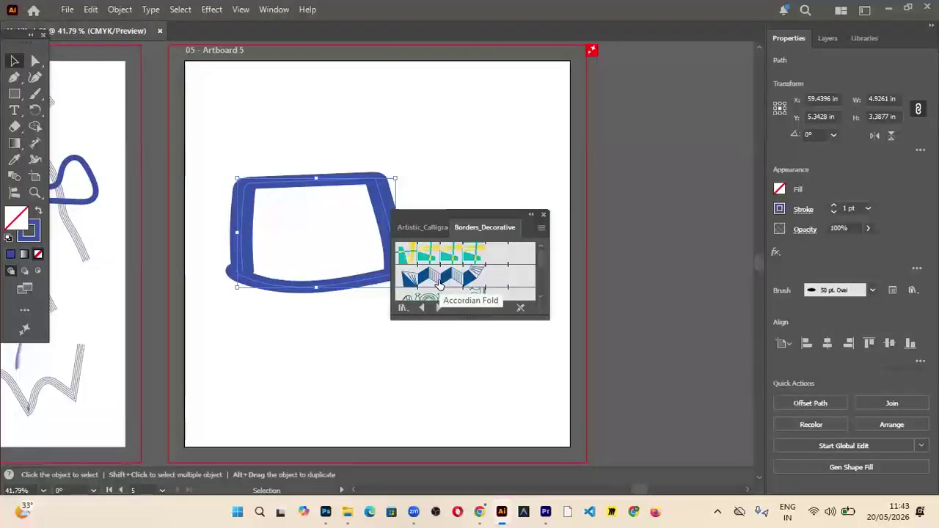
{"action": "left_click", "coordinate": [437, 283]}
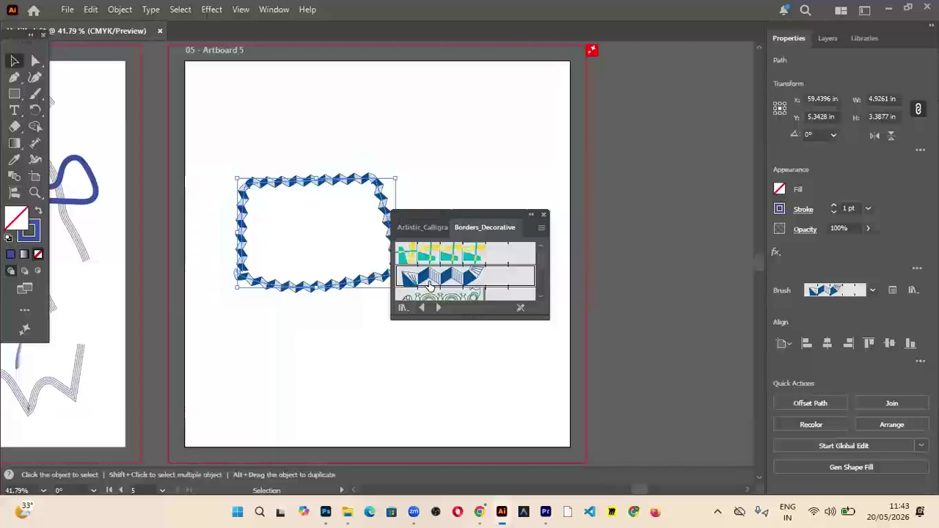
Try a series of Borders_Decorative pattern brushes on the outline, from the teal and yellow pattern to the purple rosettes with small triangles
{"action": "left_click", "coordinate": [434, 260]}
{"action": "scroll", "coordinate": [435, 262], "scroll_direction": "down", "scroll_amount": 2}
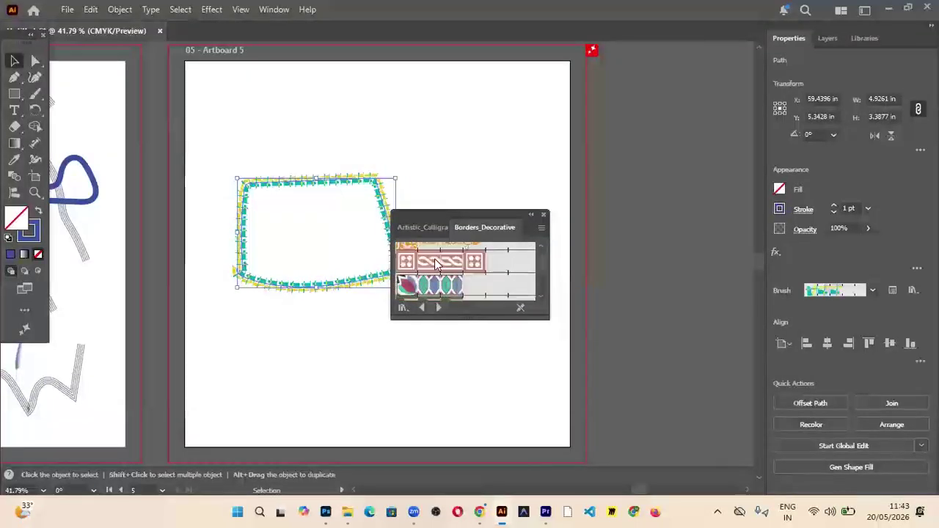
{"action": "left_click", "coordinate": [435, 263]}
{"action": "left_click", "coordinate": [434, 284]}
{"action": "scroll", "coordinate": [435, 282], "scroll_direction": "down", "scroll_amount": 1}
{"action": "left_click", "coordinate": [435, 273]}
{"action": "left_click", "coordinate": [435, 286]}
{"action": "scroll", "coordinate": [436, 284], "scroll_direction": "down", "scroll_amount": 1}
{"action": "left_click", "coordinate": [435, 276]}
{"action": "left_click", "coordinate": [435, 253]}
{"action": "left_click", "coordinate": [436, 295]}
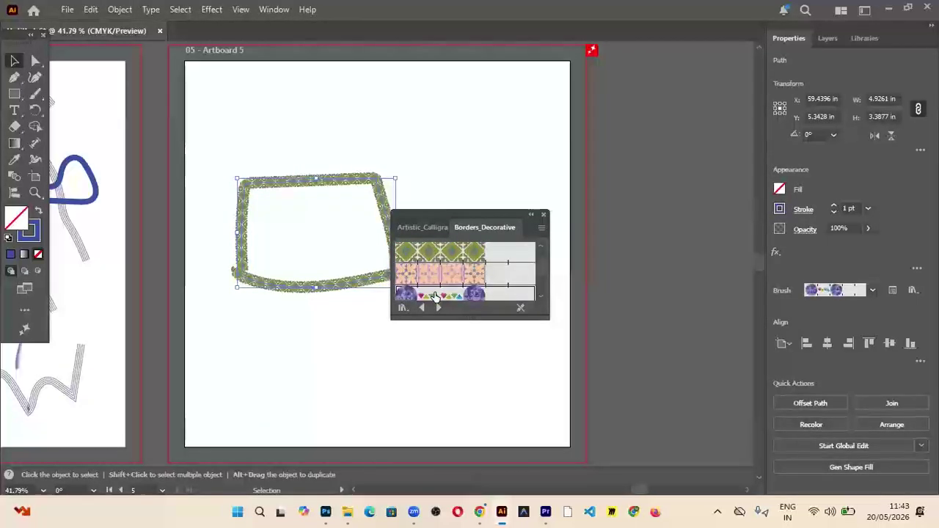
Try brushes further down the Borders_Decorative library on the outline and reapply the Accordian Fold brush
{"action": "scroll", "coordinate": [435, 297], "scroll_direction": "down", "scroll_amount": 1}
{"action": "left_click", "coordinate": [435, 277]}
{"action": "scroll", "coordinate": [434, 289], "scroll_direction": "down", "scroll_amount": 1}
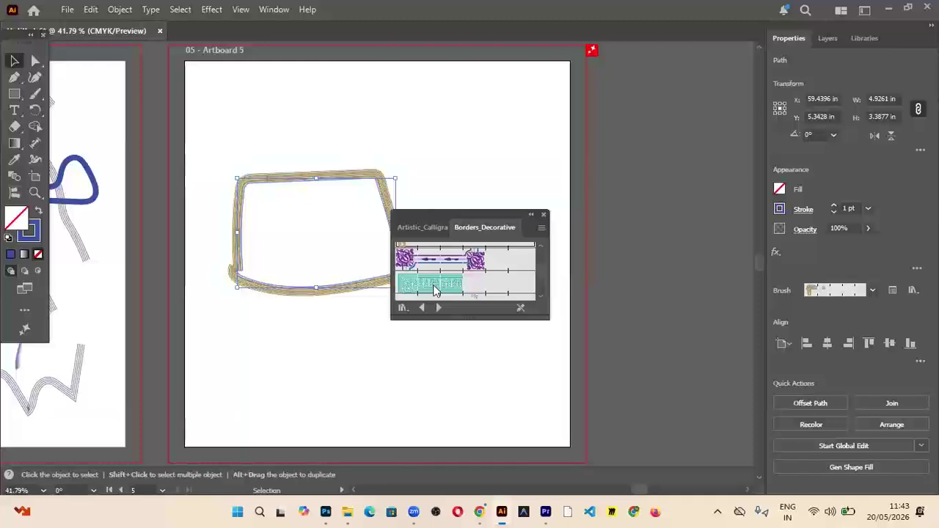
{"action": "scroll", "coordinate": [434, 289], "scroll_direction": "down", "scroll_amount": 1}
{"action": "scroll", "coordinate": [410, 286], "scroll_direction": "down", "scroll_amount": 1}
{"action": "left_click", "coordinate": [404, 287]}
{"action": "scroll", "coordinate": [469, 277], "scroll_direction": "up", "scroll_amount": 3}
{"action": "scroll", "coordinate": [470, 277], "scroll_direction": "down", "scroll_amount": 2}
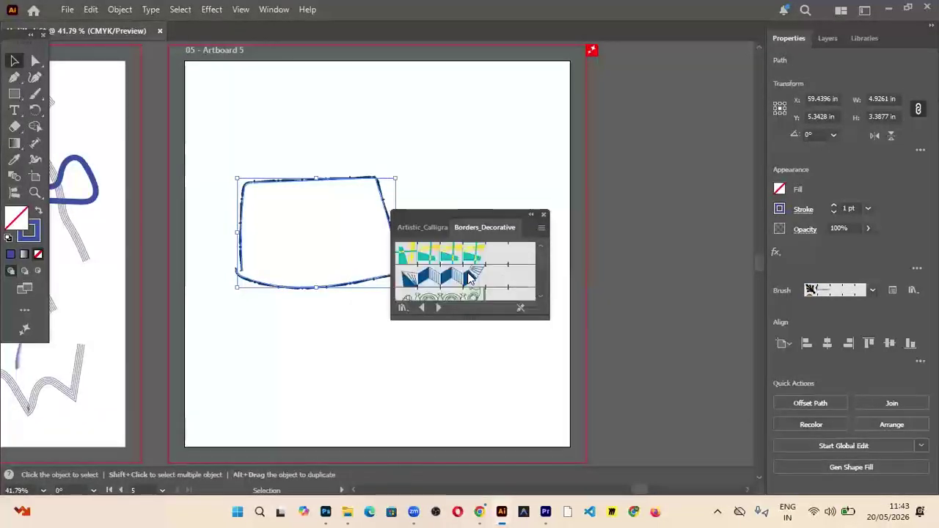
{"action": "left_click", "coordinate": [431, 280]}
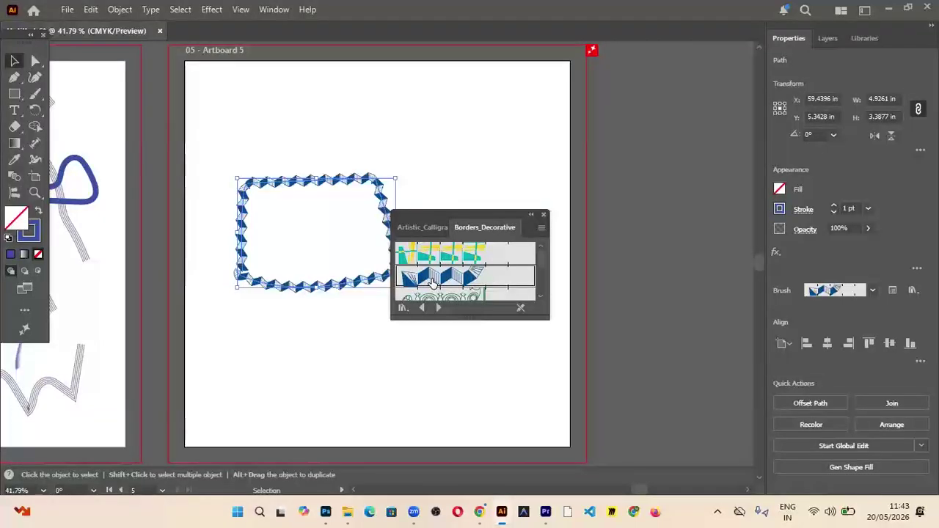
Load the Bristle Brush Library, enlarge its panel and try several bristle brushes, including sizes 1.00 and 3.00, on the outline
{"action": "left_click", "coordinate": [401, 308]}
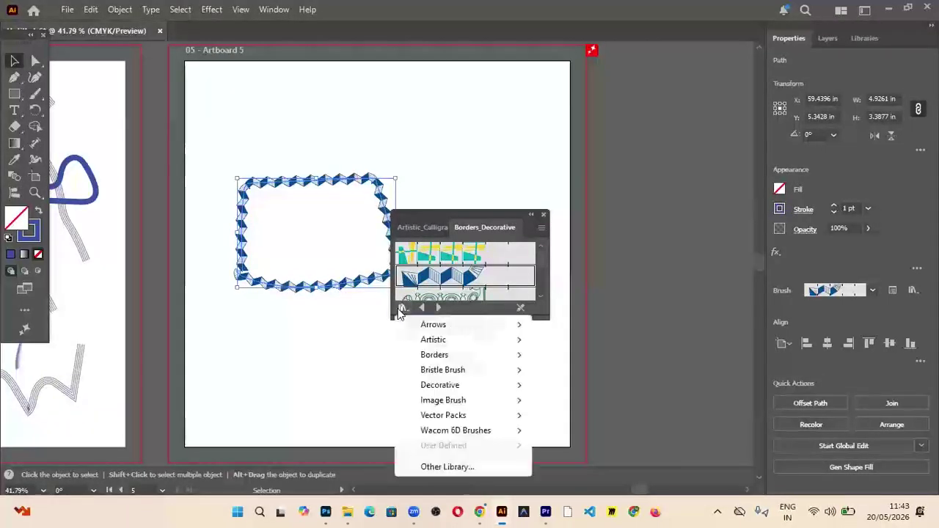
{"action": "mouse_move", "coordinate": [444, 376]}
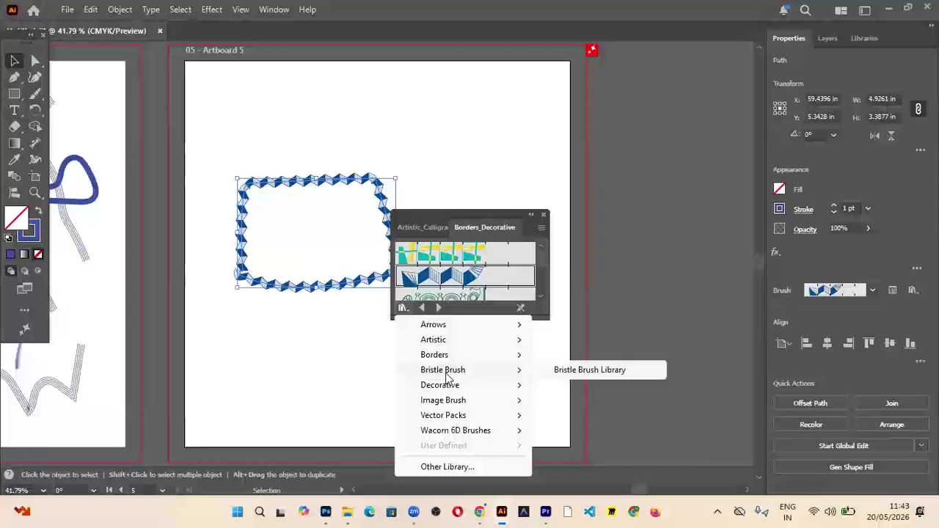
{"action": "left_click", "coordinate": [565, 373]}
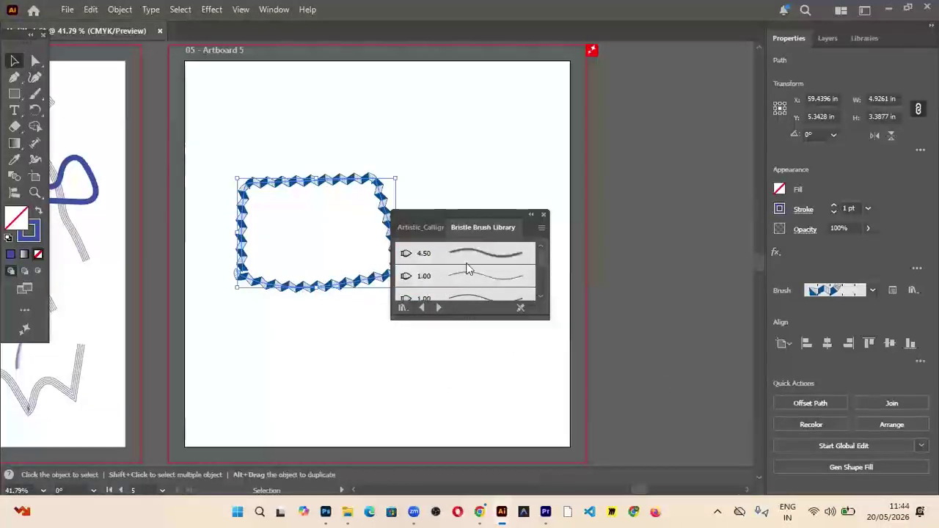
{"action": "left_click", "coordinate": [469, 276]}
{"action": "left_click", "coordinate": [470, 296]}
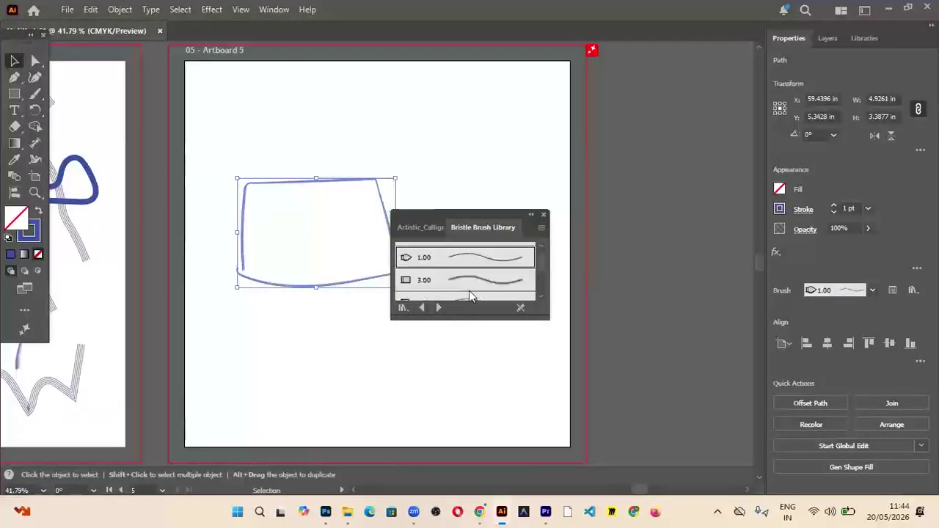
{"action": "left_click_drag", "start_coordinate": [477, 319], "coordinate": [487, 418]}
{"action": "left_click", "coordinate": [476, 313]}
{"action": "left_click", "coordinate": [476, 329]}
{"action": "scroll", "coordinate": [476, 333], "scroll_direction": "up", "scroll_amount": 3}
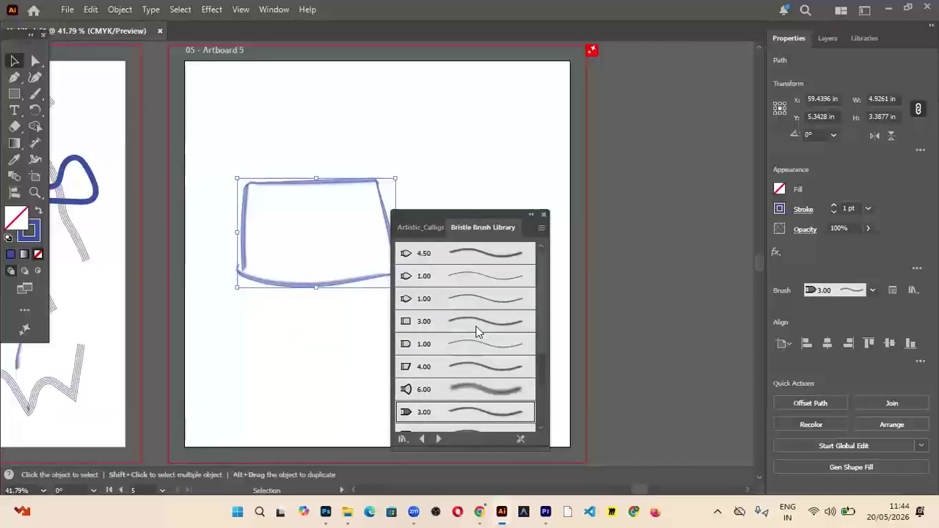
{"action": "scroll", "coordinate": [481, 256], "scroll_direction": "down", "scroll_amount": 3}
{"action": "left_click", "coordinate": [487, 352]}
Load the Decorative_Banners and Seals library and try the orange, blue, green-edged and red-edged banner brushes on the outline
{"action": "left_click", "coordinate": [403, 439]}
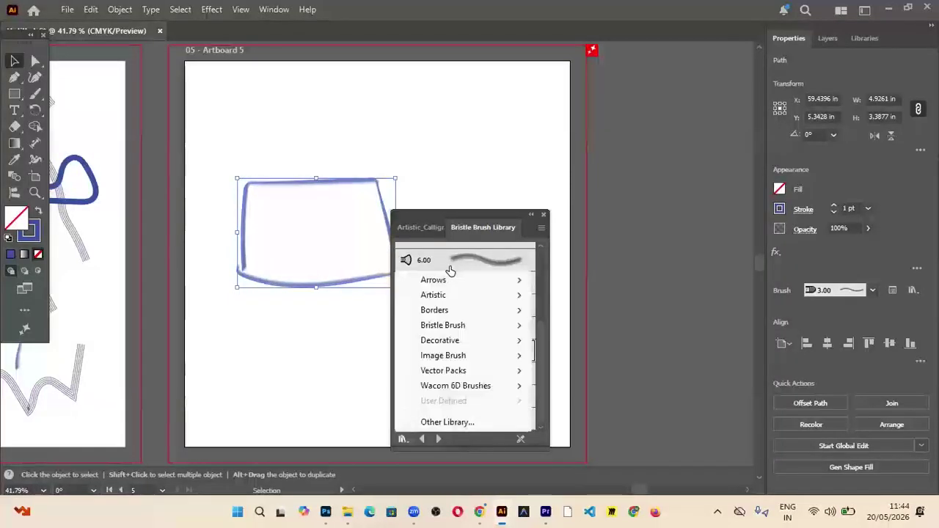
{"action": "mouse_move", "coordinate": [435, 345]}
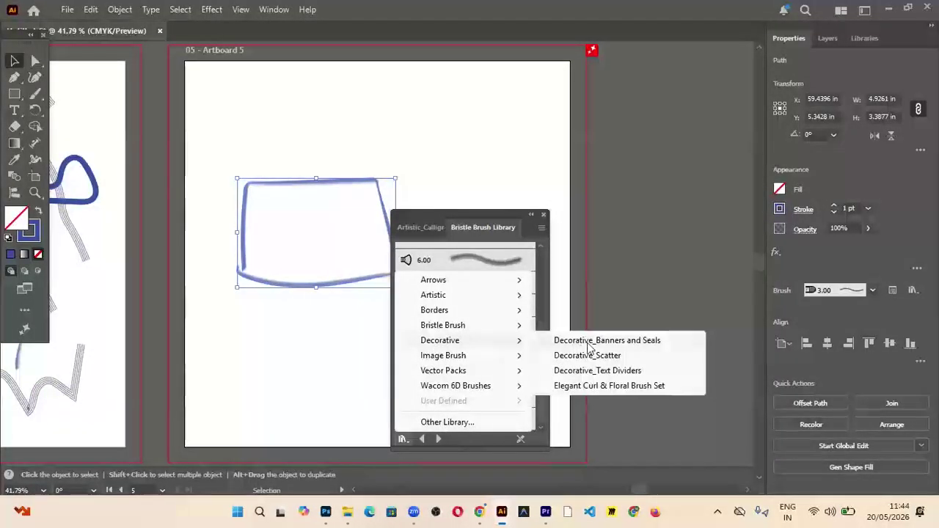
{"action": "left_click", "coordinate": [594, 341]}
{"action": "left_click", "coordinate": [463, 280]}
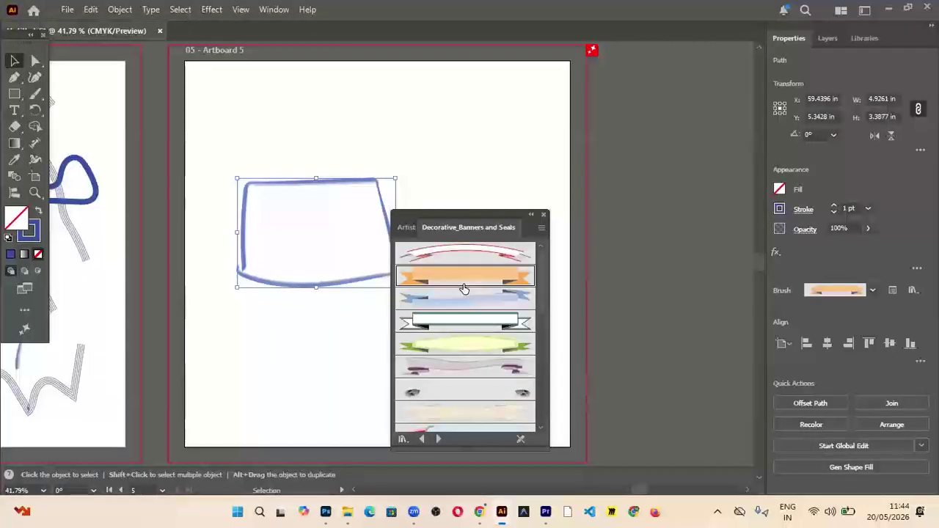
{"action": "left_click", "coordinate": [467, 300]}
{"action": "left_click", "coordinate": [464, 321]}
{"action": "left_click", "coordinate": [463, 255]}
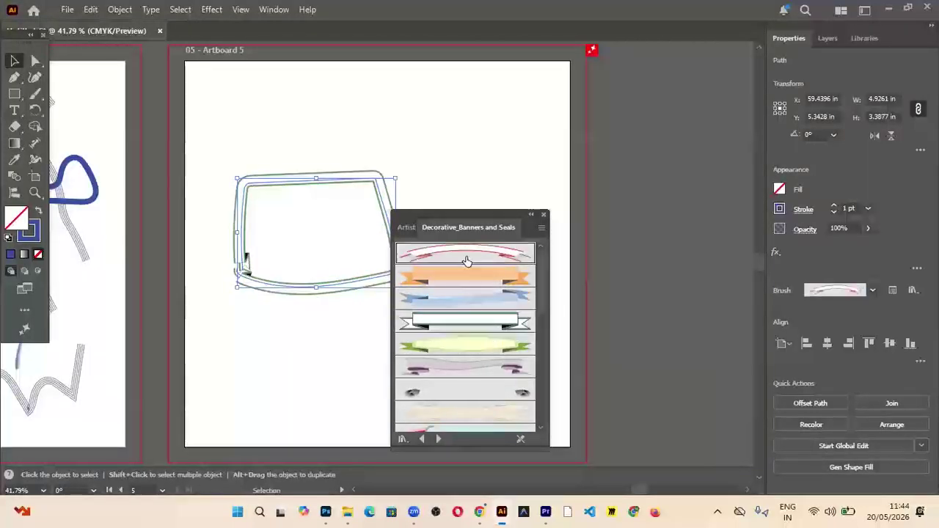
Try the yellow-green banner, the grey and white banners and the diamond-ended ornamental frame brush on the outline
{"action": "left_click", "coordinate": [454, 341]}
{"action": "scroll", "coordinate": [449, 337], "scroll_direction": "down", "scroll_amount": 3}
{"action": "left_click", "coordinate": [448, 315]}
{"action": "left_click", "coordinate": [447, 336]}
{"action": "scroll", "coordinate": [447, 343], "scroll_direction": "down", "scroll_amount": 2}
{"action": "left_click", "coordinate": [448, 358]}
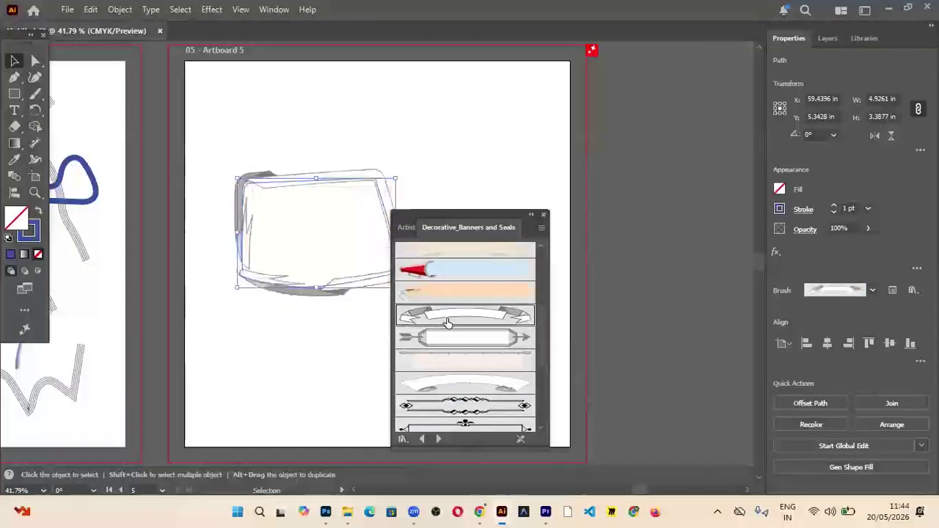
{"action": "scroll", "coordinate": [448, 358], "scroll_direction": "down", "scroll_amount": 3}
{"action": "left_click", "coordinate": [447, 301]}
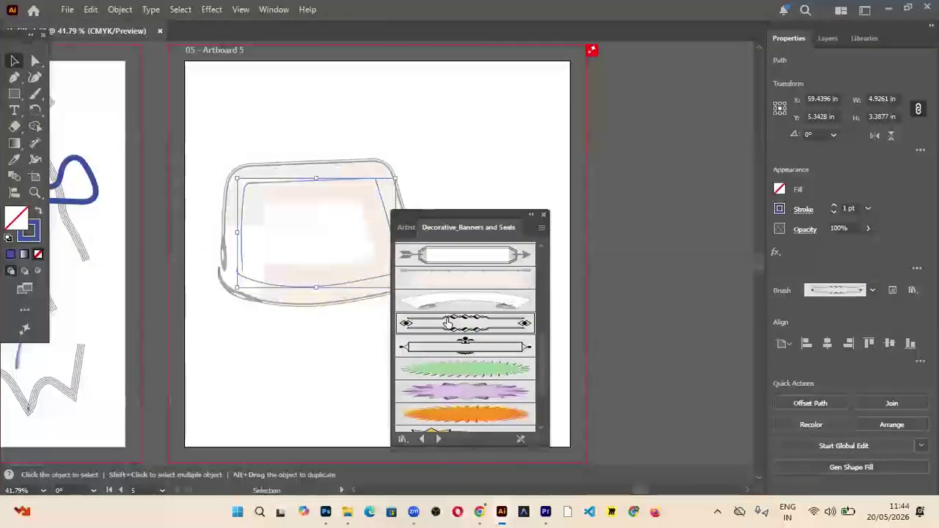
Try the black-lined frame brush and the green and purple burst seal brushes on the outline
{"action": "left_click", "coordinate": [449, 346]}
{"action": "scroll", "coordinate": [451, 341], "scroll_direction": "down", "scroll_amount": 3}
{"action": "left_click", "coordinate": [445, 317]}
{"action": "left_click", "coordinate": [448, 332]}
{"action": "left_click", "coordinate": [449, 355]}
{"action": "left_click", "coordinate": [451, 294]}
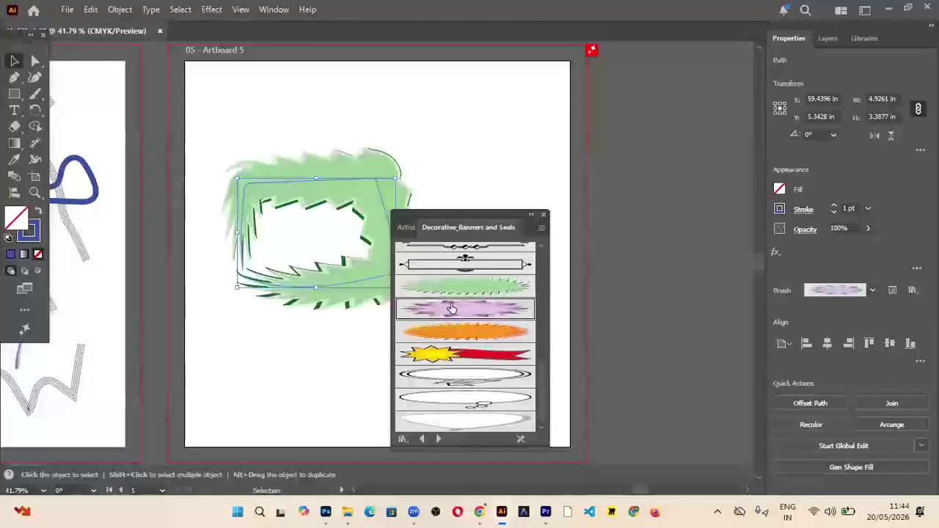
{"action": "left_click", "coordinate": [449, 309]}
Try the yellow-and-red burst banner and the white oval bubble brushes on the outline, finishing with the orange burst brush
{"action": "left_click", "coordinate": [449, 332]}
{"action": "left_click", "coordinate": [451, 358]}
{"action": "scroll", "coordinate": [451, 360], "scroll_direction": "down", "scroll_amount": 1}
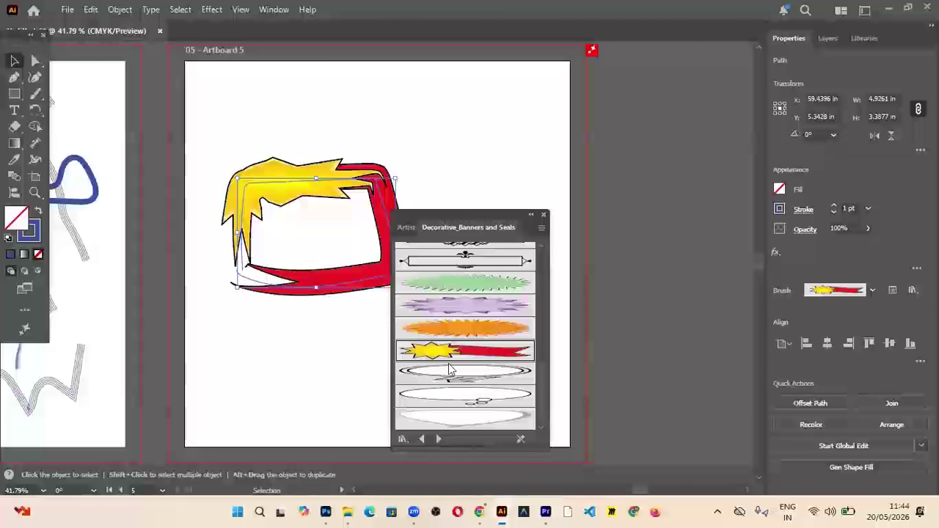
{"action": "left_click", "coordinate": [449, 372]}
{"action": "left_click", "coordinate": [449, 396]}
{"action": "left_click", "coordinate": [459, 414]}
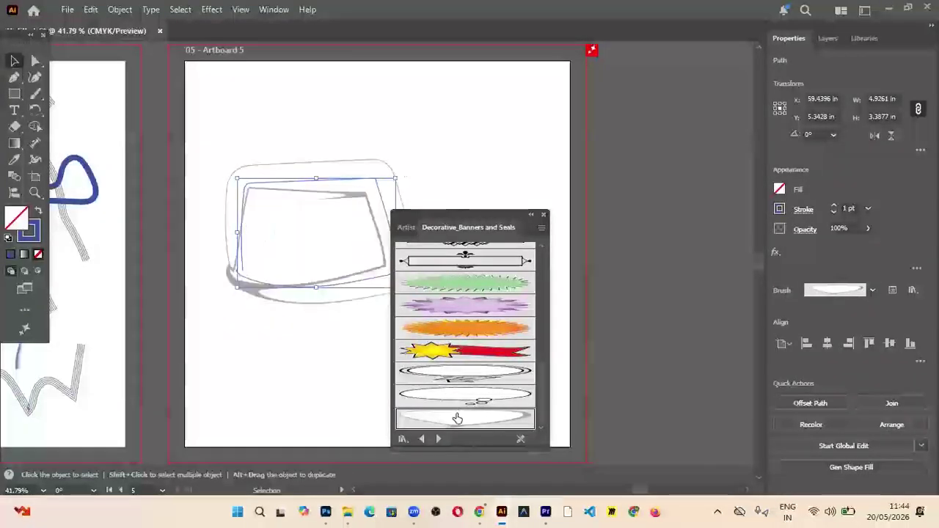
{"action": "left_click", "coordinate": [448, 332]}
Load the Grunge brushes vector pack, try the sixth brush on the outline and apply the first brush in the list
{"action": "left_click", "coordinate": [403, 439]}
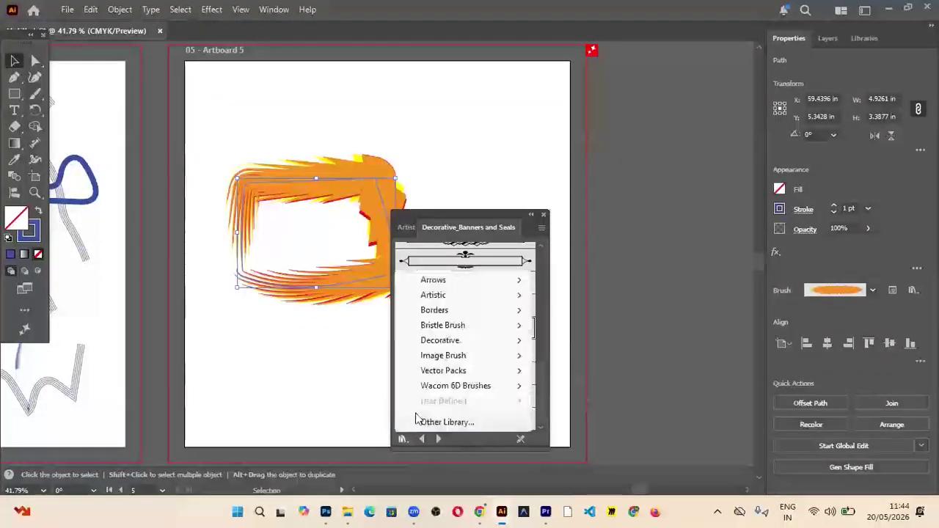
{"action": "mouse_move", "coordinate": [525, 371]}
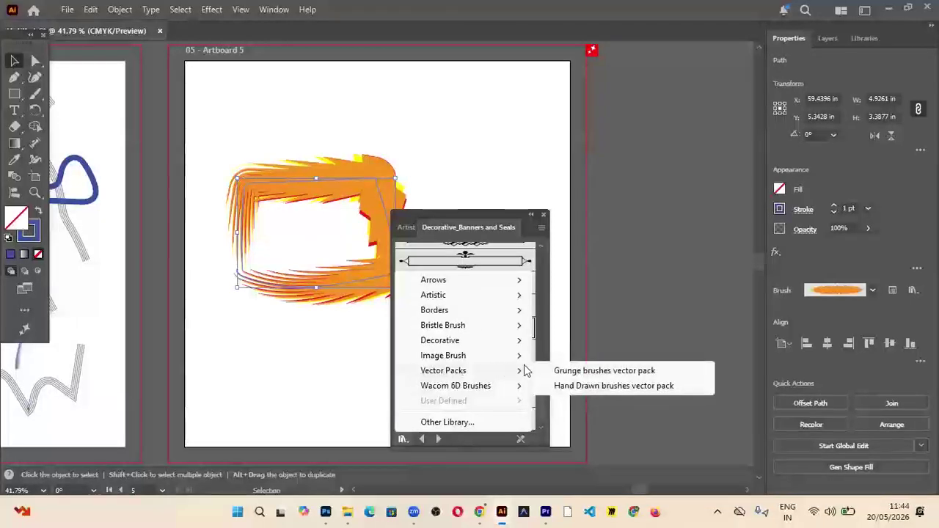
{"action": "left_click", "coordinate": [577, 371]}
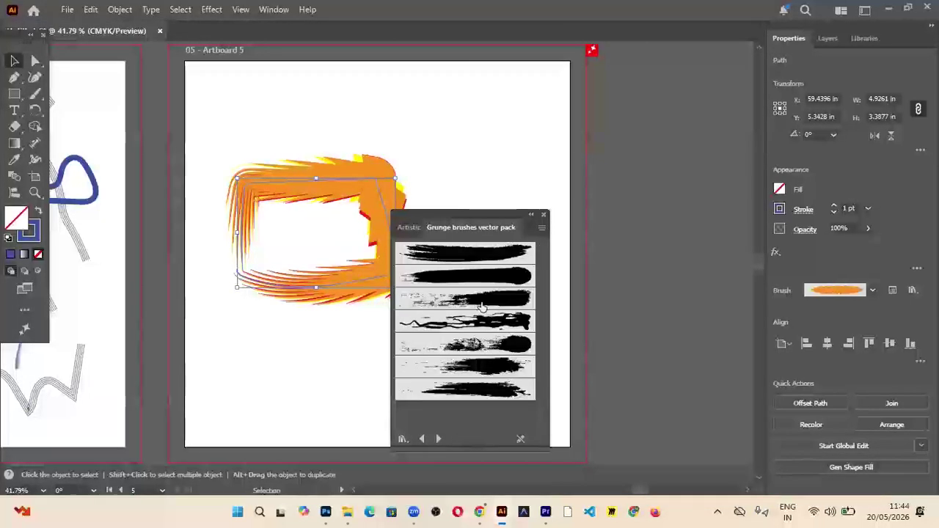
{"action": "left_click", "coordinate": [469, 367]}
{"action": "left_click", "coordinate": [466, 254]}
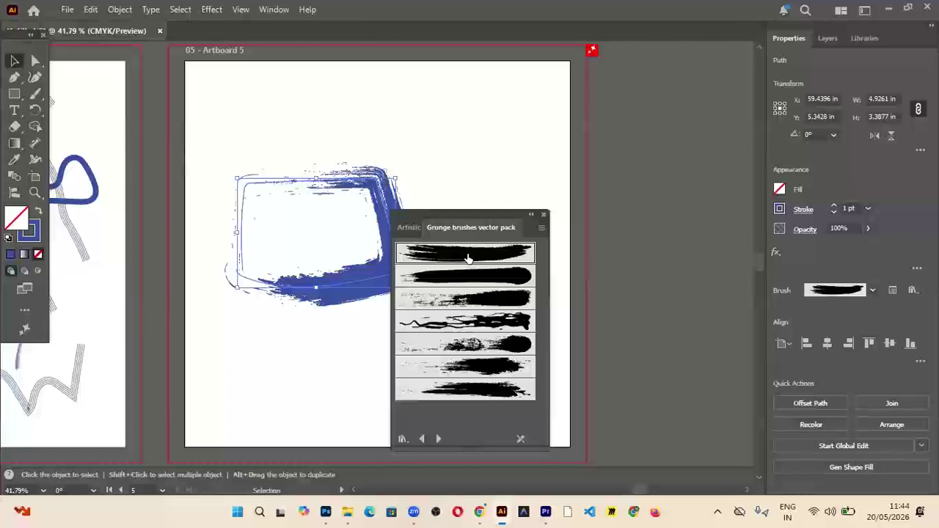
Paint a short wavy stroke above the outline using the Paintbrush tool with the first grunge brush
{"action": "left_click", "coordinate": [37, 93]}
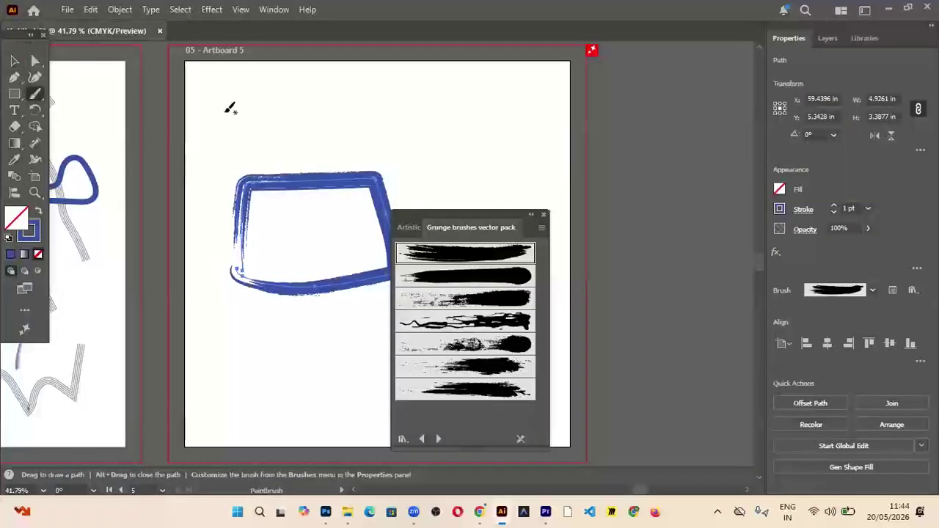
{"action": "left_click_drag", "start_coordinate": [318, 97], "coordinate": [379, 117]}
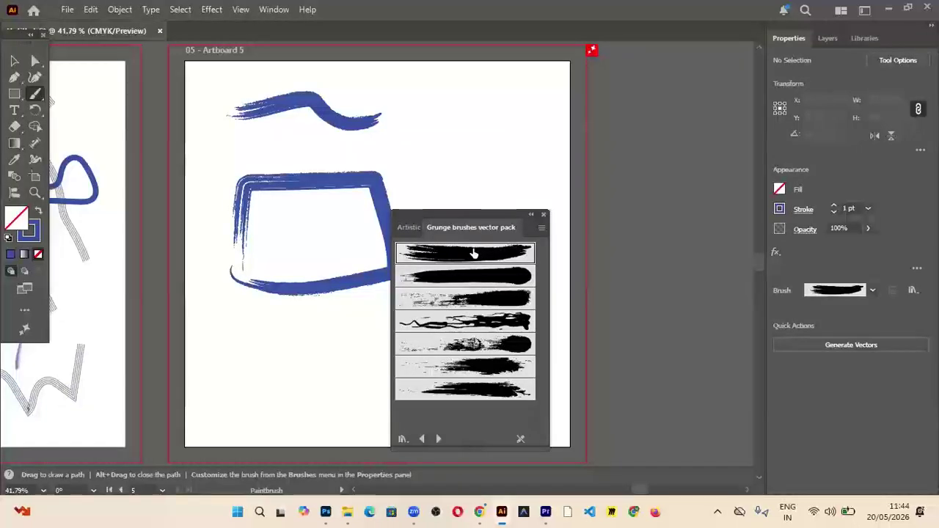
Try the sixth, seventh and fourth grunge brushes as the painting brush with nothing selected
{"action": "left_click", "coordinate": [476, 367]}
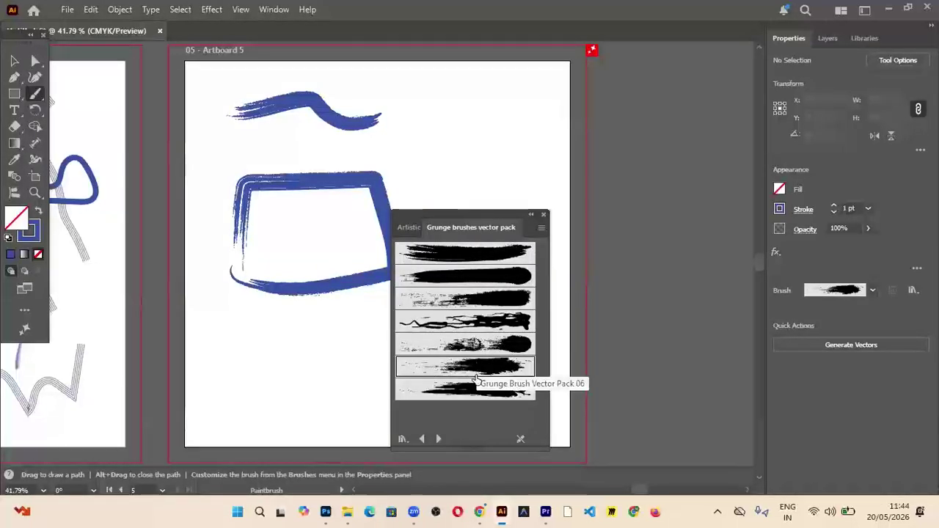
{"action": "left_click", "coordinate": [459, 396]}
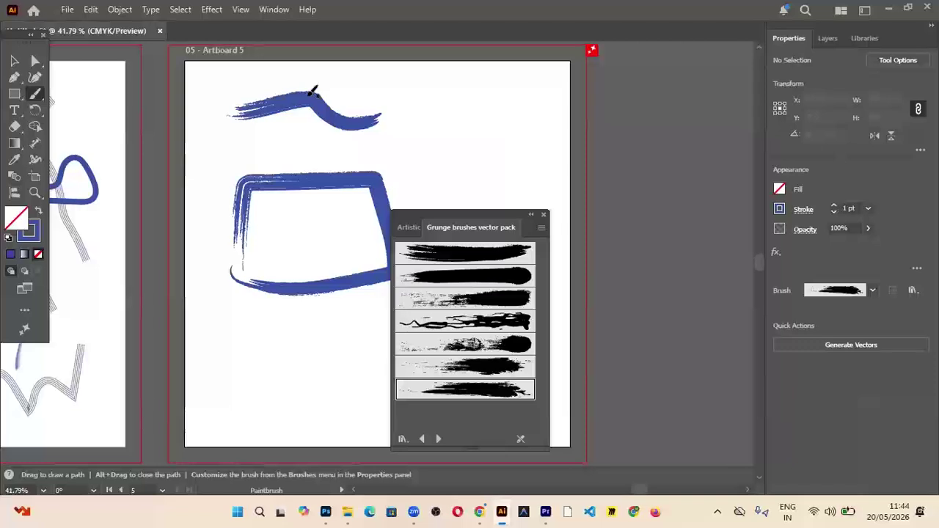
{"action": "left_click", "coordinate": [478, 305]}
{"action": "left_click", "coordinate": [476, 323]}
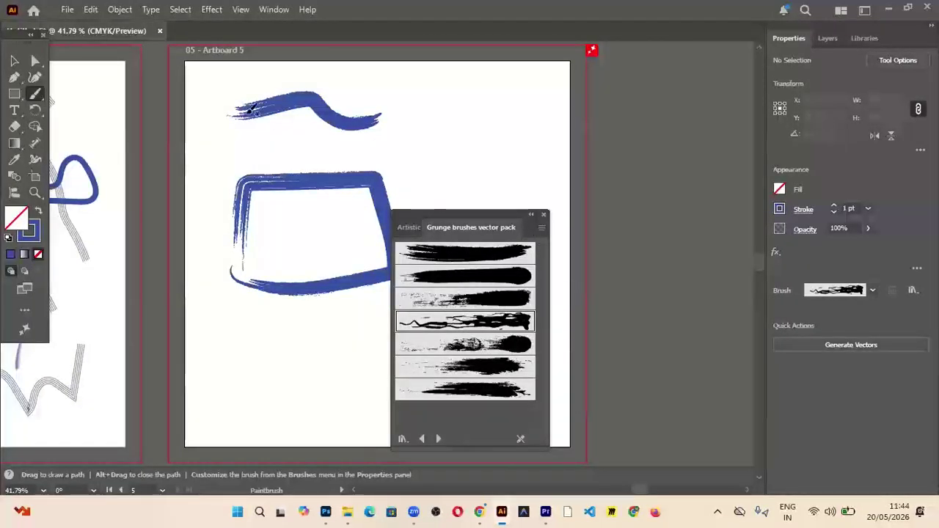
Select the wavy stroke and try the third, fifth, sixth and seventh grunge brushes on it, finishing with the first one
{"action": "left_click", "coordinate": [14, 60]}
{"action": "left_click", "coordinate": [304, 102]}
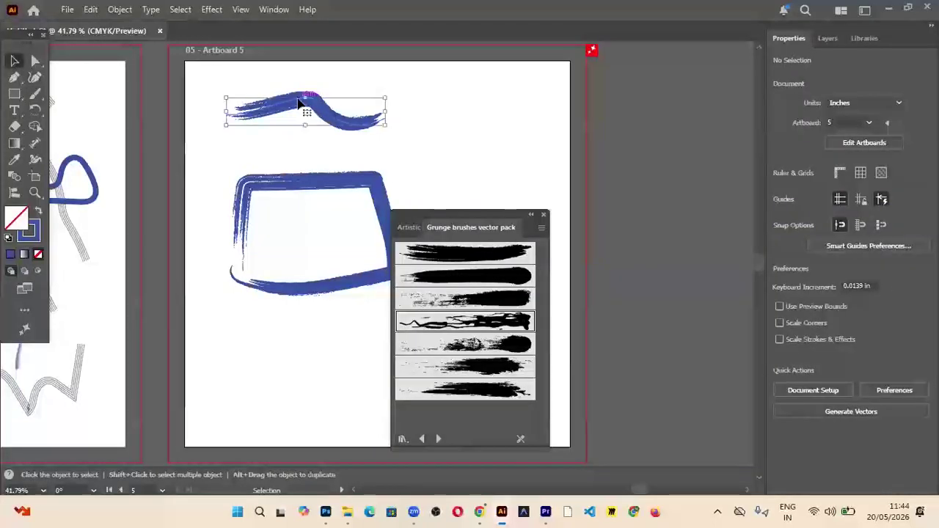
{"action": "left_click", "coordinate": [473, 323]}
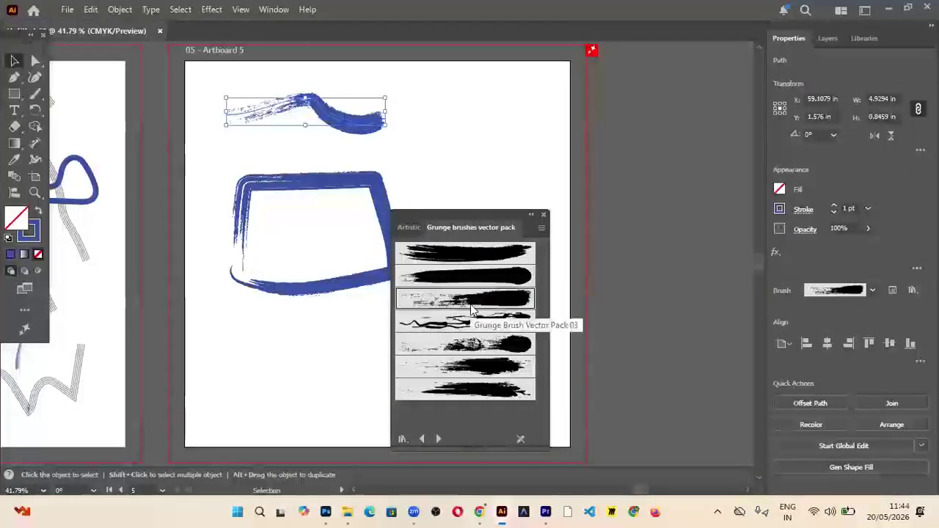
{"action": "left_click", "coordinate": [477, 345]}
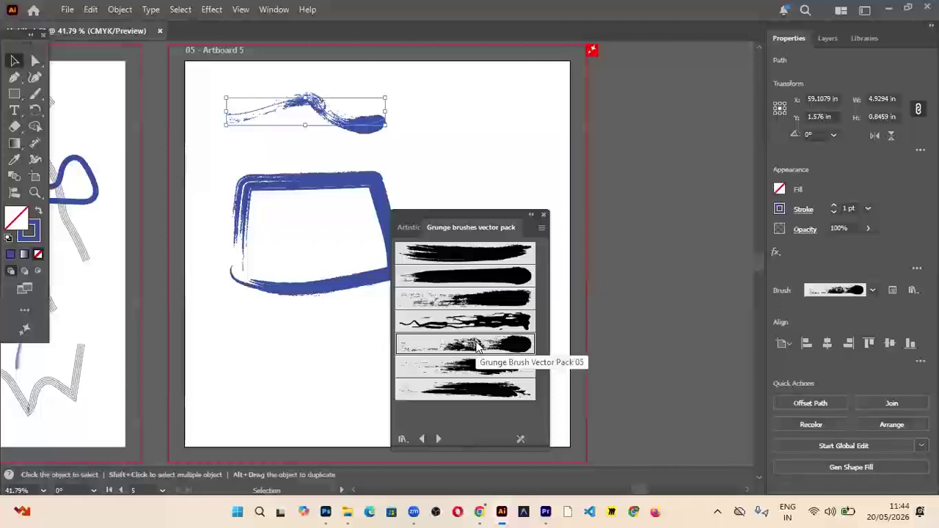
{"action": "left_click", "coordinate": [465, 366]}
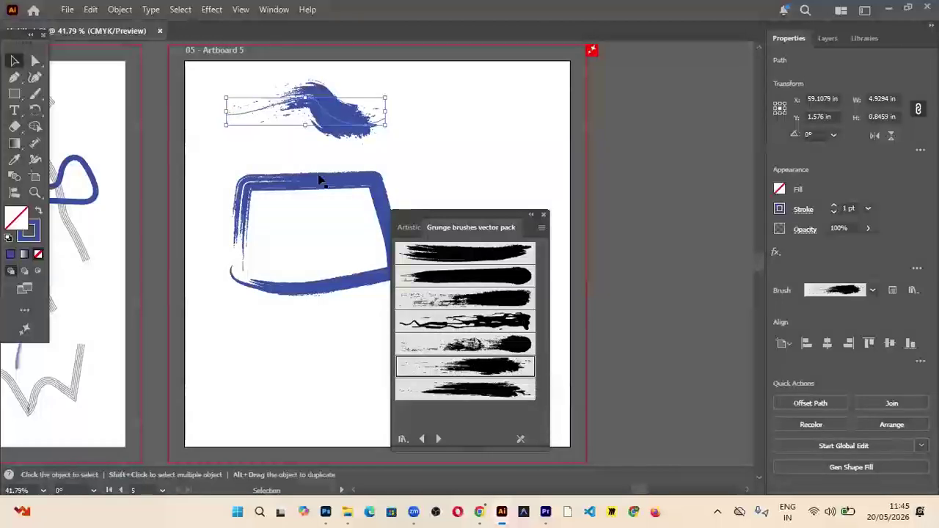
{"action": "left_click", "coordinate": [457, 395]}
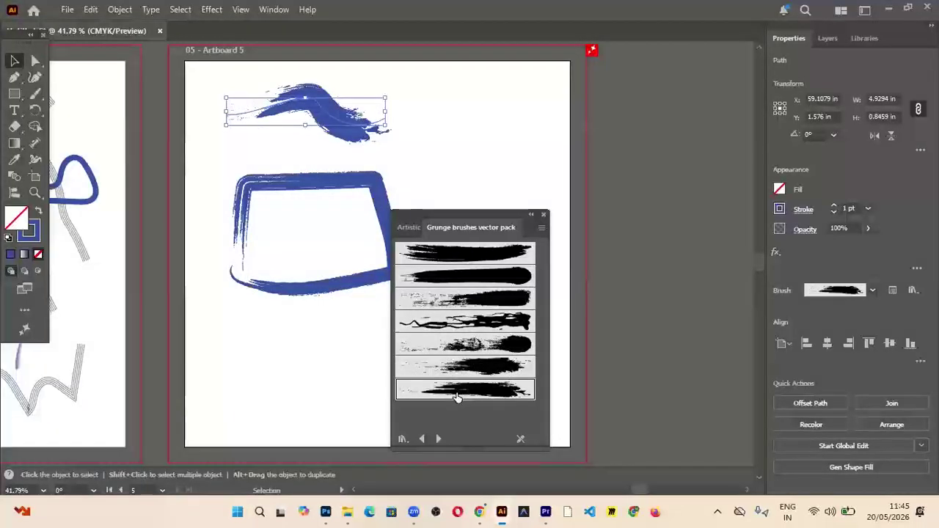
{"action": "left_click", "coordinate": [451, 249]}
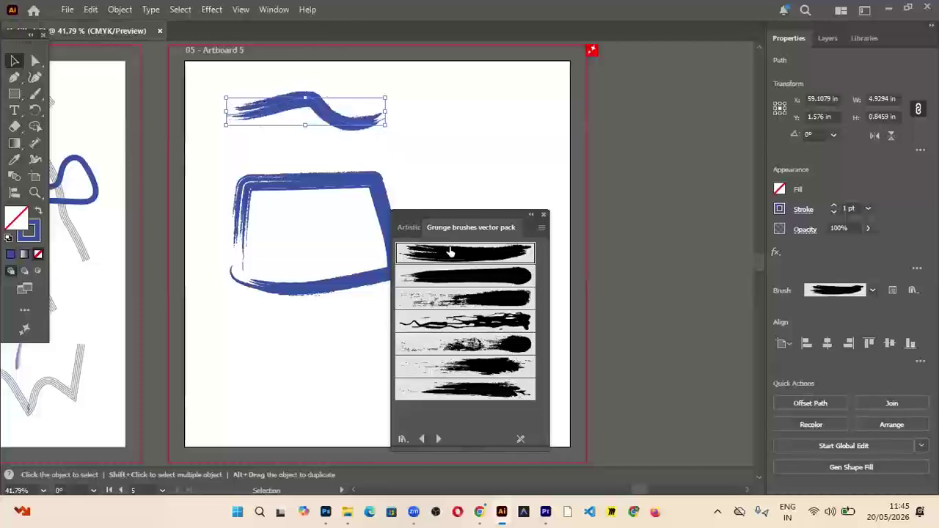
Switch to Chrome and search Google Images for "grunge texture" in a new tab
{"action": "left_click", "coordinate": [482, 511]}
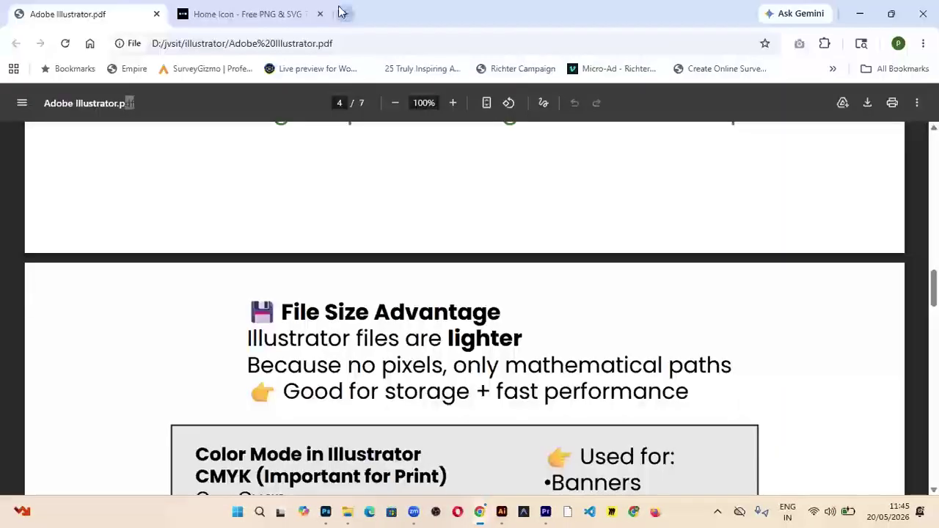
{"action": "left_click", "coordinate": [341, 14]}
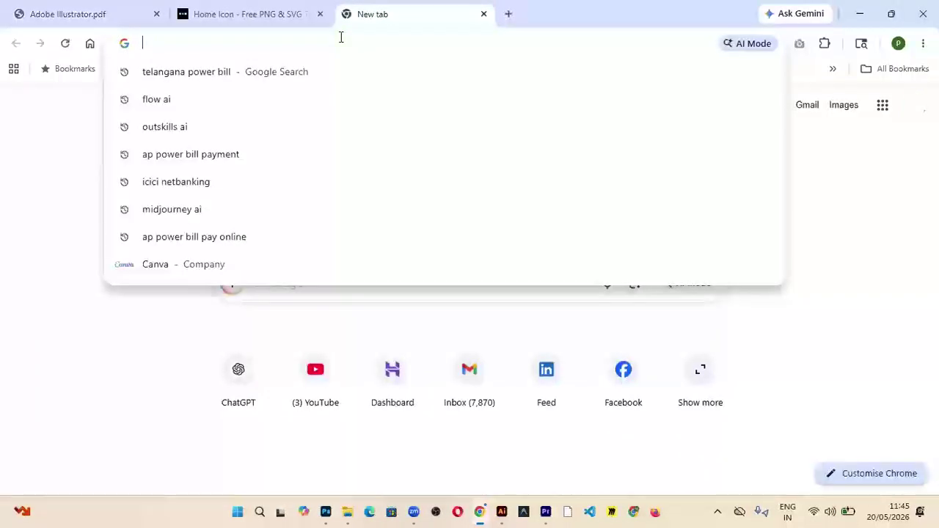
{"action": "type", "text": "grun"}
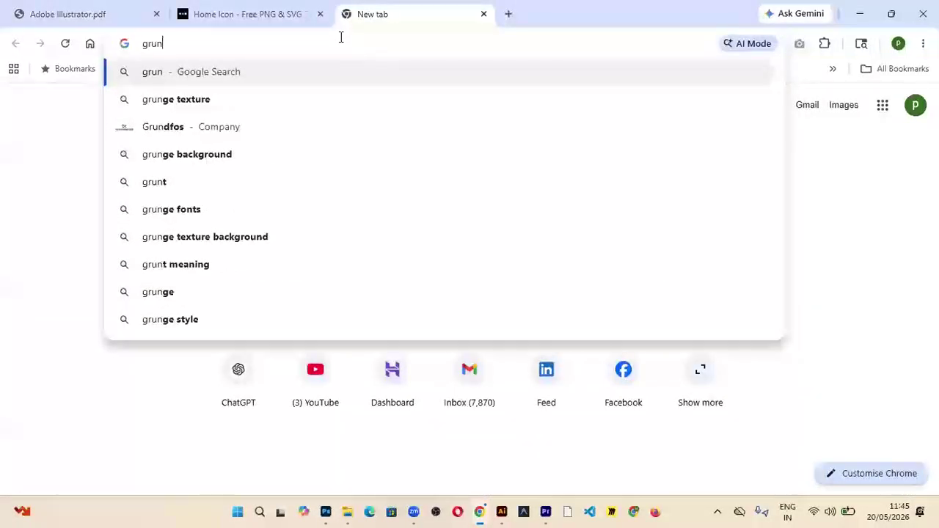
{"action": "key", "text": "Down"}
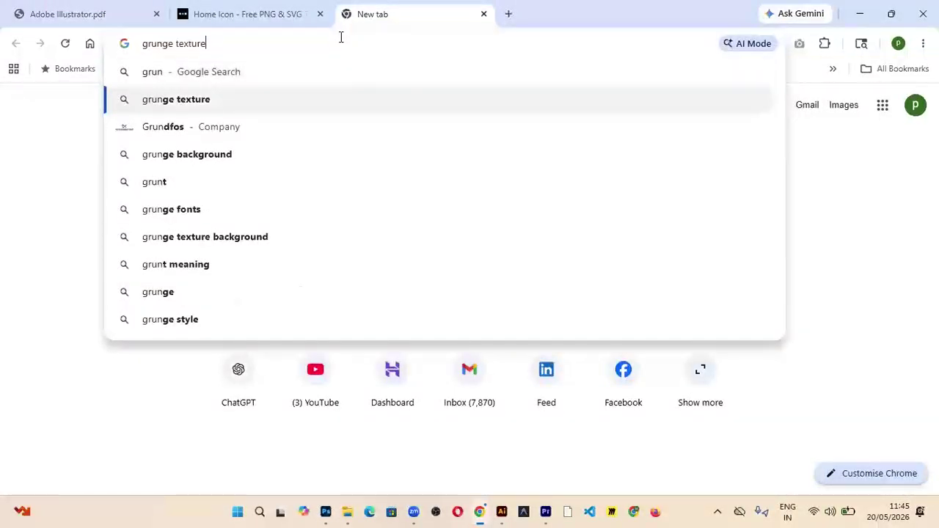
{"action": "key", "text": "Return"}
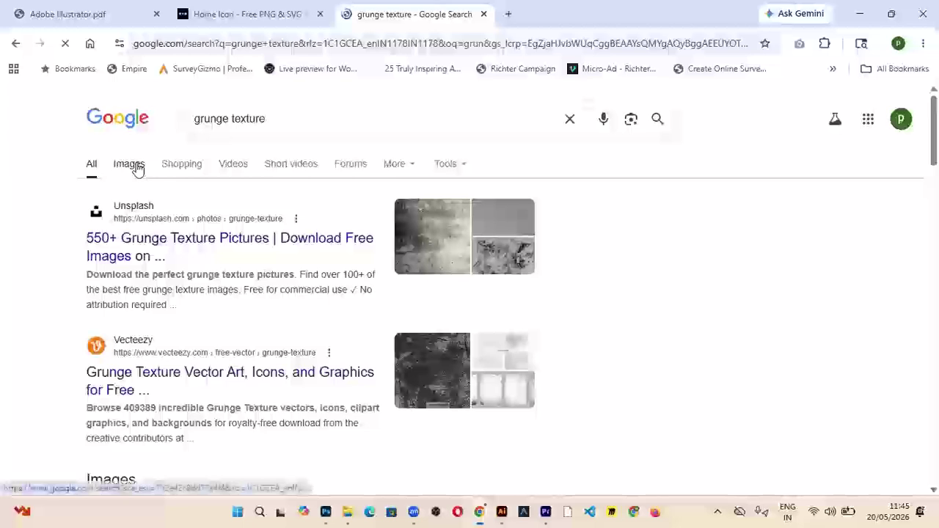
{"action": "left_click", "coordinate": [137, 168]}
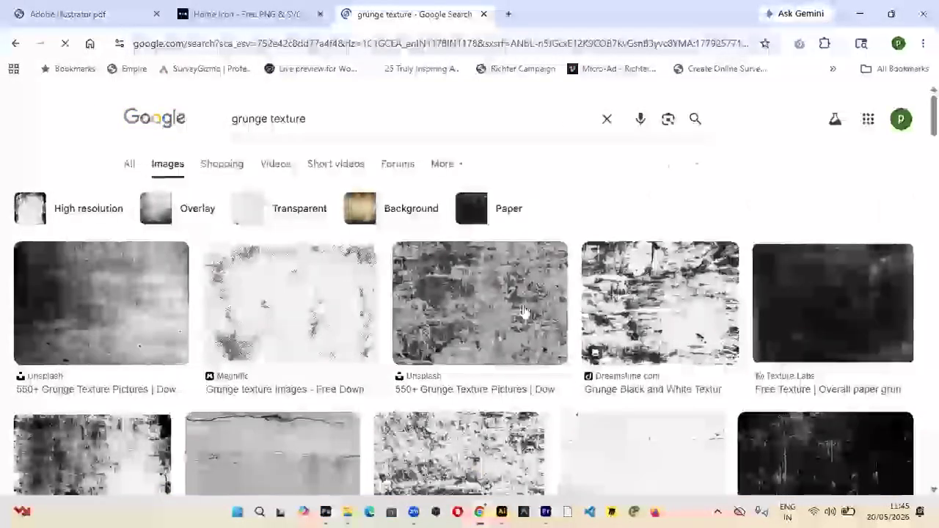
Refine the image search to "grunge brush stroke" and look through the brush samples
{"action": "scroll", "coordinate": [363, 285], "scroll_direction": "down", "scroll_amount": 2}
{"action": "scroll", "coordinate": [363, 285], "scroll_direction": "up", "scroll_amount": 2}
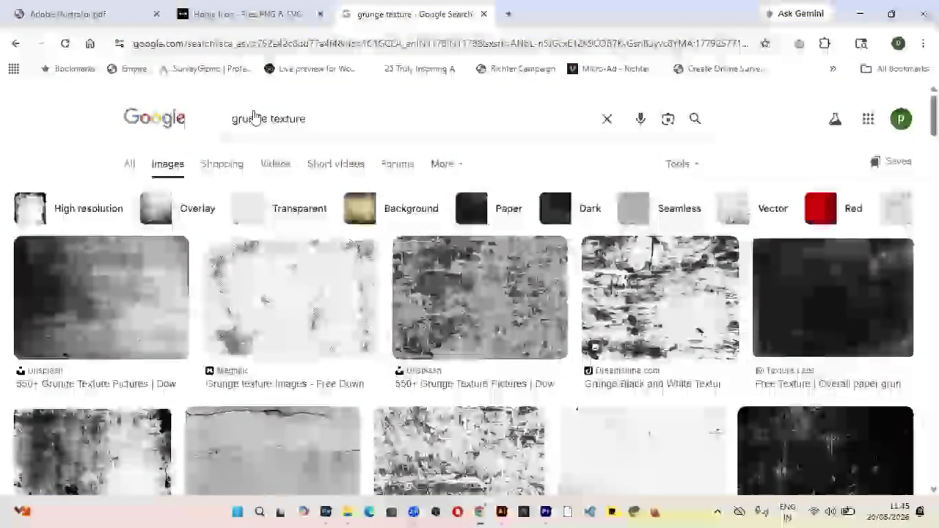
{"action": "double_click", "coordinate": [391, 116]}
{"action": "type", "text": "brush"}
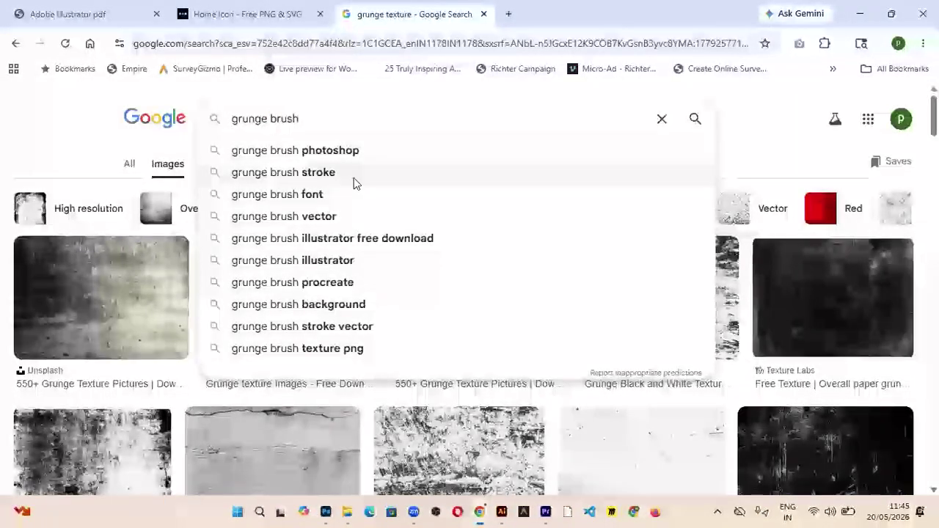
{"action": "left_click", "coordinate": [338, 173]}
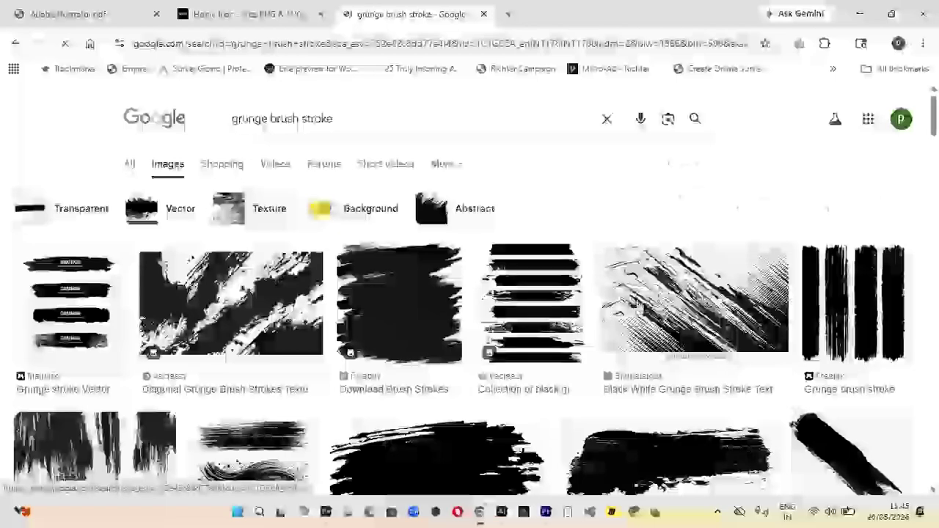
{"action": "scroll", "coordinate": [539, 281], "scroll_direction": "down", "scroll_amount": 3}
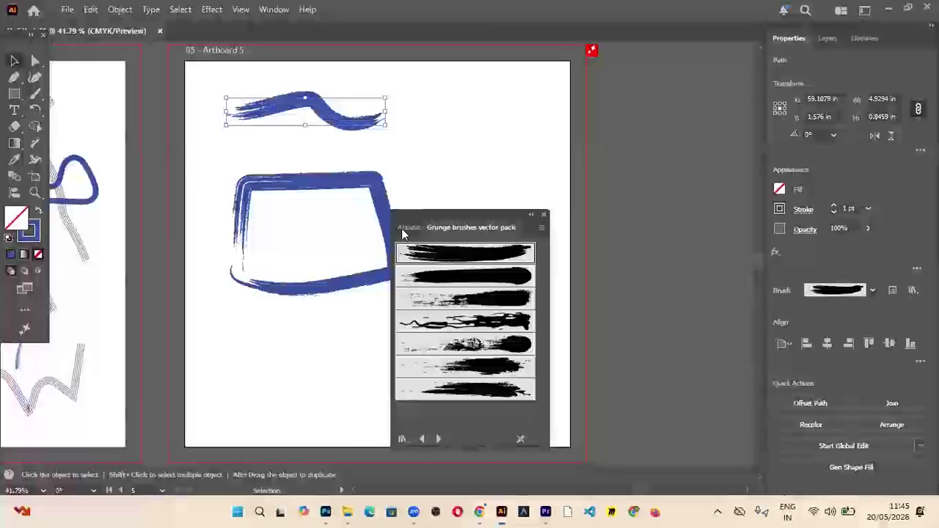
Return to Illustrator and restyle the selected wavy stroke with the second grunge brush, finishing with the sixth one
{"action": "left_click", "coordinate": [482, 281]}
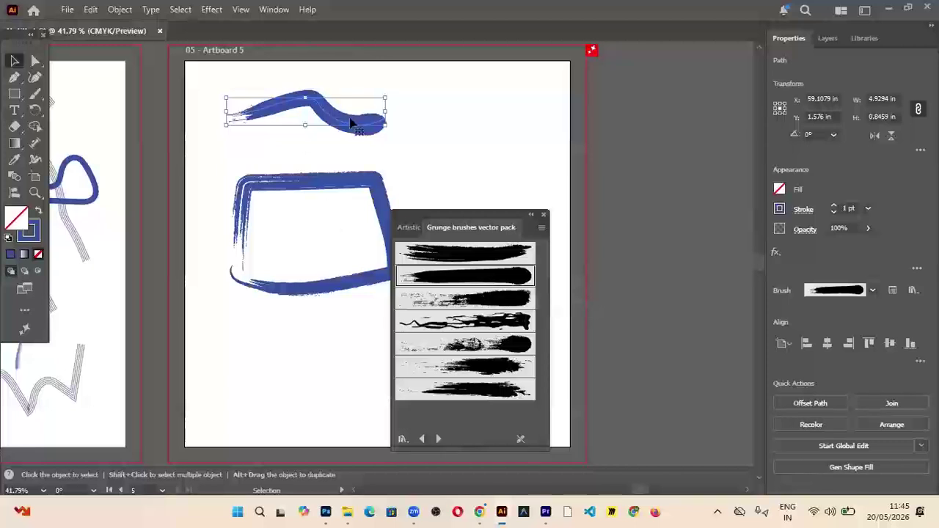
{"action": "left_click", "coordinate": [465, 348]}
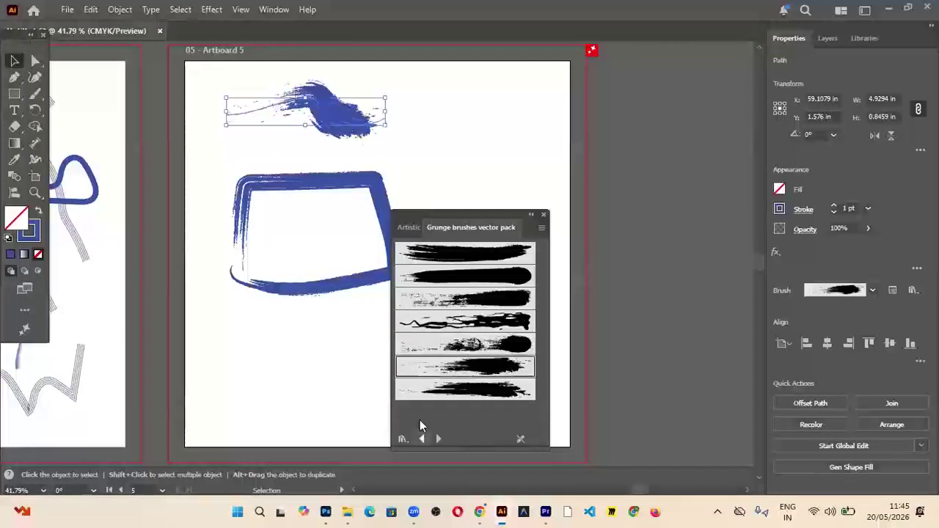
{"action": "left_click", "coordinate": [403, 437]}
{"action": "mouse_move", "coordinate": [436, 357]}
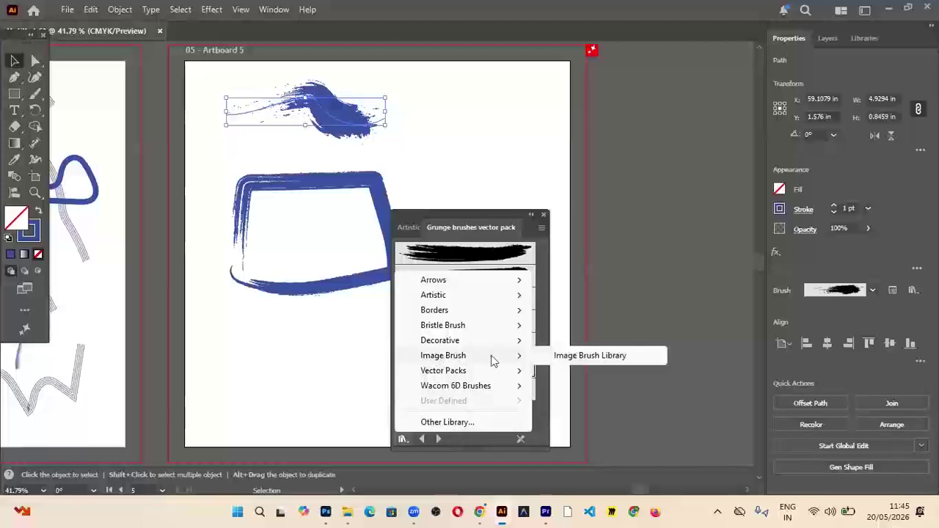
{"action": "mouse_move", "coordinate": [461, 311]}
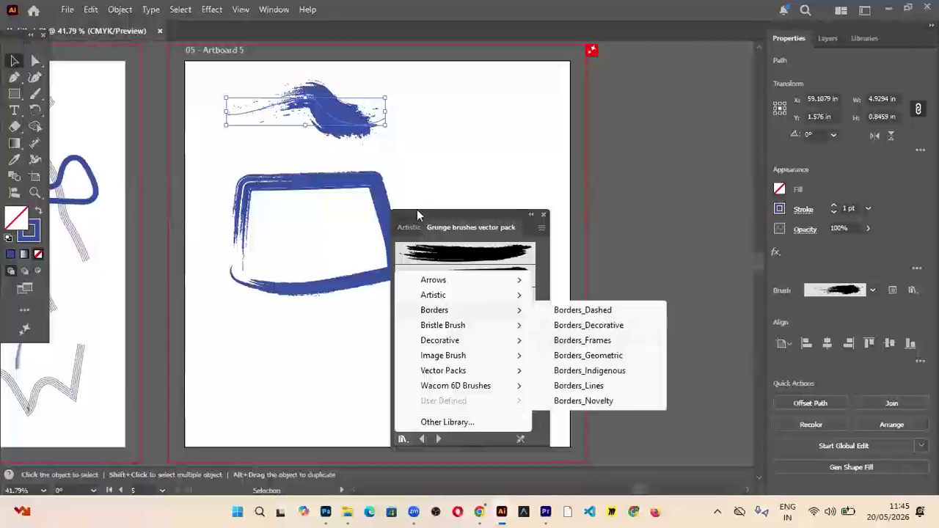
Select the closed outline below the wavy stroke and load the Borders_Frames brush library
{"action": "left_click", "coordinate": [383, 213]}
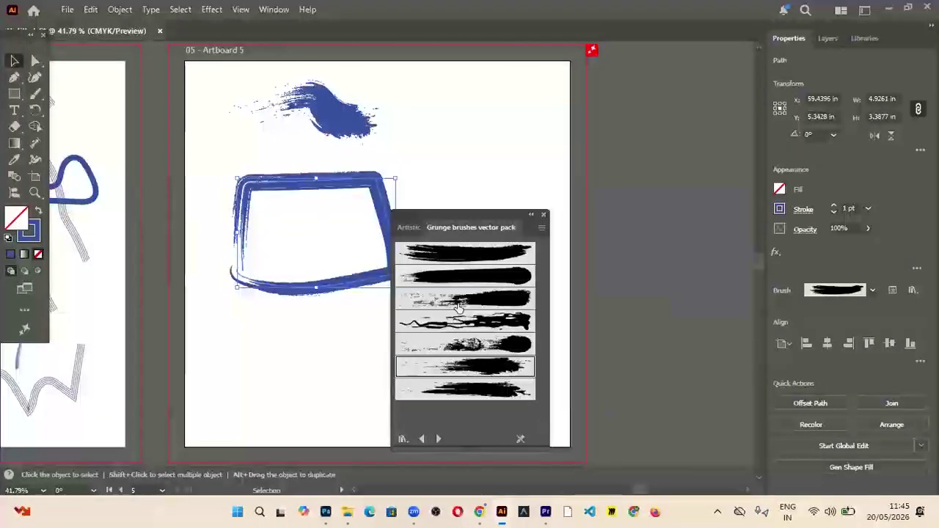
{"action": "left_click", "coordinate": [402, 439]}
{"action": "mouse_move", "coordinate": [443, 315]}
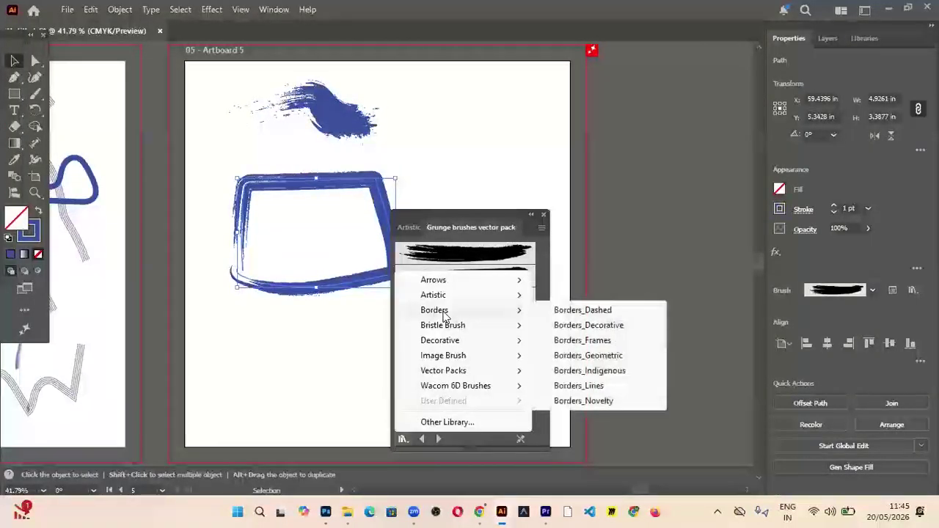
{"action": "left_click", "coordinate": [576, 340]}
Try the olive, brown, wood, gold, dark red and blue frame brushes on the outline, finishing with the tan-and-green frame
{"action": "left_click", "coordinate": [431, 293]}
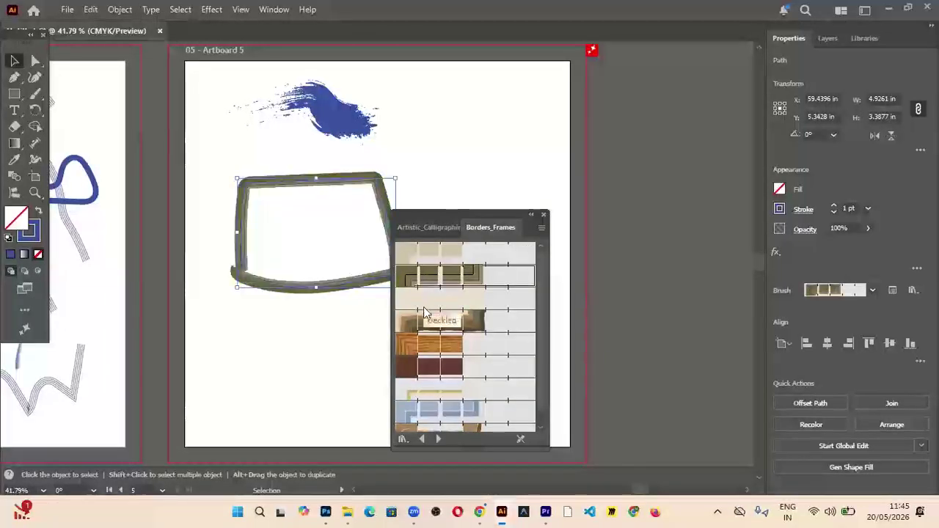
{"action": "left_click", "coordinate": [424, 321]}
{"action": "left_click", "coordinate": [414, 346]}
{"action": "left_click", "coordinate": [413, 388]}
{"action": "left_click", "coordinate": [415, 369]}
{"action": "left_click", "coordinate": [421, 409]}
{"action": "left_click", "coordinate": [427, 424]}
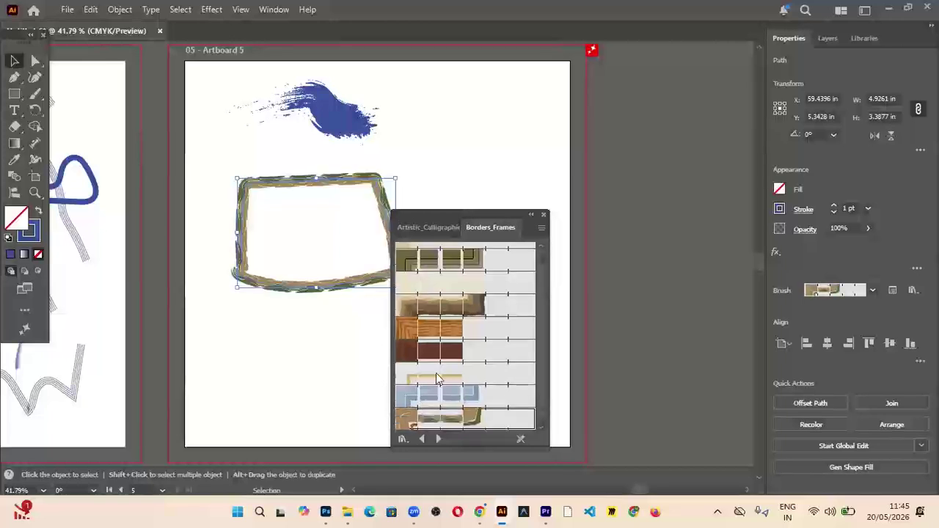
Run through the frame brushes again on the outline, keep the tan-and-green frame, and close the brush library
{"action": "scroll", "coordinate": [429, 374], "scroll_direction": "up", "scroll_amount": 1}
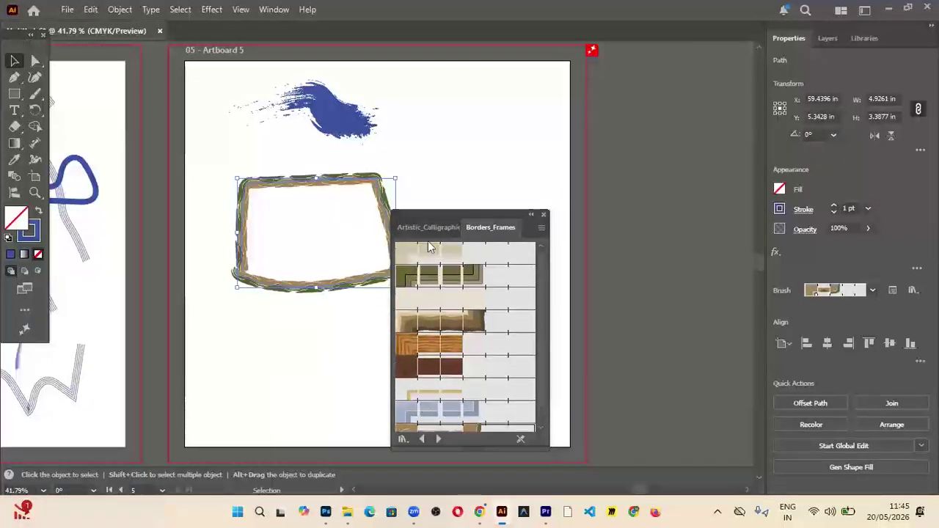
{"action": "left_click", "coordinate": [428, 258]}
{"action": "left_click", "coordinate": [431, 277]}
{"action": "left_click", "coordinate": [424, 320]}
{"action": "left_click", "coordinate": [421, 343]}
{"action": "left_click", "coordinate": [419, 367]}
{"action": "left_click", "coordinate": [421, 396]}
{"action": "left_click", "coordinate": [423, 408]}
{"action": "left_click", "coordinate": [429, 424]}
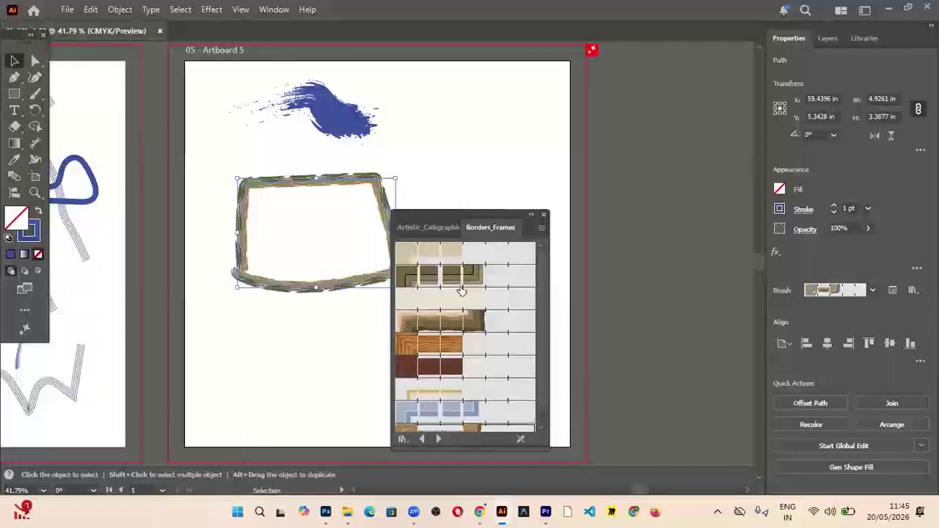
{"action": "left_click_drag", "start_coordinate": [440, 224], "coordinate": [599, 148]}
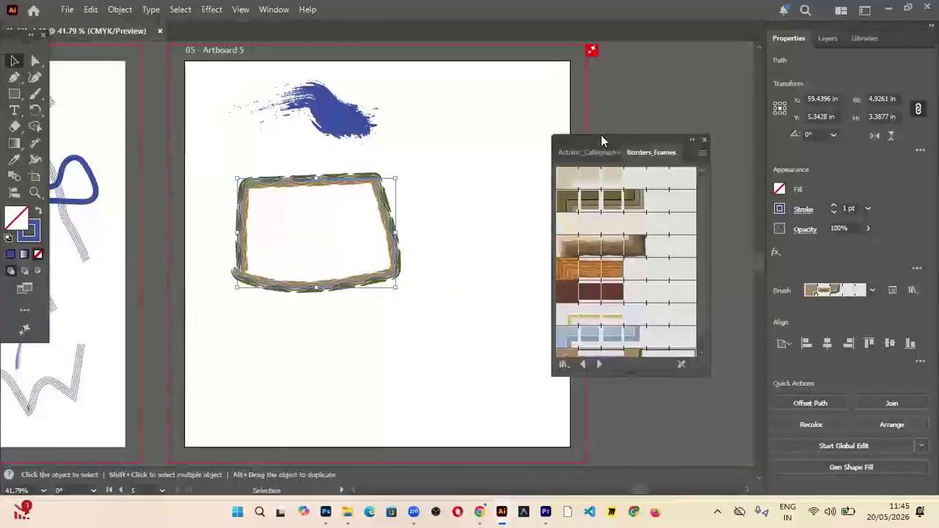
{"action": "left_click", "coordinate": [702, 141]}
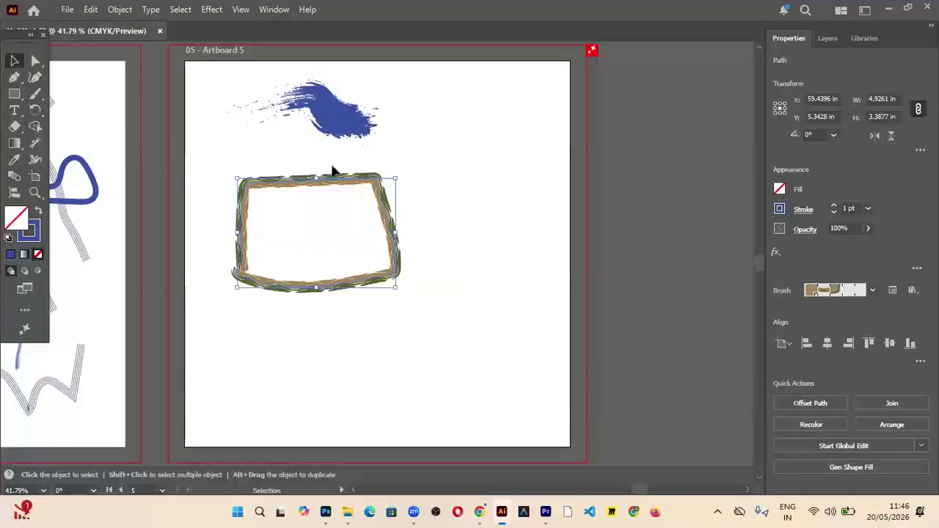
Add a new artboard after Artboard 5 and activate the Blob Brush tool
{"action": "left_click", "coordinate": [273, 9]}
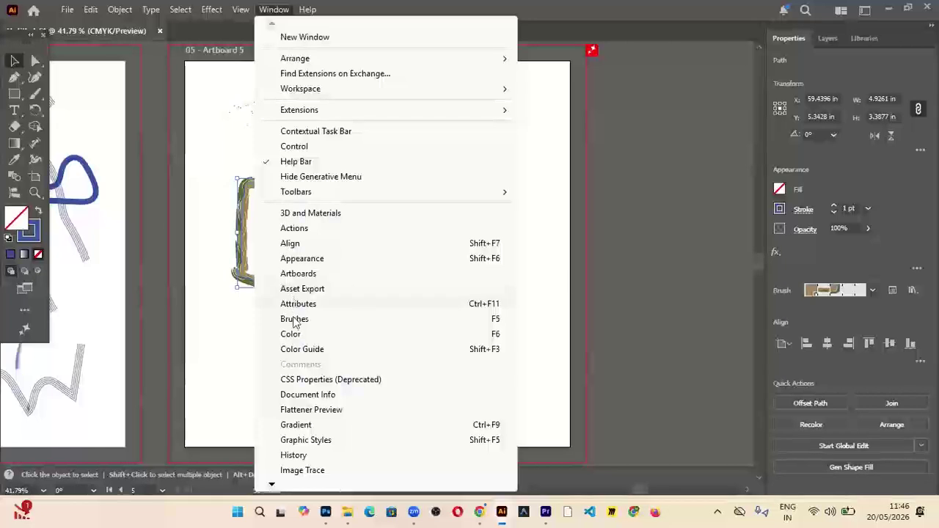
{"action": "left_click", "coordinate": [292, 273]}
{"action": "left_click", "coordinate": [773, 368]}
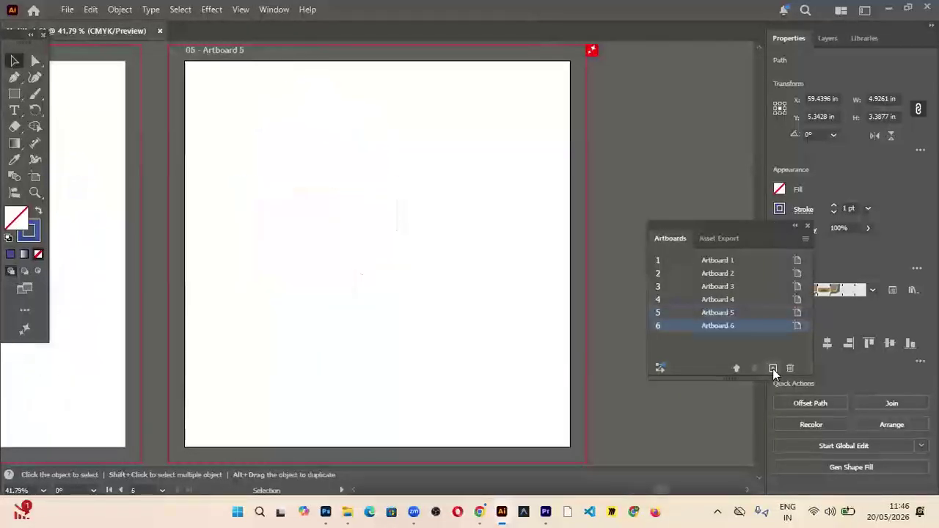
{"action": "left_click", "coordinate": [35, 93]}
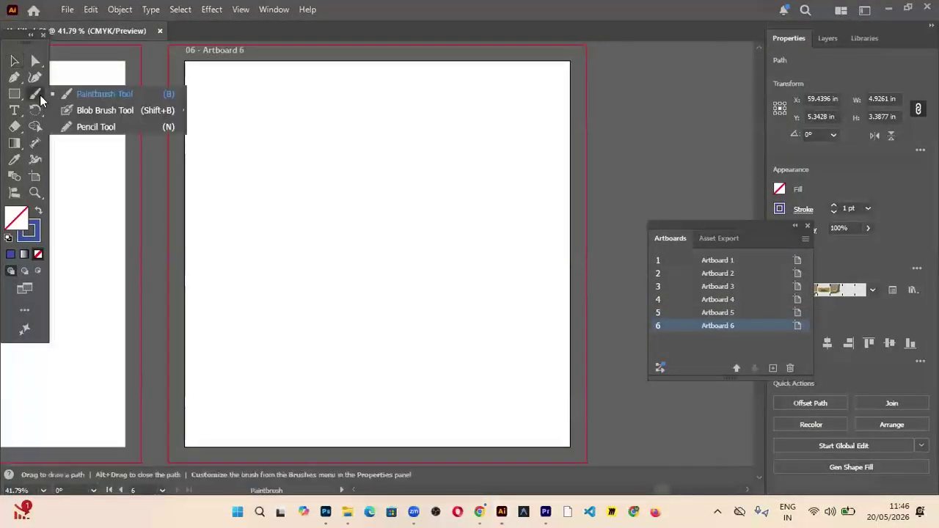
{"action": "left_click", "coordinate": [80, 112]}
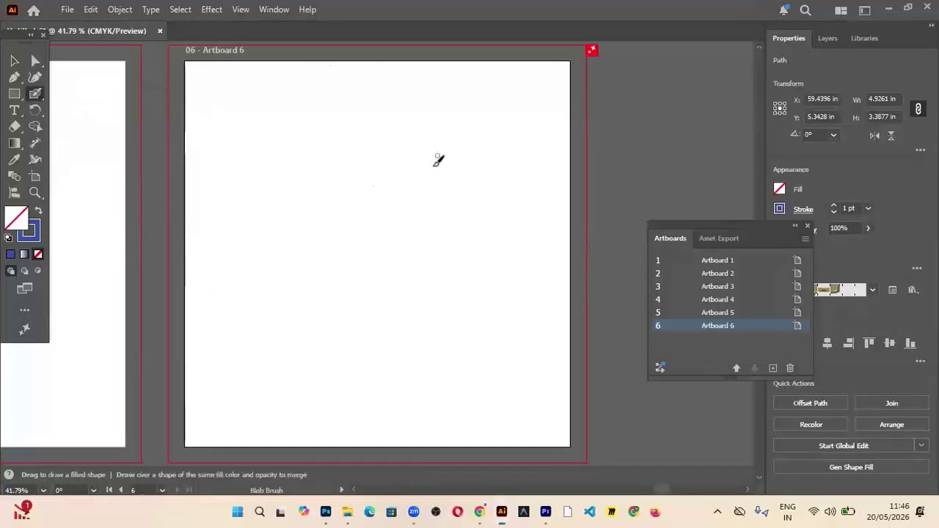
Paint a series of loose curved strokes all over Artboard 6 with the Blob Brush tool
{"action": "mouse_move", "coordinate": [229, 195]}
{"action": "left_mouse_down"}
{"action": "mouse_move", "coordinate": [249, 154]}
{"action": "mouse_move", "coordinate": [302, 143]}
{"action": "mouse_move", "coordinate": [297, 198]}
{"action": "mouse_move", "coordinate": [310, 226]}
{"action": "left_mouse_up"}
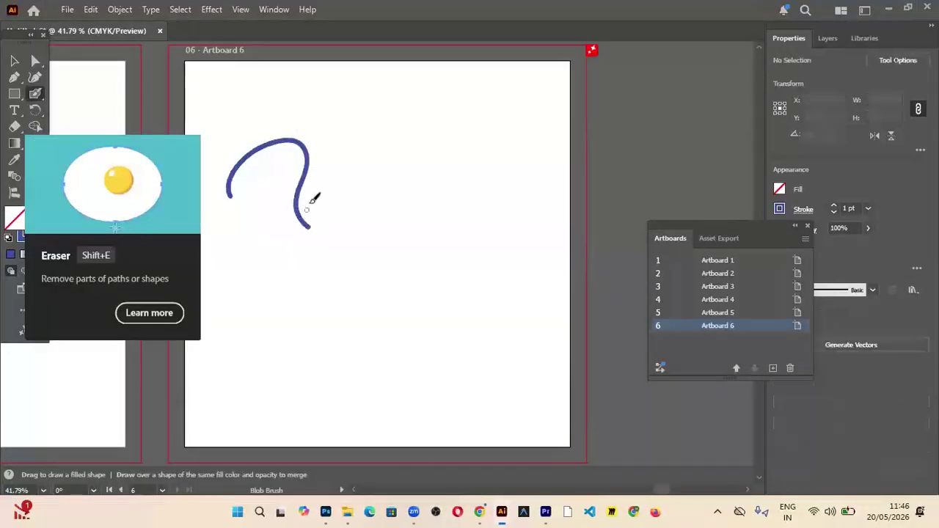
{"action": "mouse_move", "coordinate": [327, 175]}
{"action": "left_mouse_down"}
{"action": "mouse_move", "coordinate": [409, 112]}
{"action": "mouse_move", "coordinate": [397, 188]}
{"action": "mouse_move", "coordinate": [408, 245]}
{"action": "left_mouse_up"}
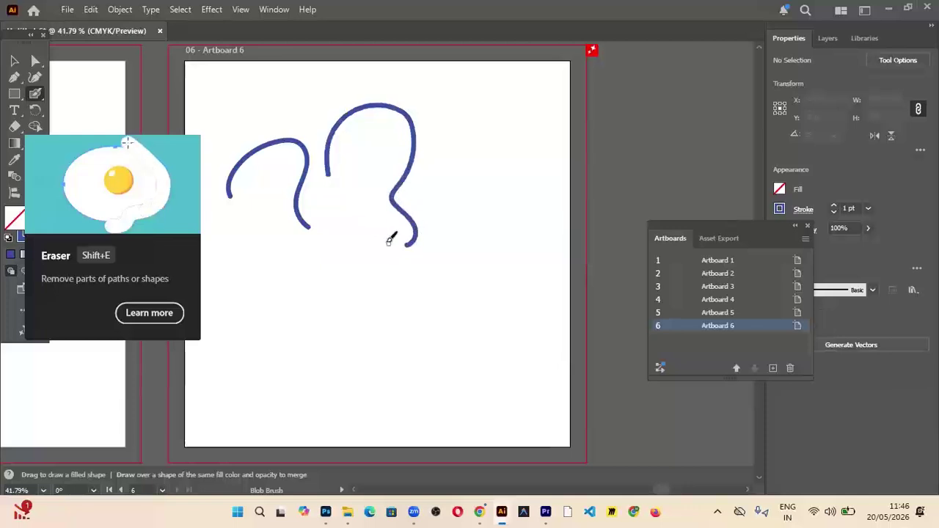
{"action": "mouse_move", "coordinate": [333, 217]}
{"action": "left_mouse_down"}
{"action": "mouse_move", "coordinate": [371, 213]}
{"action": "mouse_move", "coordinate": [349, 258]}
{"action": "mouse_move", "coordinate": [366, 290]}
{"action": "mouse_move", "coordinate": [400, 274]}
{"action": "mouse_move", "coordinate": [448, 229]}
{"action": "mouse_move", "coordinate": [461, 150]}
{"action": "left_mouse_up"}
{"action": "mouse_move", "coordinate": [460, 115]}
{"action": "left_mouse_down"}
{"action": "mouse_move", "coordinate": [509, 203]}
{"action": "mouse_move", "coordinate": [538, 287]}
{"action": "mouse_move", "coordinate": [449, 339]}
{"action": "left_mouse_up"}
{"action": "mouse_move", "coordinate": [390, 334]}
{"action": "left_mouse_down"}
{"action": "mouse_move", "coordinate": [345, 337]}
{"action": "mouse_move", "coordinate": [251, 251]}
{"action": "mouse_move", "coordinate": [248, 218]}
{"action": "left_mouse_up"}
{"action": "left_click_drag", "start_coordinate": [211, 139], "coordinate": [326, 86]}
{"action": "mouse_move", "coordinate": [390, 81]}
{"action": "left_mouse_down"}
{"action": "mouse_move", "coordinate": [541, 119]}
{"action": "mouse_move", "coordinate": [556, 209]}
{"action": "left_mouse_up"}
{"action": "mouse_move", "coordinate": [534, 331]}
{"action": "left_mouse_down"}
{"action": "mouse_move", "coordinate": [324, 377]}
{"action": "mouse_move", "coordinate": [214, 218]}
{"action": "mouse_move", "coordinate": [202, 172]}
{"action": "mouse_move", "coordinate": [224, 148]}
{"action": "left_mouse_up"}
{"action": "left_click_drag", "start_coordinate": [213, 305], "coordinate": [250, 401]}
{"action": "left_click_drag", "start_coordinate": [292, 427], "coordinate": [449, 402]}
{"action": "left_click_drag", "start_coordinate": [542, 309], "coordinate": [551, 277]}
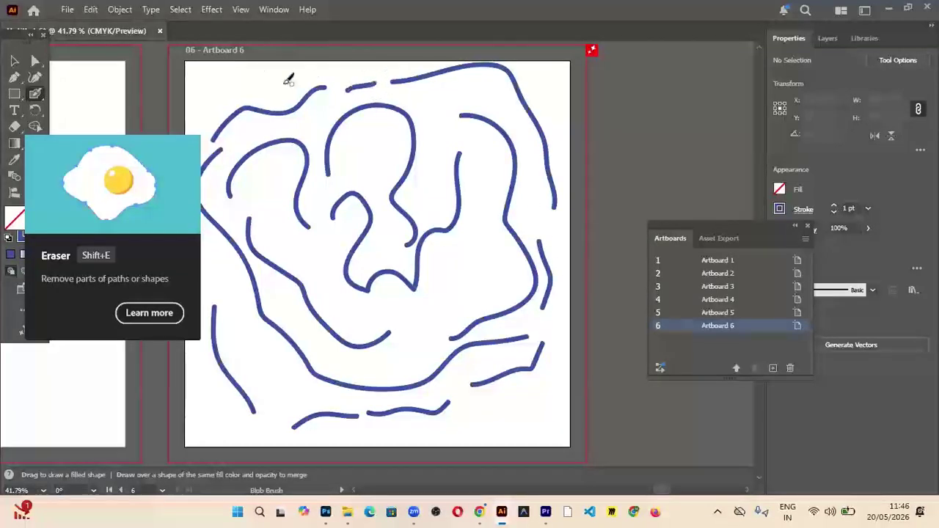
{"action": "left_click_drag", "start_coordinate": [424, 99], "coordinate": [428, 197]}
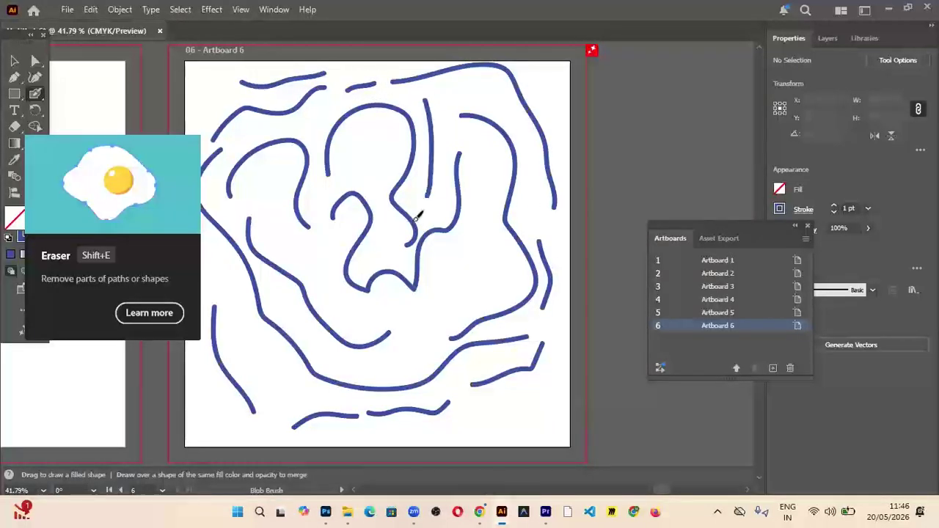
{"action": "left_click_drag", "start_coordinate": [482, 184], "coordinate": [464, 297]}
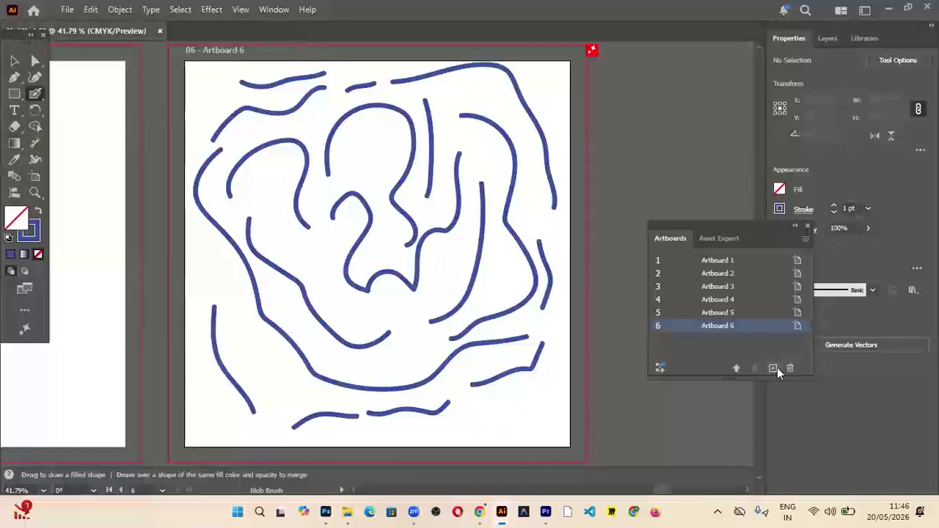
Add a new artboard after Artboard 6 and draw two looping scribbles on it with the Pencil tool
{"action": "left_click", "coordinate": [773, 368]}
{"action": "left_click_drag", "start_coordinate": [40, 100], "coordinate": [87, 128]}
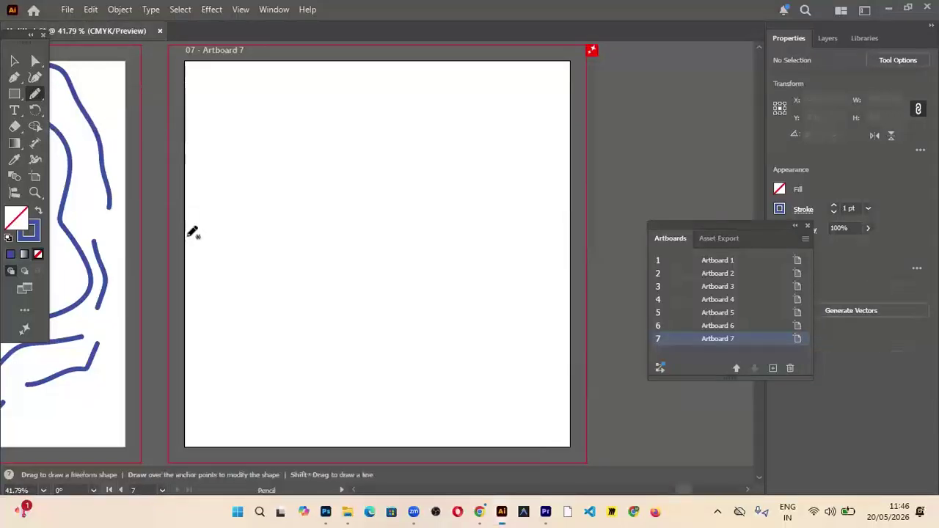
{"action": "mouse_move", "coordinate": [375, 213]}
{"action": "left_mouse_down"}
{"action": "mouse_move", "coordinate": [396, 242]}
{"action": "mouse_move", "coordinate": [416, 244]}
{"action": "mouse_move", "coordinate": [369, 246]}
{"action": "mouse_move", "coordinate": [430, 269]}
{"action": "mouse_move", "coordinate": [400, 279]}
{"action": "left_mouse_up"}
{"action": "mouse_move", "coordinate": [316, 339]}
{"action": "left_mouse_down"}
{"action": "mouse_move", "coordinate": [299, 272]}
{"action": "mouse_move", "coordinate": [307, 351]}
{"action": "mouse_move", "coordinate": [378, 350]}
{"action": "mouse_move", "coordinate": [281, 400]}
{"action": "mouse_move", "coordinate": [336, 367]}
{"action": "mouse_move", "coordinate": [256, 333]}
{"action": "mouse_move", "coordinate": [297, 333]}
{"action": "mouse_move", "coordinate": [329, 274]}
{"action": "mouse_move", "coordinate": [307, 334]}
{"action": "mouse_move", "coordinate": [335, 296]}
{"action": "left_mouse_up"}
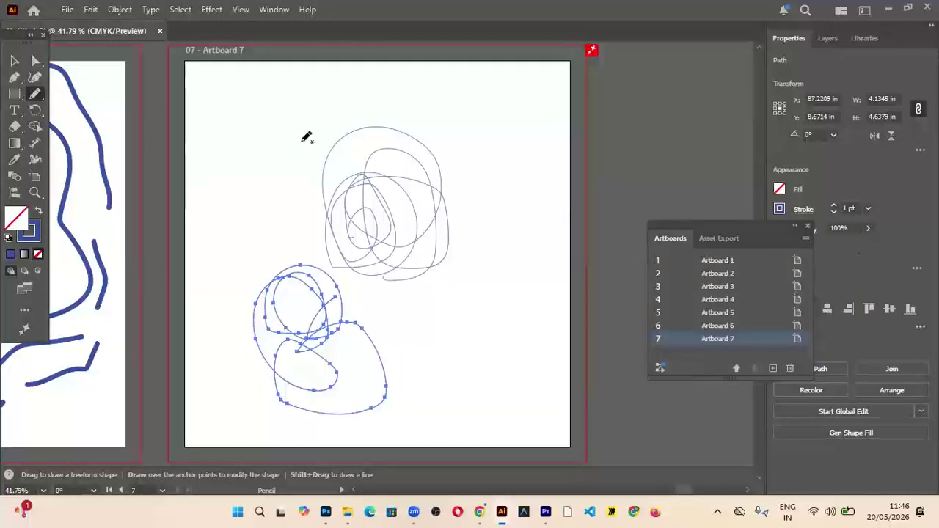
Select the upper and lower scribbles in turn and move the Artboards panel clear of the Properties panel
{"action": "left_click", "coordinate": [14, 61]}
{"action": "left_click", "coordinate": [388, 195]}
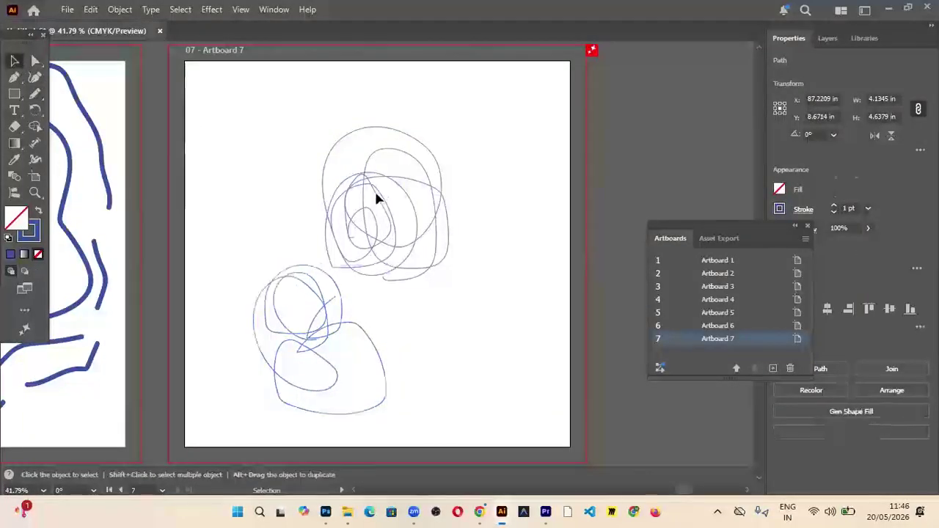
{"action": "left_click", "coordinate": [376, 196]}
{"action": "left_click_drag", "start_coordinate": [761, 233], "coordinate": [697, 194]}
{"action": "left_click", "coordinate": [477, 211]}
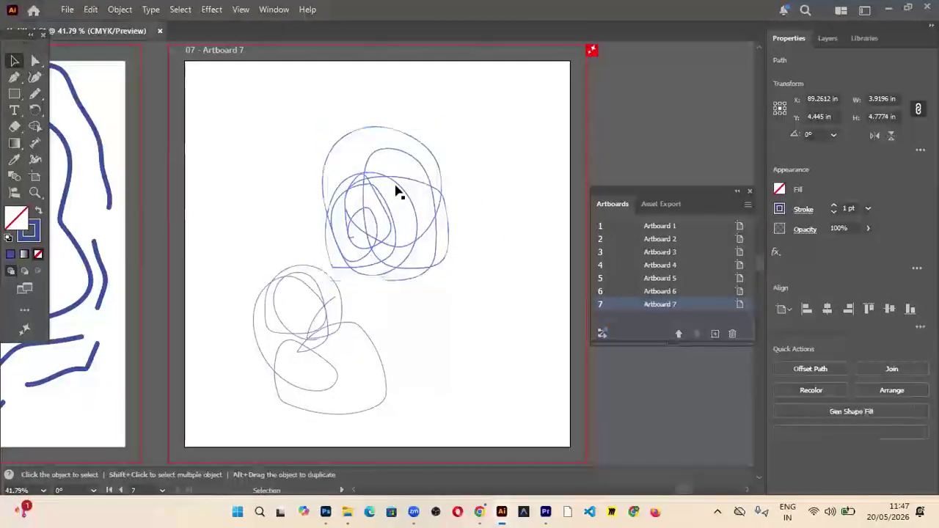
{"action": "left_click", "coordinate": [326, 306]}
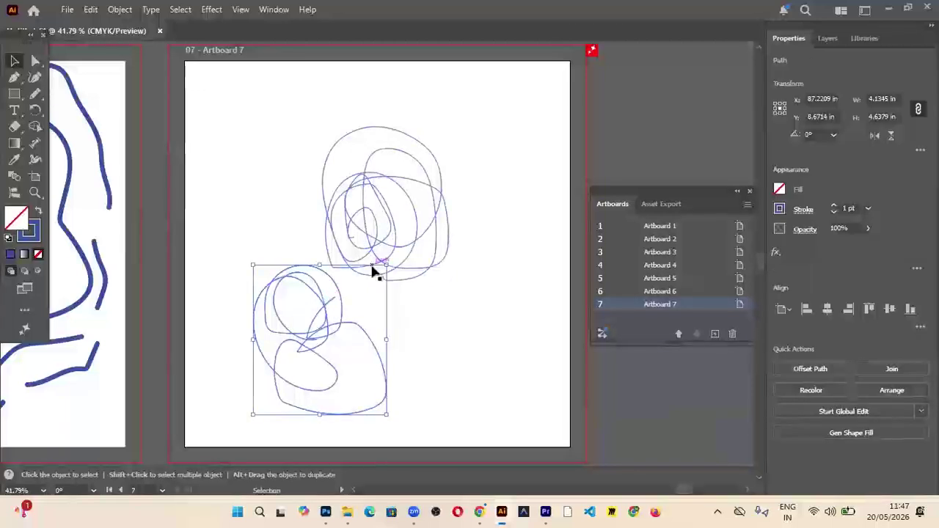
Draw a series of open freehand Pencil lines around the two scribbles on Artboard 7
{"action": "left_click", "coordinate": [35, 94]}
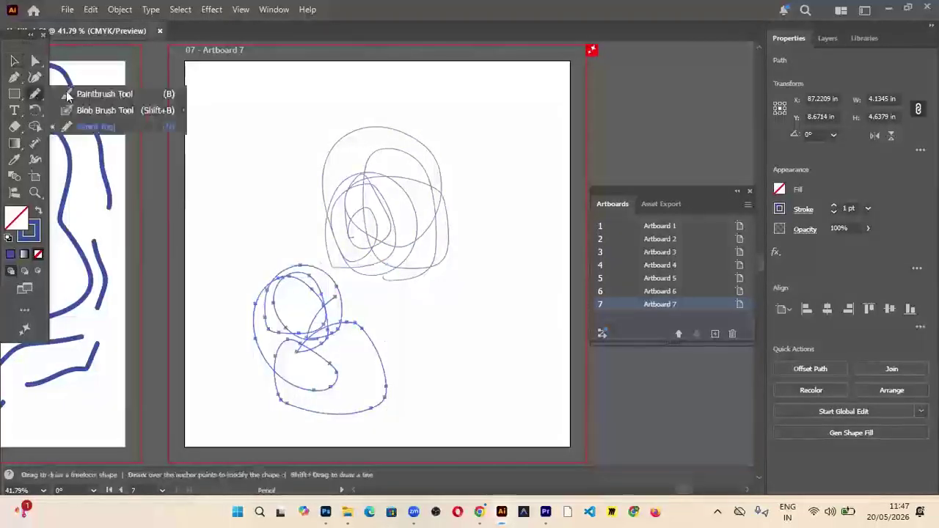
{"action": "mouse_move", "coordinate": [377, 100]}
{"action": "left_mouse_down"}
{"action": "mouse_move", "coordinate": [465, 95]}
{"action": "mouse_move", "coordinate": [511, 171]}
{"action": "mouse_move", "coordinate": [490, 328]}
{"action": "left_mouse_up"}
{"action": "left_click_drag", "start_coordinate": [450, 305], "coordinate": [485, 401]}
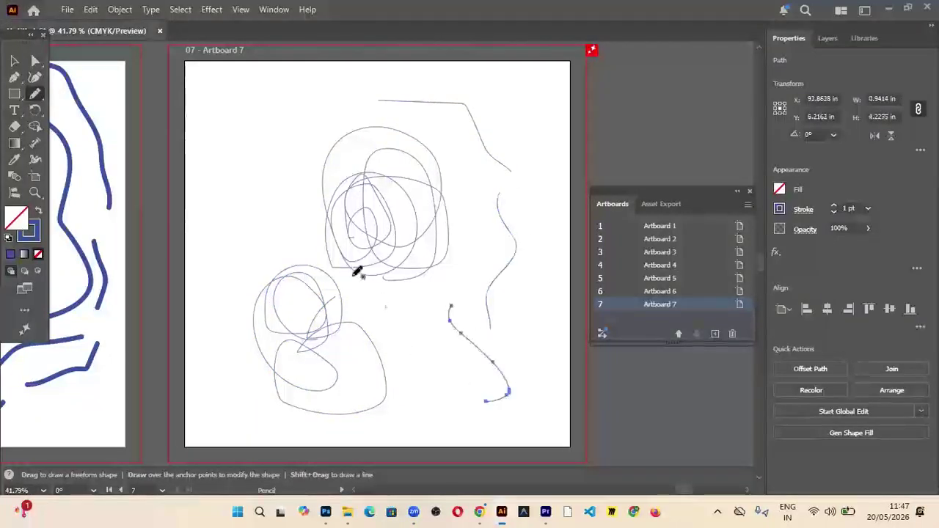
{"action": "left_click_drag", "start_coordinate": [262, 216], "coordinate": [342, 107]}
{"action": "mouse_move", "coordinate": [232, 163]}
{"action": "left_mouse_down"}
{"action": "mouse_move", "coordinate": [250, 117]}
{"action": "mouse_move", "coordinate": [291, 99]}
{"action": "left_mouse_up"}
{"action": "mouse_move", "coordinate": [224, 295]}
{"action": "left_mouse_down"}
{"action": "mouse_move", "coordinate": [226, 261]}
{"action": "mouse_move", "coordinate": [248, 241]}
{"action": "mouse_move", "coordinate": [261, 278]}
{"action": "left_mouse_up"}
{"action": "left_click_drag", "start_coordinate": [236, 338], "coordinate": [280, 422]}
{"action": "mouse_move", "coordinate": [394, 318]}
{"action": "left_mouse_down"}
{"action": "mouse_move", "coordinate": [441, 316]}
{"action": "mouse_move", "coordinate": [444, 399]}
{"action": "left_mouse_up"}
{"action": "left_click_drag", "start_coordinate": [465, 253], "coordinate": [475, 219]}
{"action": "left_click_drag", "start_coordinate": [484, 273], "coordinate": [485, 276]}
{"action": "left_click_drag", "start_coordinate": [523, 322], "coordinate": [525, 332]}
{"action": "left_click_drag", "start_coordinate": [534, 205], "coordinate": [506, 114]}
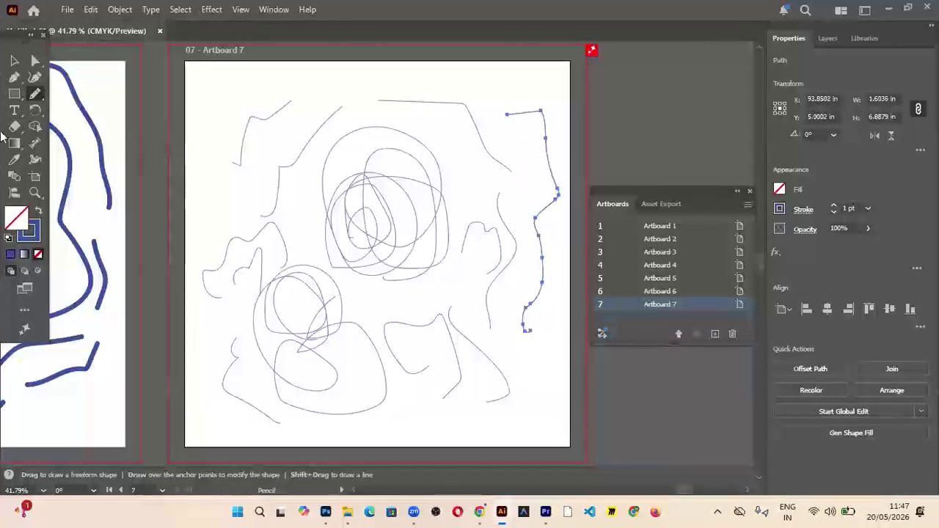
Activate the Type tool and add a new artboard after Artboard 7
{"action": "left_click", "coordinate": [33, 96]}
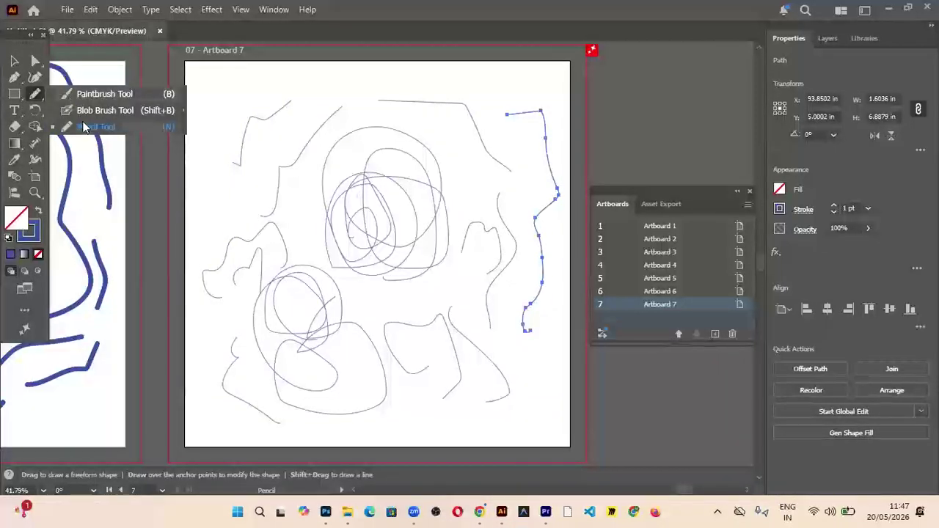
{"action": "left_click", "coordinate": [16, 109]}
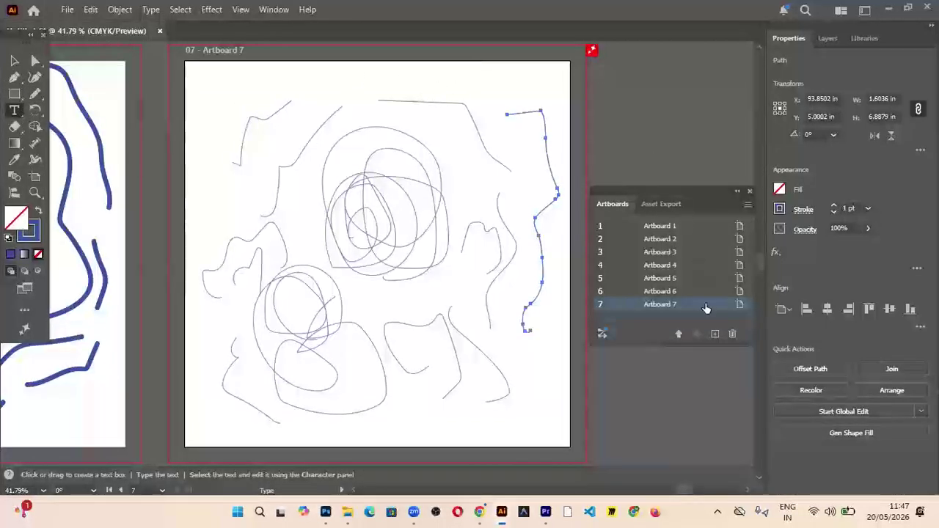
{"action": "left_click", "coordinate": [715, 334]}
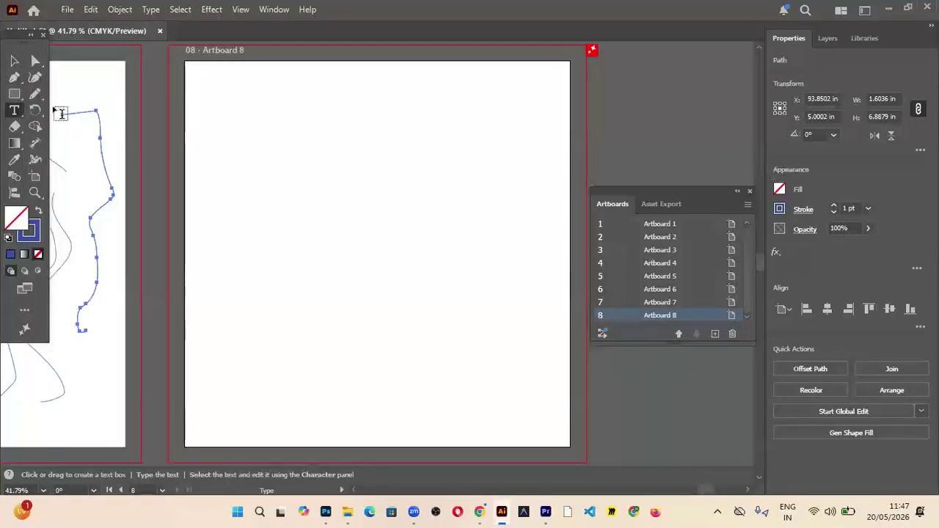
Enter a short line of random letters as point text and draw a placeholder text box about 6.8 by 1.9 in below it
{"action": "left_click", "coordinate": [261, 142]}
{"action": "key", "text": "BackSpace"}
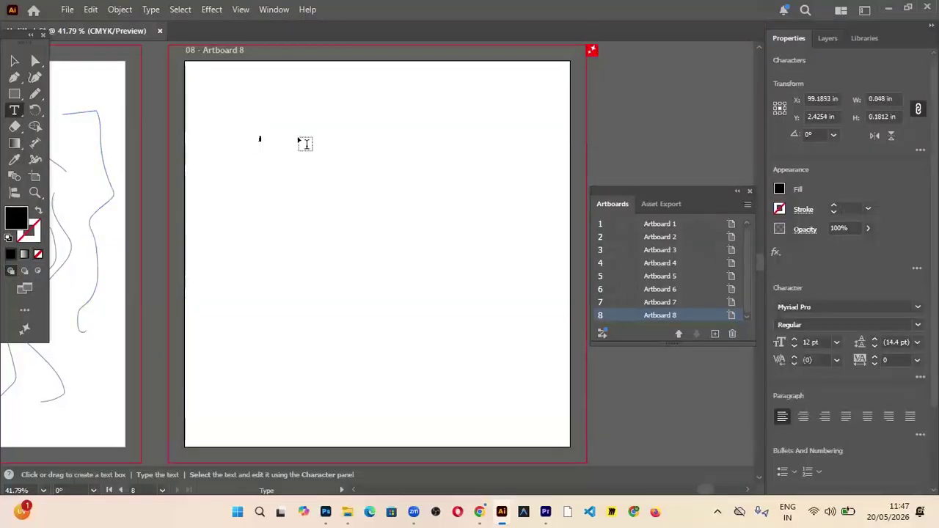
{"action": "type", "text": "Hirkhvcnsdk"}
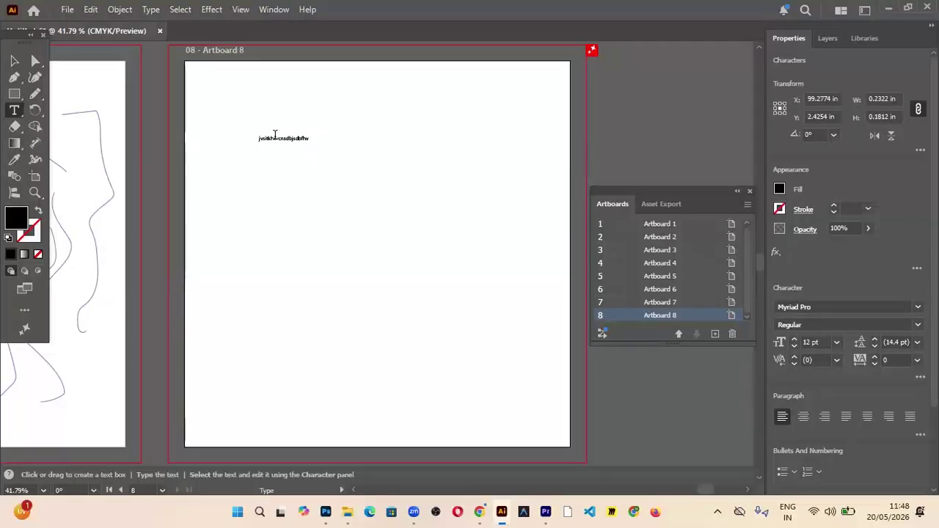
{"action": "mouse_move", "coordinate": [243, 161]}
{"action": "left_mouse_down"}
{"action": "mouse_move", "coordinate": [320, 221]}
{"action": "mouse_move", "coordinate": [462, 223]}
{"action": "left_mouse_up"}
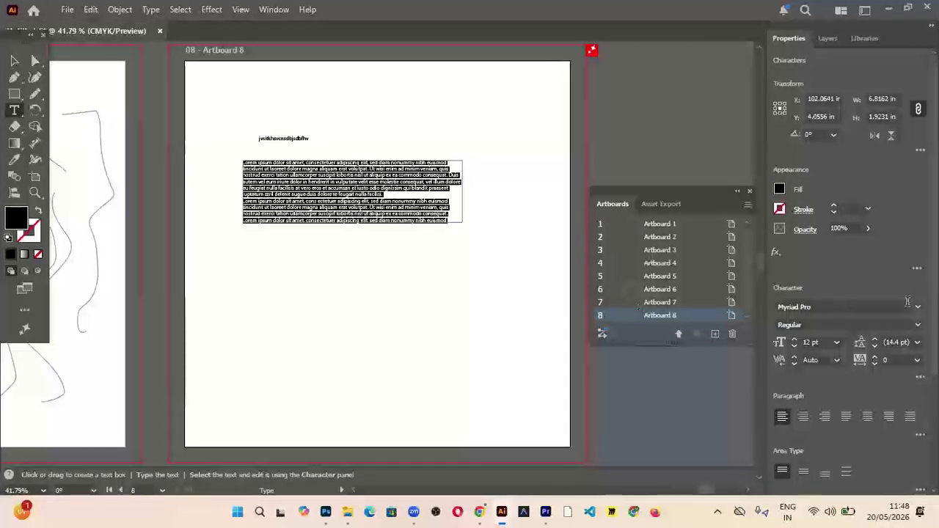
Raise the tracking of the placeholder text in the box to 43
{"action": "scroll", "coordinate": [789, 181], "scroll_direction": "down", "scroll_amount": 5}
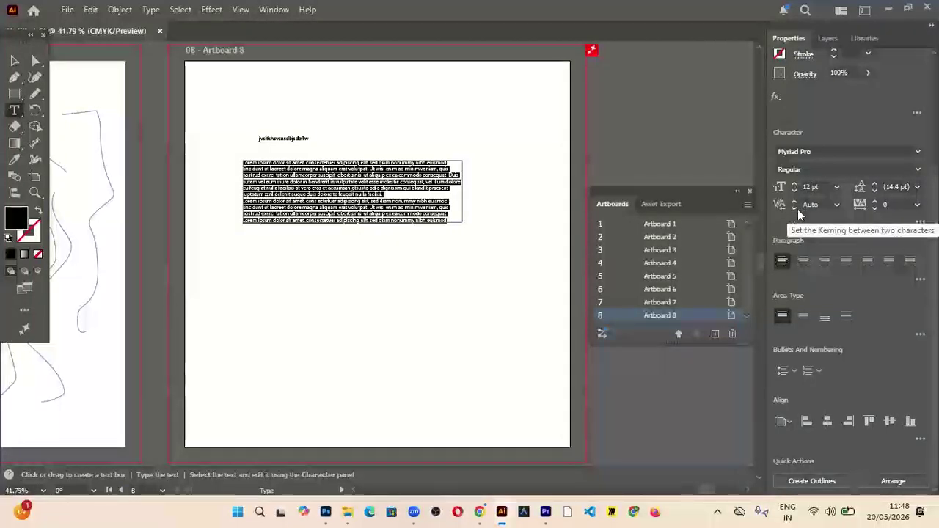
{"action": "left_click", "coordinate": [876, 208]}
{"action": "left_click", "coordinate": [874, 203]}
{"action": "left_click", "coordinate": [875, 203]}
{"action": "left_click", "coordinate": [874, 203]}
{"action": "left_click", "coordinate": [874, 203]}
{"action": "left_click", "coordinate": [875, 204]}
{"action": "left_click", "coordinate": [874, 205]}
{"action": "left_click", "coordinate": [875, 204]}
{"action": "left_click", "coordinate": [875, 205]}
{"action": "left_click", "coordinate": [874, 205]}
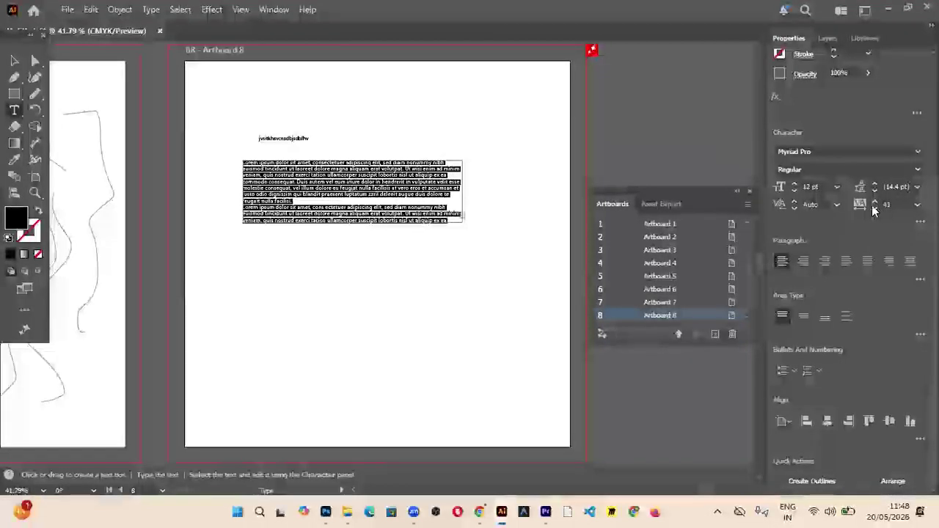
Try the center, right and last-line justify alignments on the placeholder text, finishing with Justify all lines
{"action": "left_click", "coordinate": [803, 262]}
{"action": "left_click", "coordinate": [824, 262]}
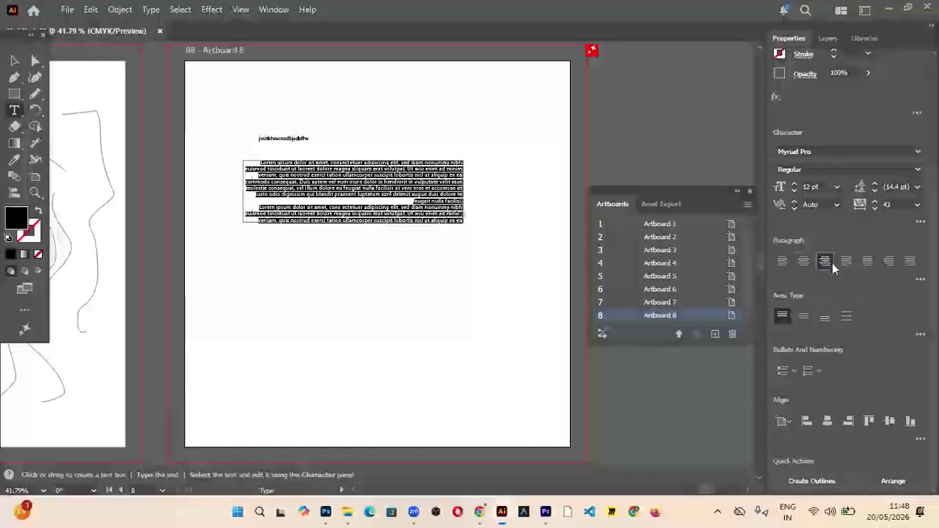
{"action": "left_click", "coordinate": [844, 261]}
{"action": "left_click", "coordinate": [867, 262]}
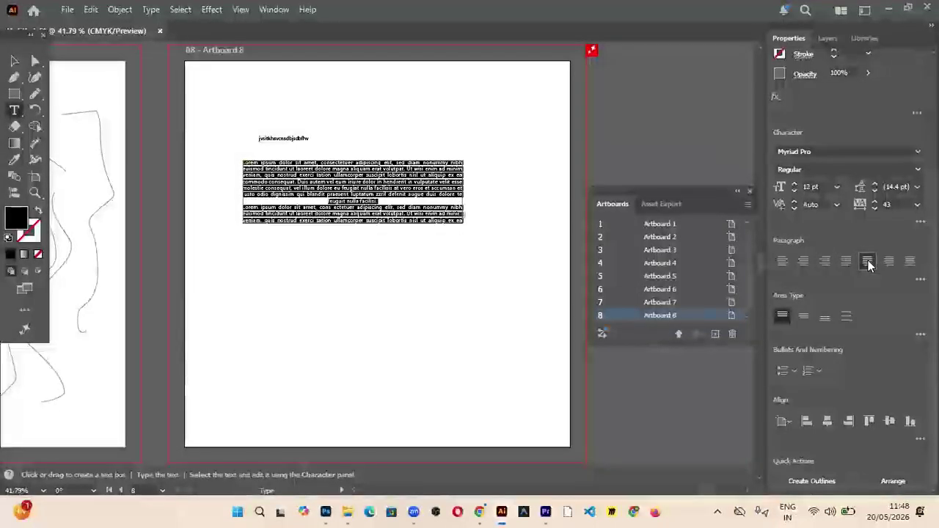
{"action": "left_click", "coordinate": [886, 262]}
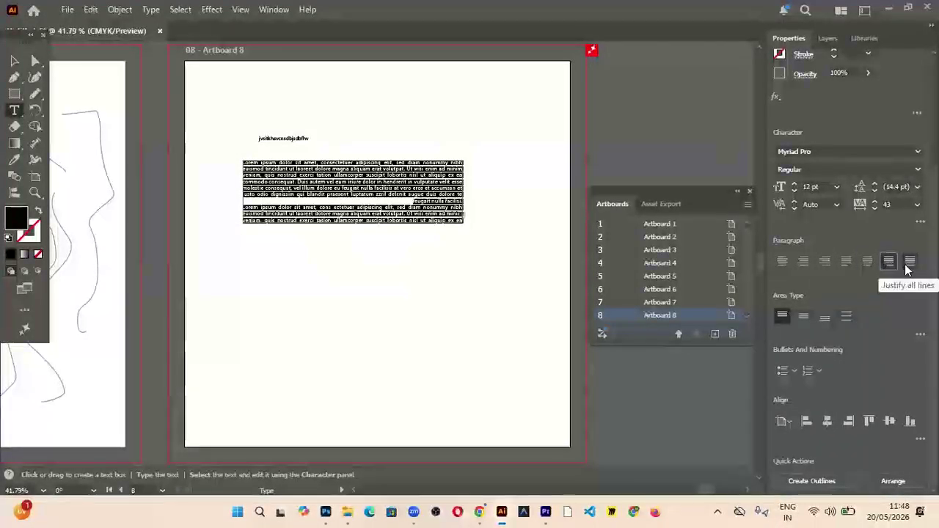
{"action": "left_click", "coordinate": [903, 264]}
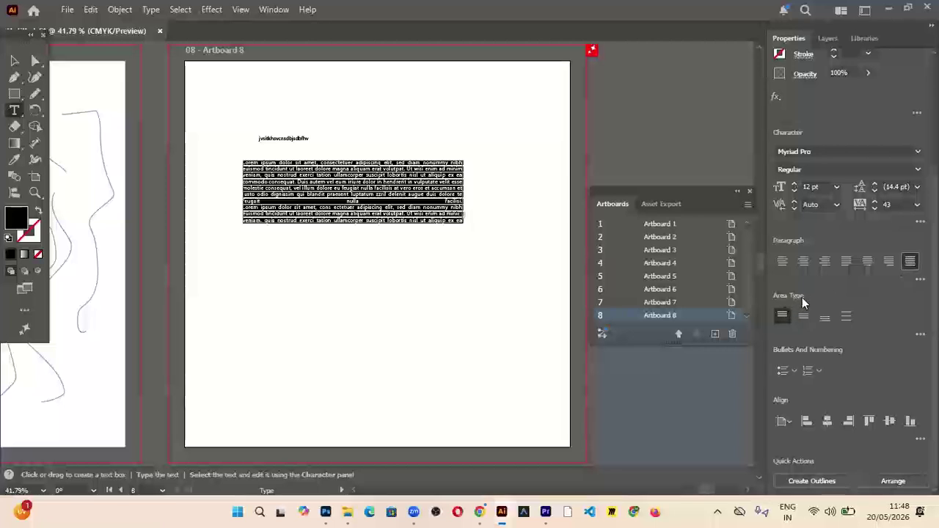
Try the center and justify vertical alignments on the text box, then return it to top alignment
{"action": "left_click", "coordinate": [805, 315]}
{"action": "left_click", "coordinate": [845, 316]}
{"action": "left_click", "coordinate": [781, 316]}
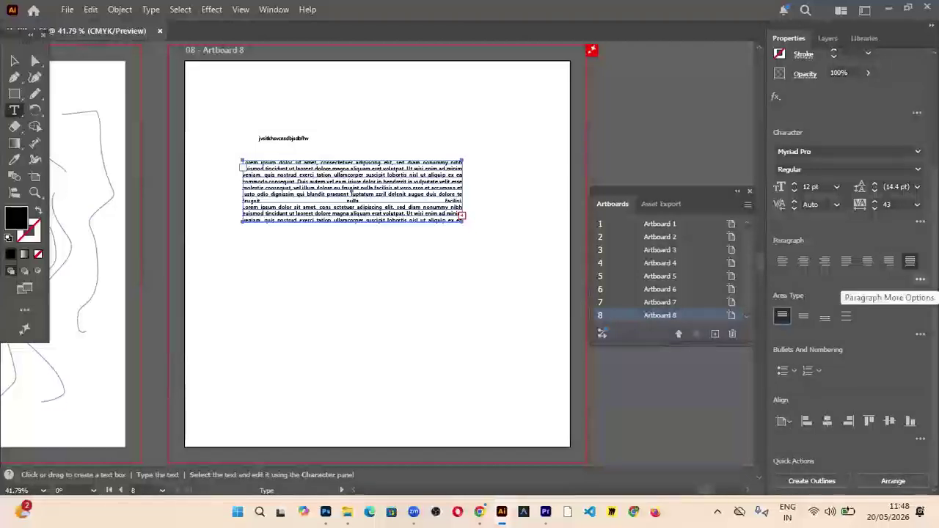
Look over the additional paragraph options and try bullets on the placeholder text, finishing with a numbered list
{"action": "left_click", "coordinate": [920, 280]}
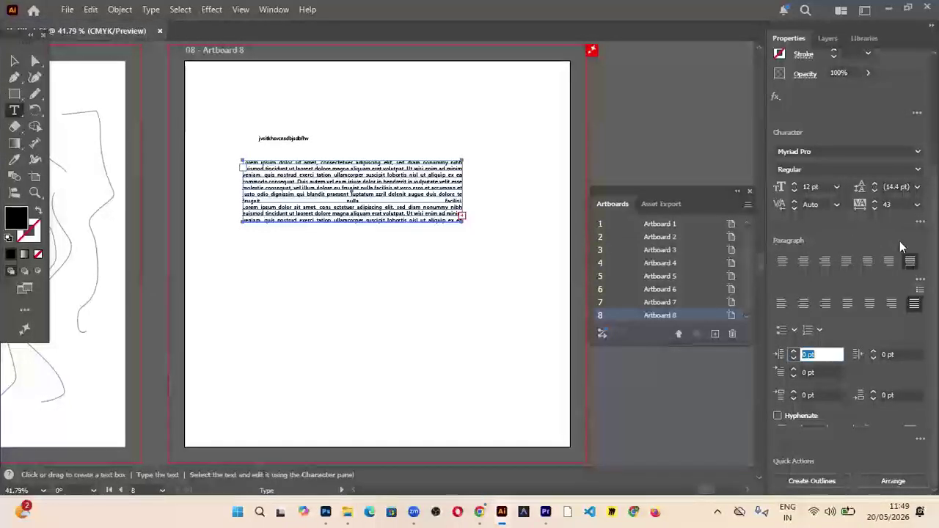
{"action": "key", "text": "Return"}
{"action": "scroll", "coordinate": [761, 306], "scroll_direction": "down", "scroll_amount": 1}
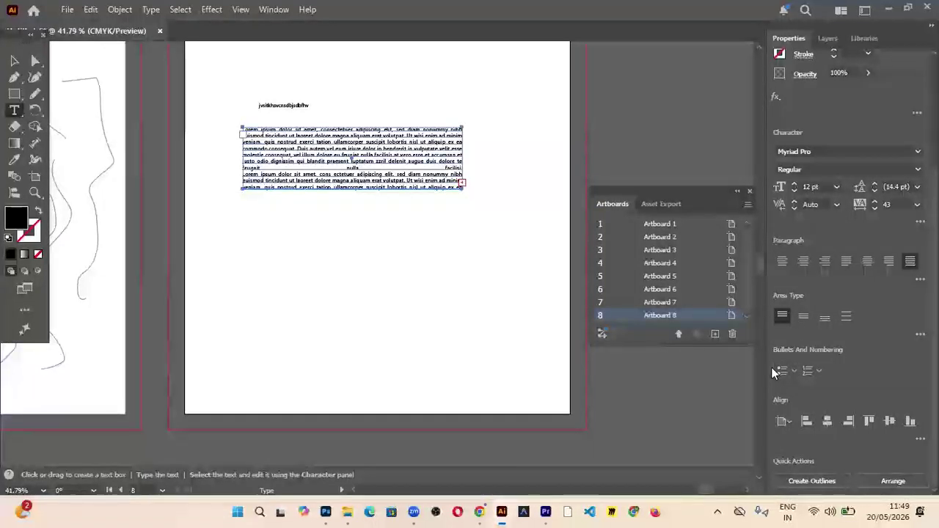
{"action": "left_click", "coordinate": [780, 370]}
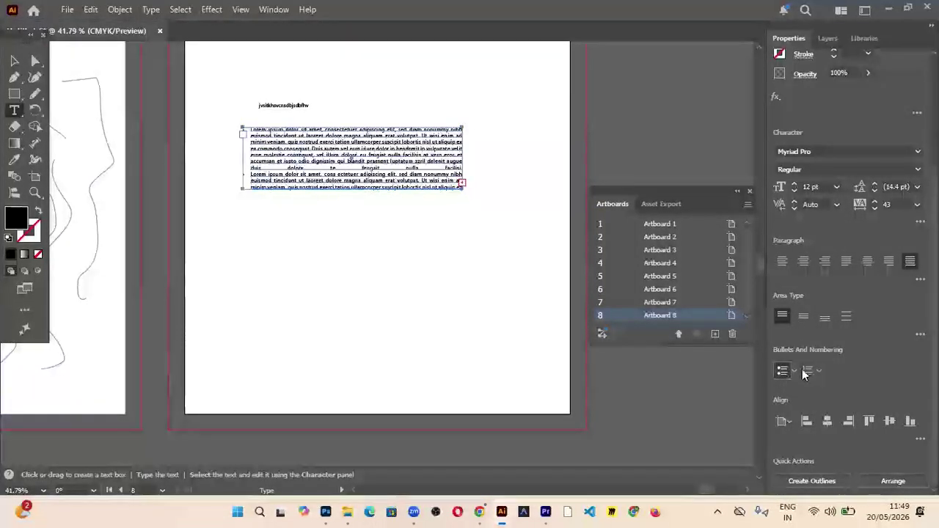
{"action": "left_click", "coordinate": [807, 371]}
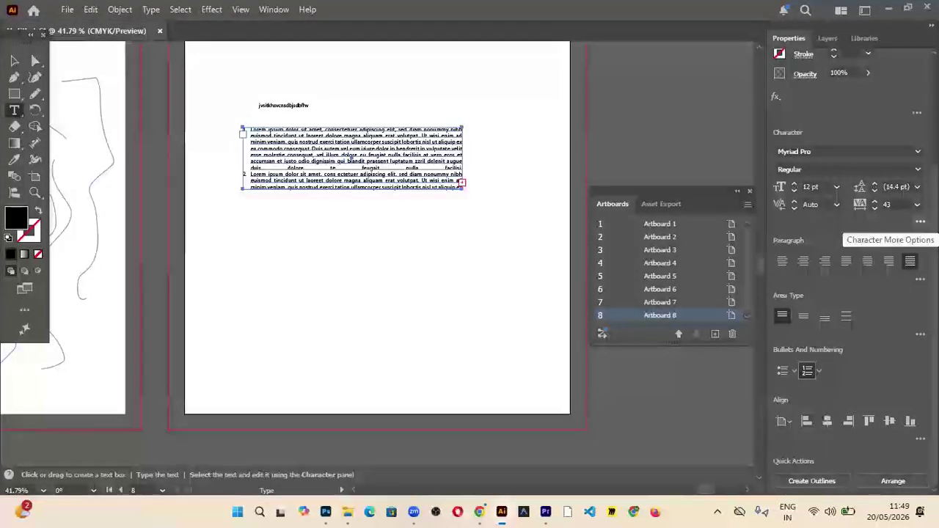
Try All Caps on the placeholder text, then apply Small Caps and Underline instead
{"action": "left_click", "coordinate": [920, 221]}
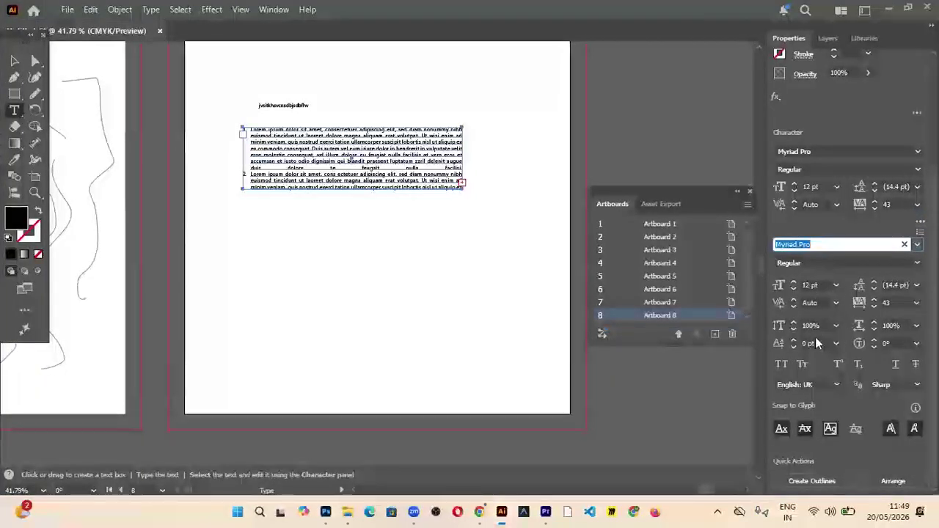
{"action": "left_click", "coordinate": [782, 365]}
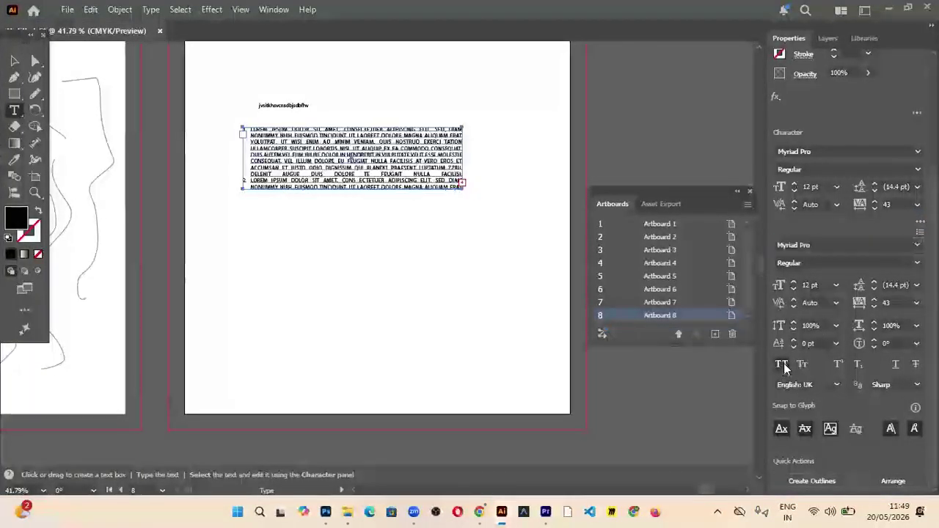
{"action": "left_click", "coordinate": [801, 365]}
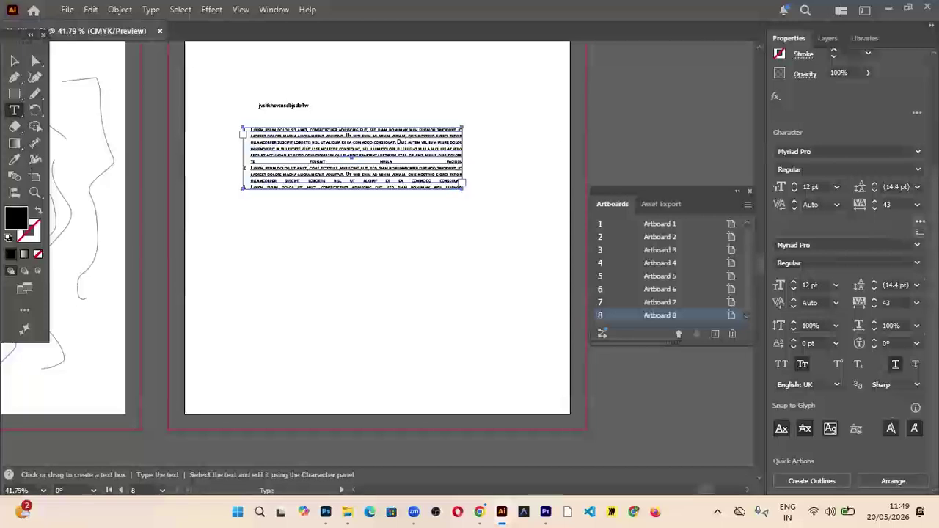
Select all the text inside the text box, then select the point text and the text box together as objects
{"action": "left_click", "coordinate": [257, 136]}
{"action": "key", "text": "ctrl+a"}
{"action": "left_click_drag", "start_coordinate": [247, 129], "coordinate": [463, 188]}
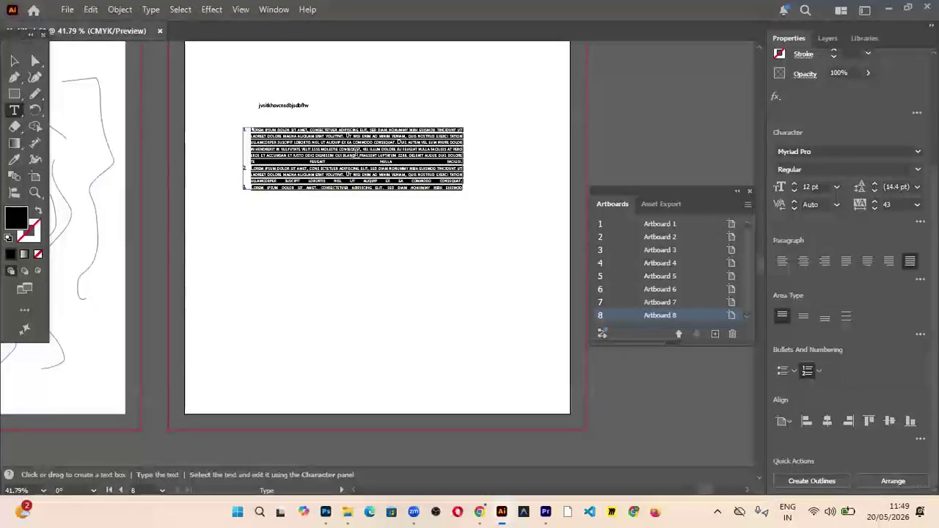
{"action": "left_click", "coordinate": [13, 60]}
{"action": "left_click_drag", "start_coordinate": [245, 94], "coordinate": [360, 182]}
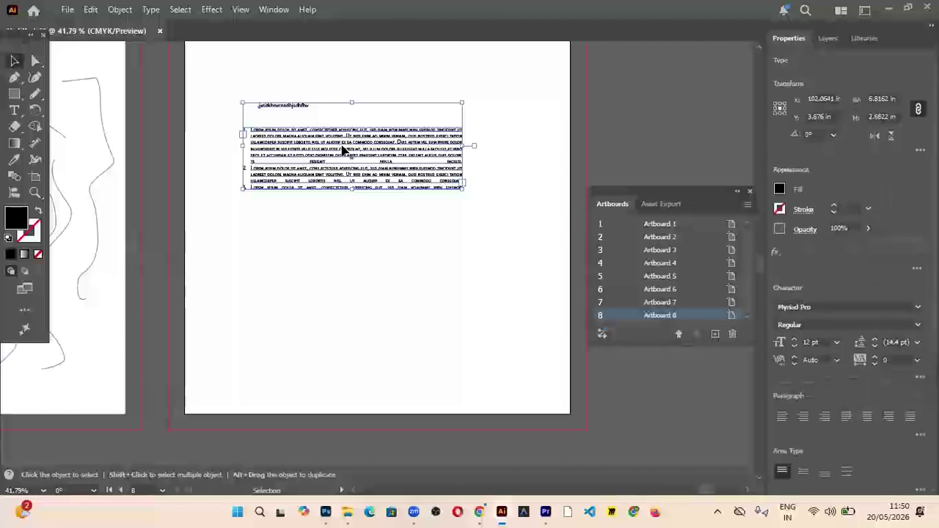
Draw a circle about 4.38 in in diameter below the numbered text box on Artboard 8
{"action": "key", "text": "ctrl+shift+a"}
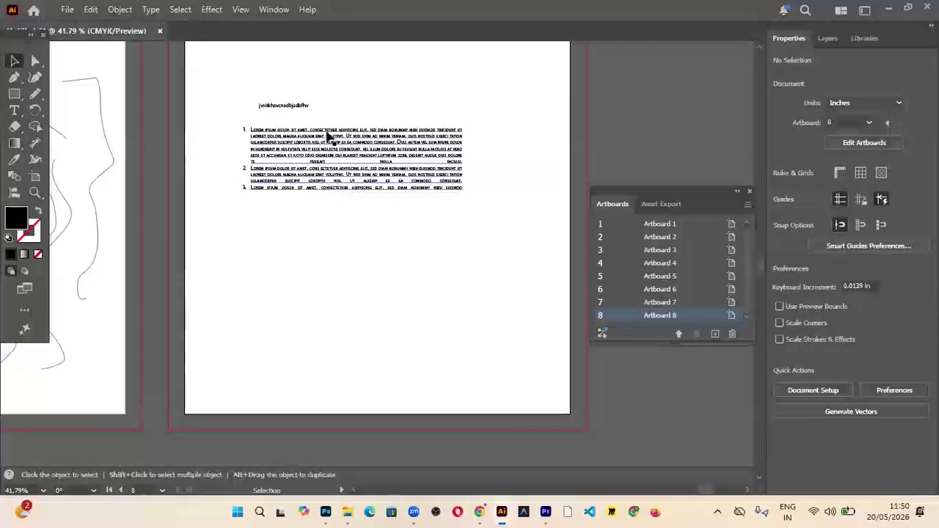
{"action": "left_click", "coordinate": [280, 104]}
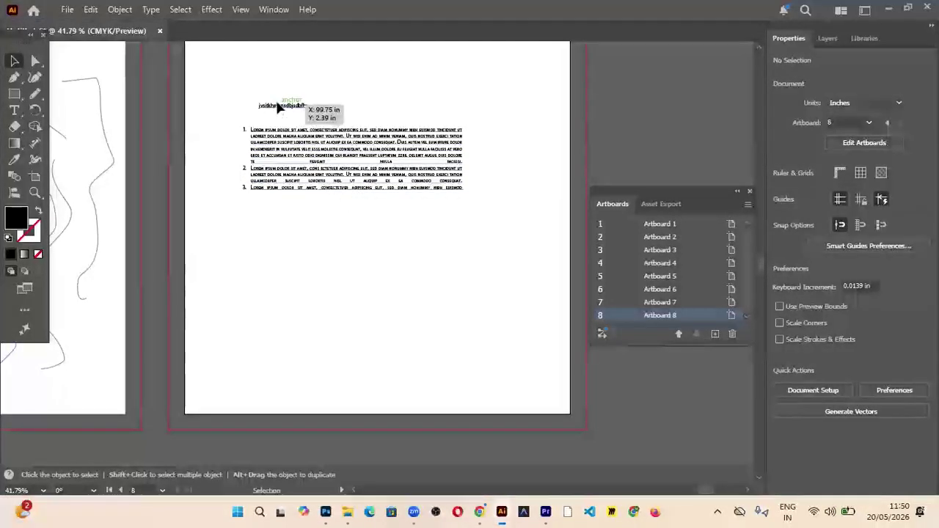
{"action": "left_click", "coordinate": [15, 110]}
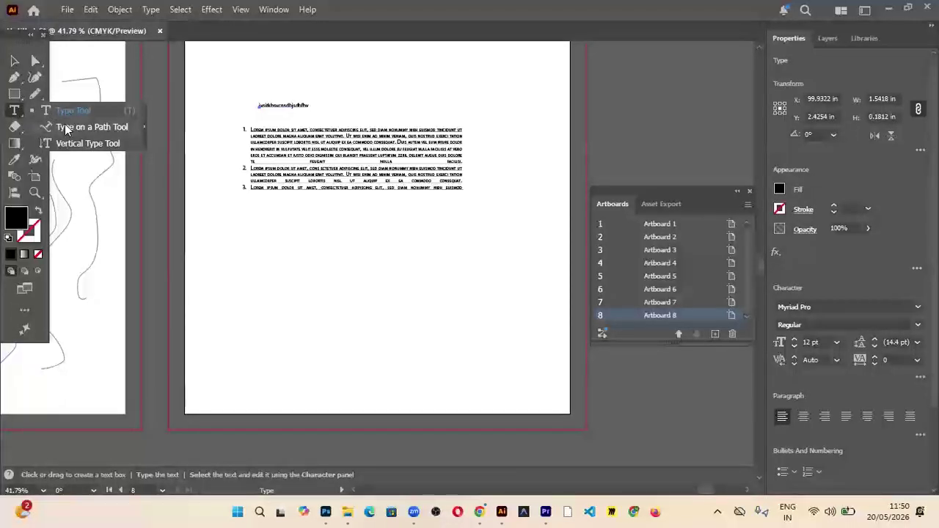
{"action": "left_click", "coordinate": [64, 127]}
{"action": "left_click", "coordinate": [14, 94]}
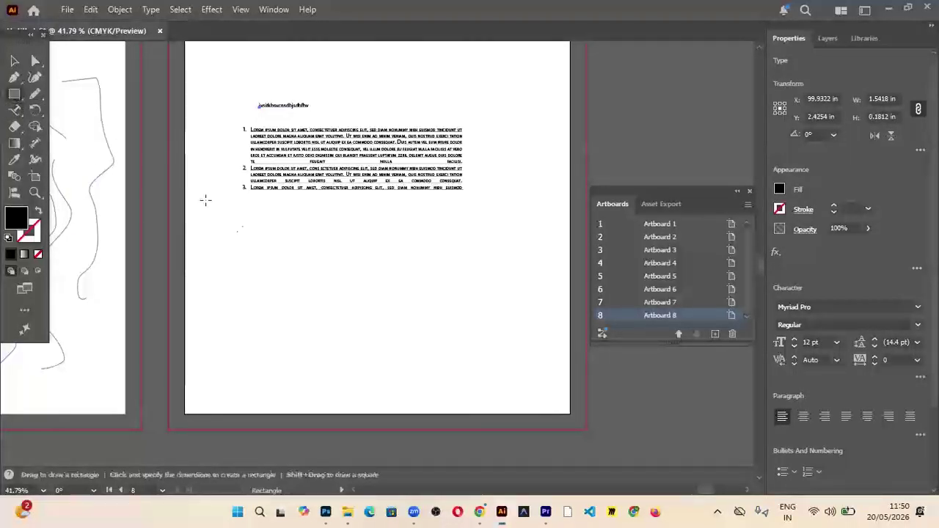
{"action": "left_click", "coordinate": [14, 97]}
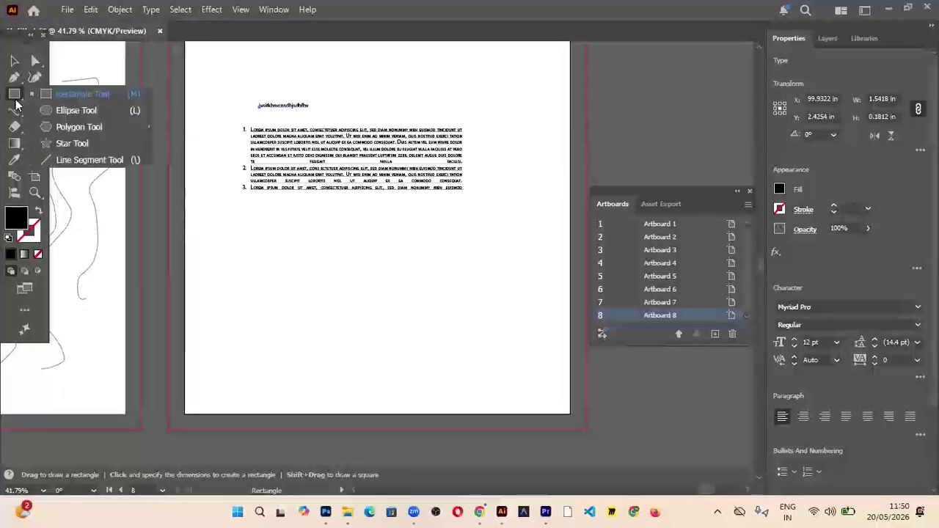
{"action": "left_click", "coordinate": [67, 110]}
{"action": "mouse_move", "coordinate": [311, 241]}
{"action": "left_mouse_down"}
{"action": "mouse_move", "coordinate": [380, 286]}
{"action": "mouse_move", "coordinate": [452, 365]}
{"action": "mouse_move", "coordinate": [447, 353]}
{"action": "mouse_move", "coordinate": [453, 381]}
{"action": "left_mouse_up"}
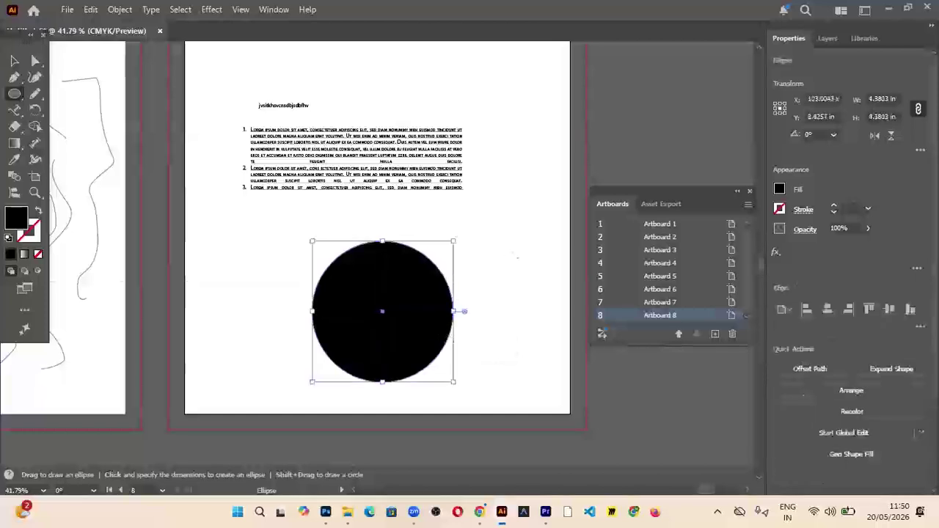
Remove the circle's fill and give it a light blue stroke of 14 pt
{"action": "left_click", "coordinate": [780, 190]}
{"action": "left_click", "coordinate": [629, 285]}
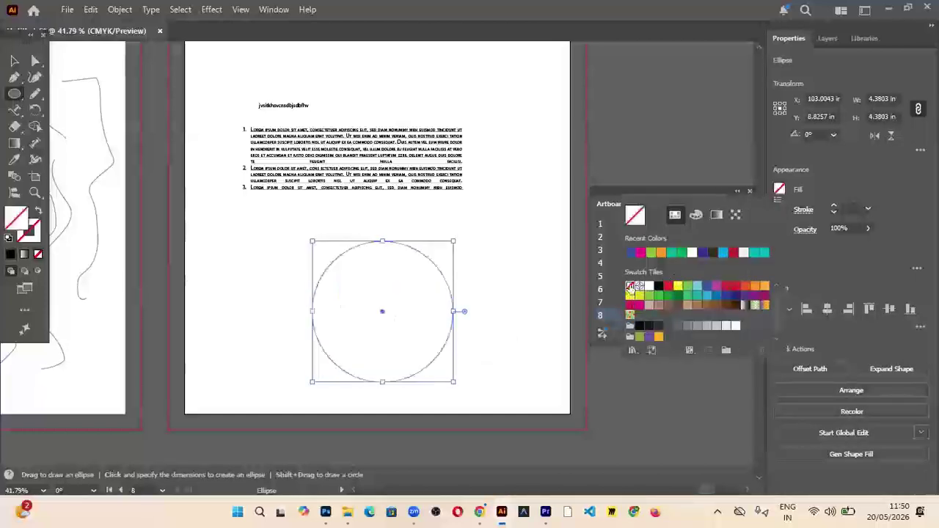
{"action": "left_click", "coordinate": [779, 209]}
{"action": "left_click", "coordinate": [697, 307]}
{"action": "left_click", "coordinate": [833, 206]}
{"action": "left_click", "coordinate": [833, 206]}
{"action": "left_click", "coordinate": [833, 206]}
{"action": "left_click", "coordinate": [833, 206]}
{"action": "left_click", "coordinate": [833, 205]}
{"action": "left_click", "coordinate": [833, 205]}
{"action": "left_click", "coordinate": [833, 205]}
{"action": "left_click", "coordinate": [833, 206]}
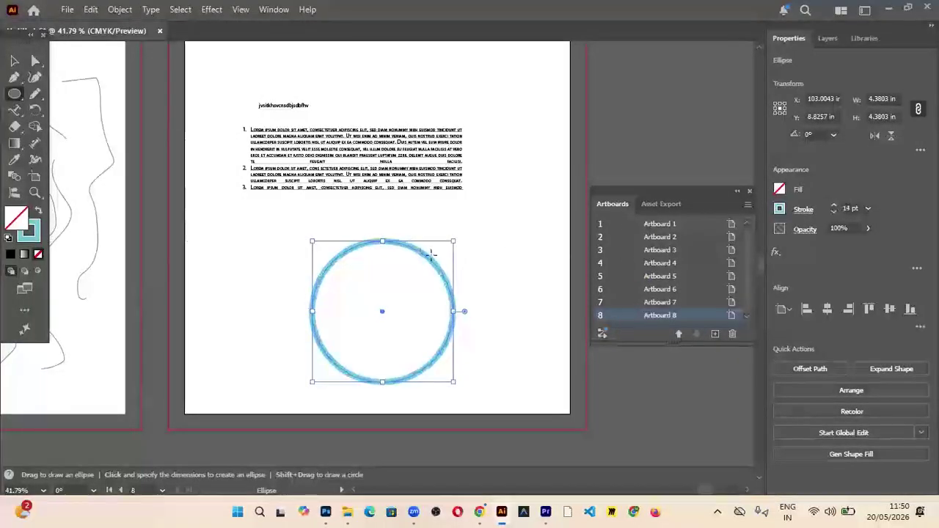
Place placeholder text along the circle with the Type on a Path tool and set its font size to 41 pt
{"action": "left_click", "coordinate": [14, 110]}
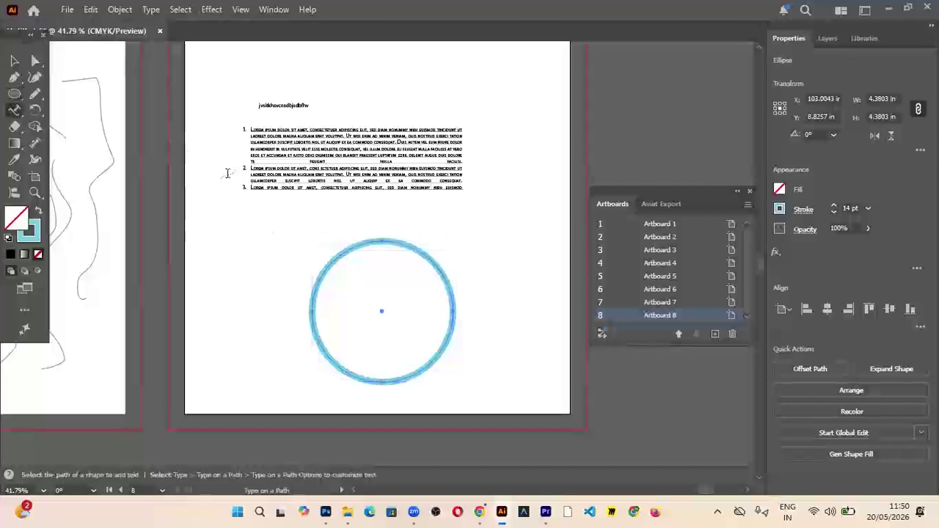
{"action": "left_click", "coordinate": [377, 237]}
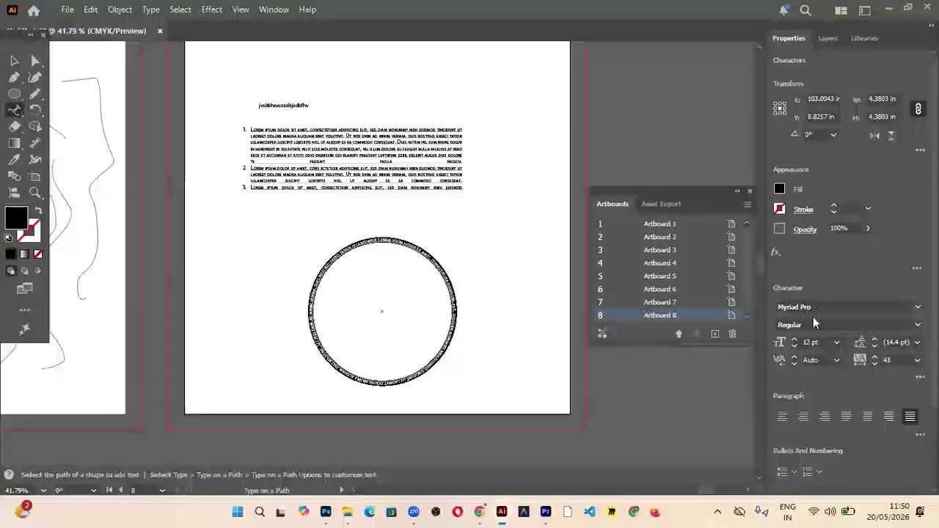
{"action": "left_click", "coordinate": [794, 339]}
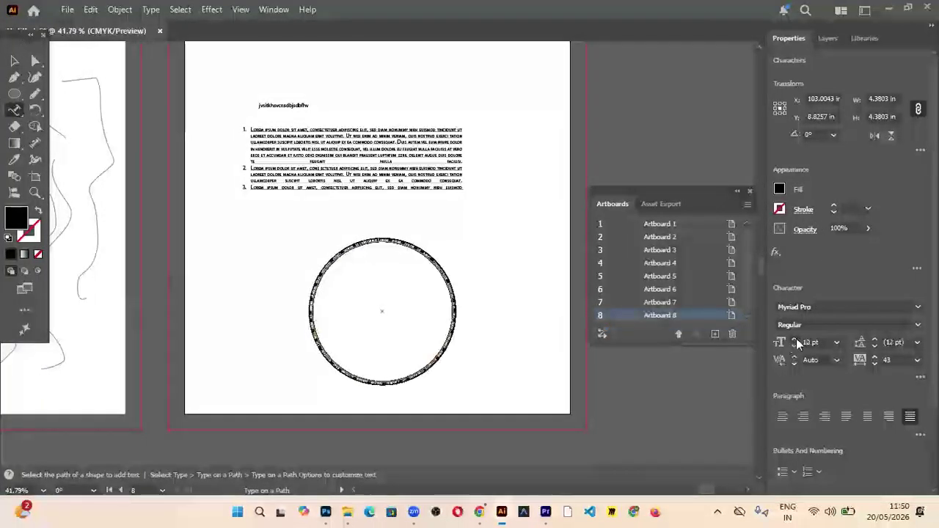
{"action": "left_click", "coordinate": [794, 339]}
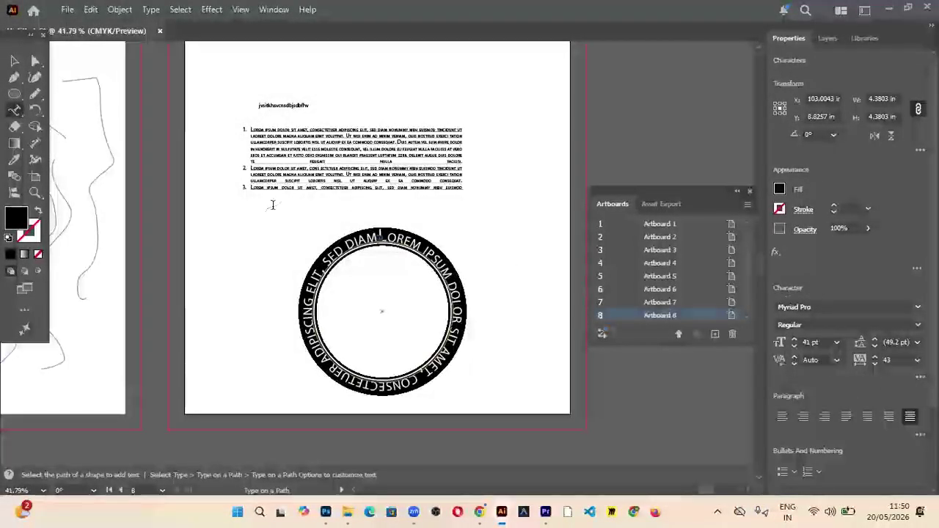
Place vertical placeholder point text beside the circular text with the Vertical Type tool
{"action": "left_click_drag", "start_coordinate": [15, 110], "coordinate": [16, 121]}
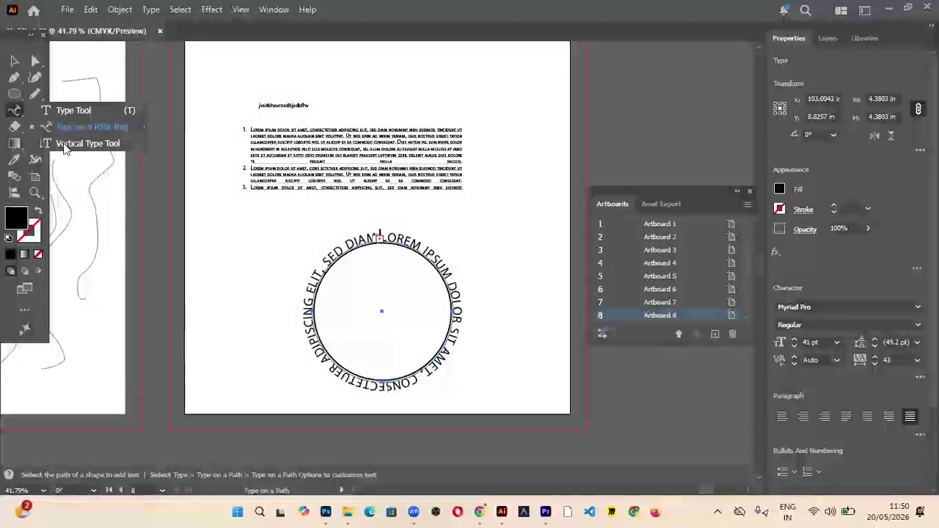
{"action": "left_click", "coordinate": [74, 143]}
{"action": "left_click", "coordinate": [208, 223]}
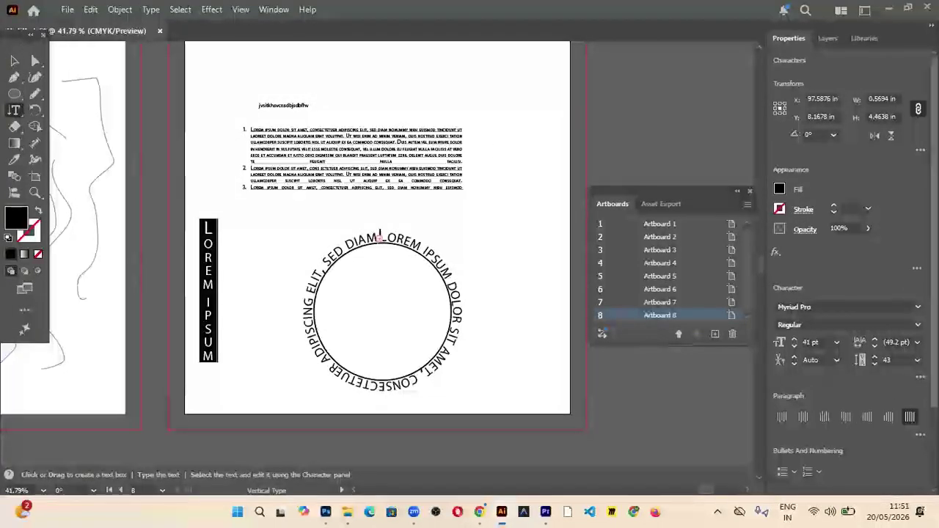
{"action": "scroll", "coordinate": [777, 180], "scroll_direction": "down", "scroll_amount": 3}
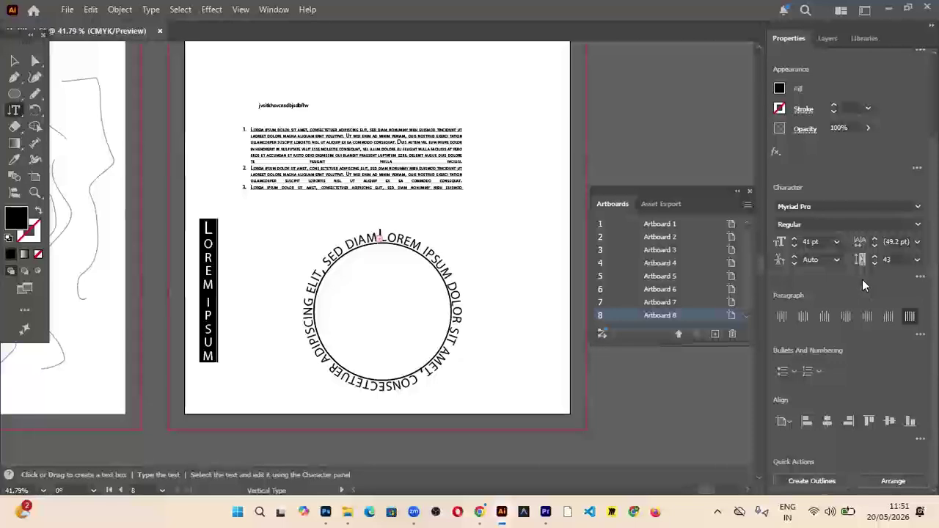
{"action": "left_click", "coordinate": [37, 110]}
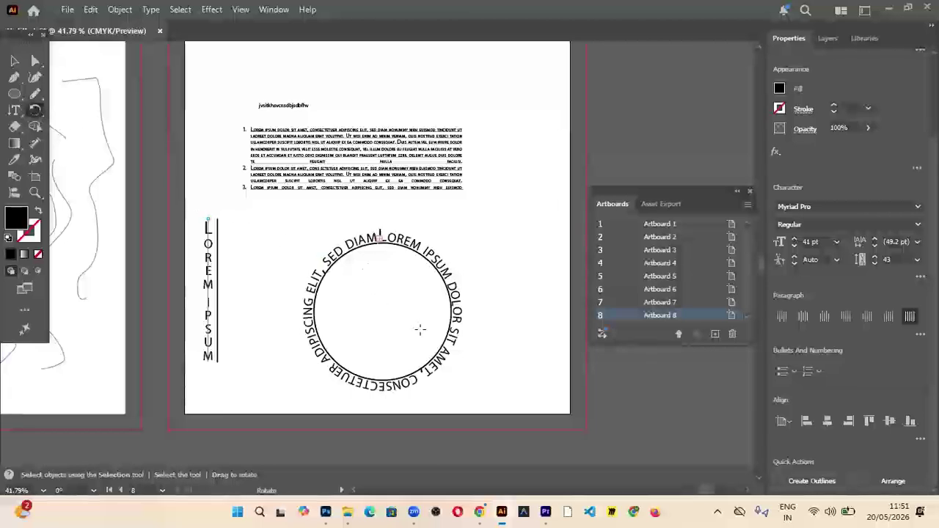
{"action": "left_click", "coordinate": [15, 61]}
{"action": "left_click", "coordinate": [357, 253]}
{"action": "left_click", "coordinate": [37, 110]}
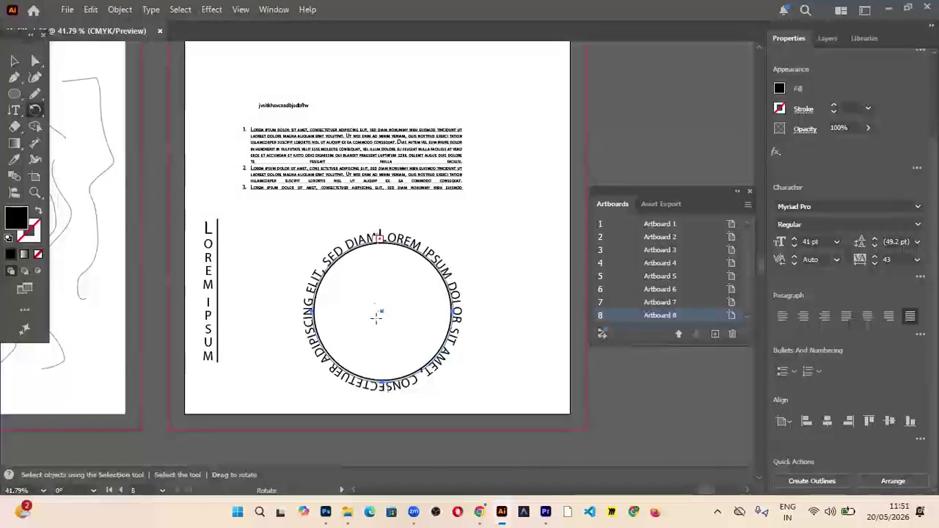
Draw a black rectangle about 2.14 in by 1.39 in in the empty area at the upper right of Artboard 8
{"action": "key", "text": "ctrl+minus"}
{"action": "key", "text": "ctrl+minus"}
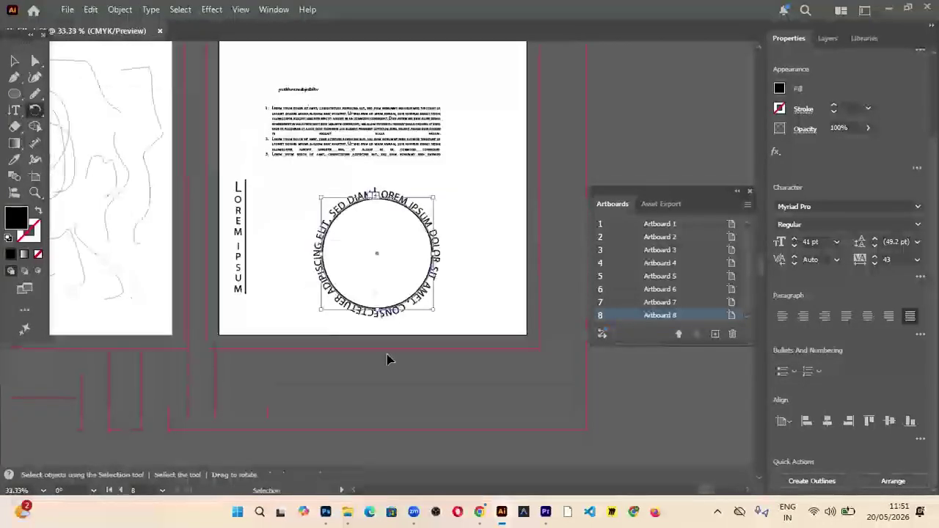
{"action": "left_click_drag", "start_coordinate": [15, 93], "coordinate": [70, 92]}
{"action": "left_click", "coordinate": [71, 92]}
{"action": "left_click_drag", "start_coordinate": [450, 100], "coordinate": [493, 128]}
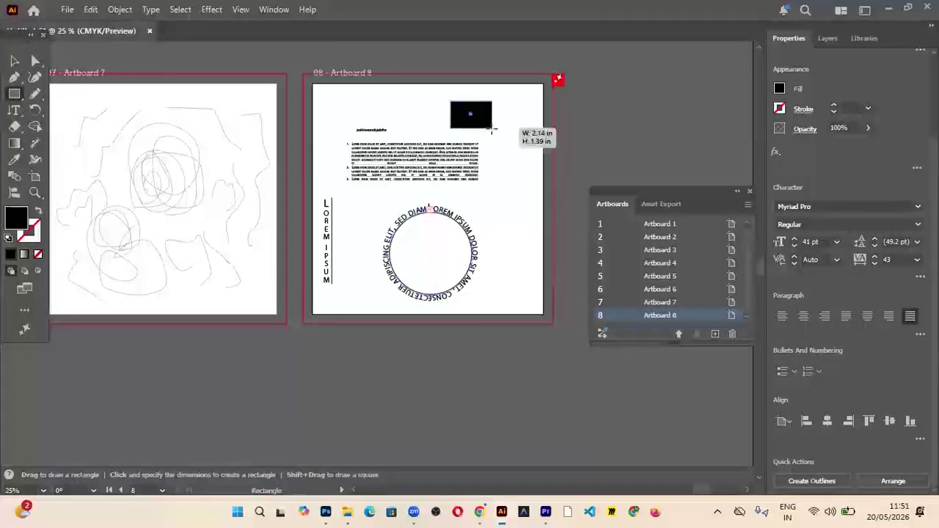
Rotate the rectangle freehand with the Rotate tool to an angle of about 266°
{"action": "left_click", "coordinate": [34, 109]}
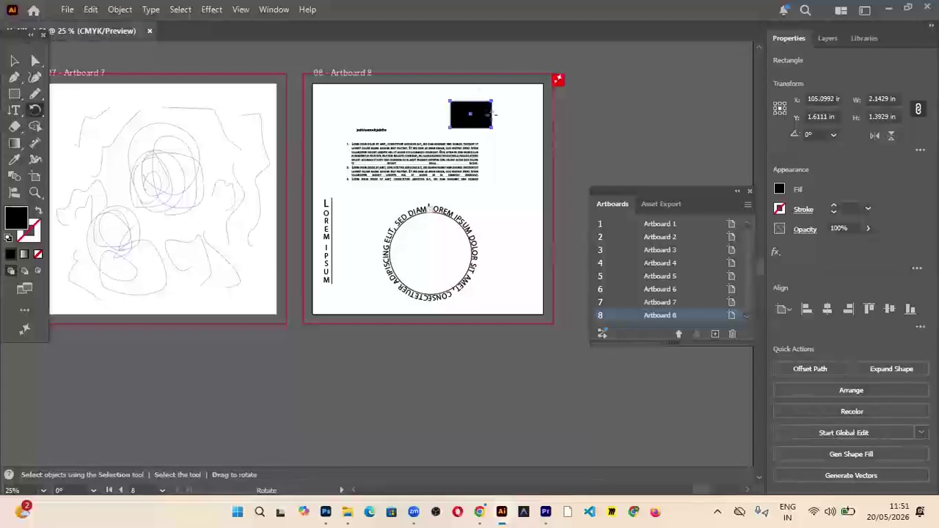
{"action": "left_click_drag", "start_coordinate": [494, 115], "coordinate": [465, 65]}
{"action": "left_click_drag", "start_coordinate": [472, 126], "coordinate": [444, 228]}
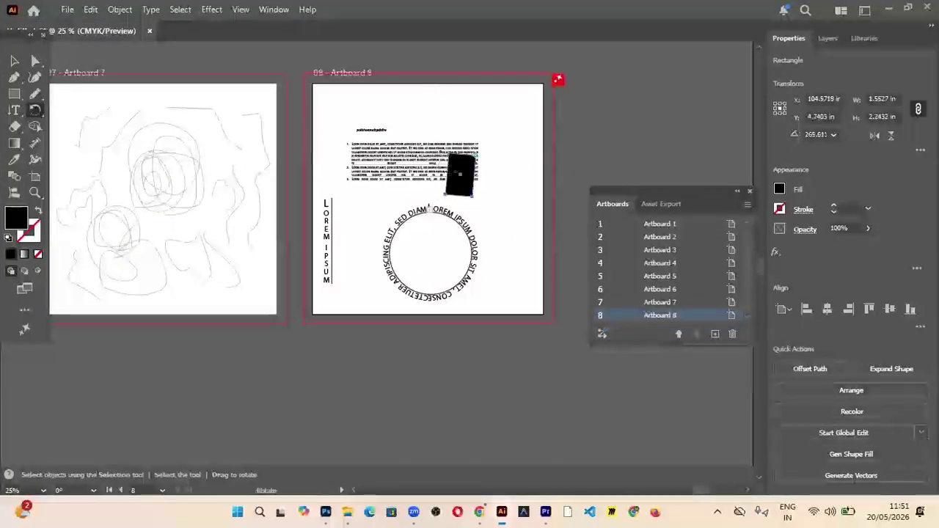
Move the rectangle off the text to the artboard's upper right corner area, and rotate it freehand to about 201°
{"action": "left_click", "coordinate": [13, 62]}
{"action": "left_click_drag", "start_coordinate": [463, 163], "coordinate": [503, 112]}
{"action": "key", "text": "r"}
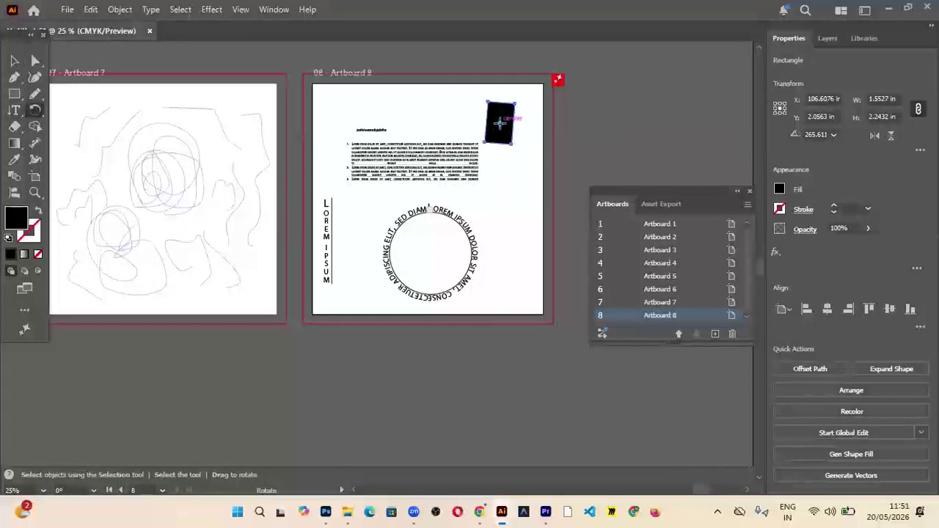
{"action": "left_click_drag", "start_coordinate": [503, 110], "coordinate": [541, 169]}
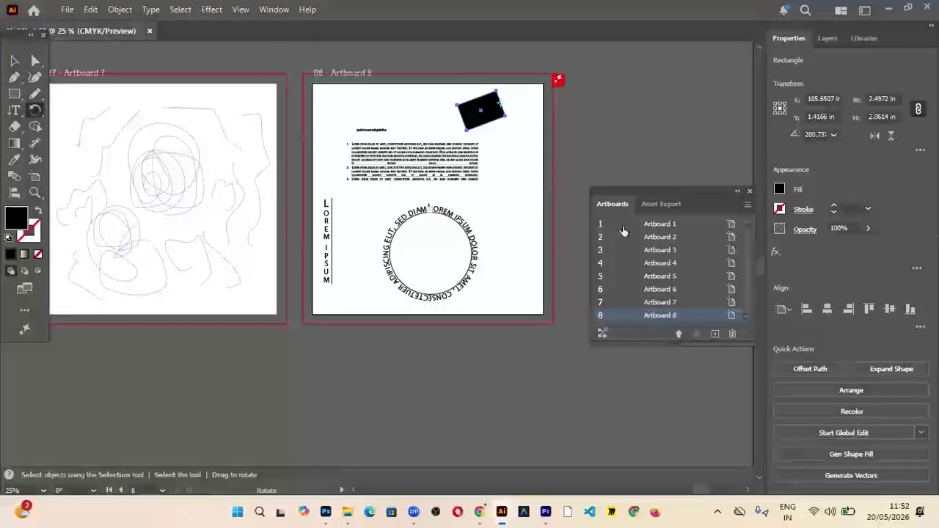
Add a new artboard, Artboard 9, and draw a circle about 6.43 in in diameter near its middle
{"action": "left_click", "coordinate": [715, 334]}
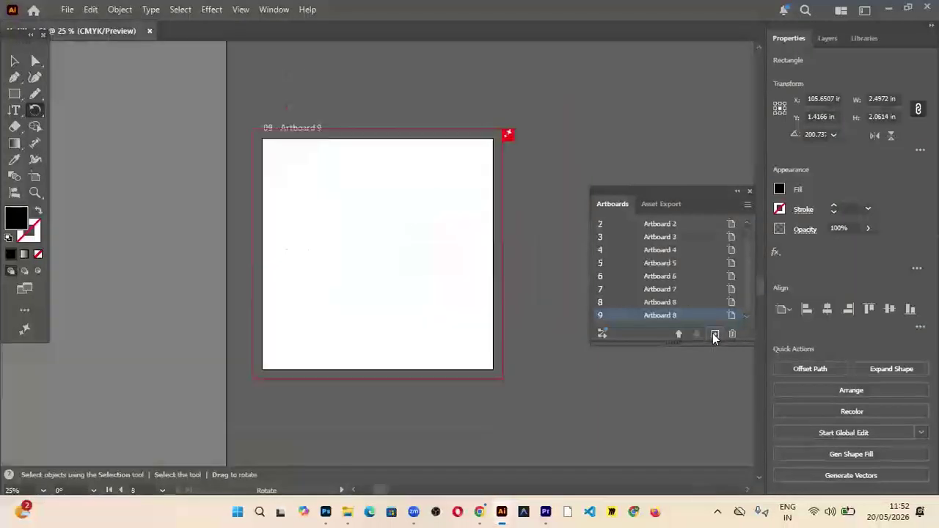
{"action": "left_click", "coordinate": [15, 127]}
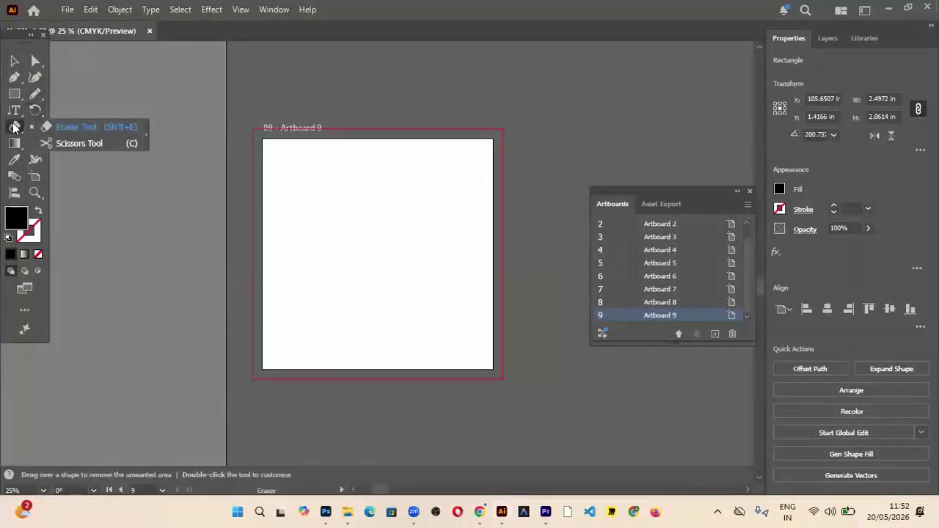
{"action": "left_click", "coordinate": [14, 93]}
{"action": "left_click", "coordinate": [70, 110]}
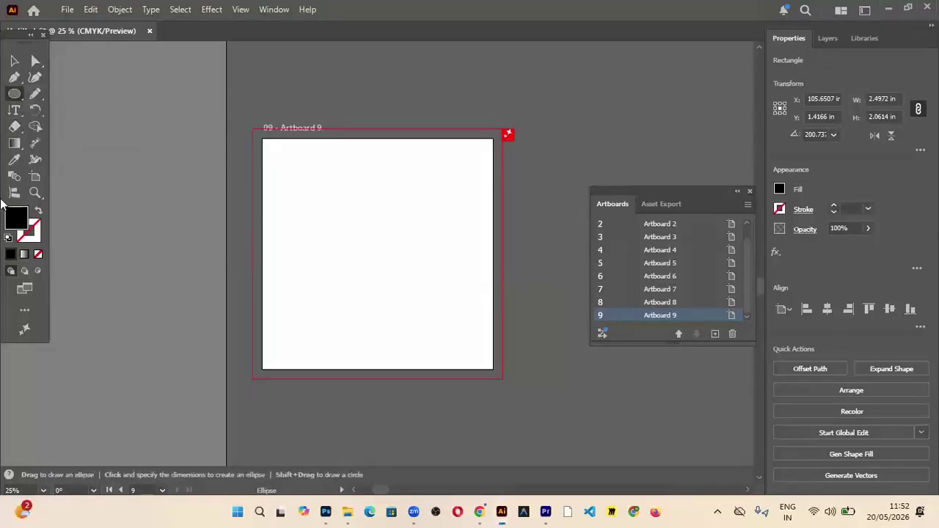
{"action": "mouse_move", "coordinate": [302, 196]}
{"action": "left_mouse_down"}
{"action": "mouse_move", "coordinate": [426, 308]}
{"action": "mouse_move", "coordinate": [426, 319]}
{"action": "left_mouse_up"}
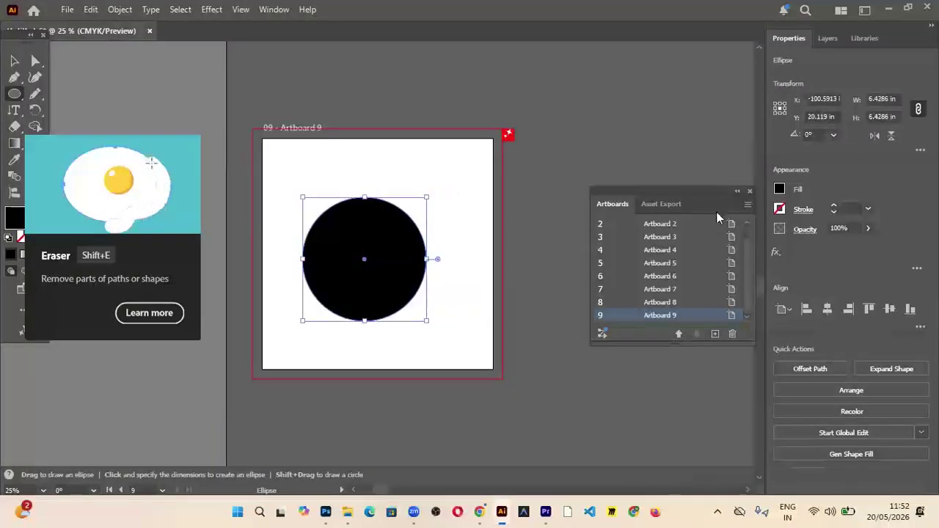
Fill the circle on Artboard 9 with a green swatch
{"action": "left_click", "coordinate": [778, 191]}
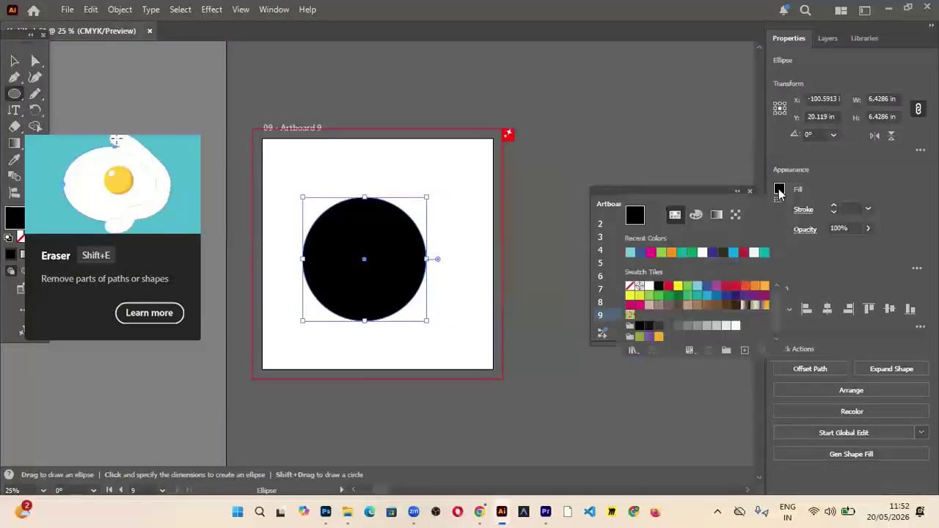
{"action": "left_click", "coordinate": [687, 286]}
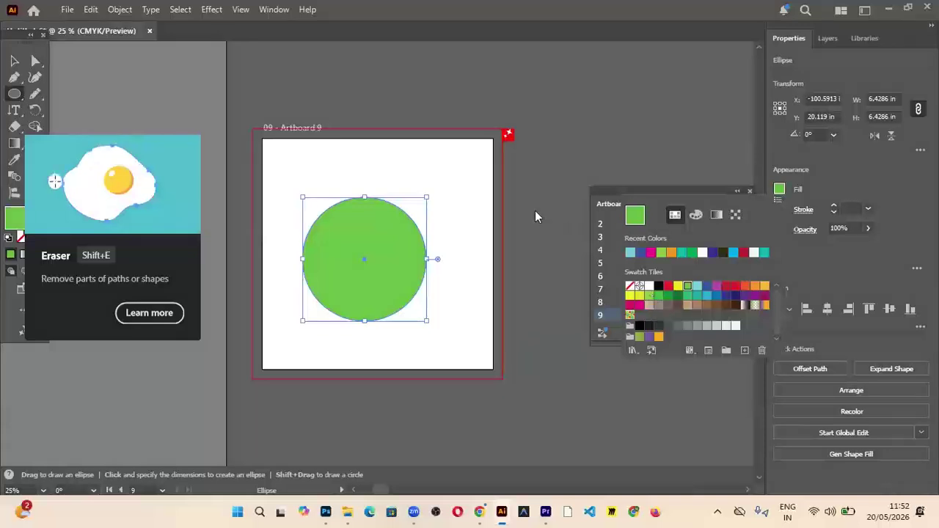
{"action": "key", "text": "Escape"}
Erase a wavy band across the middle of the green circle to split it into two pieces
{"action": "left_click_drag", "start_coordinate": [14, 129], "coordinate": [66, 127]}
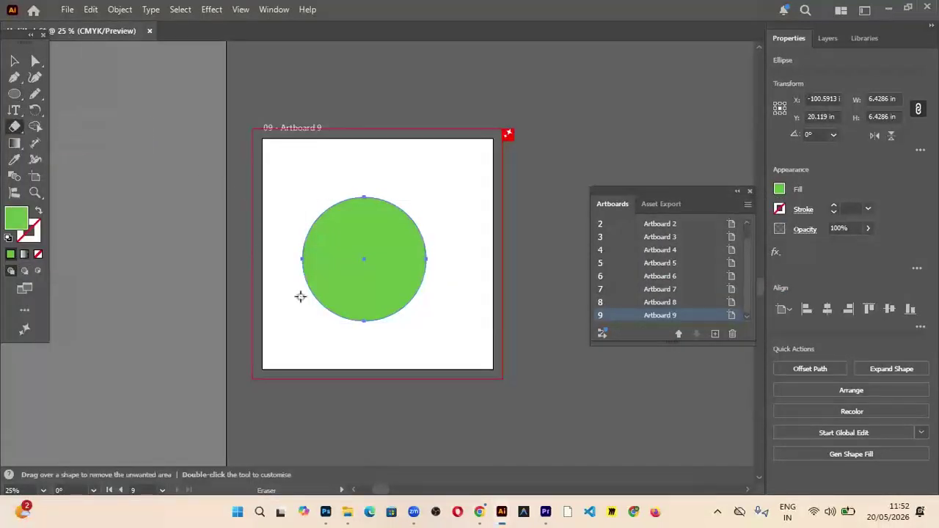
{"action": "left_click_drag", "start_coordinate": [327, 262], "coordinate": [430, 251]}
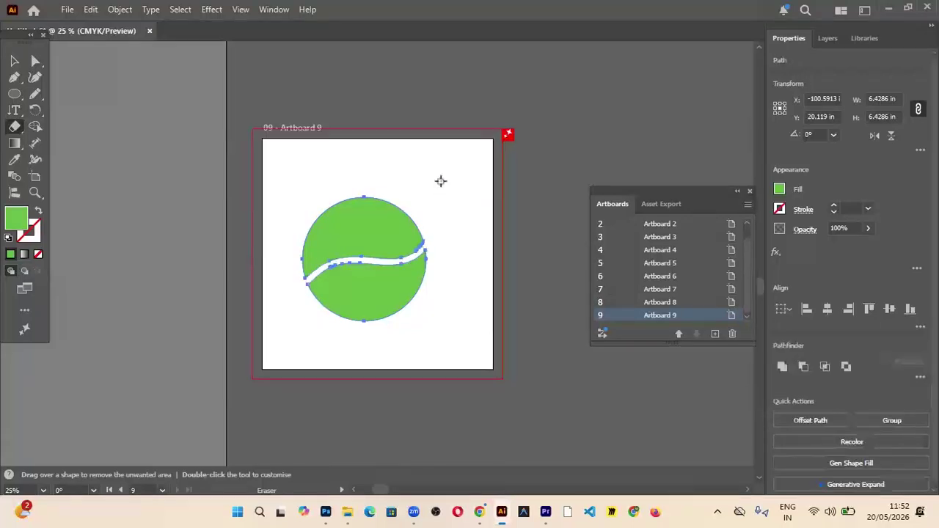
{"action": "key", "text": "v"}
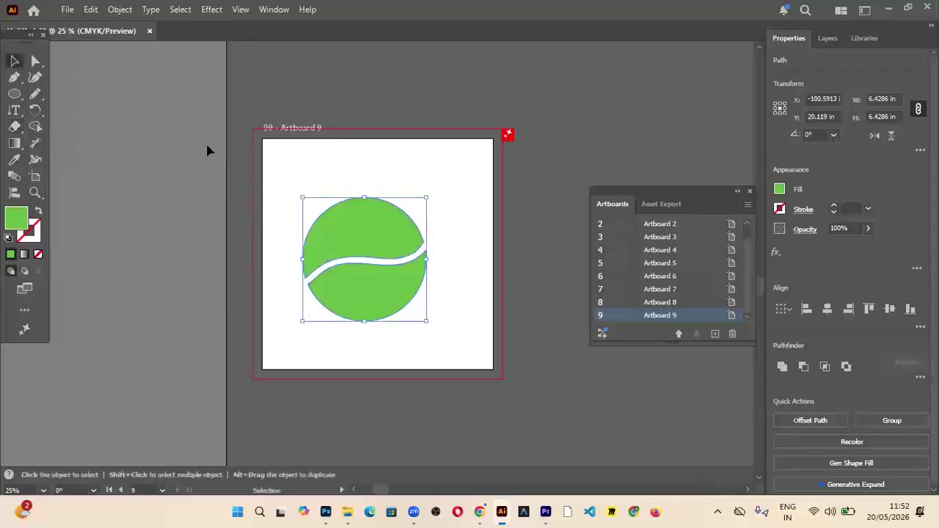
Move the upper and lower pieces of the split circle apart, and undo both moves
{"action": "left_click", "coordinate": [353, 179]}
{"action": "left_click_drag", "start_coordinate": [363, 209], "coordinate": [362, 201]}
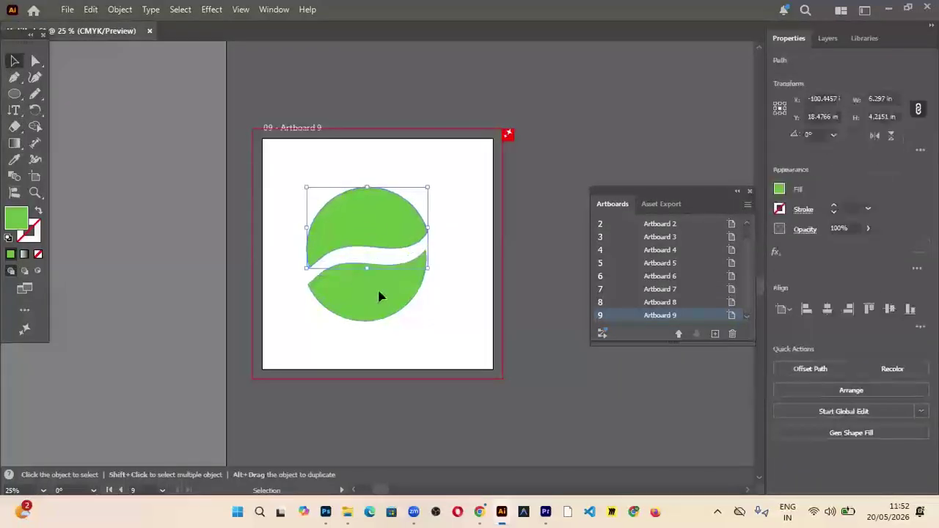
{"action": "left_click_drag", "start_coordinate": [382, 297], "coordinate": [390, 342]}
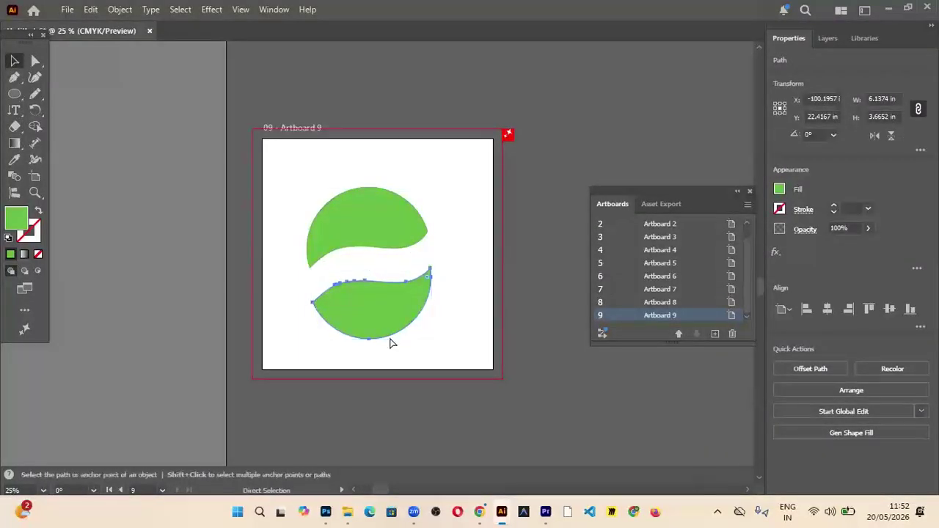
{"action": "key", "text": "ctrl+z"}
{"action": "key", "text": "ctrl+z"}
Fill the lower piece of the split circle with an orange swatch and deselect it
{"action": "left_click", "coordinate": [455, 230]}
{"action": "left_click", "coordinate": [405, 288]}
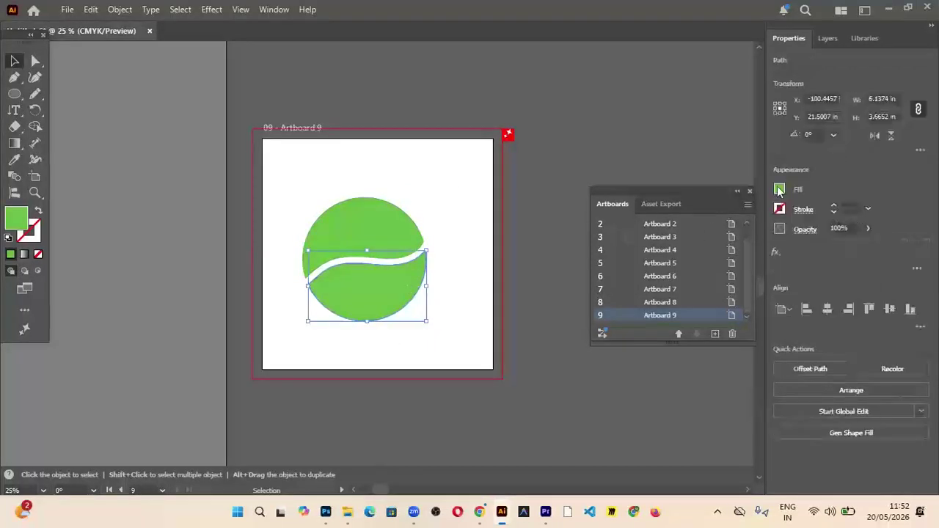
{"action": "left_click", "coordinate": [778, 190]}
{"action": "left_click", "coordinate": [754, 286]}
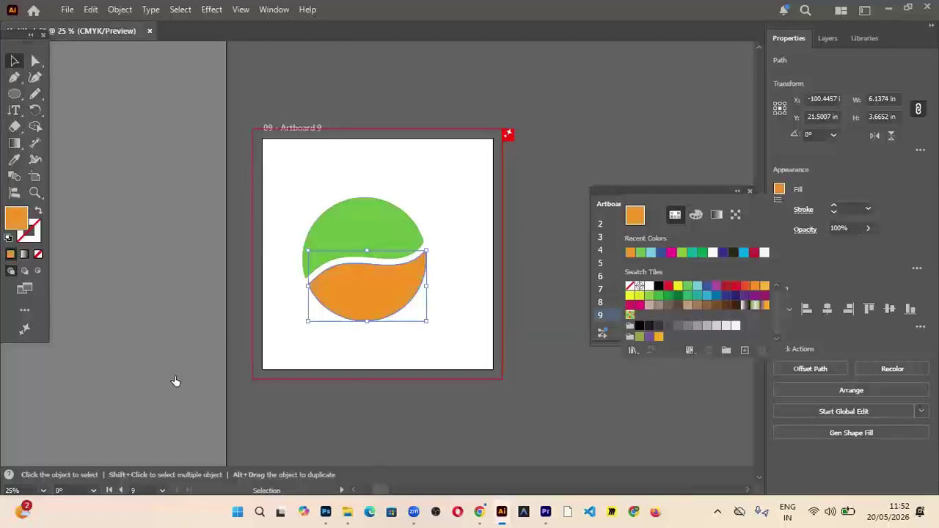
{"action": "left_click", "coordinate": [327, 197]}
{"action": "left_click_drag", "start_coordinate": [305, 172], "coordinate": [410, 287]}
{"action": "left_click", "coordinate": [389, 170]}
Erase curved bands radiating from the centre through the green and orange halves, and shift the segmented circle slightly to the right
{"action": "left_click_drag", "start_coordinate": [14, 127], "coordinate": [47, 127]}
{"action": "left_click_drag", "start_coordinate": [332, 234], "coordinate": [318, 226]}
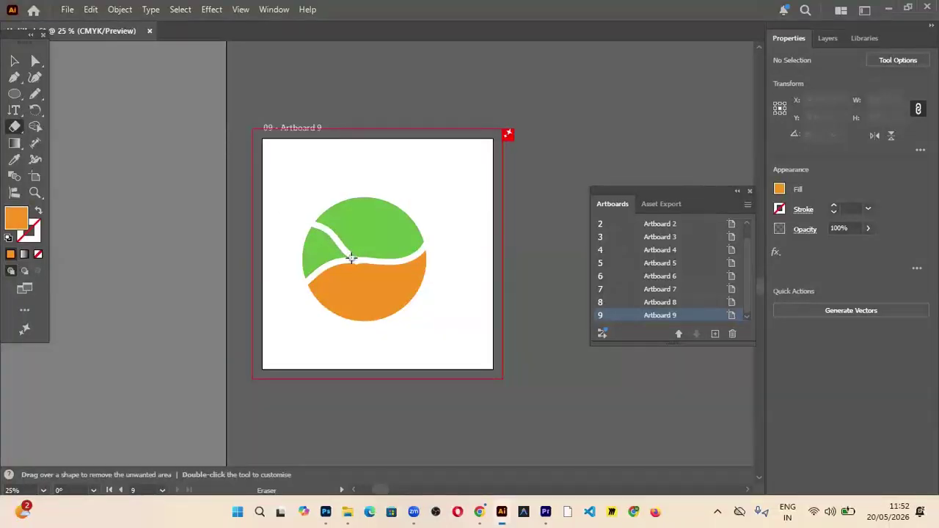
{"action": "left_click_drag", "start_coordinate": [353, 259], "coordinate": [368, 198]}
{"action": "left_click_drag", "start_coordinate": [364, 249], "coordinate": [421, 172]}
{"action": "mouse_move", "coordinate": [356, 263]}
{"action": "left_mouse_down"}
{"action": "mouse_move", "coordinate": [381, 286]}
{"action": "mouse_move", "coordinate": [416, 287]}
{"action": "left_mouse_up"}
{"action": "mouse_move", "coordinate": [355, 266]}
{"action": "left_mouse_down"}
{"action": "mouse_move", "coordinate": [366, 305]}
{"action": "mouse_move", "coordinate": [384, 322]}
{"action": "left_mouse_up"}
{"action": "left_click_drag", "start_coordinate": [353, 262], "coordinate": [332, 323]}
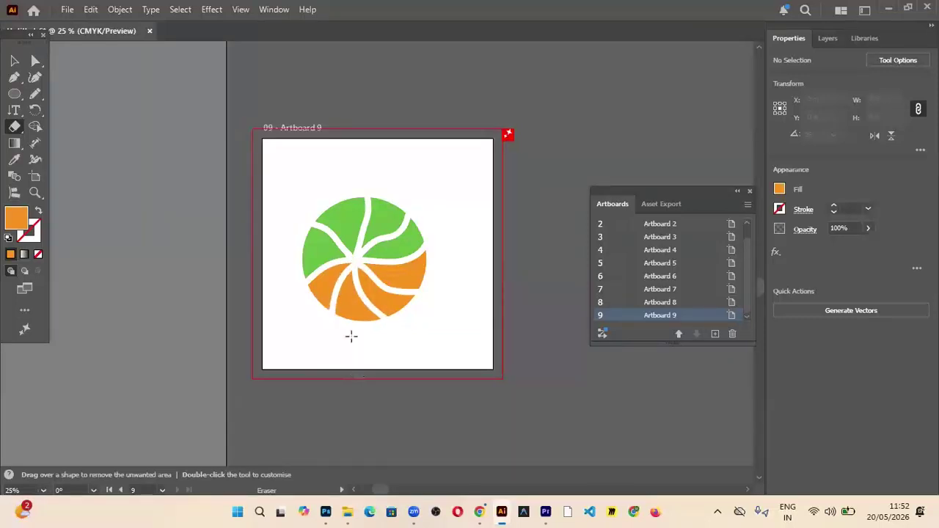
{"action": "left_click_drag", "start_coordinate": [354, 250], "coordinate": [334, 196]}
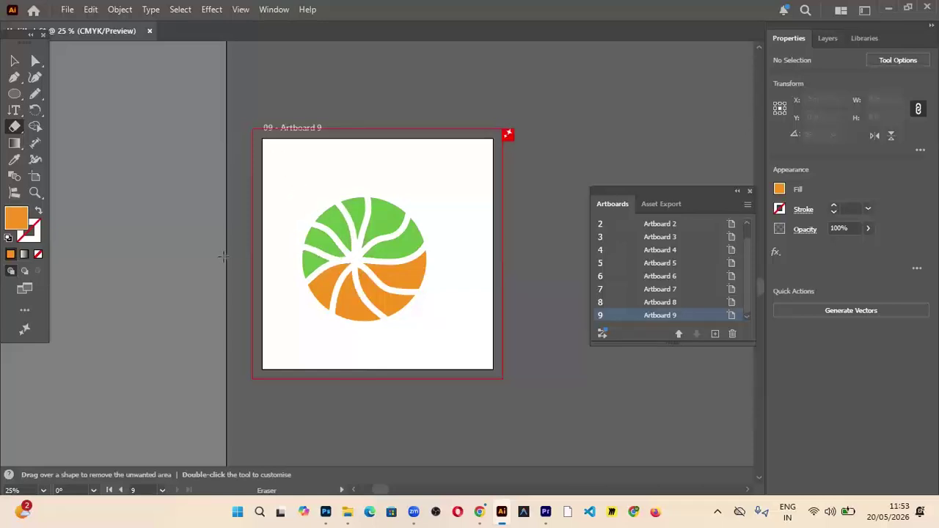
{"action": "left_click_drag", "start_coordinate": [368, 262], "coordinate": [444, 278]}
{"action": "left_click_drag", "start_coordinate": [350, 297], "coordinate": [361, 328]}
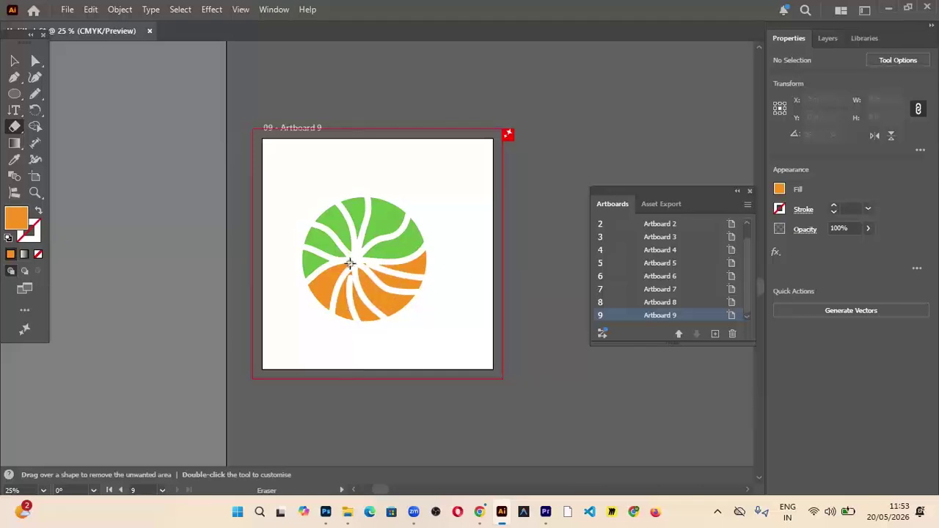
{"action": "left_click_drag", "start_coordinate": [320, 286], "coordinate": [300, 344]}
{"action": "left_click_drag", "start_coordinate": [381, 224], "coordinate": [395, 176]}
{"action": "left_click_drag", "start_coordinate": [367, 251], "coordinate": [429, 229]}
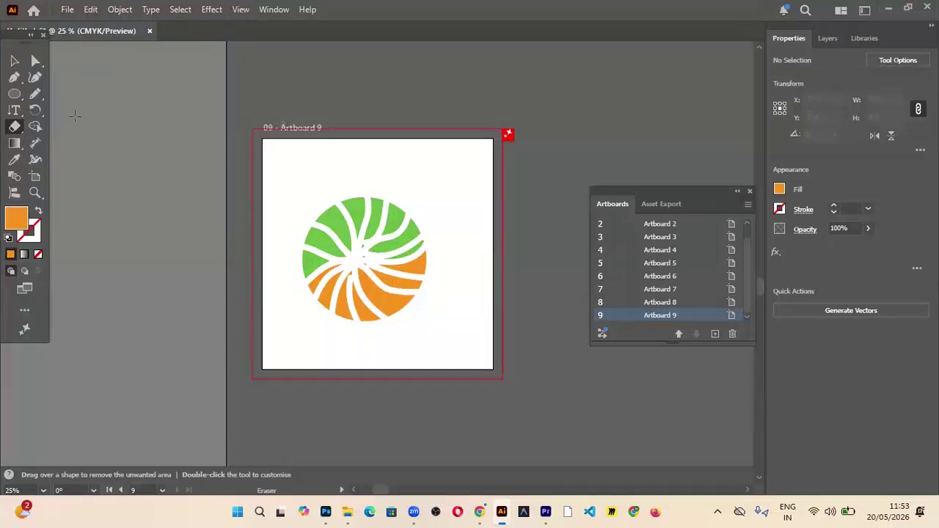
{"action": "left_click", "coordinate": [15, 63]}
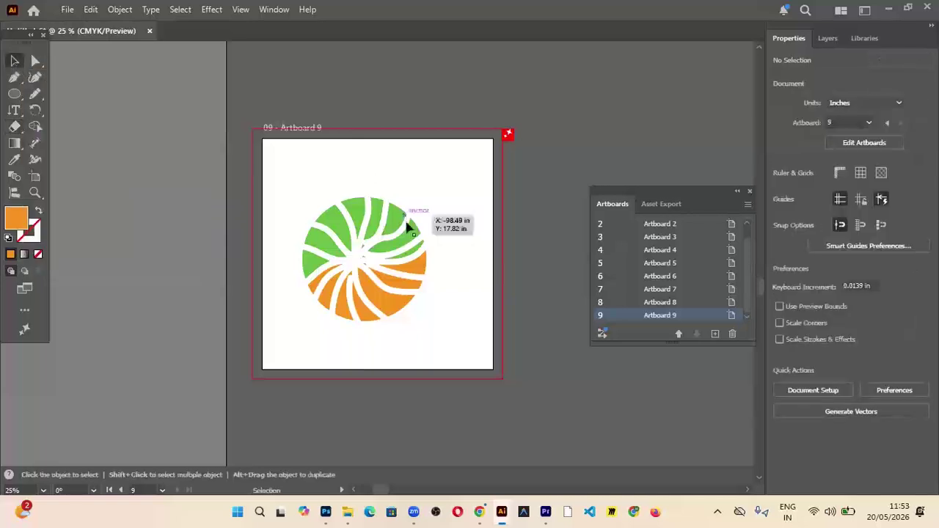
{"action": "mouse_move", "coordinate": [372, 235]}
{"action": "left_mouse_down"}
{"action": "mouse_move", "coordinate": [343, 157]}
{"action": "mouse_move", "coordinate": [385, 232]}
{"action": "left_mouse_up"}
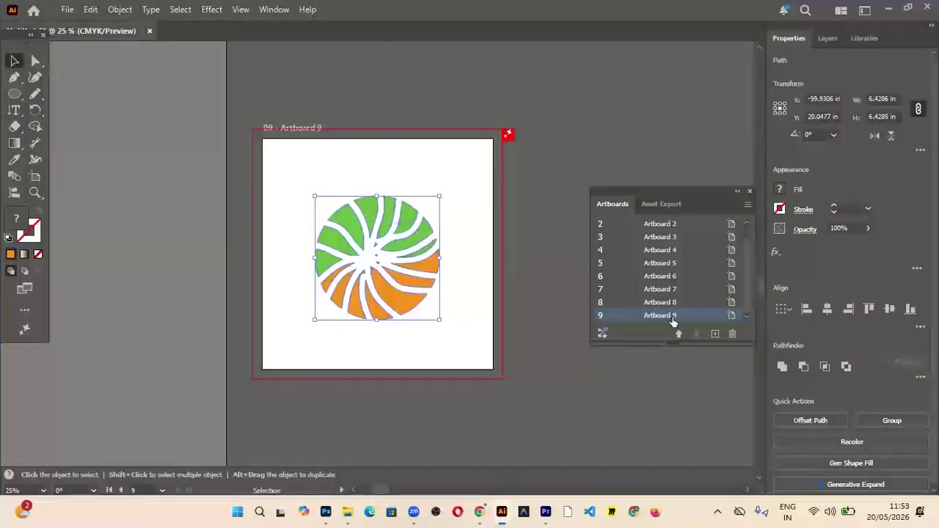
Add a new artboard, Artboard 10, and draw a circle about 5.58 in in diameter near its middle
{"action": "left_click", "coordinate": [713, 337]}
{"action": "key", "text": "l"}
{"action": "left_click_drag", "start_coordinate": [317, 203], "coordinate": [423, 308]}
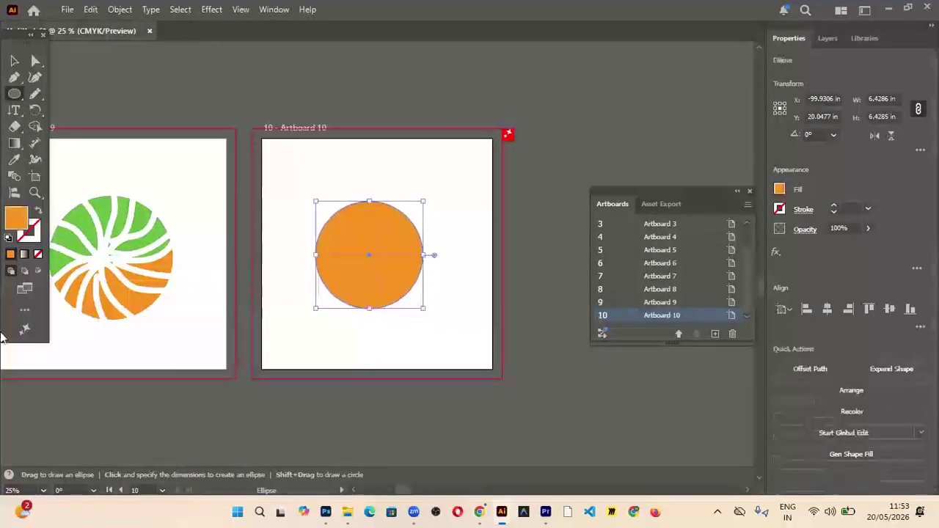
Give the circle on Artboard 10 an RGB Blue stroke and set its weight to 46 pt
{"action": "left_click", "coordinate": [778, 209]}
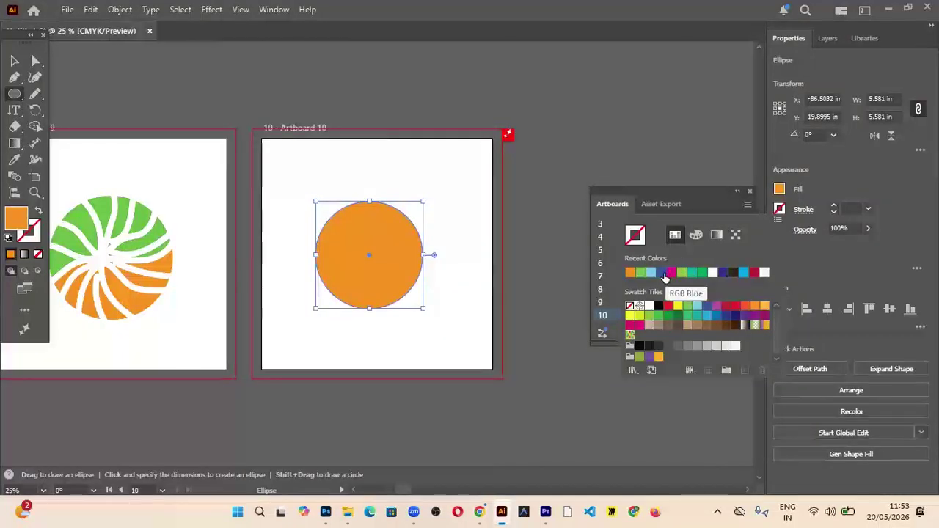
{"action": "left_click", "coordinate": [706, 305]}
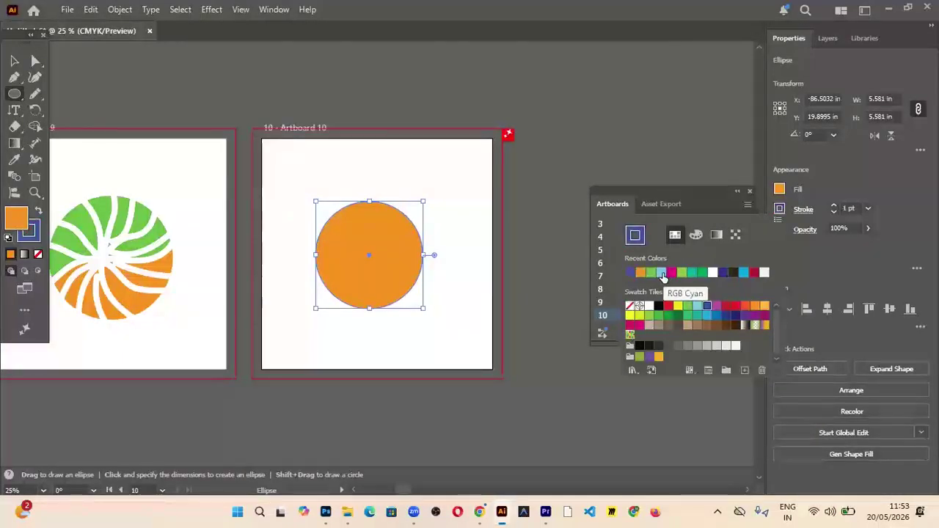
{"action": "left_click", "coordinate": [833, 209]}
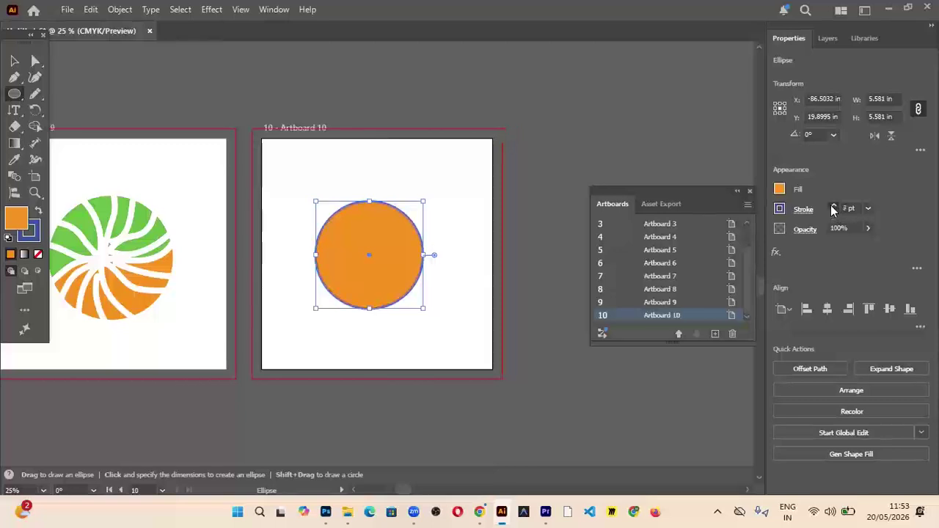
{"action": "left_click", "coordinate": [833, 209]}
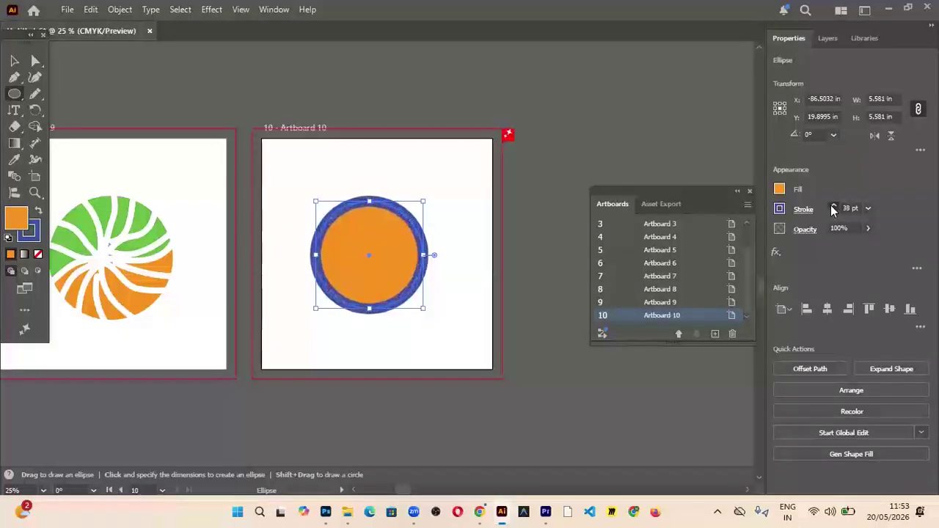
Erase curved bands through the centre of the blue-stroked circle to cut it into wedge-shaped segments
{"action": "left_click", "coordinate": [14, 126]}
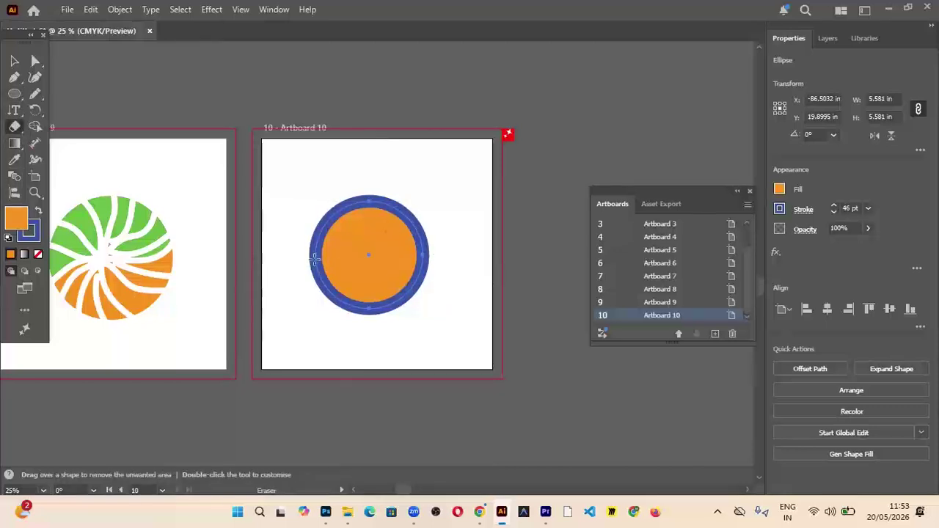
{"action": "mouse_move", "coordinate": [380, 255]}
{"action": "left_mouse_down"}
{"action": "mouse_move", "coordinate": [413, 238]}
{"action": "mouse_move", "coordinate": [427, 210]}
{"action": "left_mouse_up"}
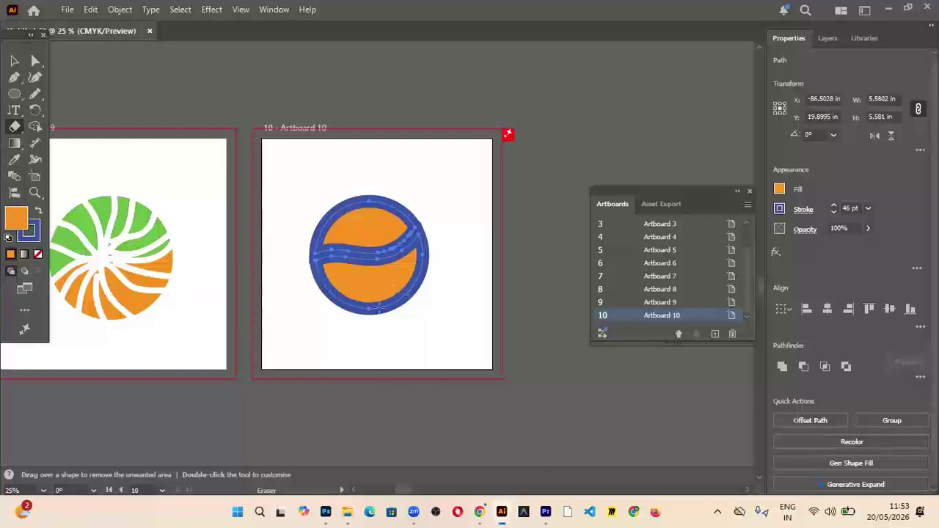
{"action": "left_click_drag", "start_coordinate": [372, 314], "coordinate": [368, 189]}
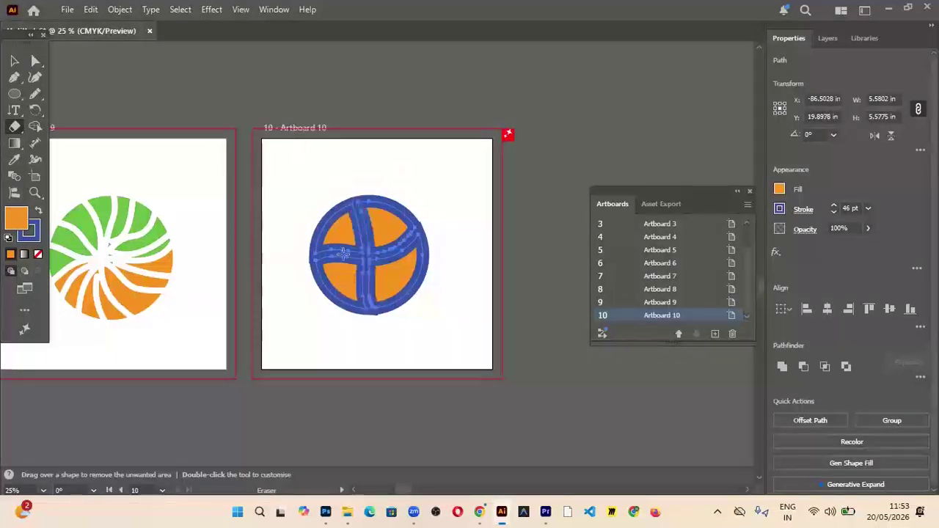
{"action": "left_click_drag", "start_coordinate": [364, 276], "coordinate": [293, 335]}
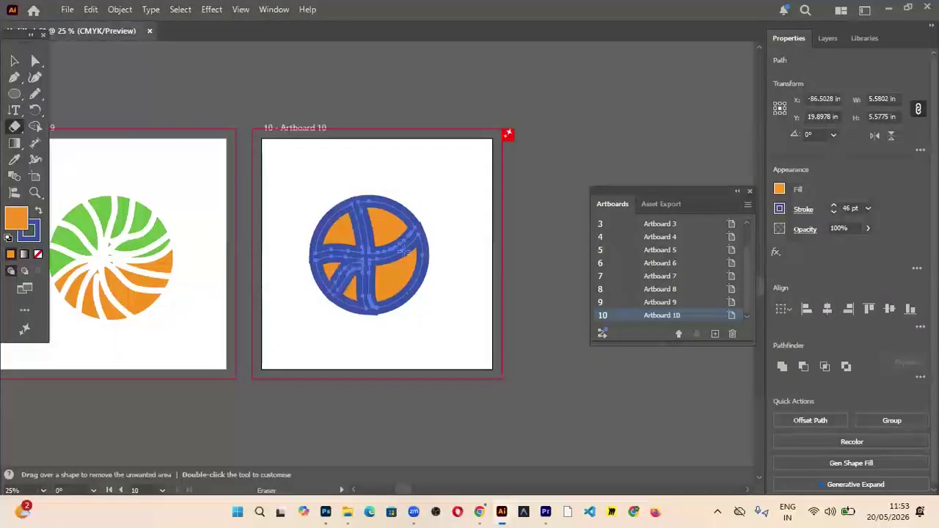
{"action": "left_click_drag", "start_coordinate": [380, 239], "coordinate": [394, 193]}
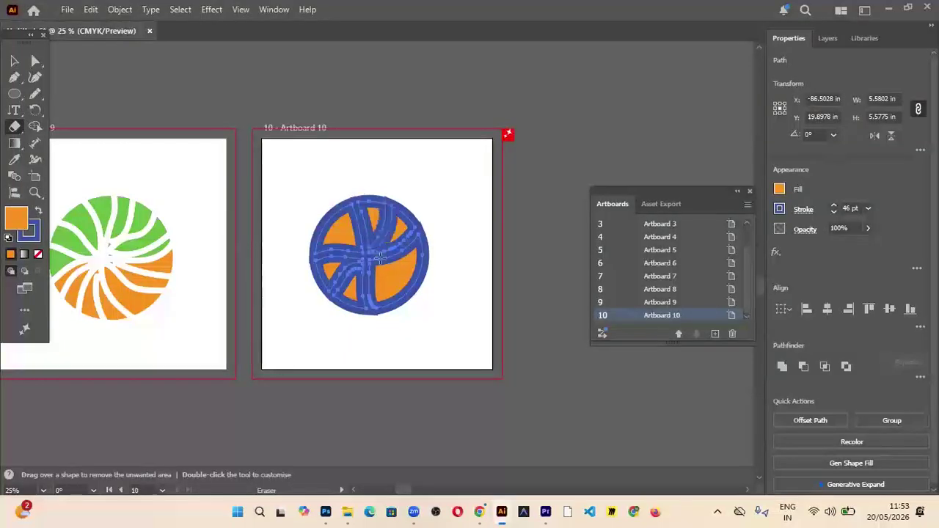
{"action": "left_click_drag", "start_coordinate": [370, 262], "coordinate": [414, 290]}
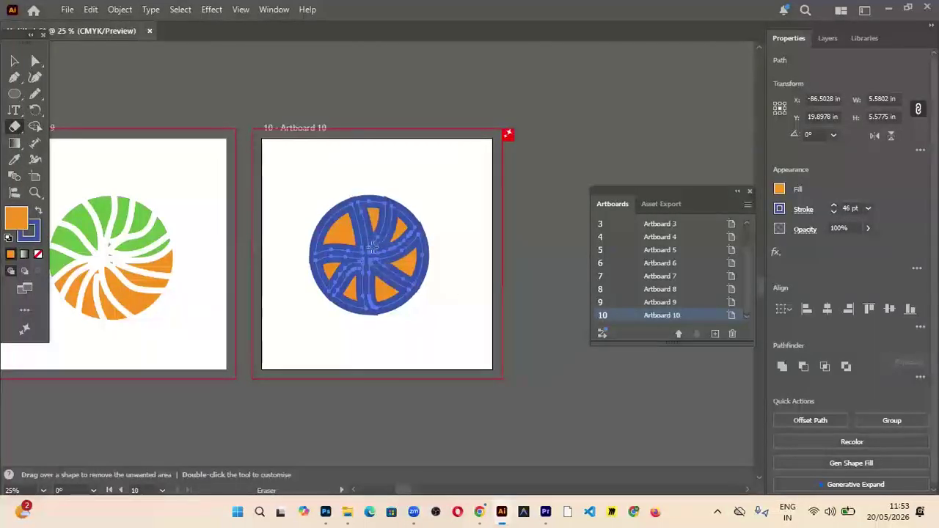
{"action": "left_click_drag", "start_coordinate": [368, 251], "coordinate": [286, 206]}
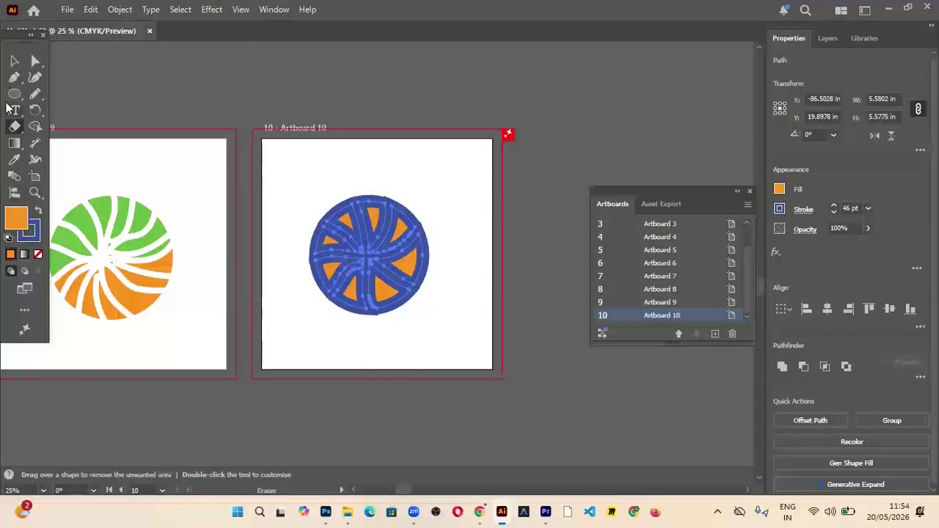
Move the wedge segments on Artboard 10 outward from the centre to separate them
{"action": "key", "text": "v"}
{"action": "left_click", "coordinate": [363, 178]}
{"action": "left_click", "coordinate": [374, 220]}
{"action": "left_click_drag", "start_coordinate": [374, 235], "coordinate": [407, 205]}
{"action": "left_click_drag", "start_coordinate": [410, 248], "coordinate": [433, 233]}
{"action": "left_click_drag", "start_coordinate": [398, 280], "coordinate": [362, 299]}
{"action": "left_click", "coordinate": [387, 281]}
{"action": "left_click_drag", "start_coordinate": [345, 256], "coordinate": [336, 187]}
{"action": "left_click_drag", "start_coordinate": [320, 254], "coordinate": [344, 192]}
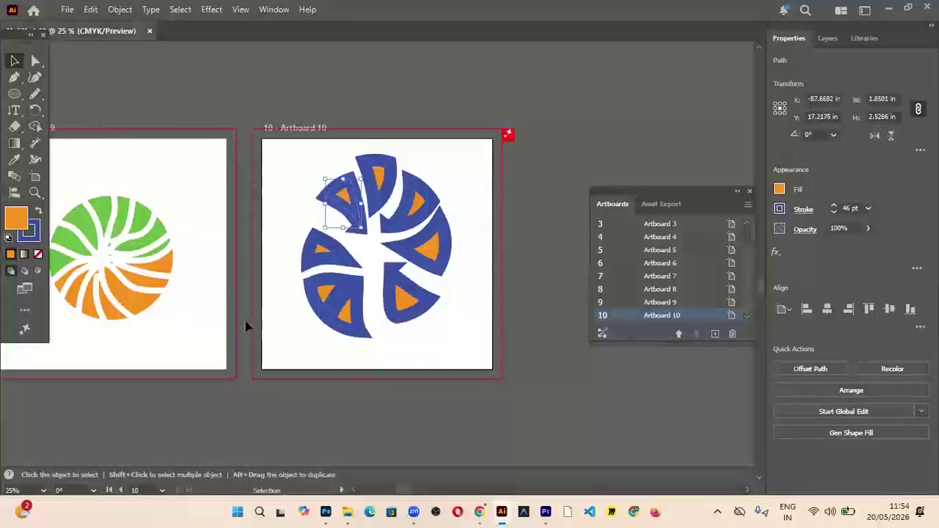
Adjust the positions of the separated wedges to form a tighter ring with gaps between them, and deselect
{"action": "left_click_drag", "start_coordinate": [321, 257], "coordinate": [316, 238]}
{"action": "left_click_drag", "start_coordinate": [344, 301], "coordinate": [342, 285]}
{"action": "left_click", "coordinate": [389, 192]}
{"action": "left_click_drag", "start_coordinate": [407, 308], "coordinate": [396, 296]}
{"action": "left_click_drag", "start_coordinate": [429, 249], "coordinate": [432, 253]}
{"action": "left_click", "coordinate": [369, 407]}
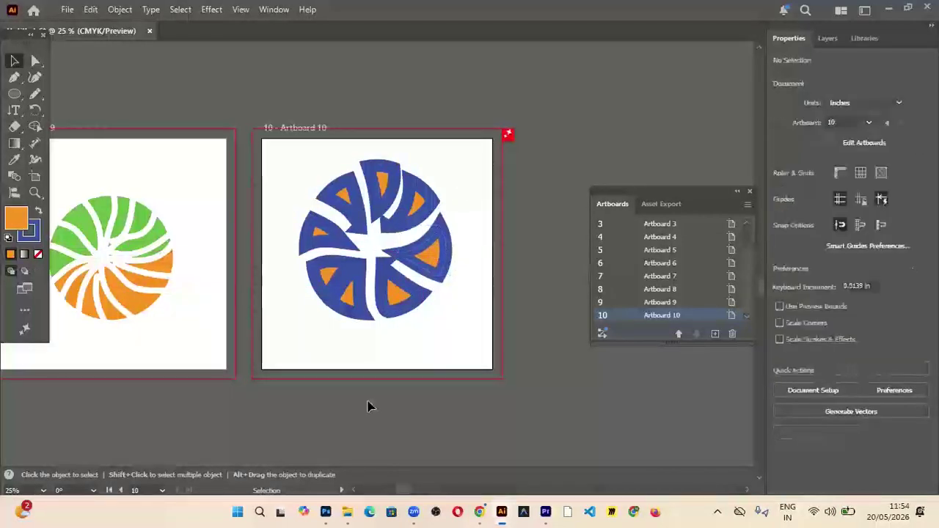
Add a new artboard, Artboard 11, and draw a square about 5.61 in wide near its middle
{"action": "left_click", "coordinate": [716, 336]}
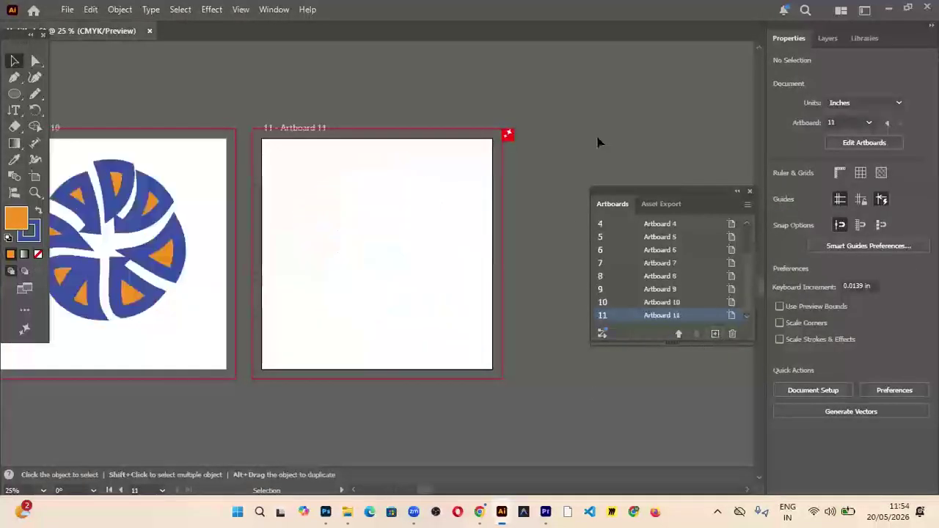
{"action": "left_click", "coordinate": [10, 130]}
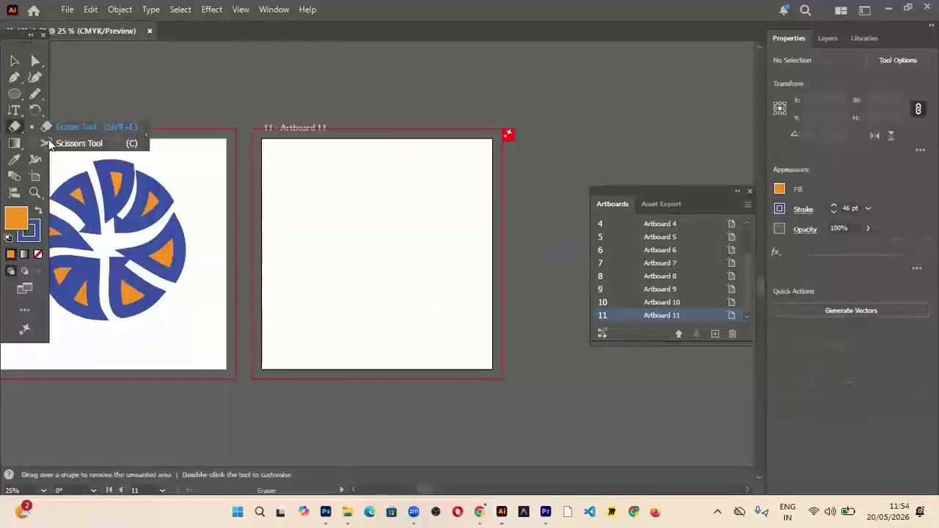
{"action": "left_click", "coordinate": [61, 144]}
{"action": "left_click", "coordinate": [15, 94]}
{"action": "left_click", "coordinate": [74, 96]}
{"action": "left_click_drag", "start_coordinate": [326, 195], "coordinate": [433, 301]}
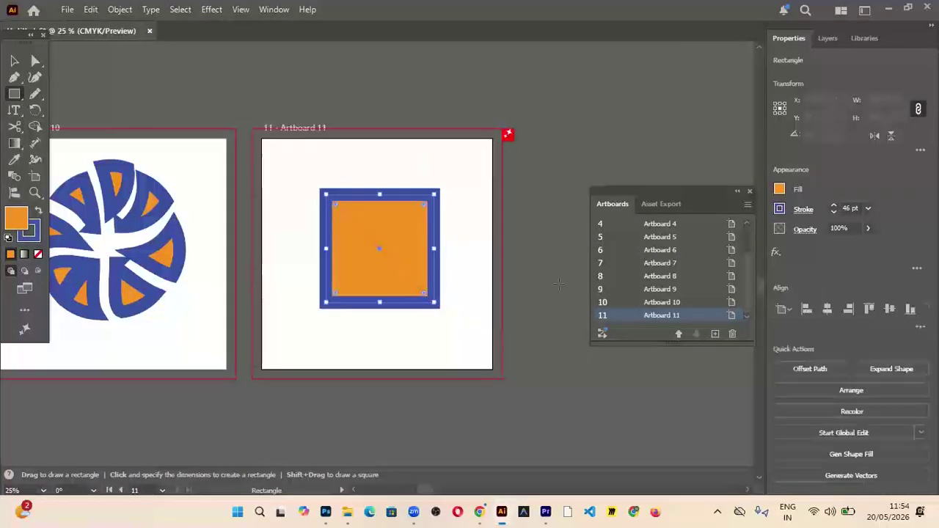
Remove the square's stroke and cut its path at the upper-right and lower-left corners with the Scissors tool
{"action": "left_click", "coordinate": [778, 209]}
{"action": "left_click", "coordinate": [628, 306]}
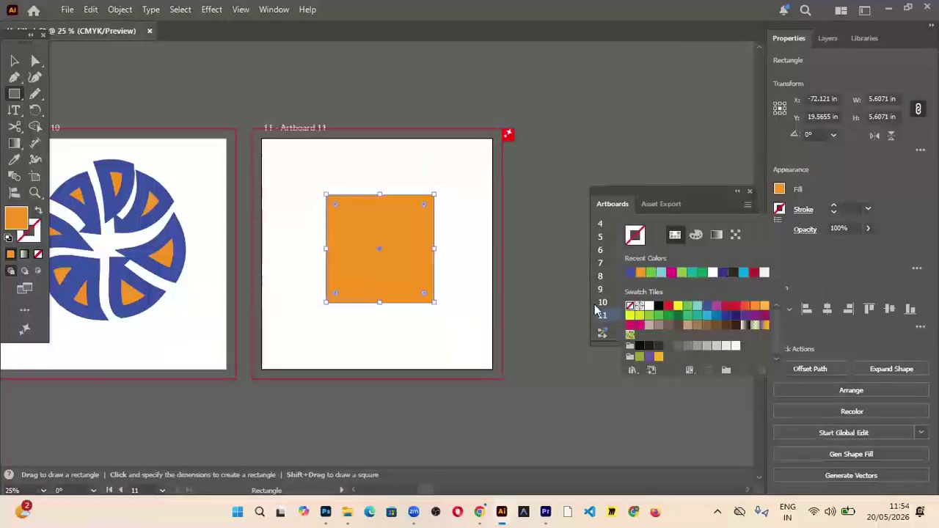
{"action": "left_click", "coordinate": [15, 128]}
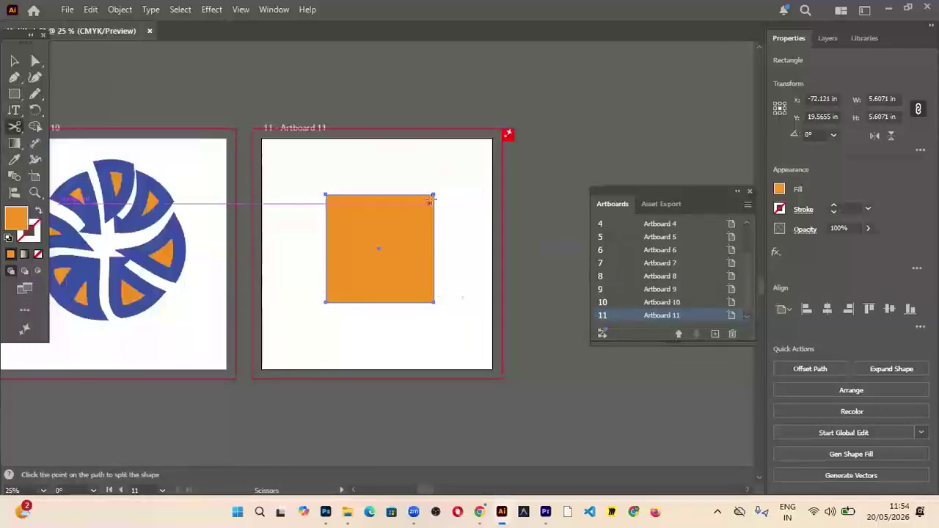
{"action": "left_click", "coordinate": [433, 194]}
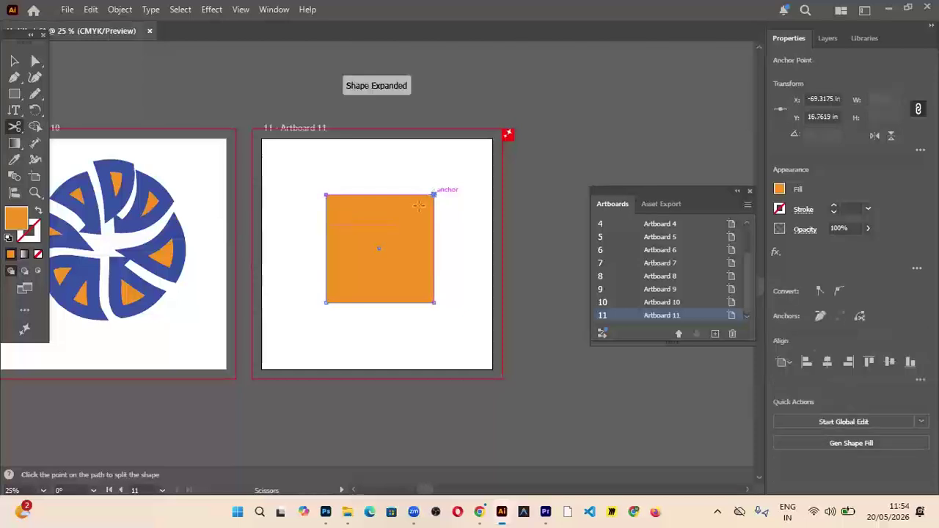
{"action": "left_click", "coordinate": [325, 301]}
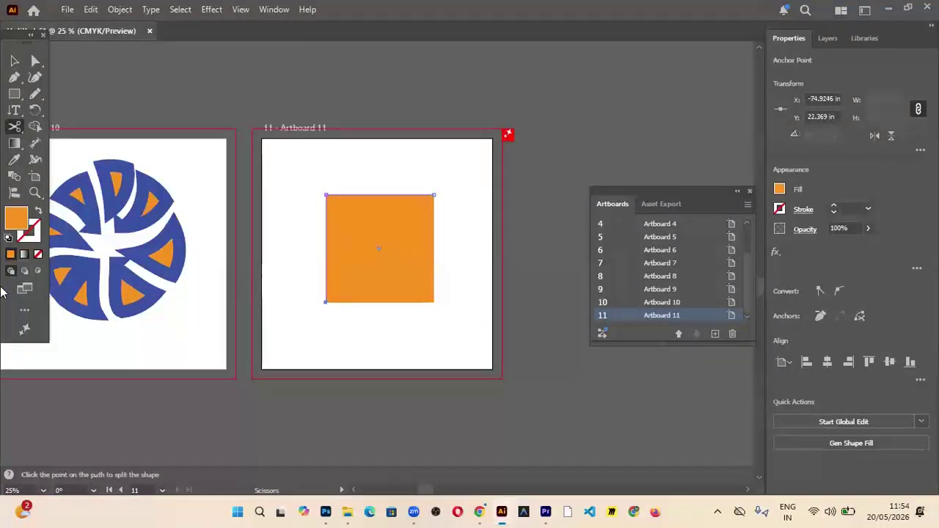
Move the lower-right triangle of the cut square diagonally away from the upper-left one, and deselect it
{"action": "left_click", "coordinate": [15, 60]}
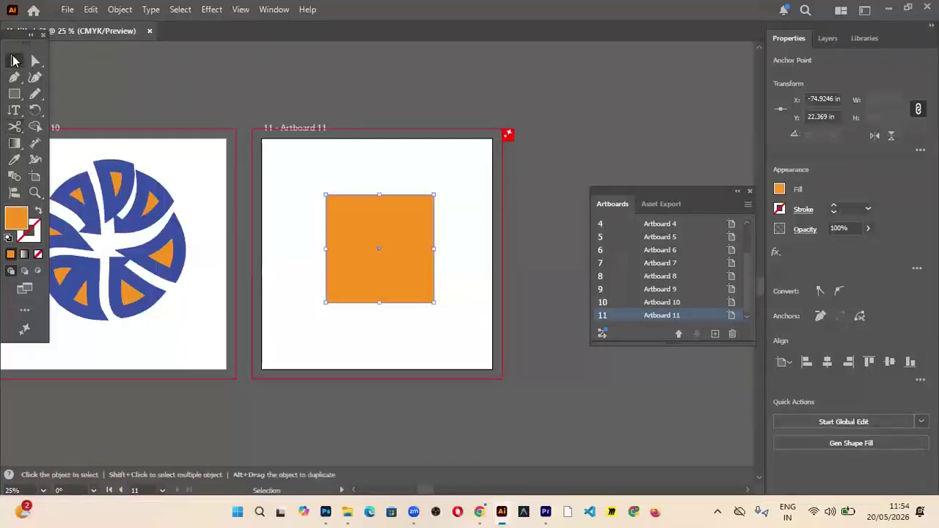
{"action": "left_click", "coordinate": [397, 279]}
{"action": "left_click_drag", "start_coordinate": [402, 274], "coordinate": [420, 290]}
{"action": "left_click", "coordinate": [396, 182]}
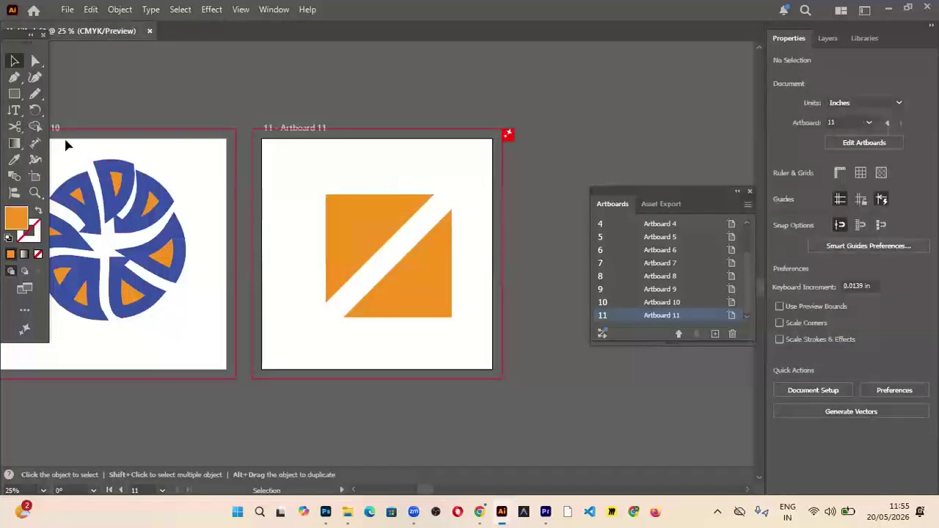
Try to cut the upper-left triangle at its right-angled corner with the Scissors tool, and undo the cut
{"action": "left_click", "coordinate": [14, 126]}
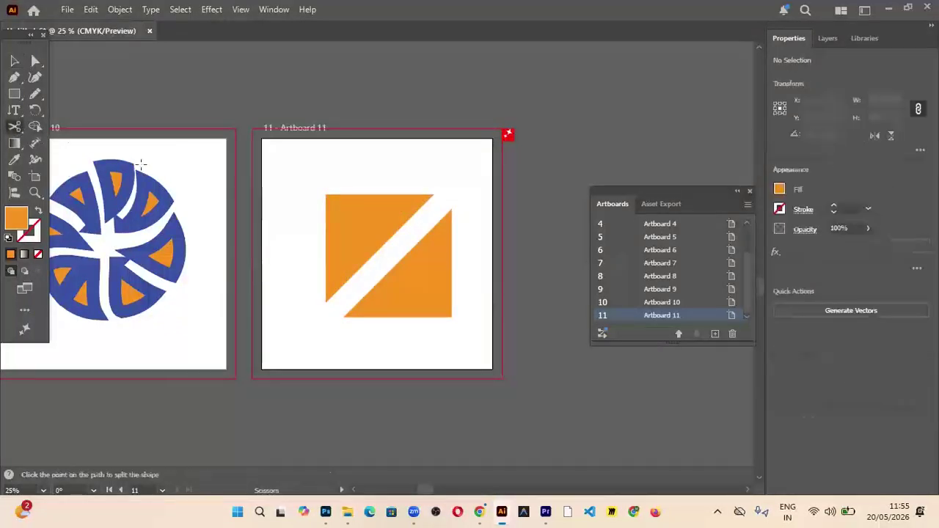
{"action": "left_click", "coordinate": [326, 193]}
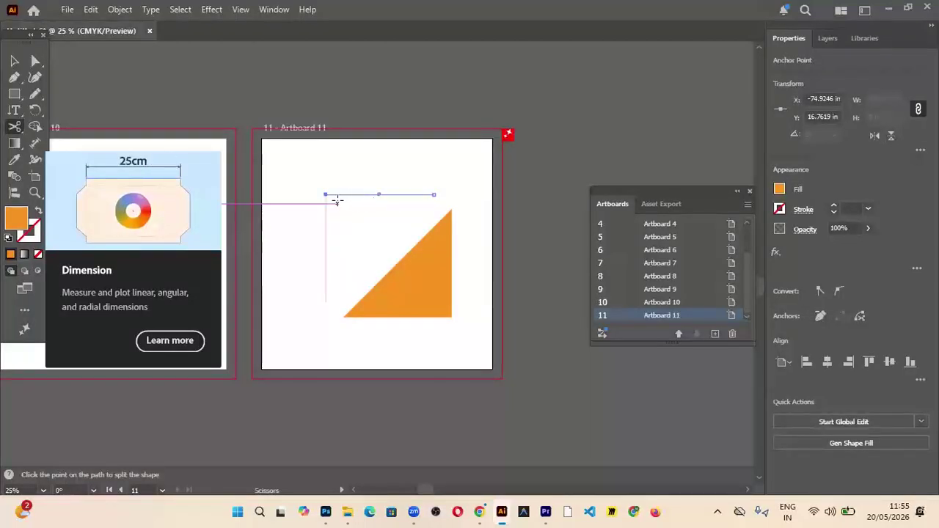
{"action": "left_click", "coordinate": [396, 245]}
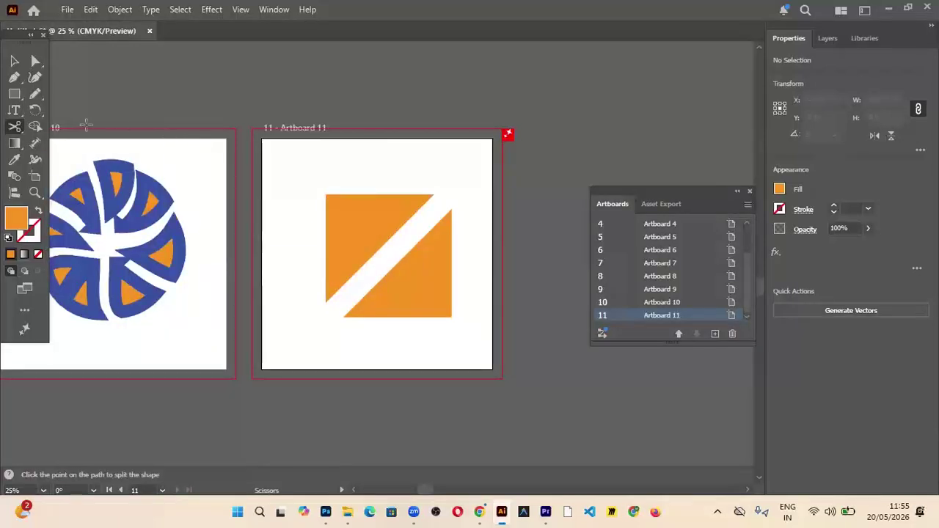
{"action": "left_click_drag", "start_coordinate": [14, 77], "coordinate": [62, 81]}
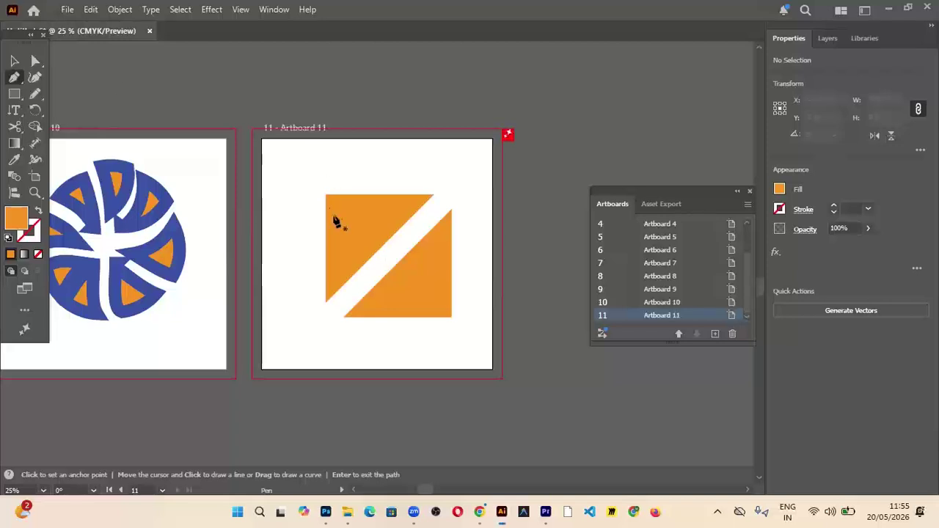
{"action": "left_click", "coordinate": [378, 250]}
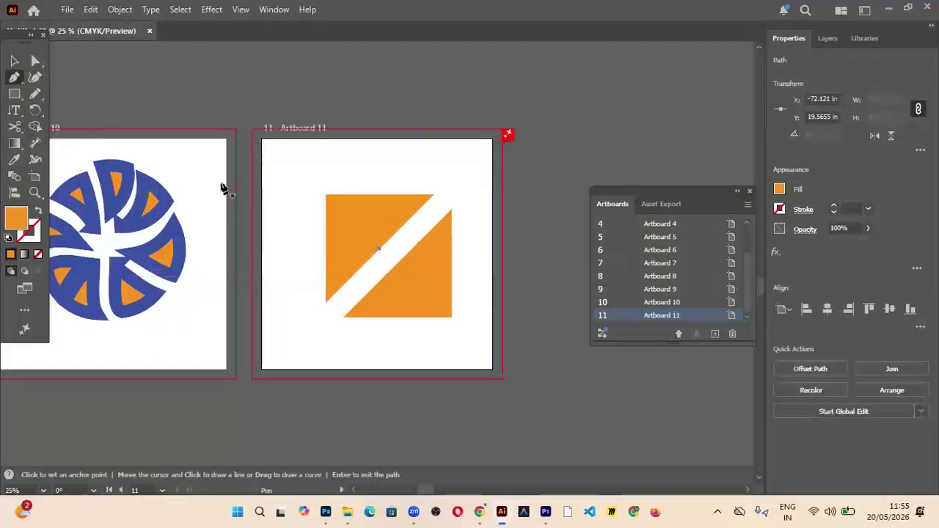
{"action": "key", "text": "v"}
{"action": "left_click", "coordinate": [343, 206]}
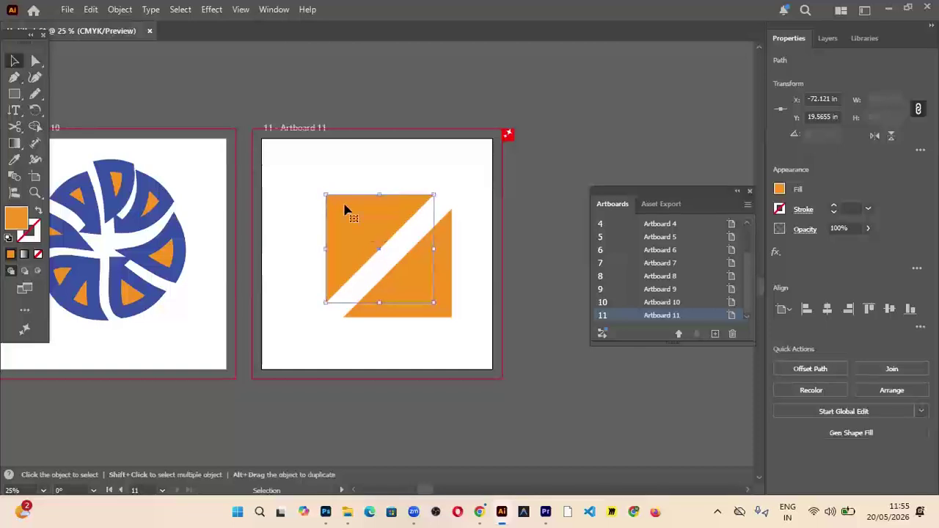
{"action": "left_click", "coordinate": [15, 78]}
{"action": "left_click", "coordinate": [397, 232]}
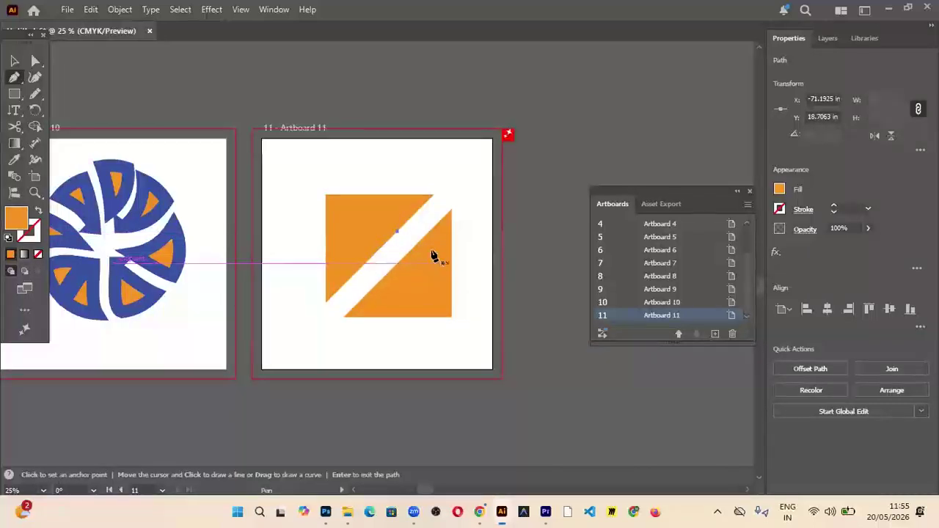
{"action": "key", "text": "Escape"}
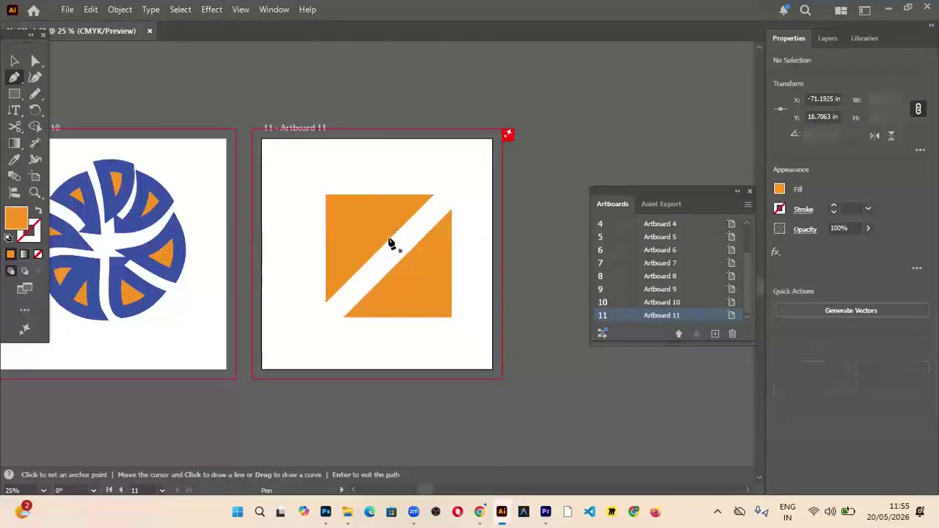
Cut the upper-left triangle's path at its right-angled corner with the Scissors tool
{"action": "left_click", "coordinate": [14, 126]}
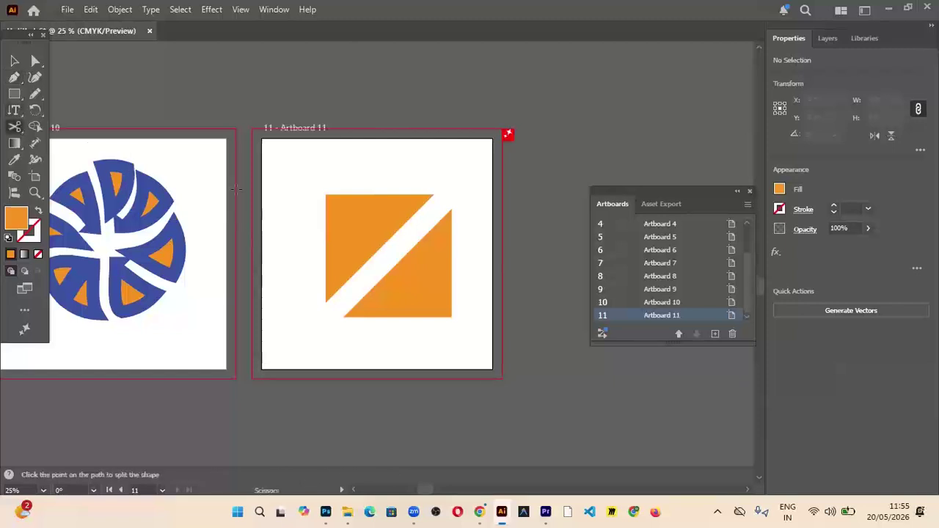
{"action": "left_click", "coordinate": [12, 62]}
{"action": "left_click", "coordinate": [348, 222]}
{"action": "left_click", "coordinate": [14, 127]}
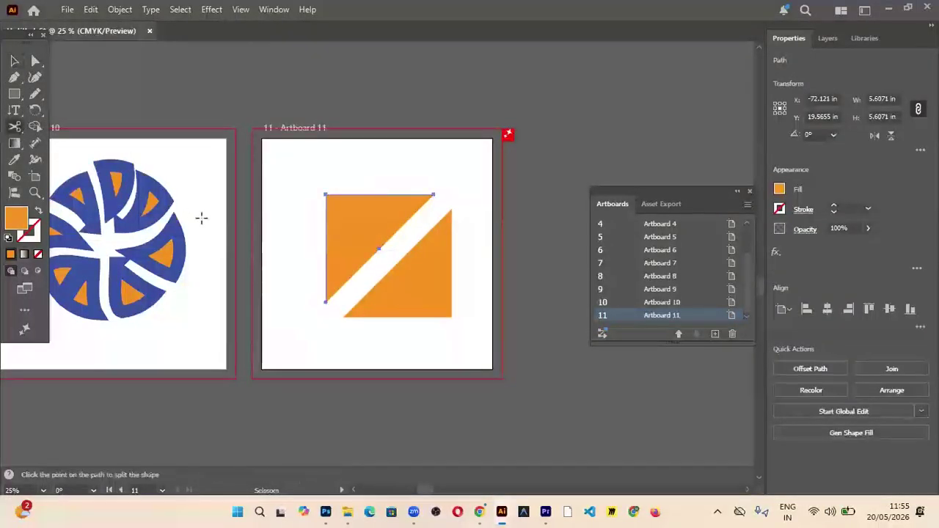
{"action": "left_click", "coordinate": [325, 193]}
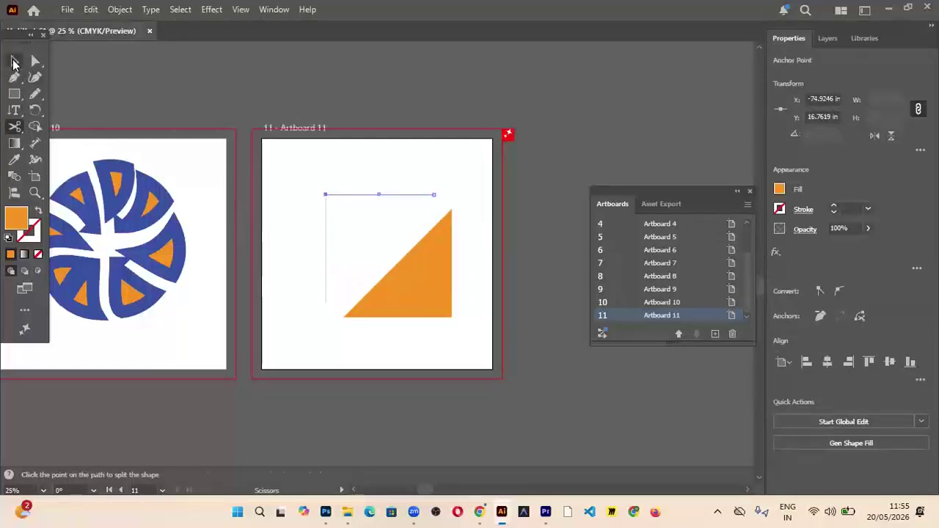
Delete the remains of the upper-left triangle and the whole lower-right triangle from Artboard 11
{"action": "left_click", "coordinate": [14, 60]}
{"action": "left_click", "coordinate": [355, 236]}
{"action": "left_click", "coordinate": [363, 244]}
{"action": "left_click", "coordinate": [323, 190]}
{"action": "left_click", "coordinate": [394, 258]}
{"action": "left_click", "coordinate": [369, 272]}
{"action": "left_click", "coordinate": [369, 271]}
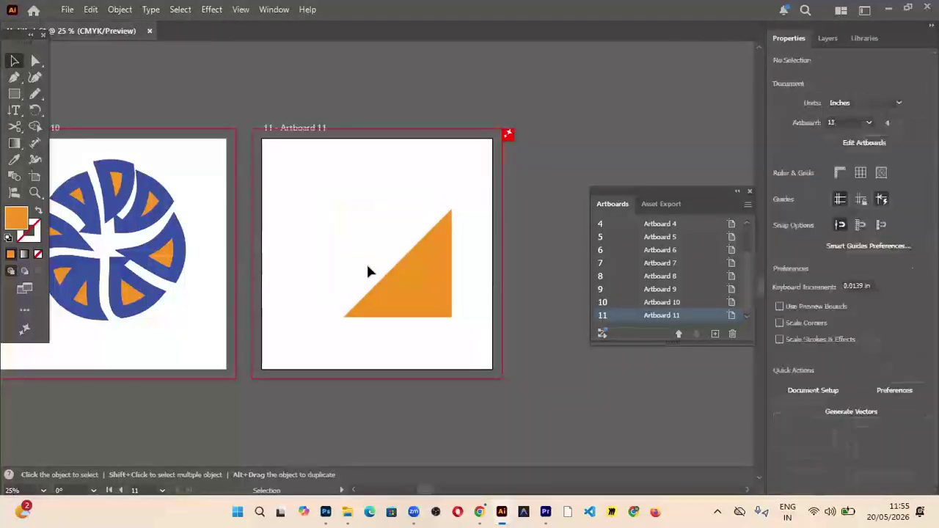
{"action": "left_click", "coordinate": [437, 275]}
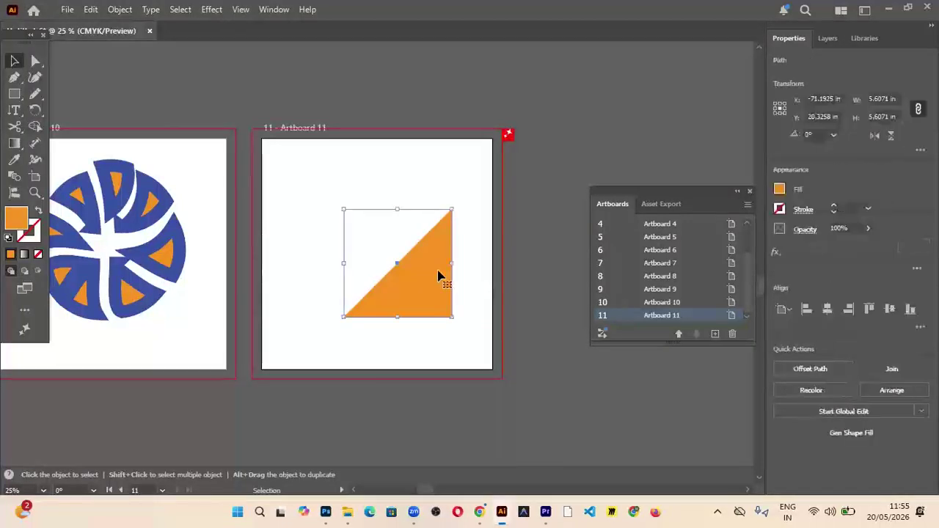
{"action": "key", "text": "Delete"}
Draw a circle about 6.32 in wide on Artboard 11 and cut its path at the left and right anchor points with the Scissors tool
{"action": "left_click", "coordinate": [14, 94]}
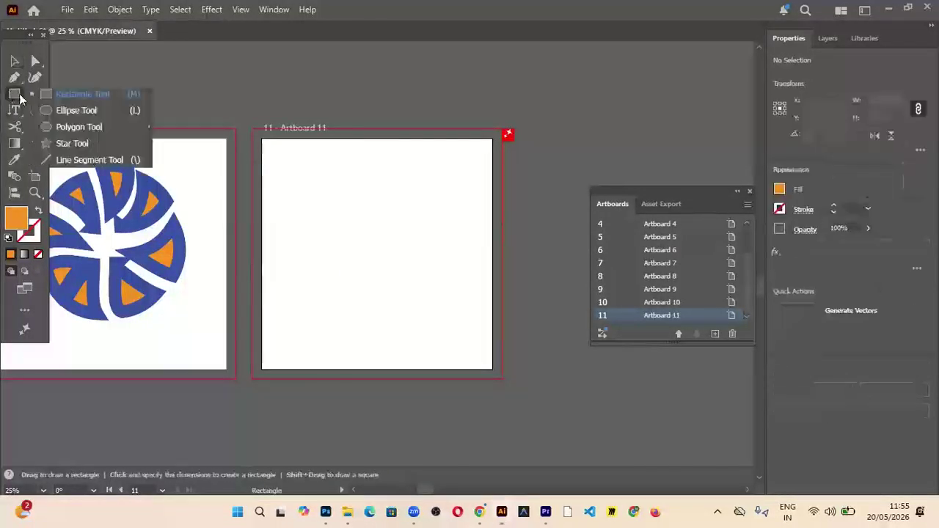
{"action": "left_click", "coordinate": [70, 110]}
{"action": "left_click_drag", "start_coordinate": [304, 188], "coordinate": [423, 309]}
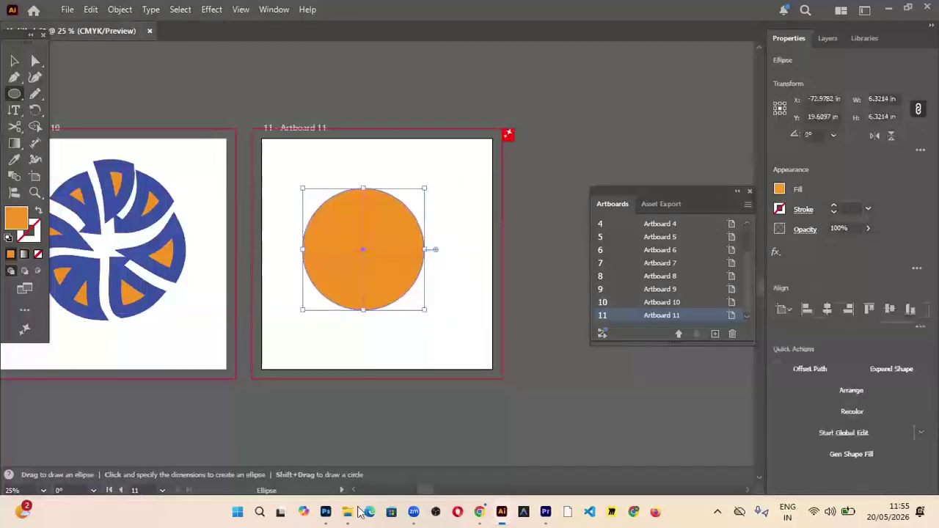
{"action": "left_click", "coordinate": [14, 128]}
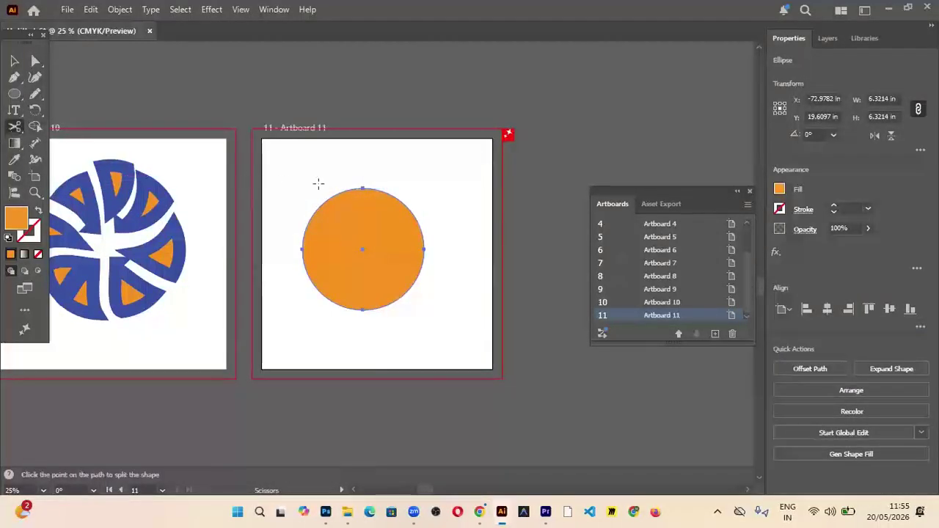
{"action": "left_click", "coordinate": [301, 247]}
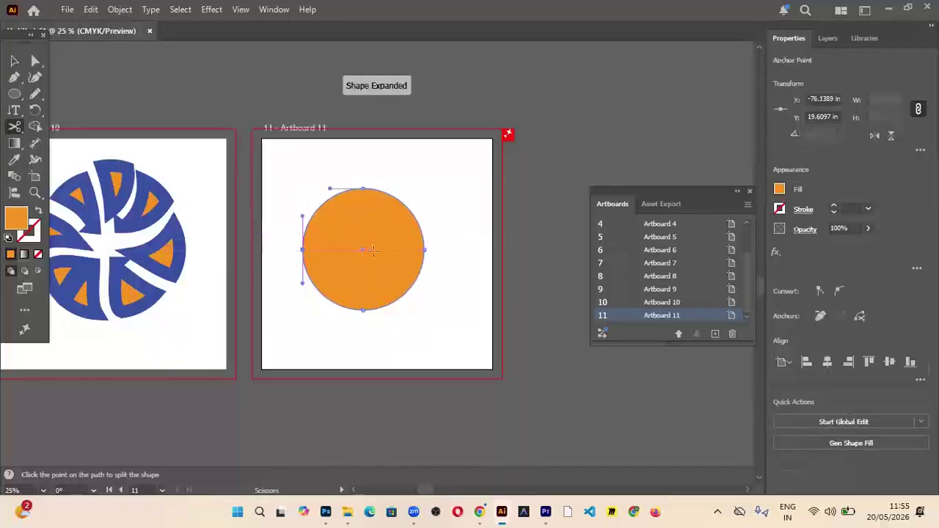
{"action": "left_click", "coordinate": [424, 250]}
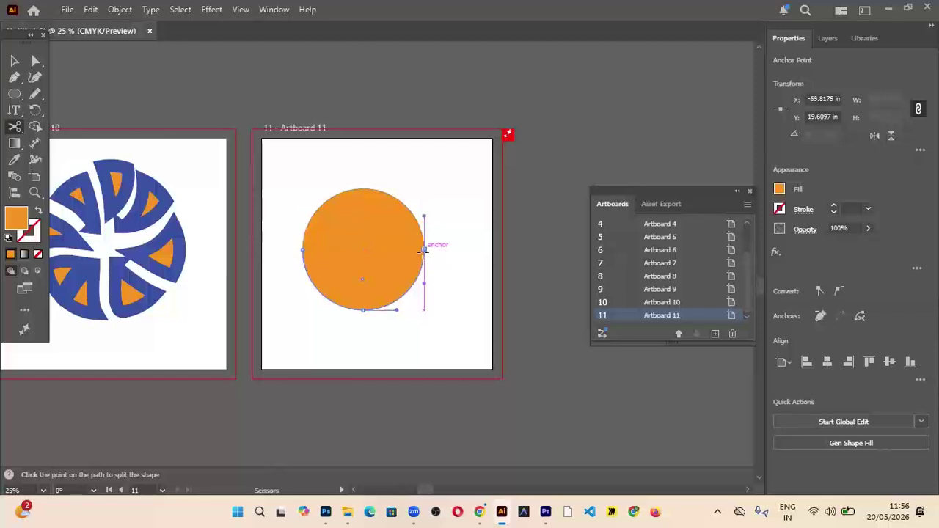
Move the upper half of the cut circle upward, and undo both the move and the cut at the right anchor point
{"action": "left_click", "coordinate": [11, 62]}
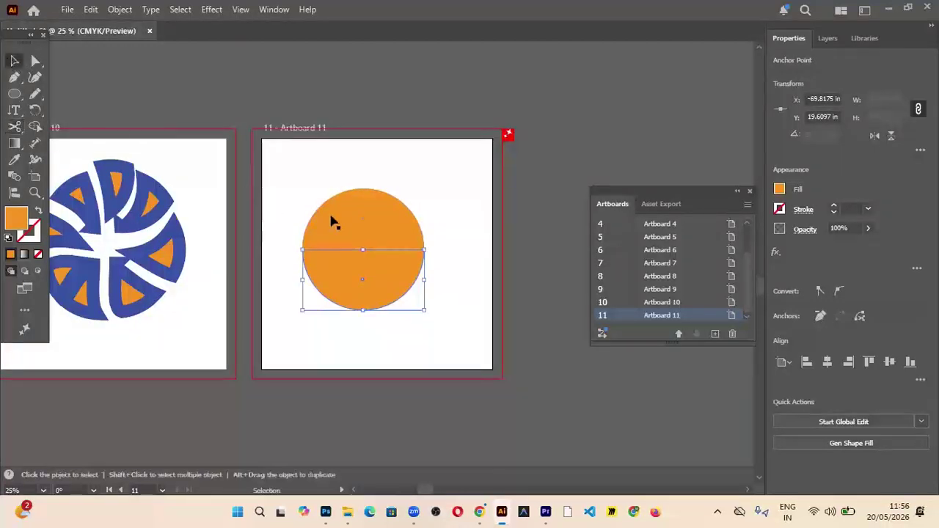
{"action": "left_click_drag", "start_coordinate": [333, 223], "coordinate": [330, 193]}
{"action": "key", "text": "a"}
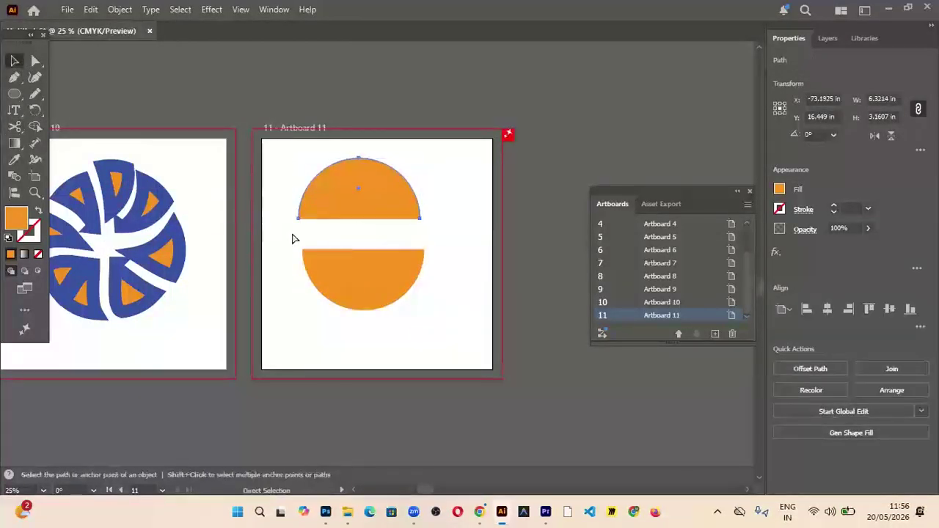
{"action": "key", "text": "ctrl+z"}
{"action": "key", "text": "v"}
{"action": "left_click", "coordinate": [233, 192]}
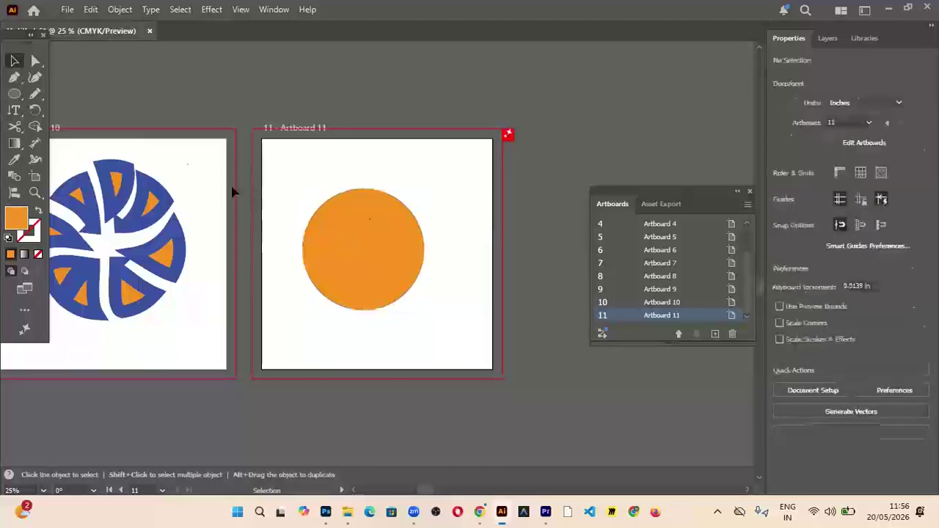
Cut the circle at its top anchor point with the Scissors tool and move the larger piece slightly away from the upper-left segment
{"action": "left_click", "coordinate": [14, 126]}
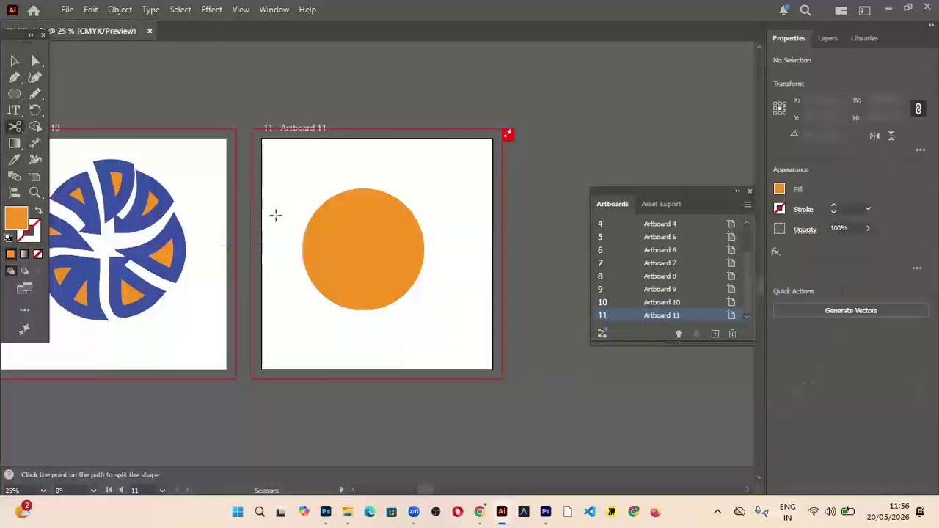
{"action": "left_click", "coordinate": [14, 62]}
{"action": "left_click", "coordinate": [301, 224]}
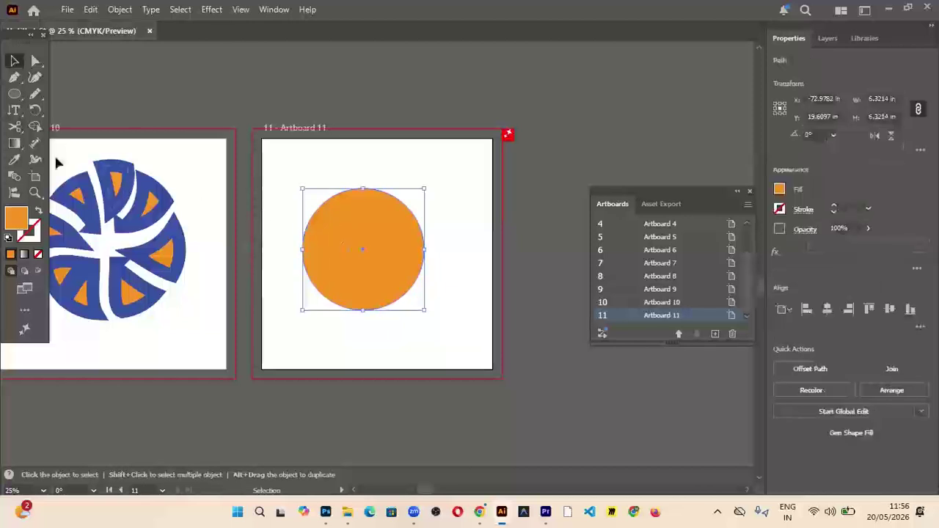
{"action": "left_click", "coordinate": [13, 127]}
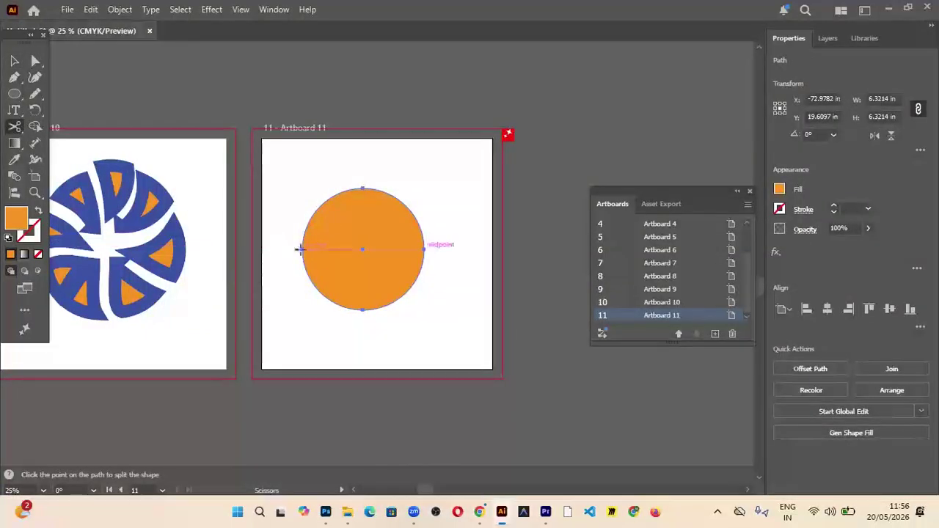
{"action": "left_click", "coordinate": [361, 185]}
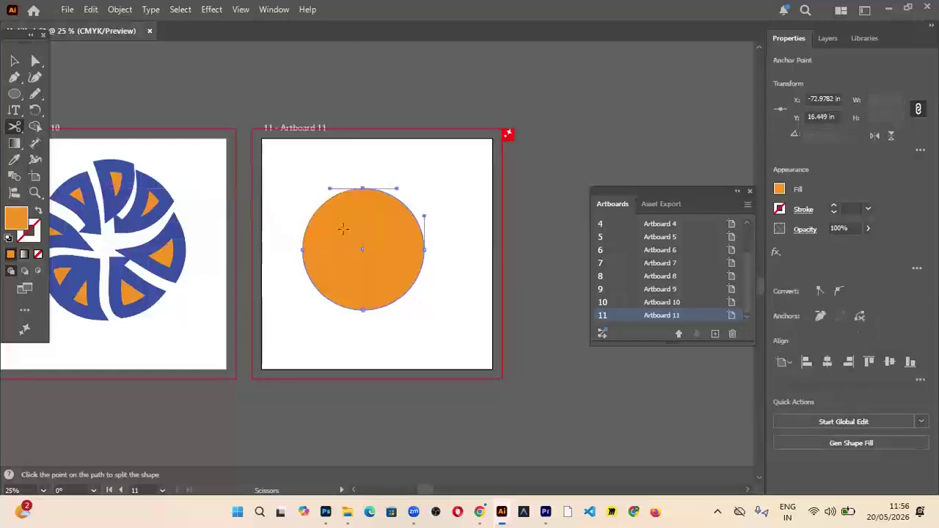
{"action": "left_click", "coordinate": [13, 61]}
{"action": "mouse_move", "coordinate": [343, 227]}
{"action": "left_mouse_down"}
{"action": "mouse_move", "coordinate": [367, 265]}
{"action": "mouse_move", "coordinate": [398, 243]}
{"action": "mouse_move", "coordinate": [390, 226]}
{"action": "left_mouse_up"}
{"action": "left_click", "coordinate": [452, 235]}
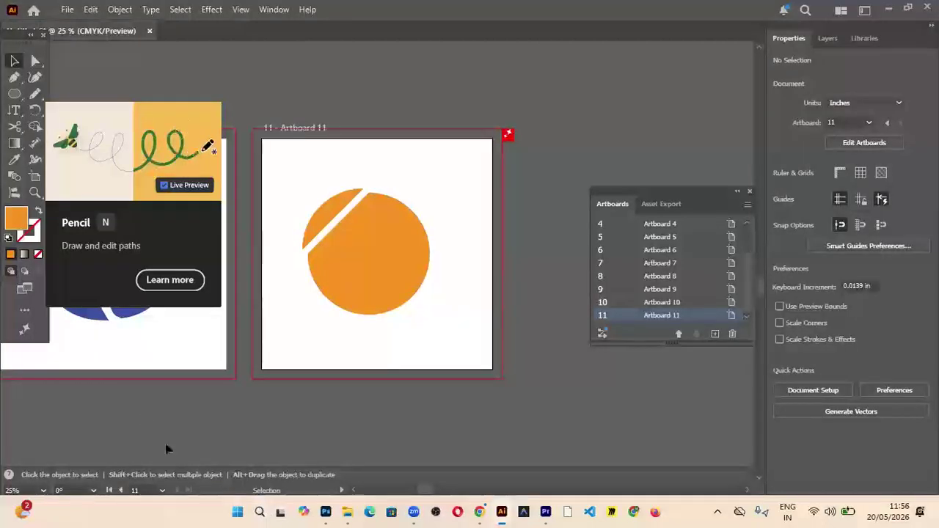
Add a new artboard, Artboard 12, and draw a ring of seven overlapping ellipses with an eighth, about 3.87 in wide, filling the center
{"action": "left_click", "coordinate": [712, 334]}
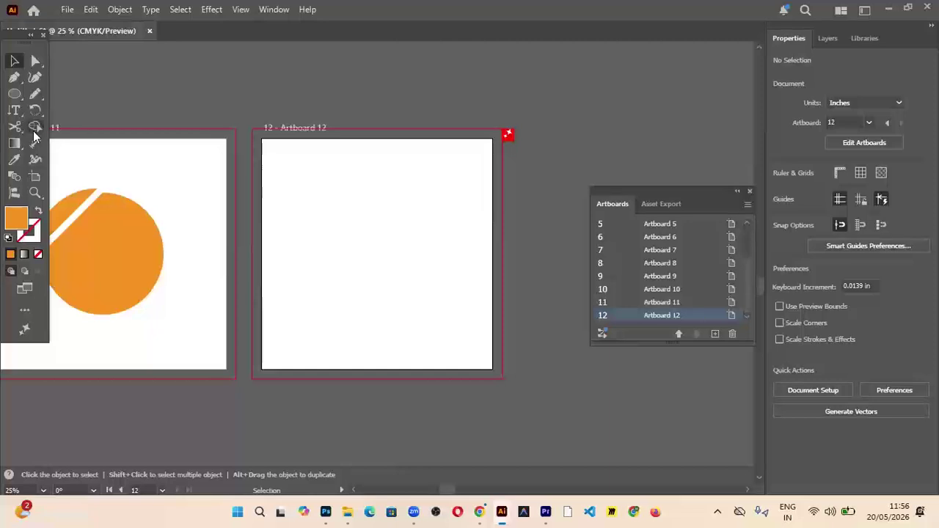
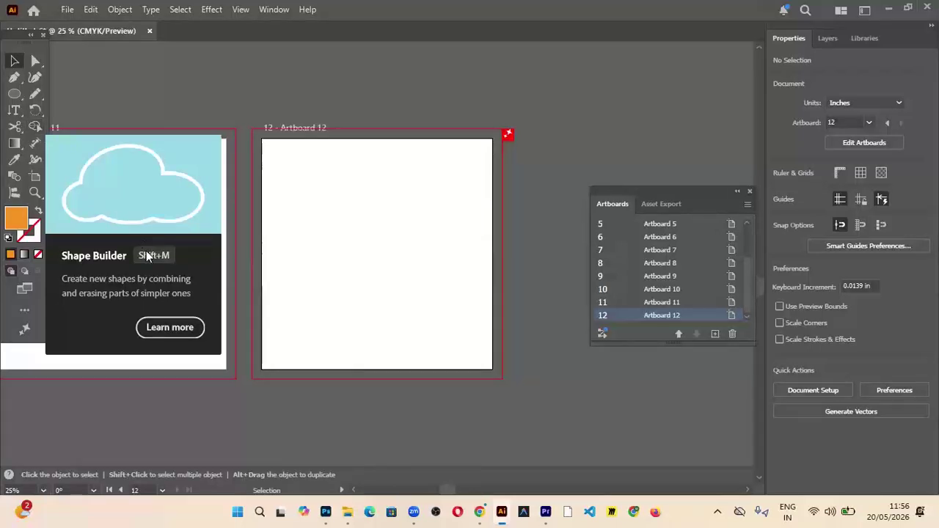
{"action": "left_click", "coordinate": [16, 94]}
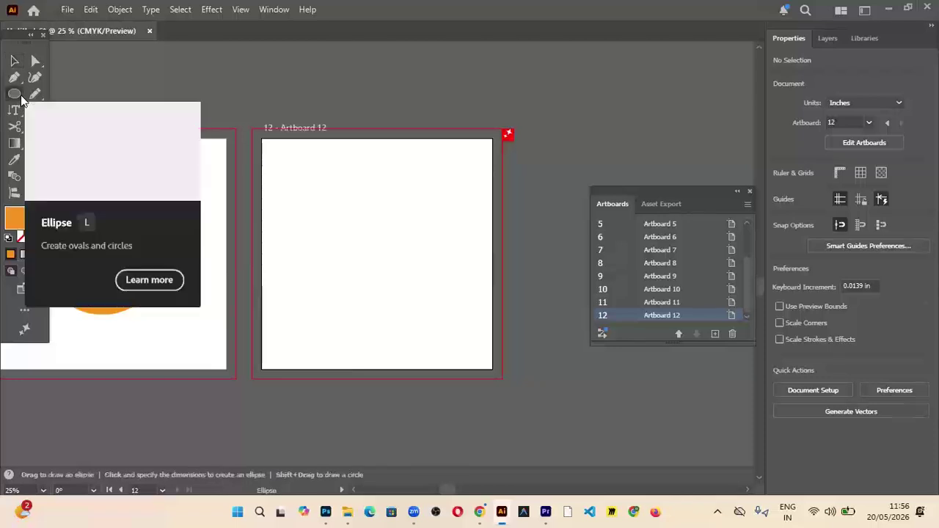
{"action": "left_click_drag", "start_coordinate": [297, 214], "coordinate": [358, 271]}
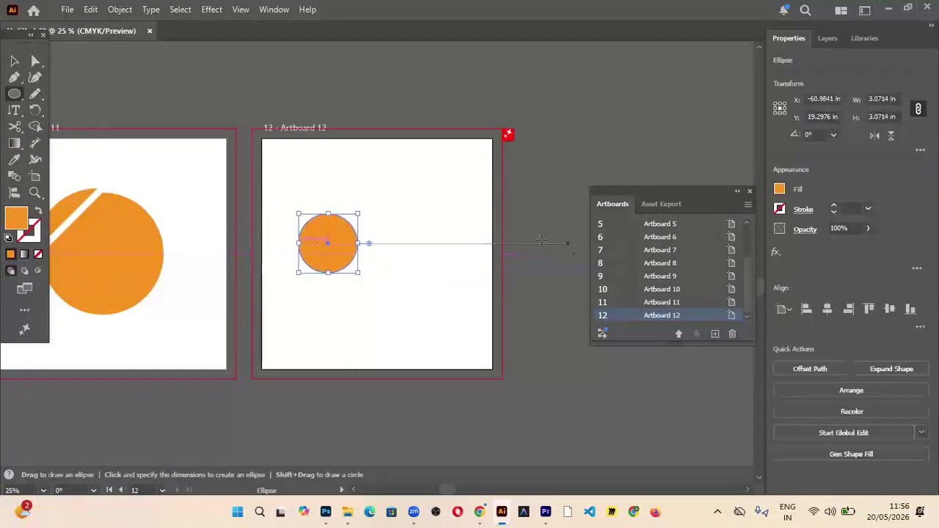
{"action": "left_click_drag", "start_coordinate": [318, 198], "coordinate": [377, 249]}
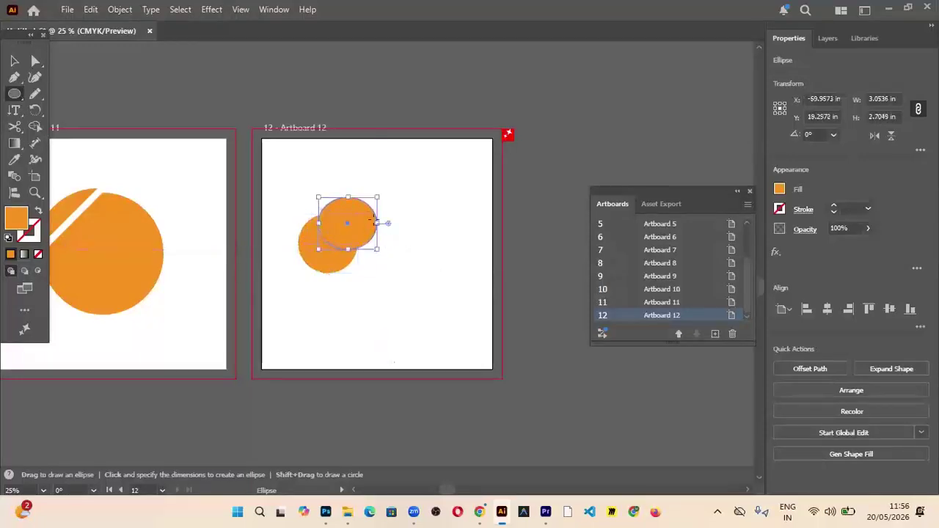
{"action": "left_click_drag", "start_coordinate": [363, 204], "coordinate": [446, 292]}
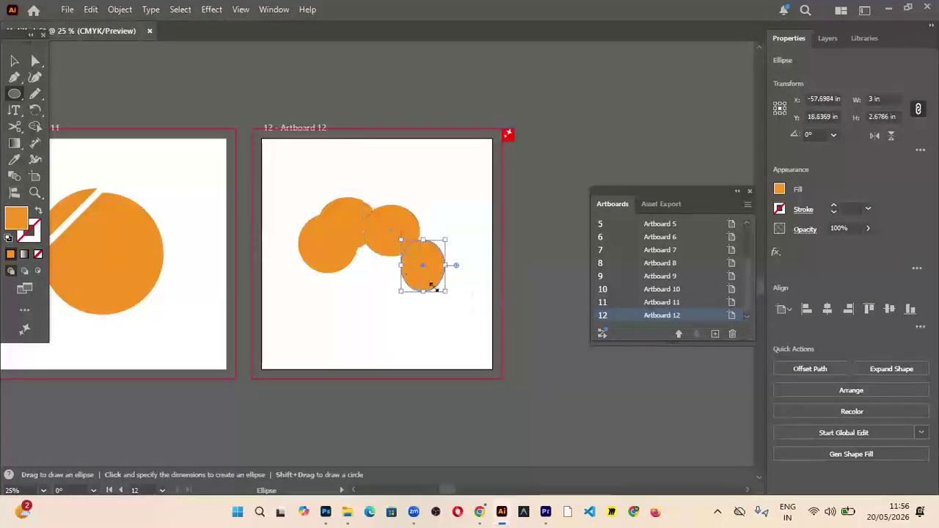
{"action": "left_click_drag", "start_coordinate": [388, 273], "coordinate": [444, 327]}
{"action": "left_click_drag", "start_coordinate": [310, 257], "coordinate": [366, 317]}
{"action": "mouse_move", "coordinate": [341, 286]}
{"action": "left_mouse_down"}
{"action": "mouse_move", "coordinate": [431, 323]}
{"action": "mouse_move", "coordinate": [412, 325]}
{"action": "left_mouse_up"}
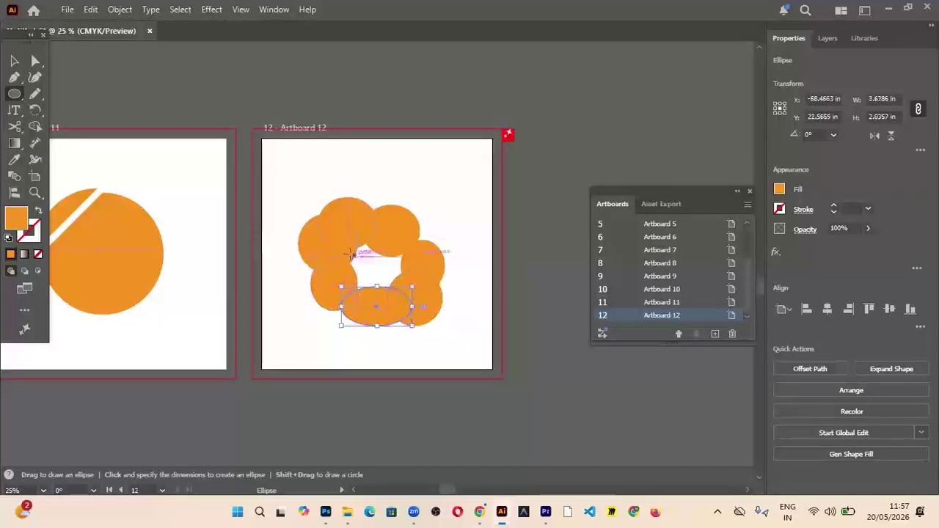
{"action": "left_click_drag", "start_coordinate": [334, 240], "coordinate": [408, 298]}
{"action": "key", "text": "v"}
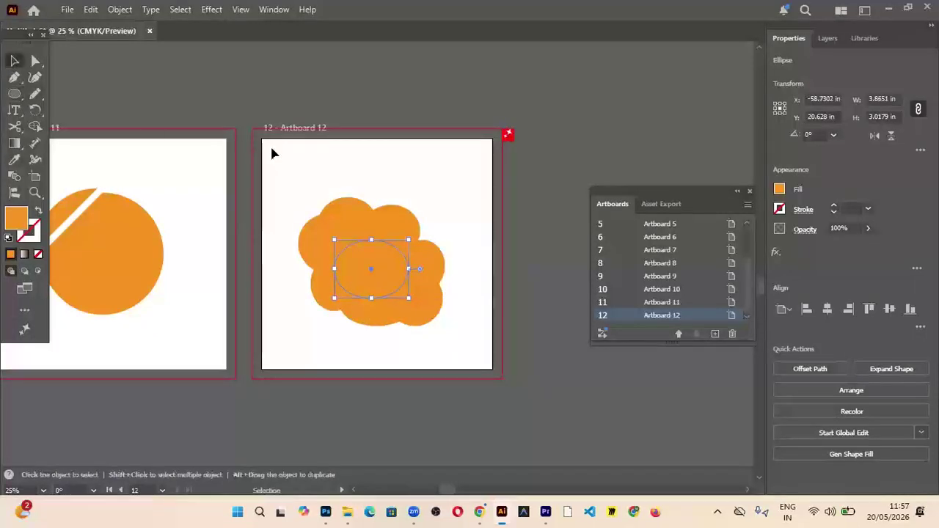
{"action": "left_click", "coordinate": [306, 180]}
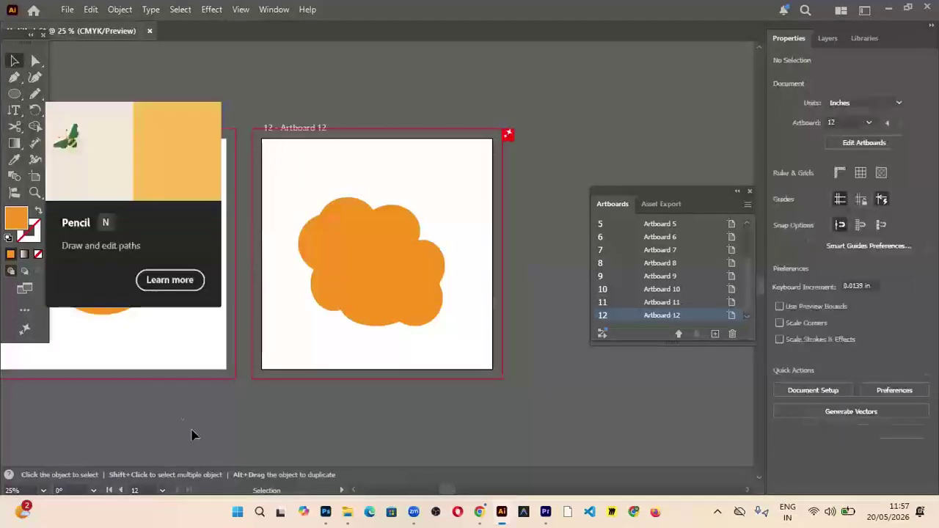
Fill the leftmost ellipse of the cloud-like cluster with green
{"action": "left_click", "coordinate": [319, 252]}
{"action": "left_click", "coordinate": [779, 190]}
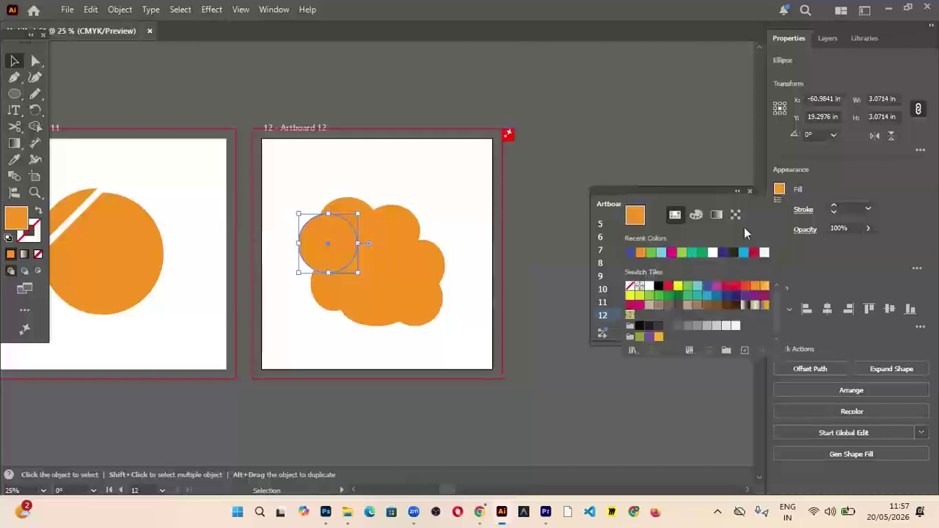
{"action": "left_click", "coordinate": [703, 252]}
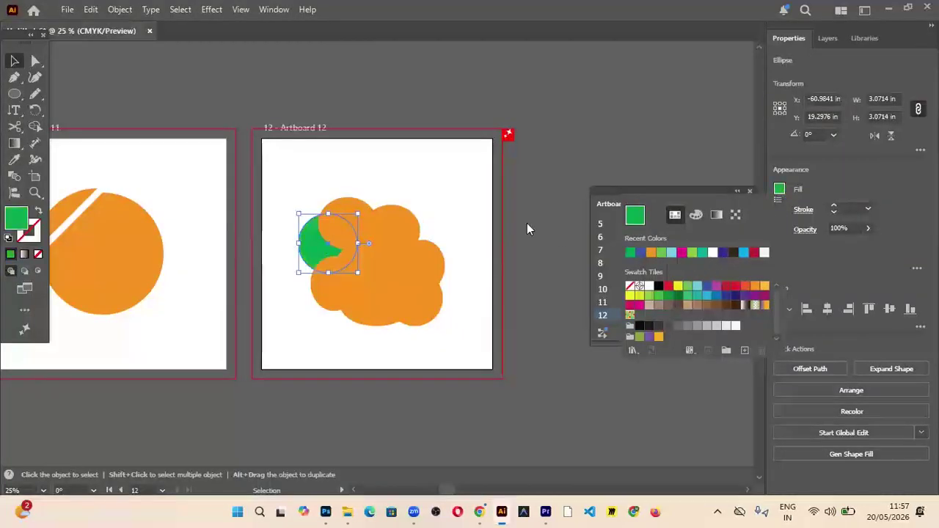
Fill the ellipse at the upper right of the cluster, about 3 in wide, with teal
{"action": "left_click", "coordinate": [372, 216]}
{"action": "left_click", "coordinate": [377, 223]}
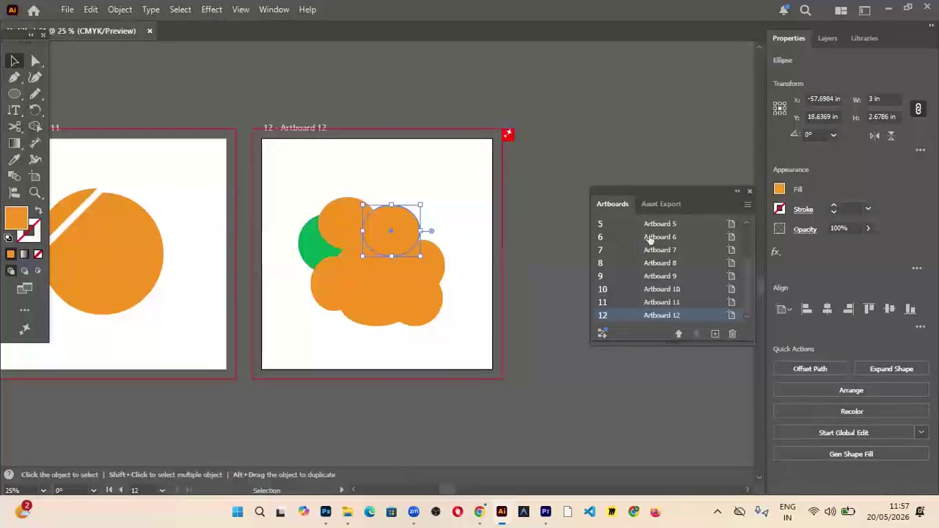
{"action": "left_click", "coordinate": [778, 190]}
{"action": "left_click", "coordinate": [704, 253]}
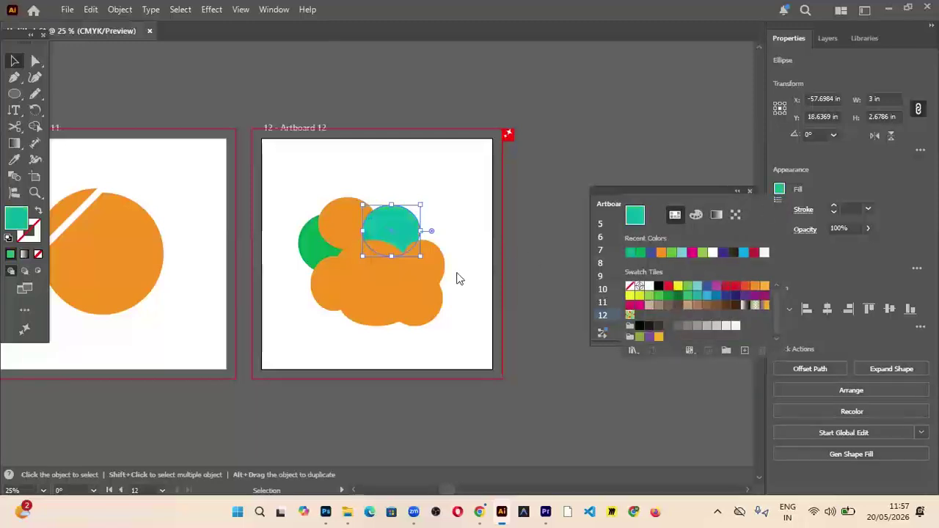
Fill the large ellipse in the center of the cluster with dark blue, leaving isolation mode first
{"action": "left_click", "coordinate": [335, 268]}
{"action": "double_click", "coordinate": [335, 268]}
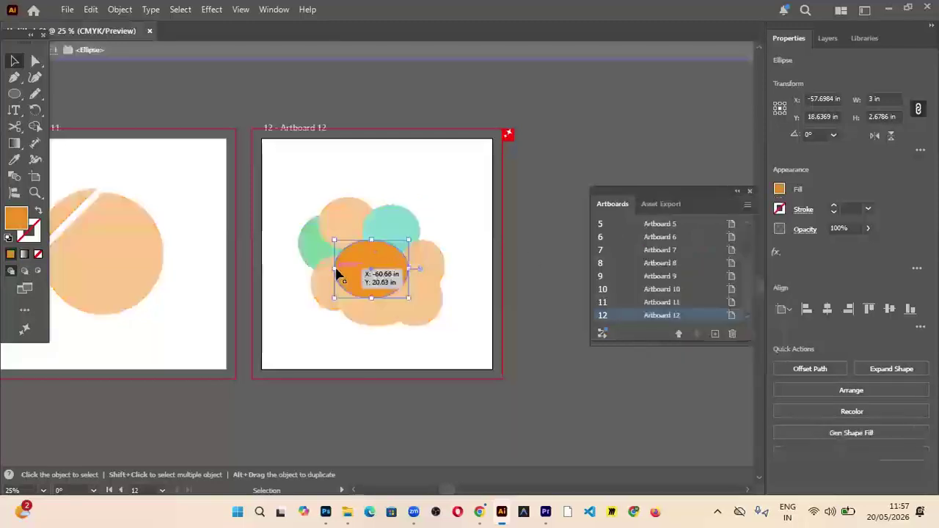
{"action": "left_click", "coordinate": [25, 41]}
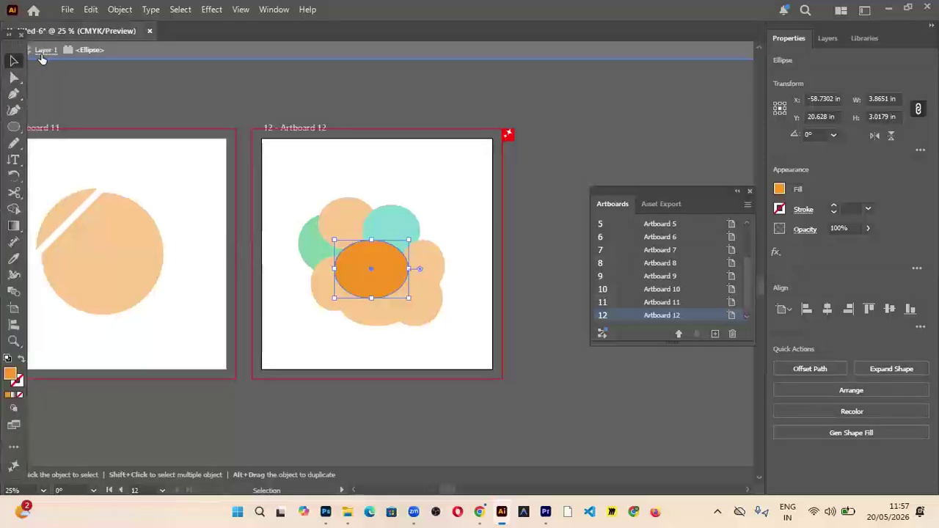
{"action": "left_click", "coordinate": [42, 53]}
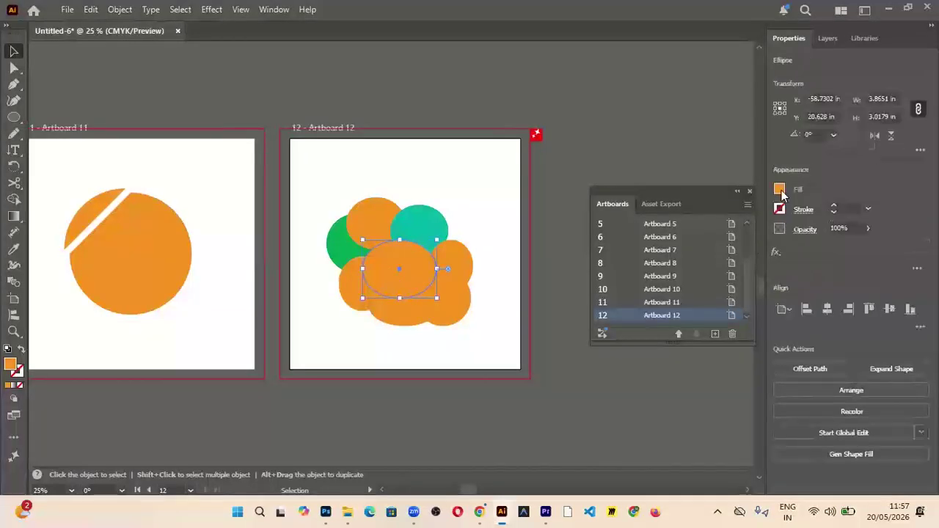
{"action": "left_click", "coordinate": [780, 190]}
{"action": "left_click", "coordinate": [722, 253]}
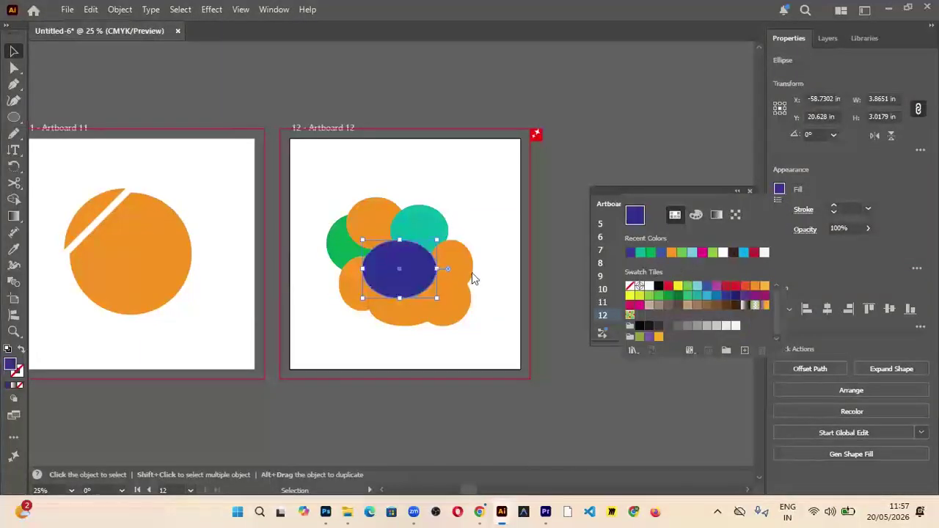
Exit isolation mode and fill the rightmost ellipse of the cluster with sky blue
{"action": "double_click", "coordinate": [450, 266]}
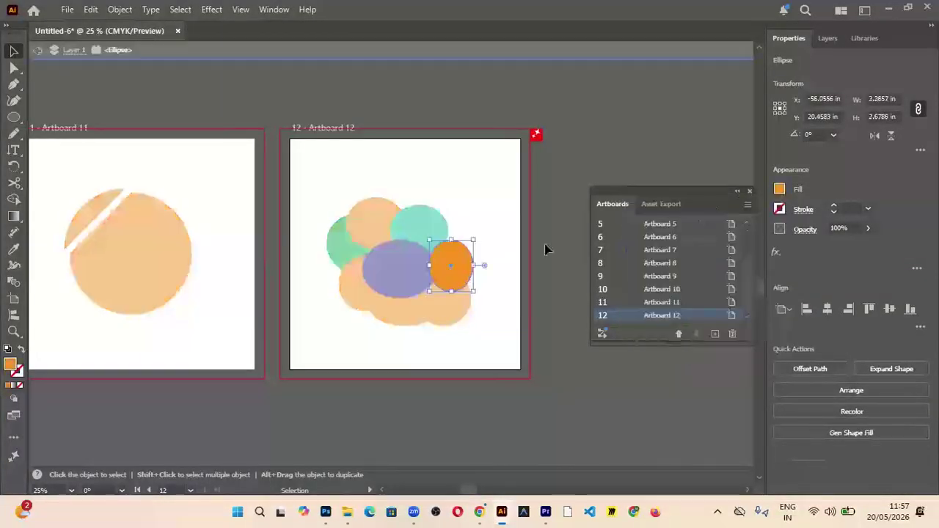
{"action": "left_click", "coordinate": [35, 50]}
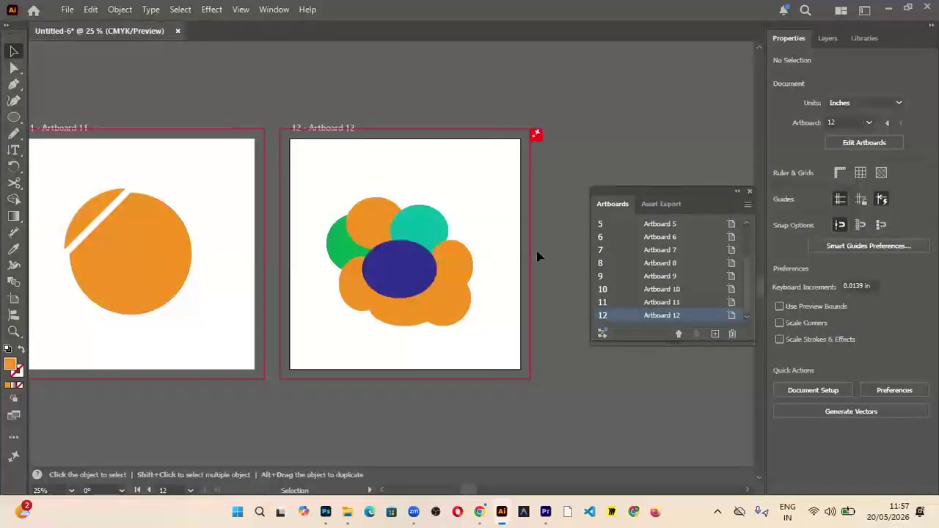
{"action": "left_click", "coordinate": [465, 257]}
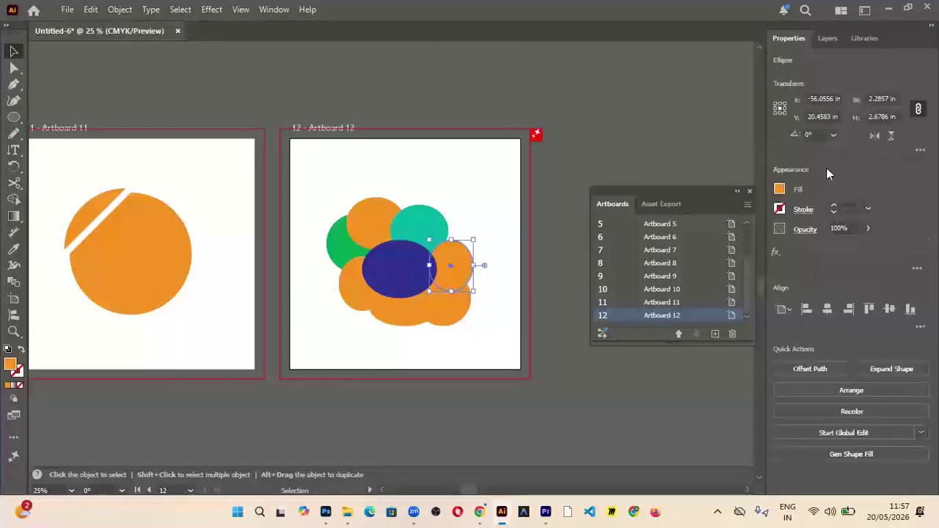
{"action": "left_click", "coordinate": [778, 190]}
{"action": "left_click", "coordinate": [743, 257]}
Fill the lower-right circle of the cluster with crimson red from outside isolation mode
{"action": "left_click", "coordinate": [445, 303]}
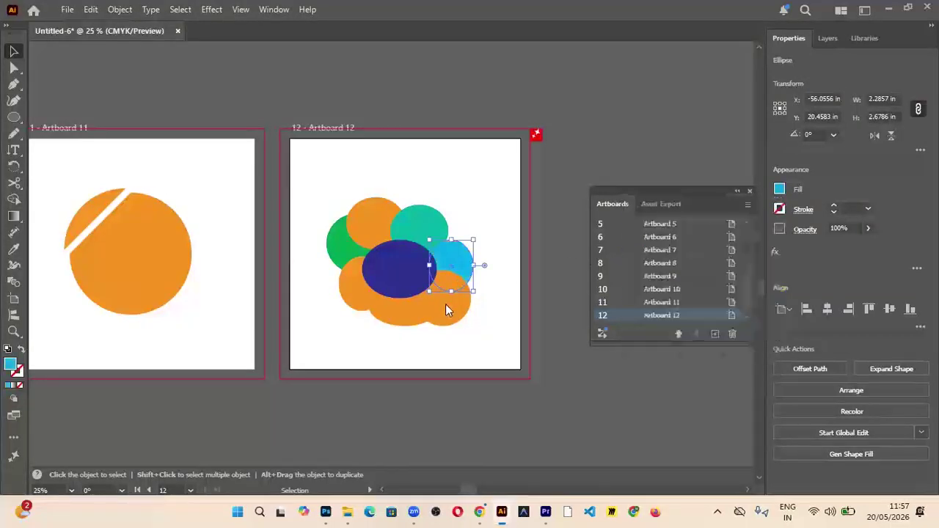
{"action": "double_click", "coordinate": [445, 304]}
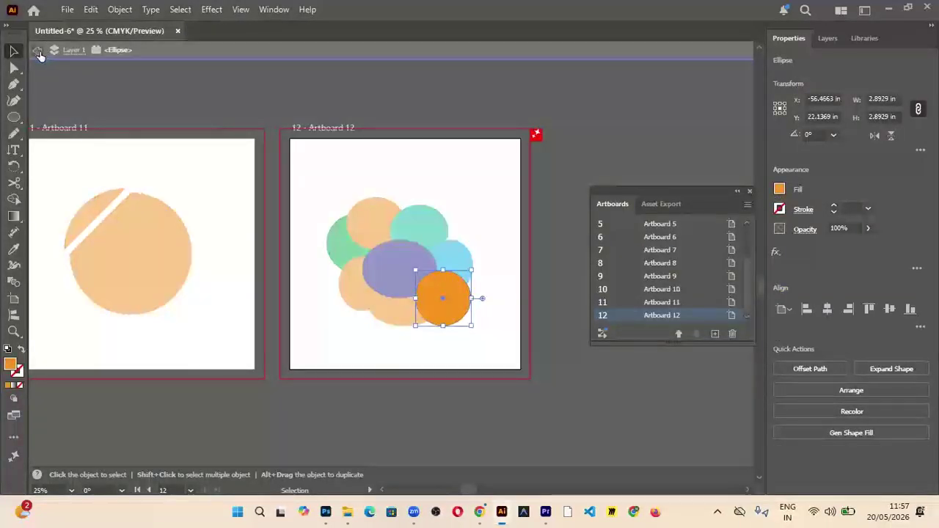
{"action": "left_click", "coordinate": [39, 51]}
{"action": "left_click", "coordinate": [461, 301]}
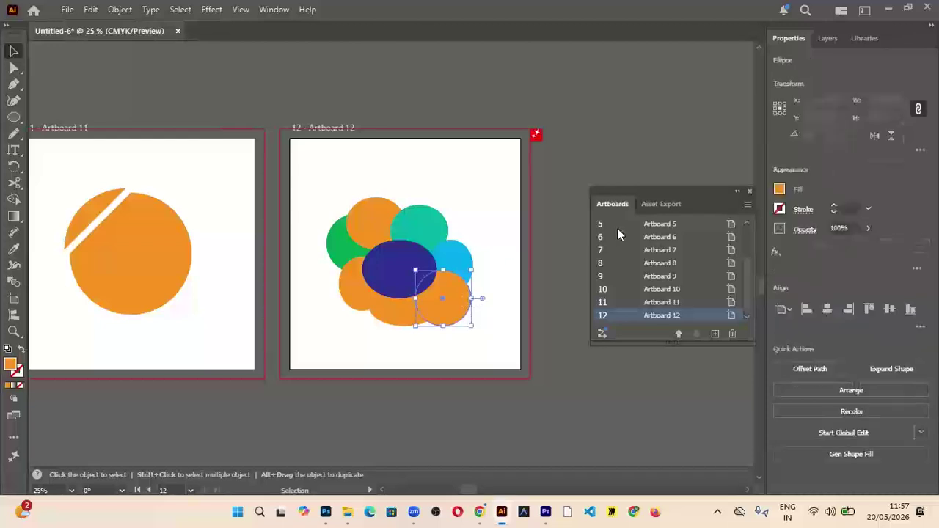
{"action": "left_click", "coordinate": [779, 190]}
{"action": "left_click", "coordinate": [764, 253]}
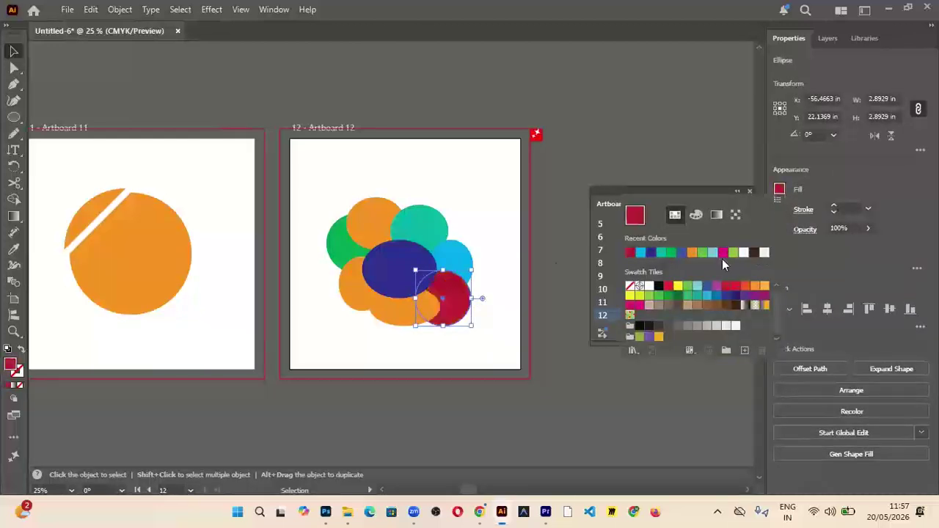
Fill the bottom ellipse of the cluster with light green and the lower-left ellipse with purple
{"action": "left_click", "coordinate": [396, 309]}
{"action": "left_click", "coordinate": [780, 190]}
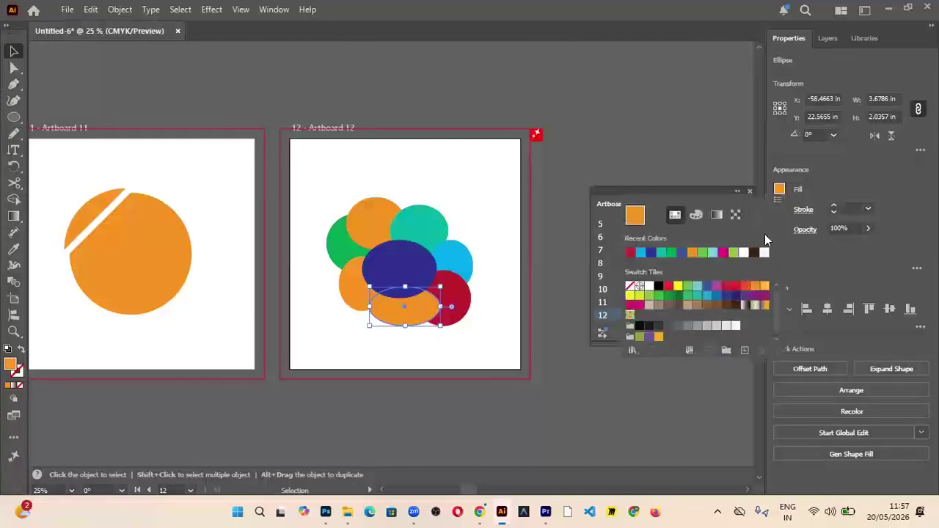
{"action": "left_click", "coordinate": [688, 287]}
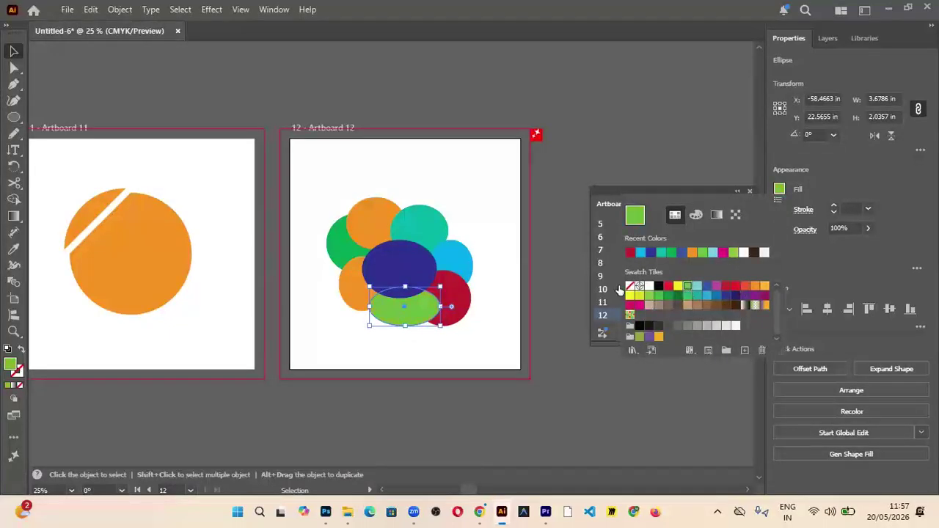
{"action": "left_click", "coordinate": [355, 295]}
{"action": "left_click", "coordinate": [353, 296]}
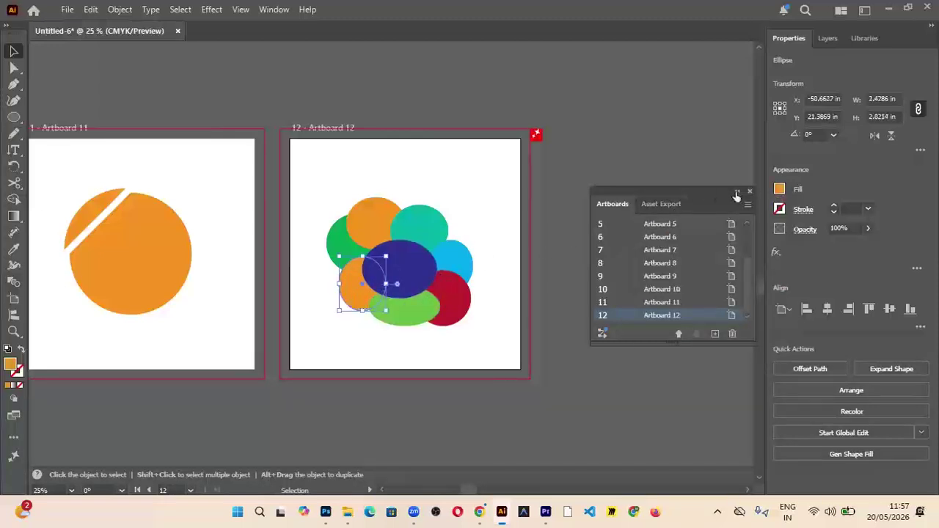
{"action": "left_click", "coordinate": [779, 189]}
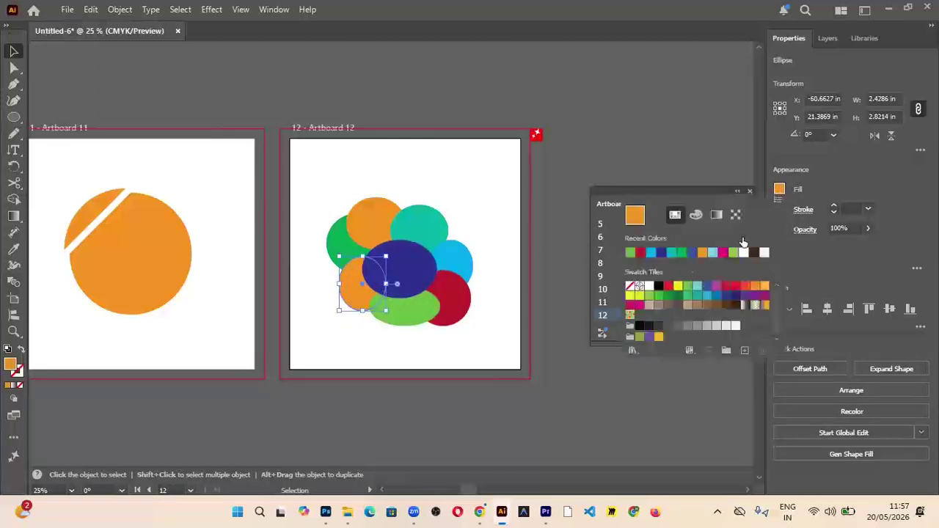
{"action": "left_click", "coordinate": [716, 286]}
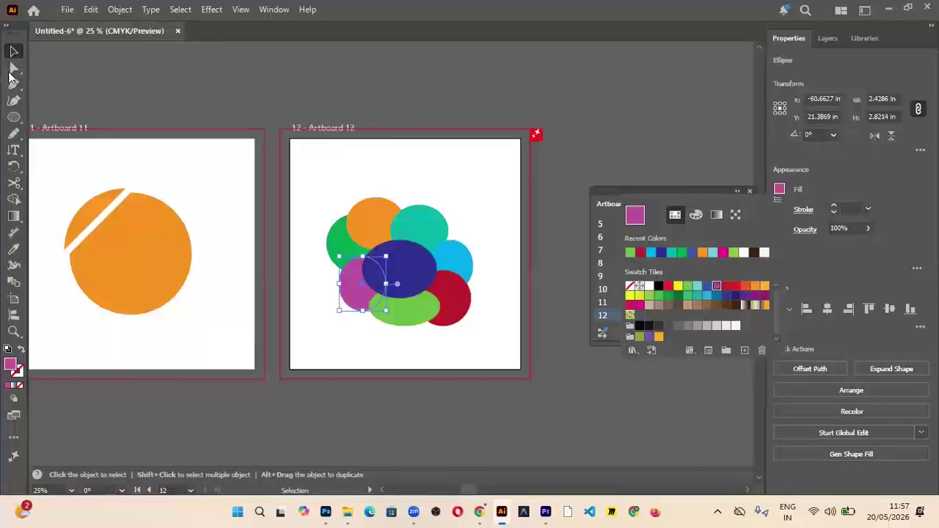
Select the whole cluster and merge its green, orange, teal, dark blue, crimson and purple regions into one purple shape with Shape Builder
{"action": "left_click", "coordinate": [378, 190]}
{"action": "left_click_drag", "start_coordinate": [294, 184], "coordinate": [401, 251]}
{"action": "left_click_drag", "start_coordinate": [490, 324], "coordinate": [490, 331]}
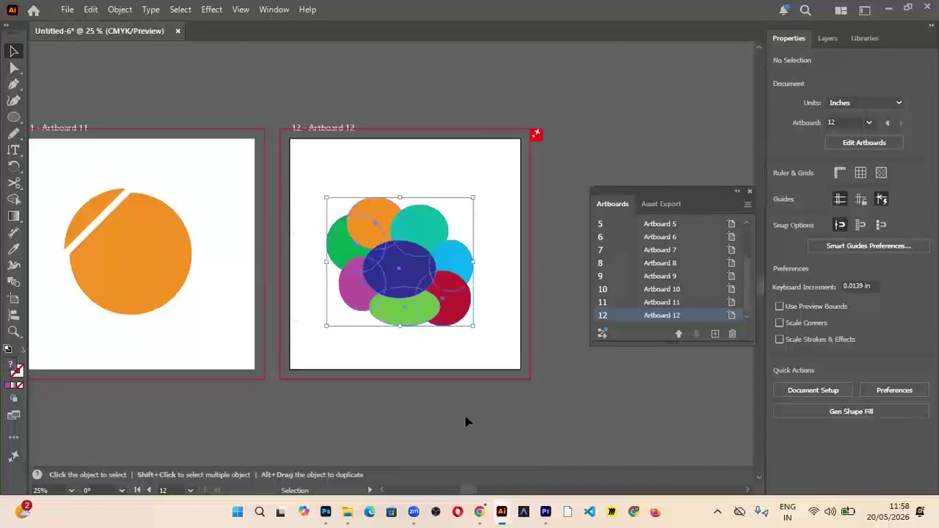
{"action": "left_click", "coordinate": [16, 199]}
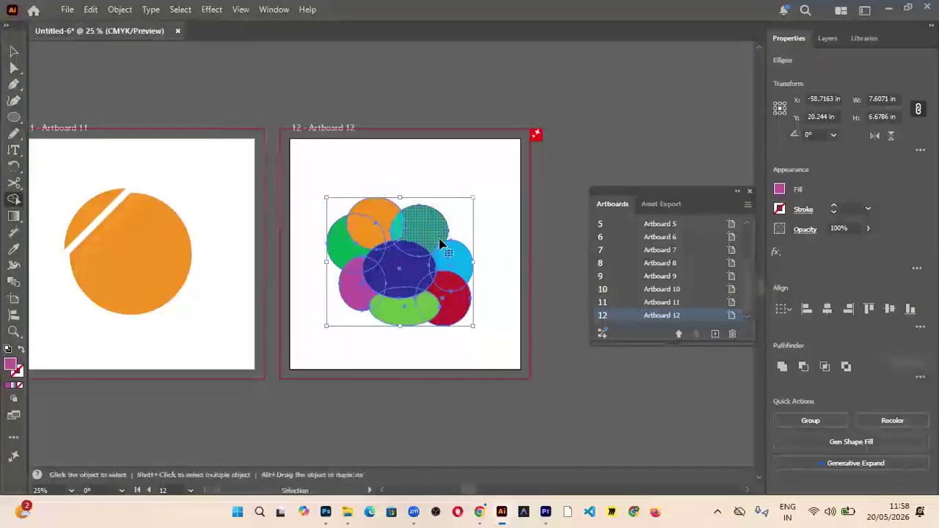
{"action": "scroll", "coordinate": [440, 241], "scroll_direction": "up", "scroll_amount": 3}
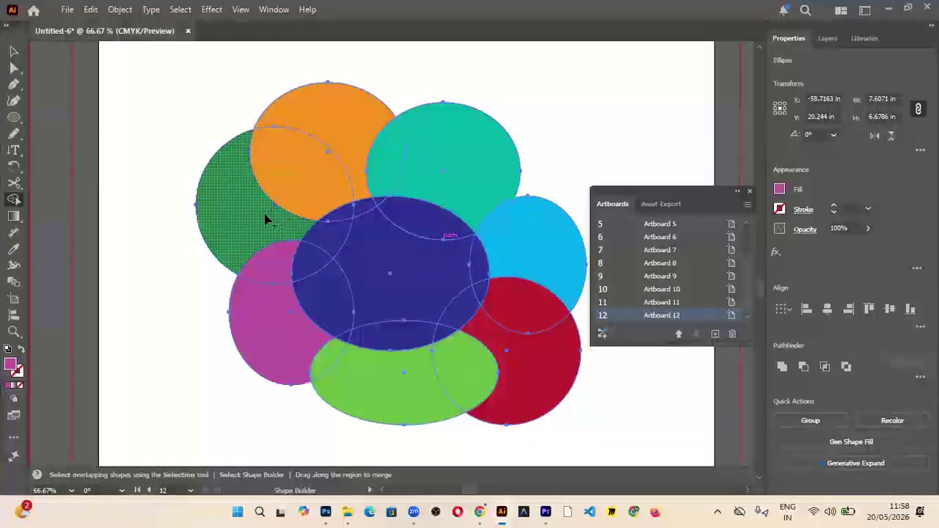
{"action": "mouse_move", "coordinate": [267, 214]}
{"action": "left_mouse_down"}
{"action": "mouse_move", "coordinate": [319, 189]}
{"action": "mouse_move", "coordinate": [417, 184]}
{"action": "mouse_move", "coordinate": [470, 233]}
{"action": "mouse_move", "coordinate": [482, 291]}
{"action": "mouse_move", "coordinate": [497, 300]}
{"action": "mouse_move", "coordinate": [503, 328]}
{"action": "mouse_move", "coordinate": [483, 339]}
{"action": "mouse_move", "coordinate": [442, 310]}
{"action": "mouse_move", "coordinate": [425, 330]}
{"action": "mouse_move", "coordinate": [389, 337]}
{"action": "mouse_move", "coordinate": [351, 323]}
{"action": "mouse_move", "coordinate": [277, 326]}
{"action": "mouse_move", "coordinate": [245, 256]}
{"action": "mouse_move", "coordinate": [255, 257]}
{"action": "left_mouse_up"}
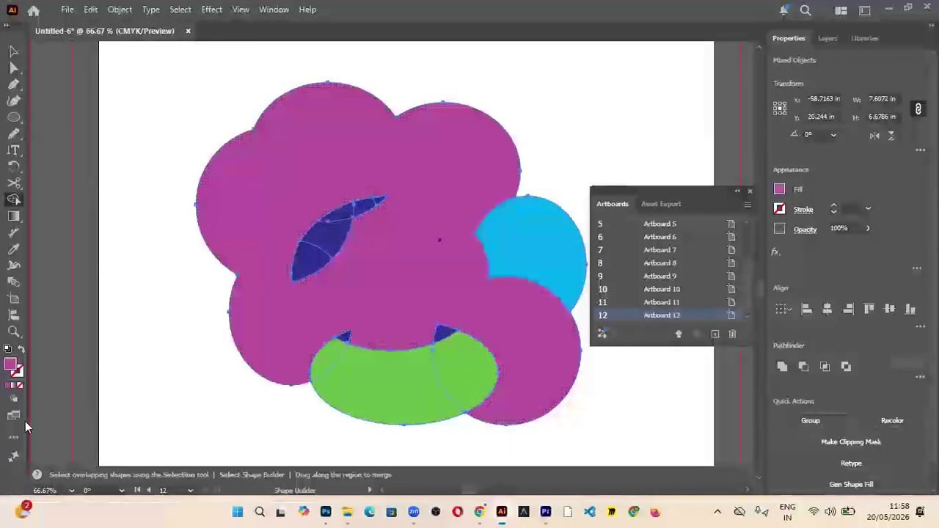
Fill the leaf-shaped dark blue sliver inside the merged purple shape with light aqua
{"action": "left_click", "coordinate": [12, 52]}
{"action": "left_click", "coordinate": [257, 114]}
{"action": "left_click", "coordinate": [325, 143]}
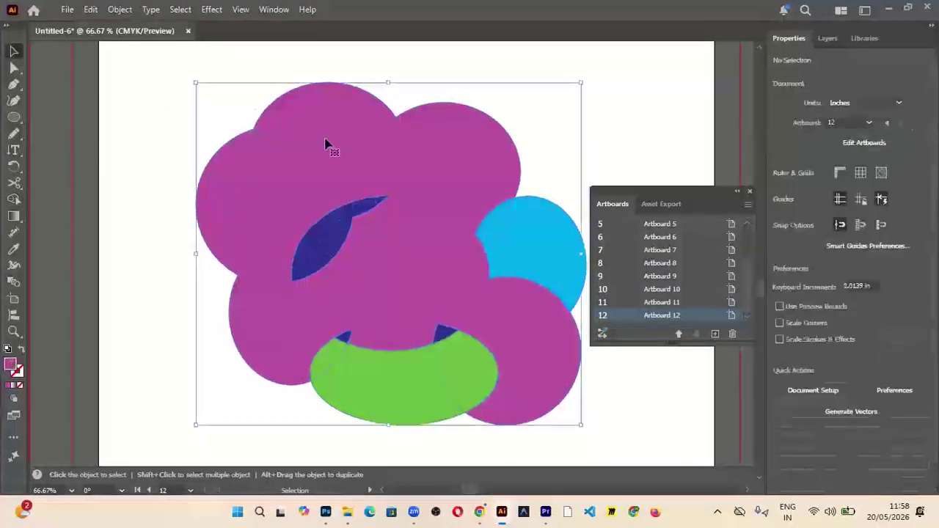
{"action": "left_click", "coordinate": [338, 244]}
{"action": "left_click", "coordinate": [779, 189]}
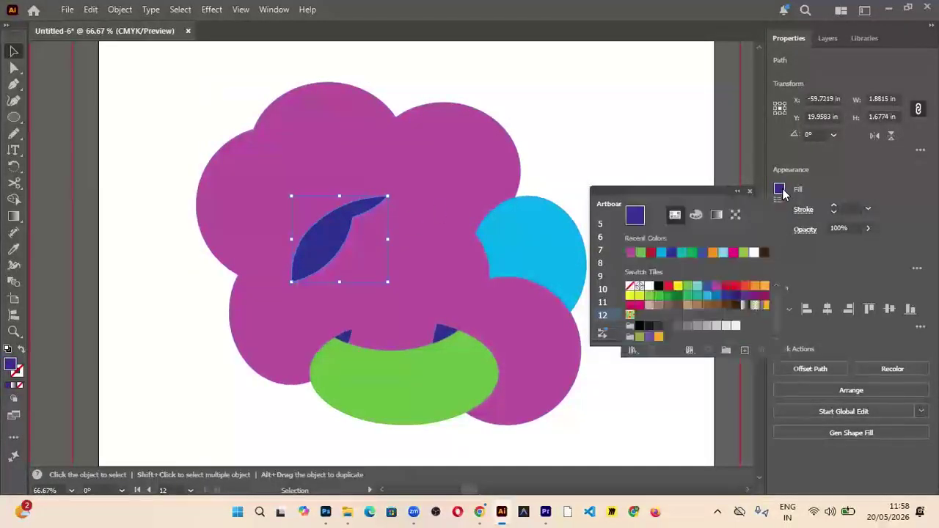
{"action": "left_click", "coordinate": [723, 253]}
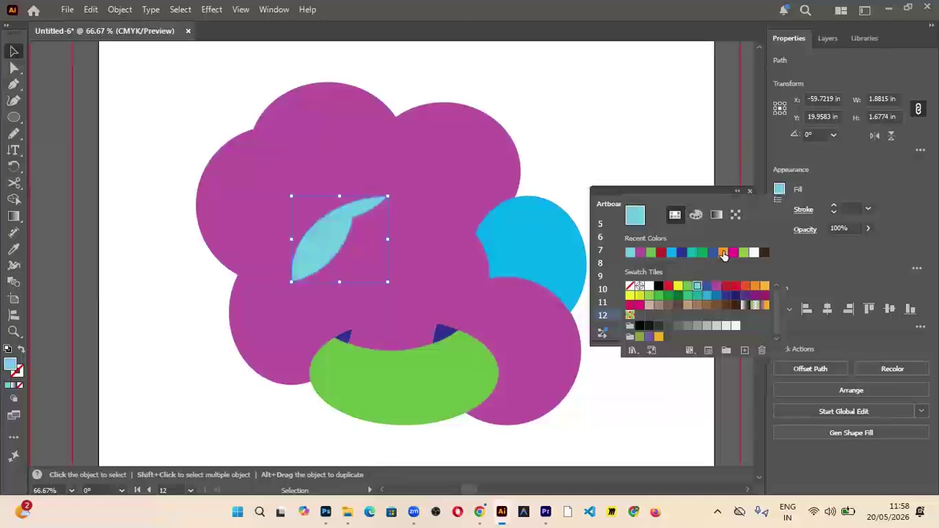
Fill the small dark blue wedge above the right end of the green shape with magenta
{"action": "left_click", "coordinate": [449, 336]}
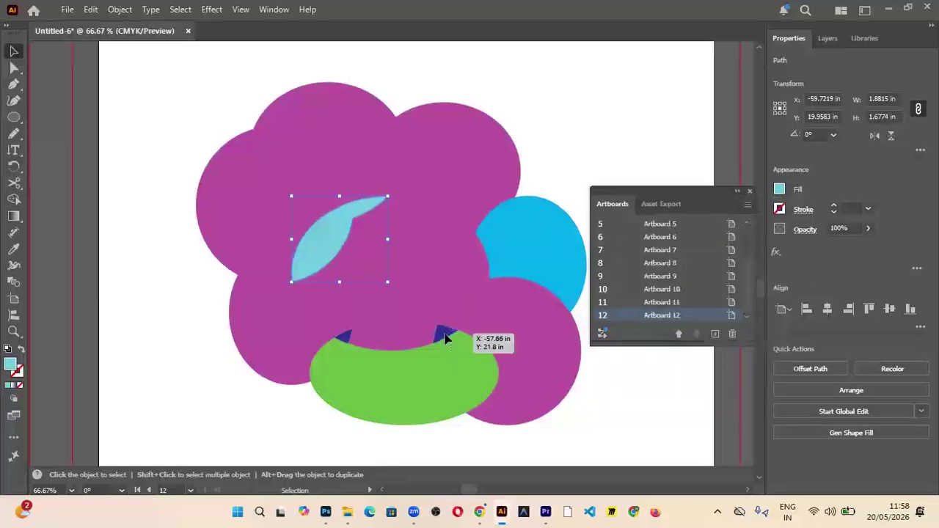
{"action": "left_click", "coordinate": [779, 189]}
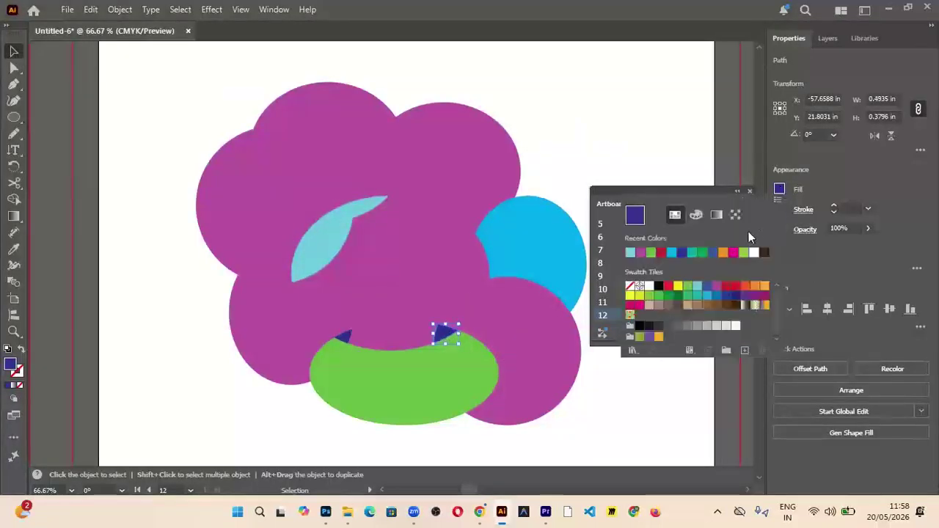
{"action": "left_click", "coordinate": [735, 254]}
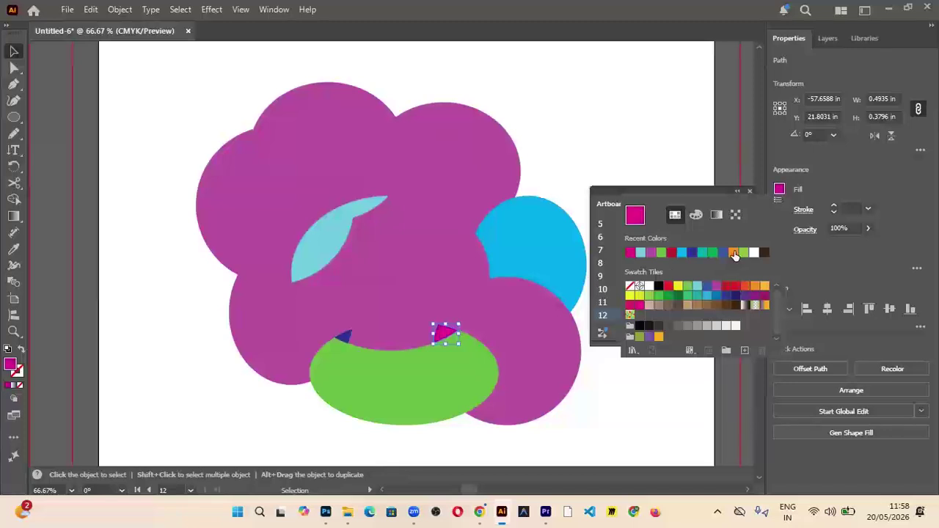
Exit isolation mode and fill the small dark blue wedge above the left end of the green shape with sky blue
{"action": "double_click", "coordinate": [346, 336]}
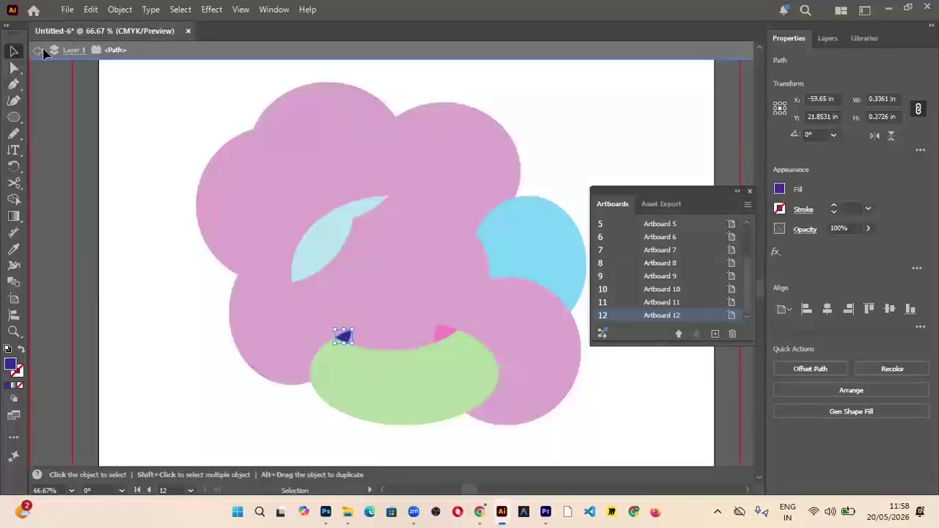
{"action": "left_click", "coordinate": [37, 51]}
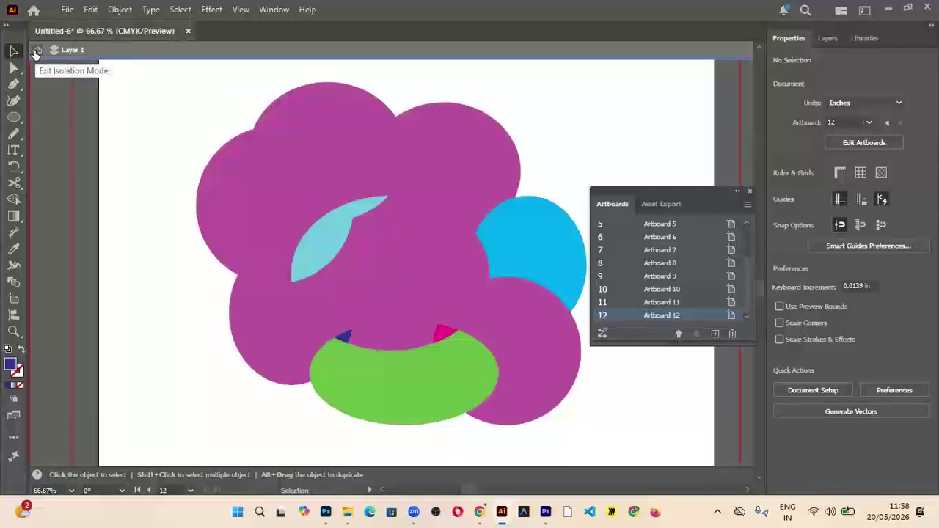
{"action": "left_click", "coordinate": [36, 52]}
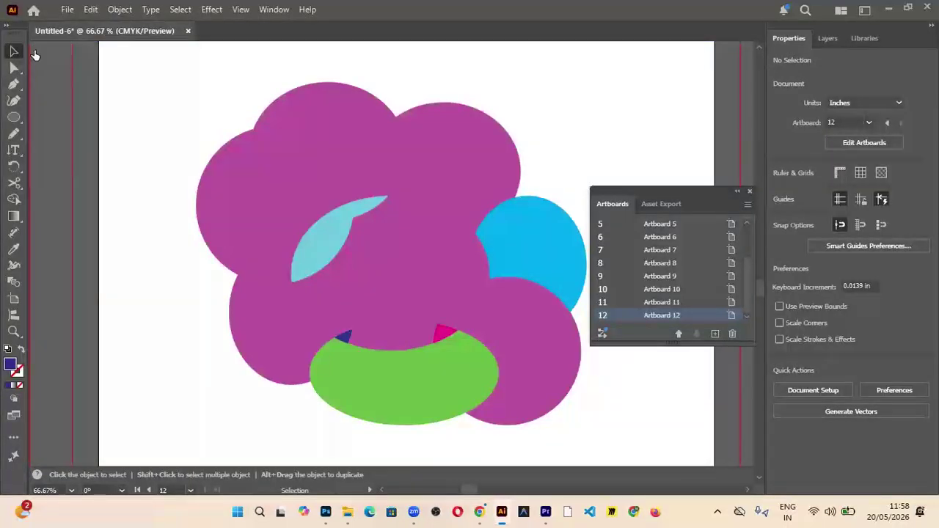
{"action": "left_click", "coordinate": [342, 338]}
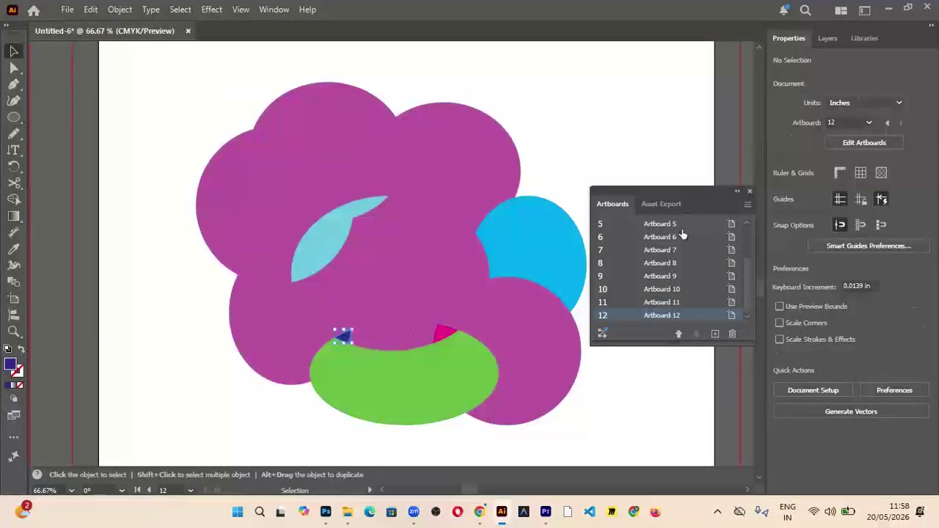
{"action": "left_click", "coordinate": [780, 189]}
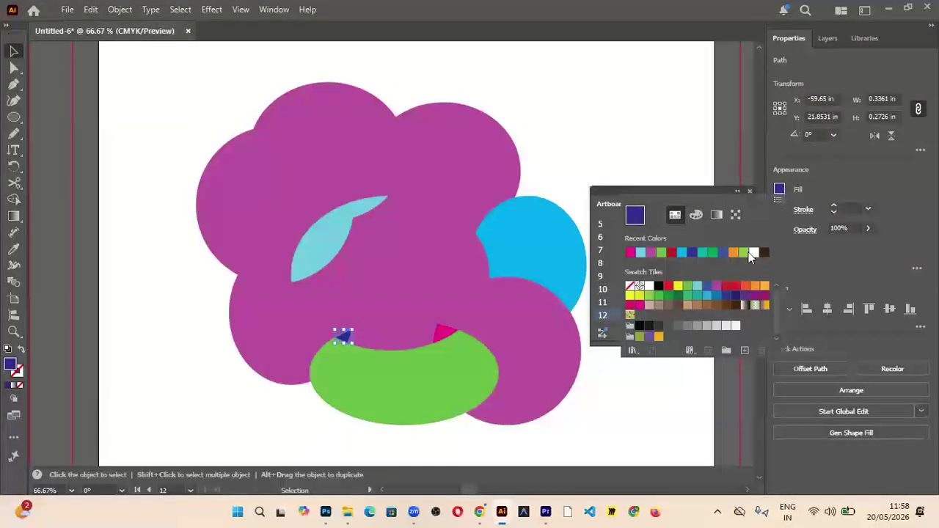
{"action": "left_click", "coordinate": [682, 253]}
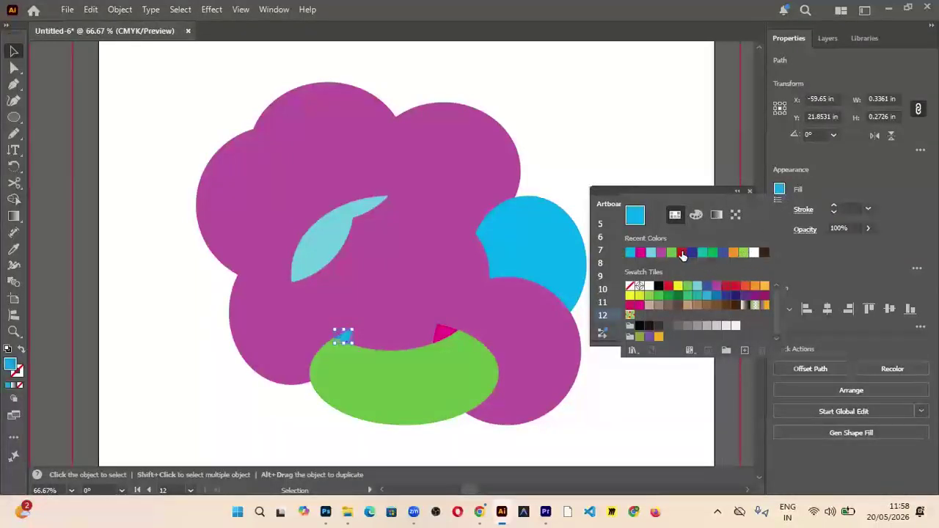
{"action": "left_click", "coordinate": [10, 53]}
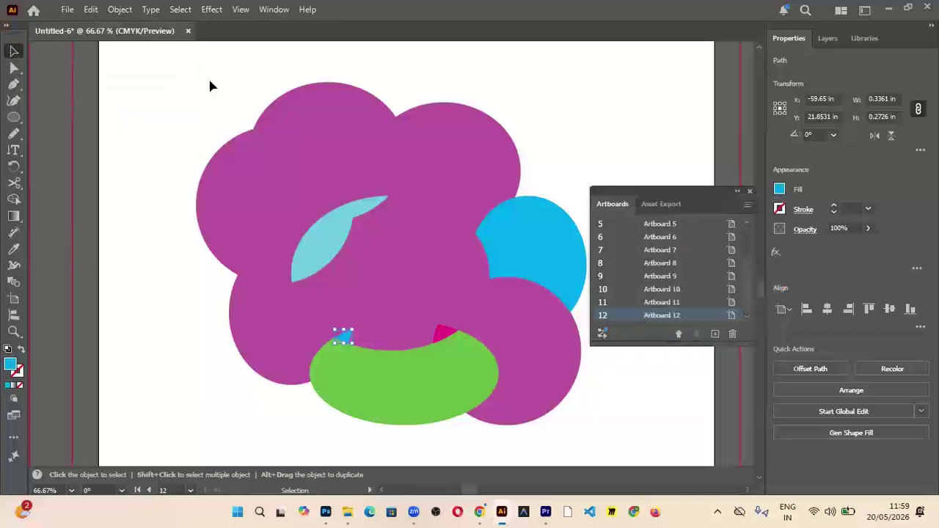
Add Artboard 13 and draw a sky blue rectangle about 6.82 in wide and 6.14 in high on it
{"action": "key", "text": "ctrl+a"}
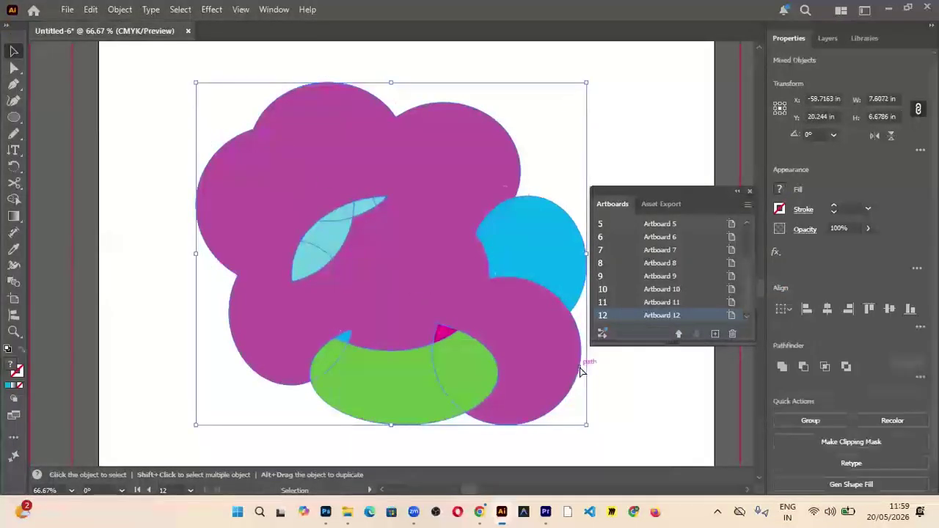
{"action": "key", "text": "ctrl+minus"}
{"action": "key", "text": "ctrl+minus"}
{"action": "key", "text": "ctrl+minus"}
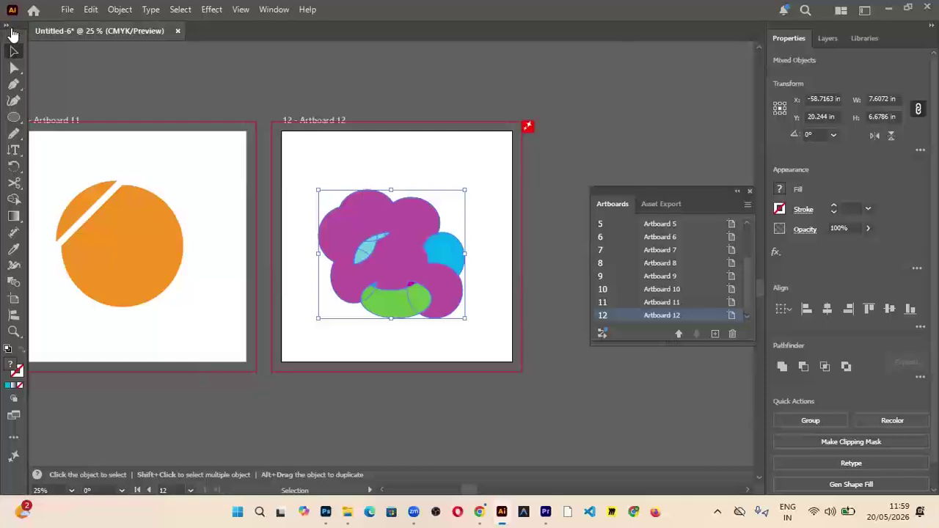
{"action": "left_click", "coordinate": [475, 173]}
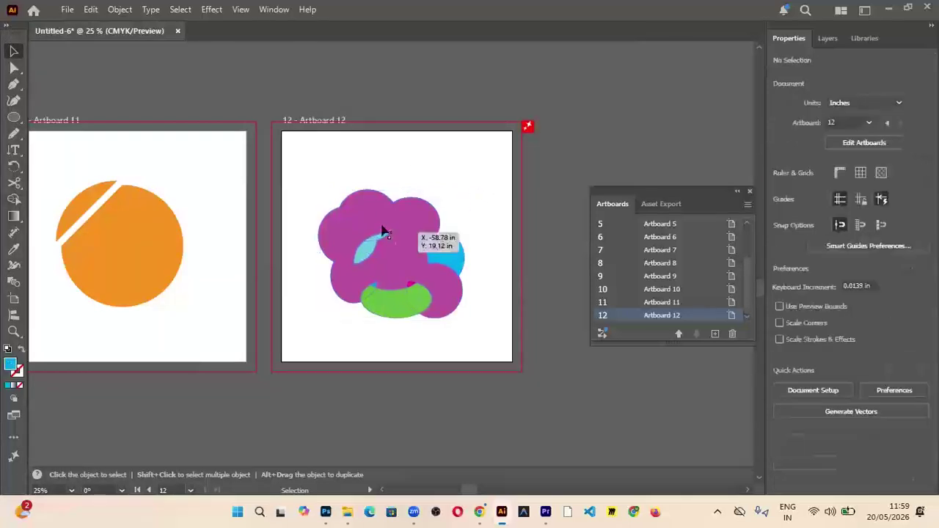
{"action": "left_click", "coordinate": [715, 335]}
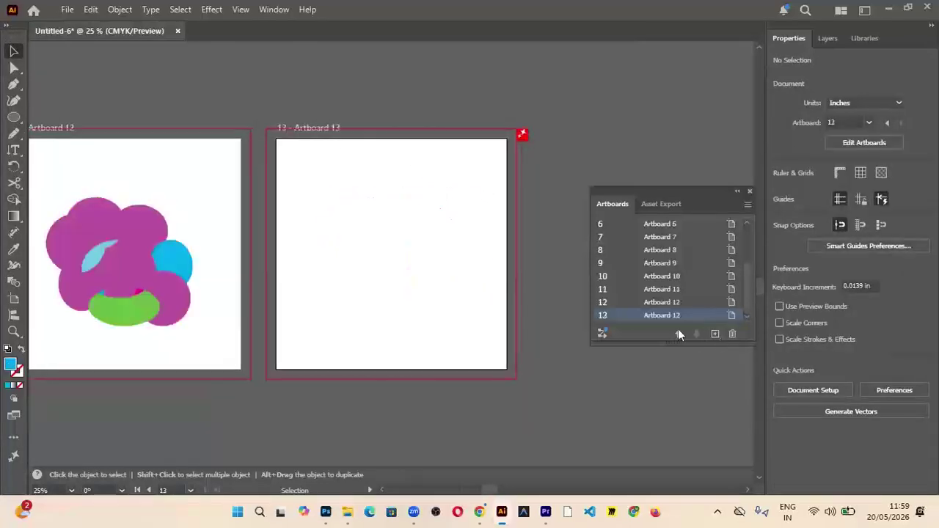
{"action": "left_click_drag", "start_coordinate": [13, 117], "coordinate": [50, 119]}
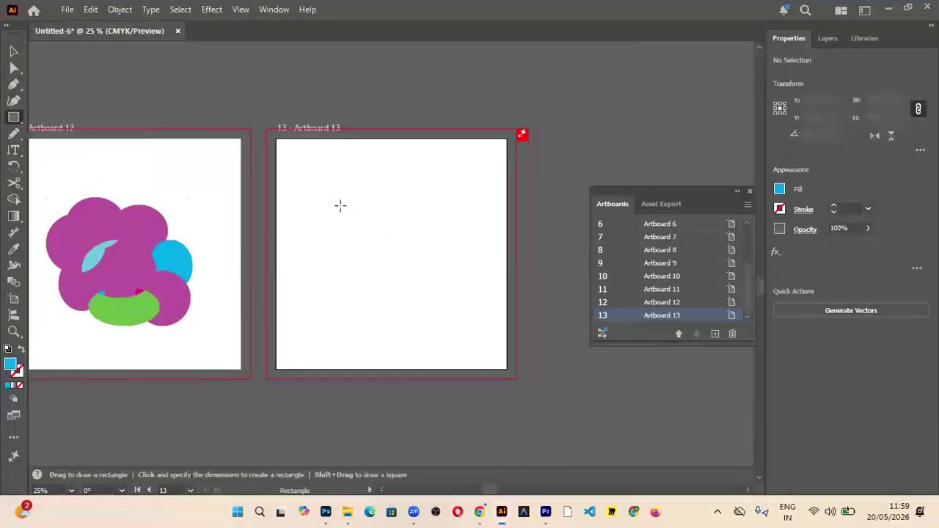
{"action": "mouse_move", "coordinate": [323, 191]}
{"action": "left_mouse_down"}
{"action": "mouse_move", "coordinate": [434, 278]}
{"action": "mouse_move", "coordinate": [454, 309]}
{"action": "left_mouse_up"}
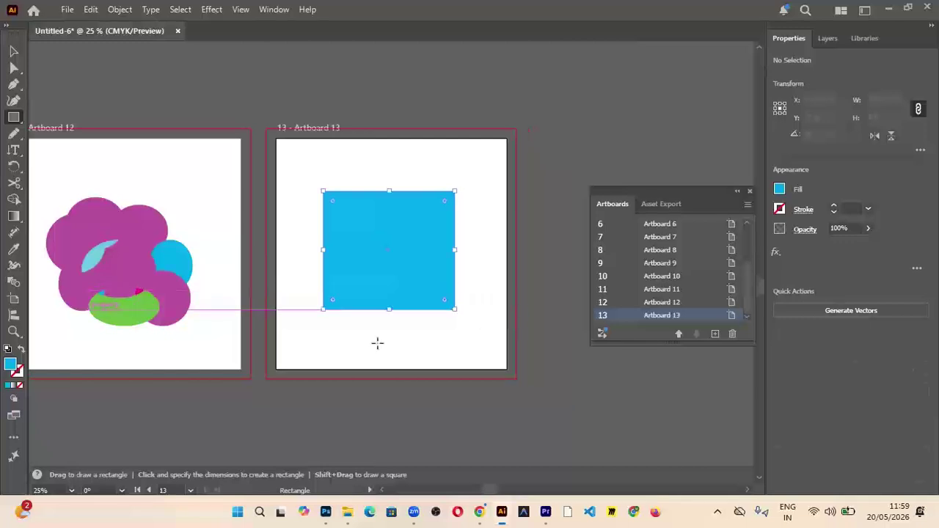
Apply a linear gradient to the rectangle and recolor its black end stop to violet 6154a4
{"action": "left_click", "coordinate": [13, 216]}
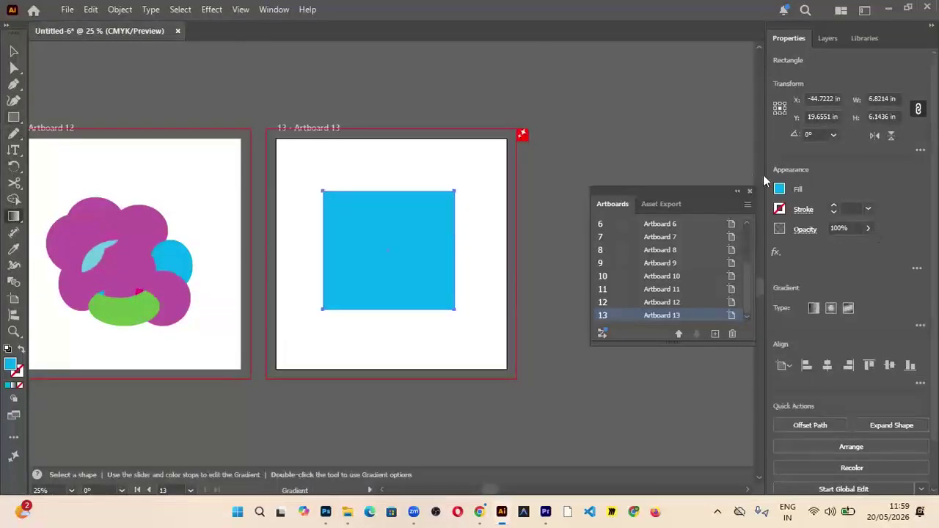
{"action": "left_click", "coordinate": [813, 308]}
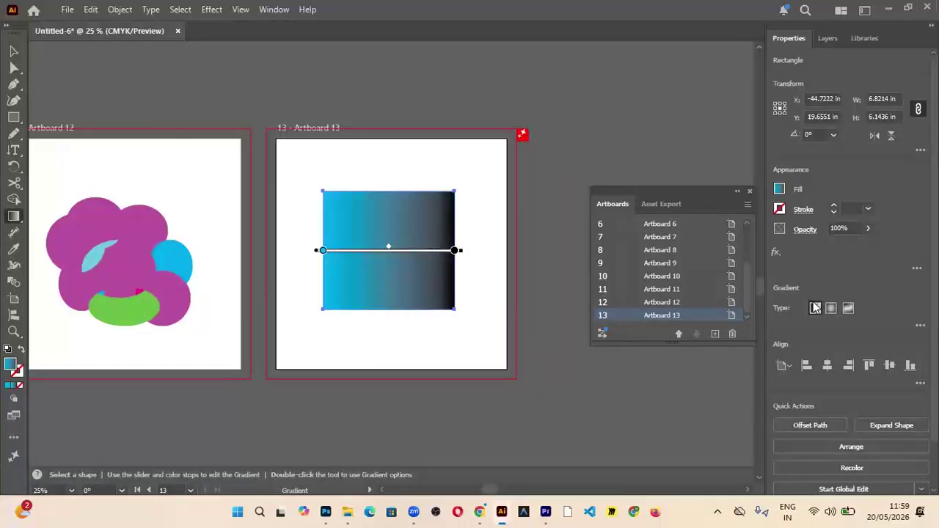
{"action": "left_click", "coordinate": [455, 251]}
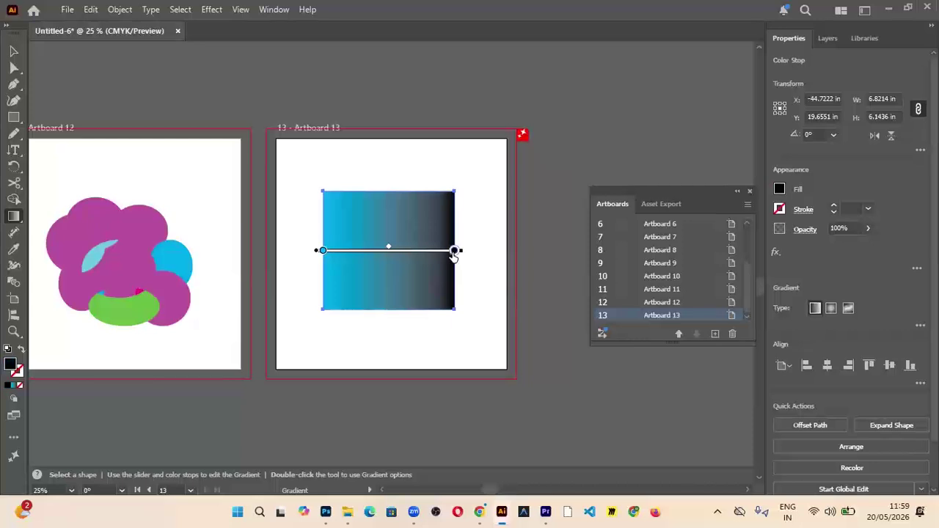
{"action": "double_click", "coordinate": [454, 251]}
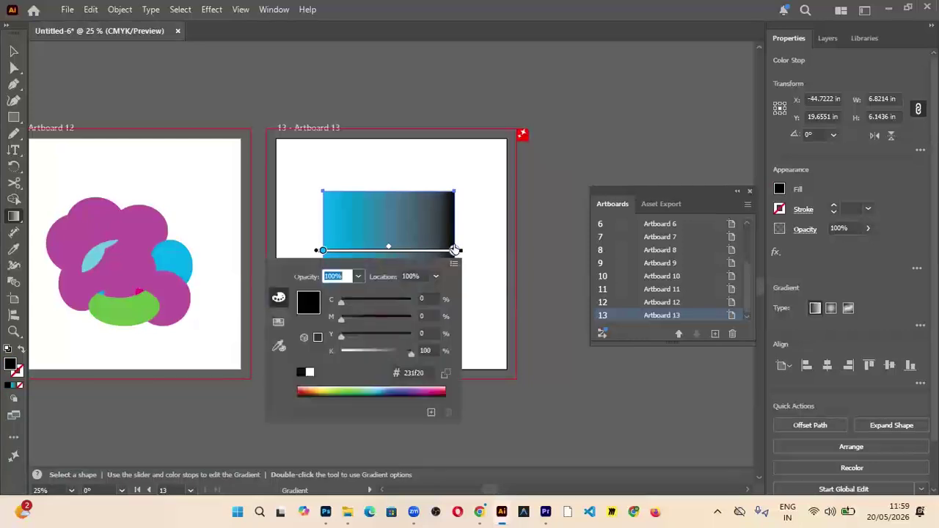
{"action": "left_click", "coordinate": [358, 388]}
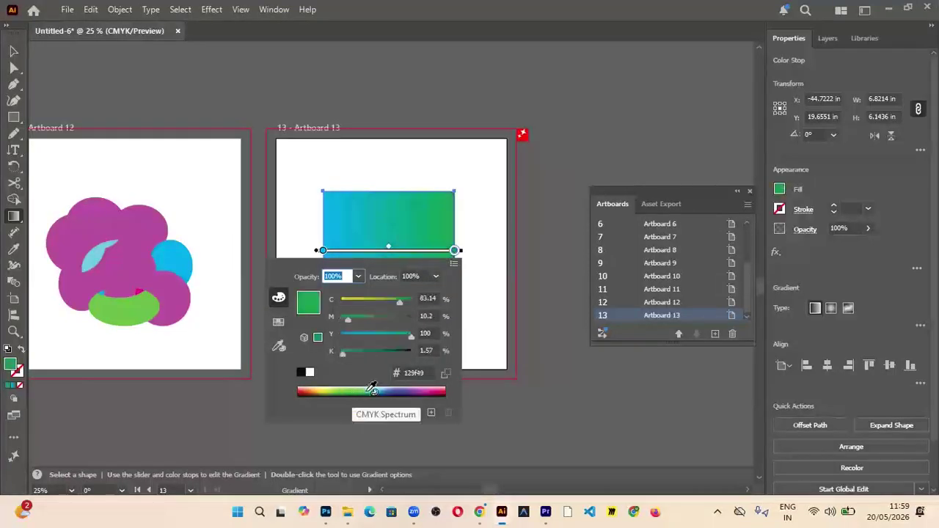
{"action": "left_click", "coordinate": [383, 389]}
{"action": "left_click_drag", "start_coordinate": [383, 389], "coordinate": [409, 388]}
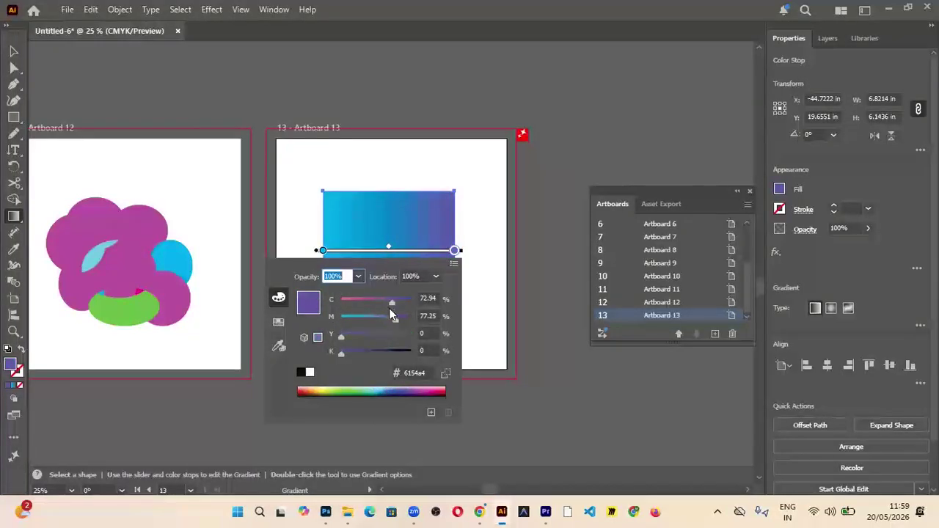
Try a 20% location and 10% opacity on the violet stop, then choose 100% again for both
{"action": "left_click", "coordinate": [435, 275]}
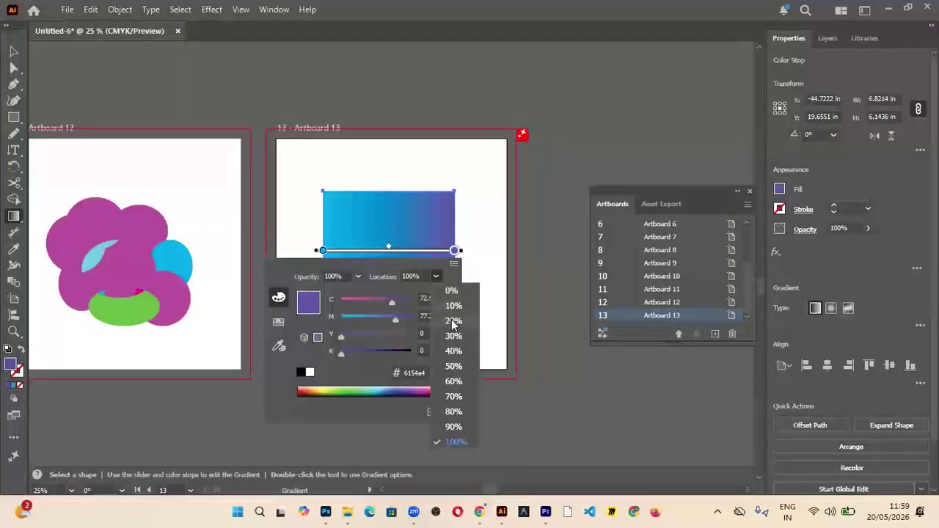
{"action": "left_click", "coordinate": [453, 321]}
{"action": "left_click", "coordinate": [436, 276]}
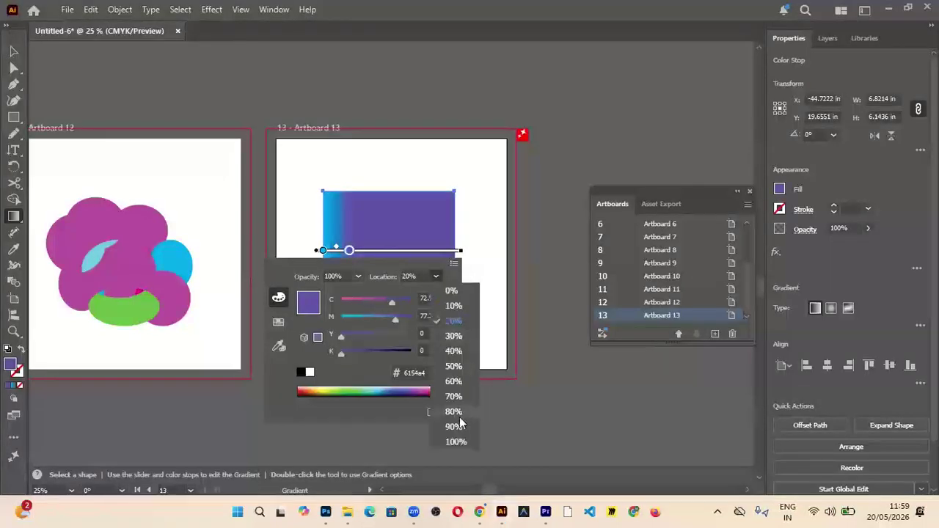
{"action": "left_click", "coordinate": [454, 438]}
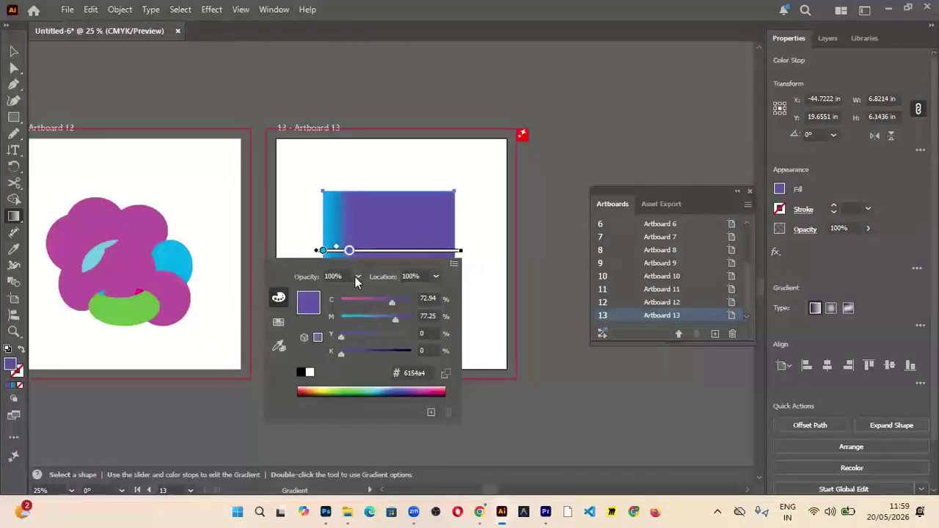
{"action": "left_click", "coordinate": [356, 276]}
{"action": "left_click", "coordinate": [377, 305]}
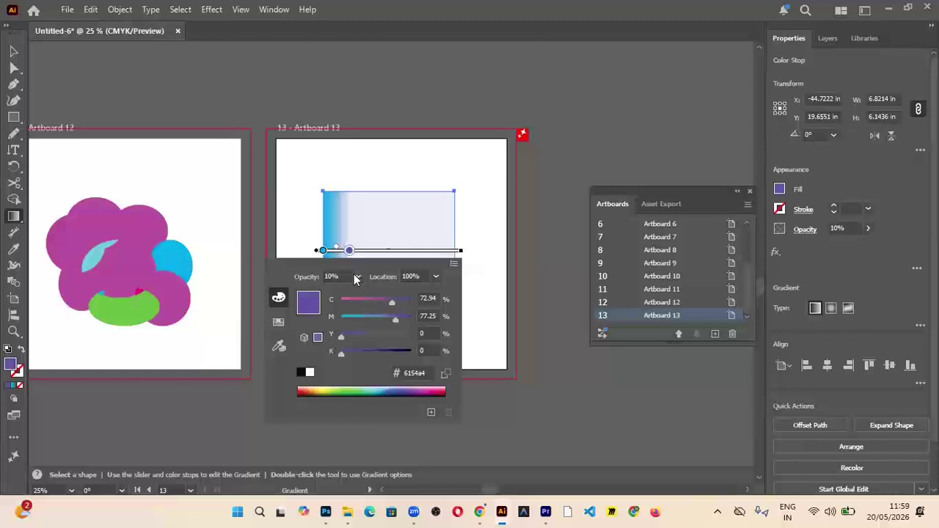
{"action": "left_click", "coordinate": [357, 275]}
{"action": "left_click", "coordinate": [377, 442]}
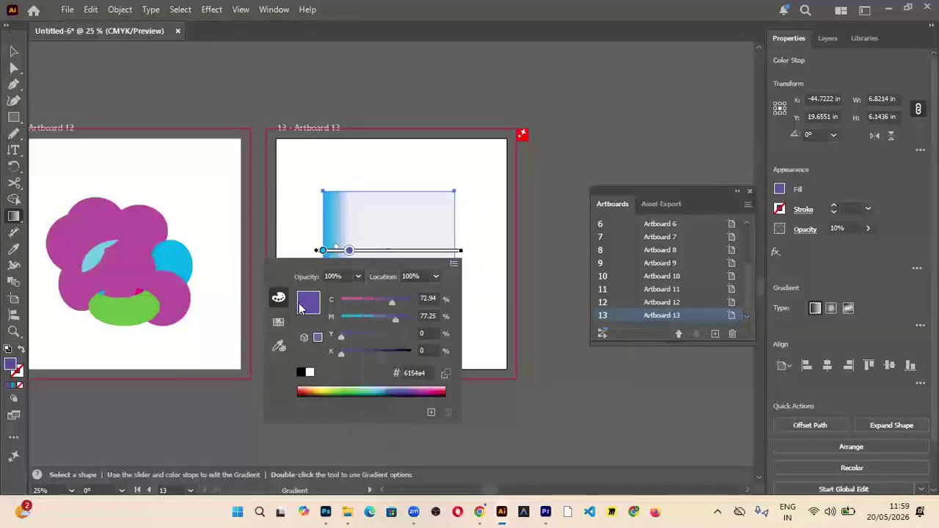
Recolor the violet stop with purple sampled from the merged shape on Artboard 12 and move it to the gradient's right end
{"action": "left_click", "coordinate": [279, 322]}
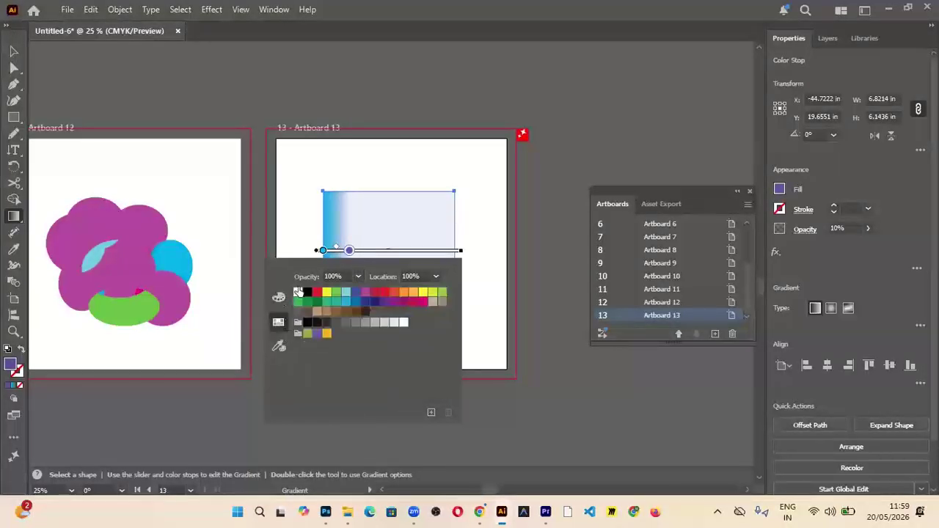
{"action": "left_click", "coordinate": [277, 297]}
{"action": "left_click", "coordinate": [283, 346]}
{"action": "left_click", "coordinate": [149, 253]}
{"action": "key", "text": "Escape"}
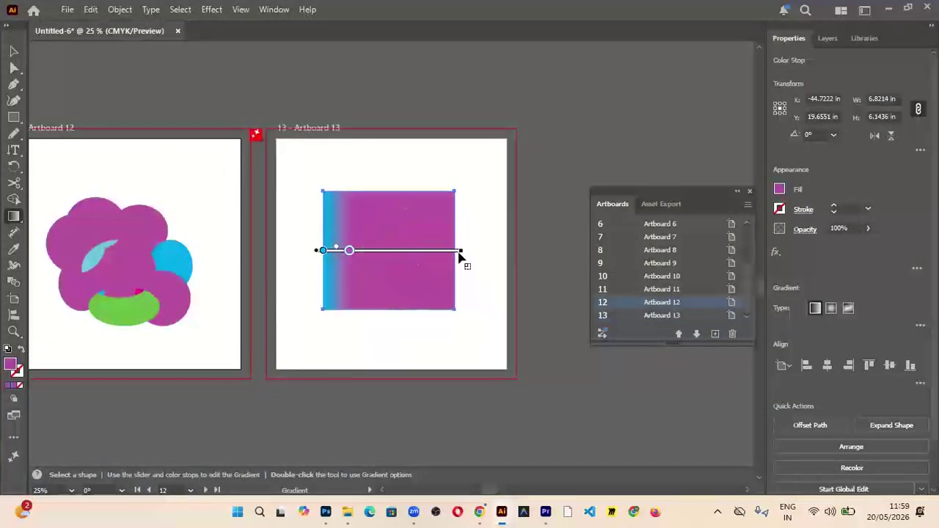
{"action": "left_click_drag", "start_coordinate": [349, 250], "coordinate": [455, 251]}
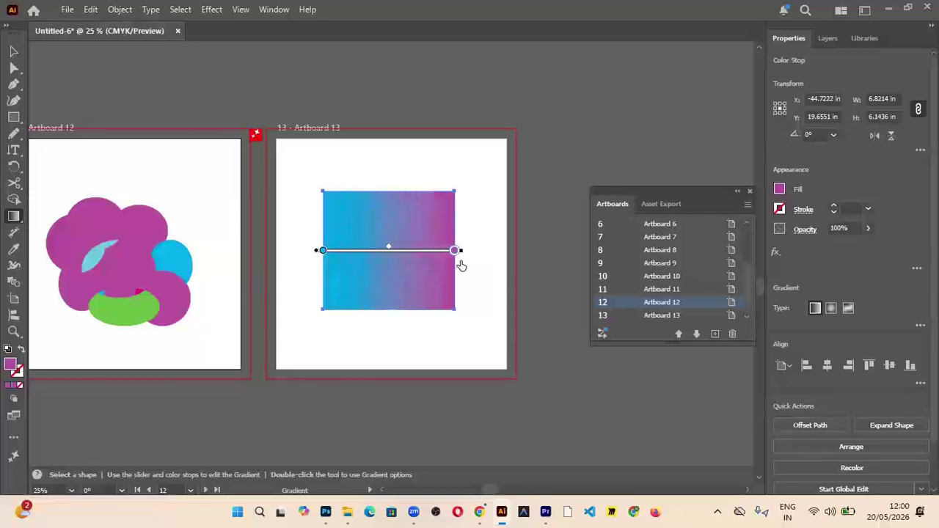
Add two intermediate color stops to the right half of the gradient and shift the first midpoint to the right
{"action": "left_click", "coordinate": [431, 256]}
{"action": "left_click", "coordinate": [405, 257]}
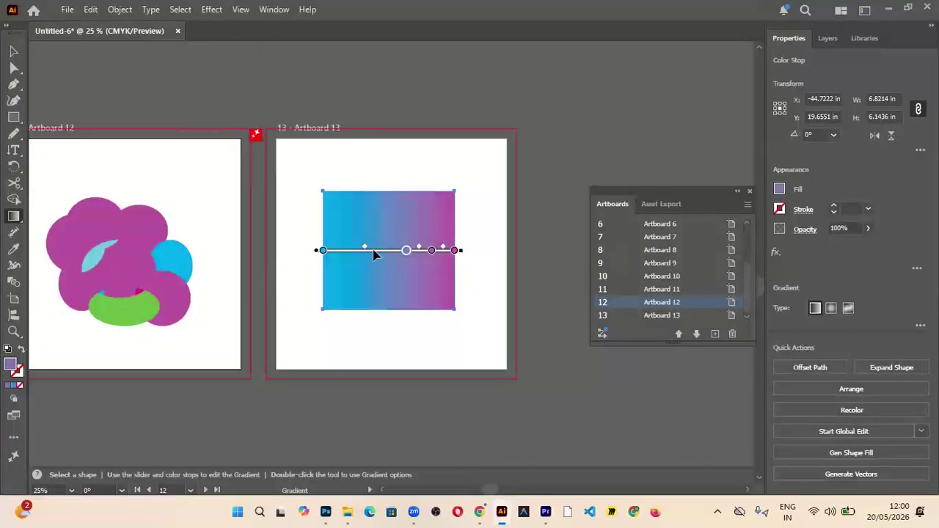
{"action": "key", "text": "Delete"}
{"action": "left_click_drag", "start_coordinate": [432, 251], "coordinate": [425, 251]}
{"action": "left_click", "coordinate": [399, 251]}
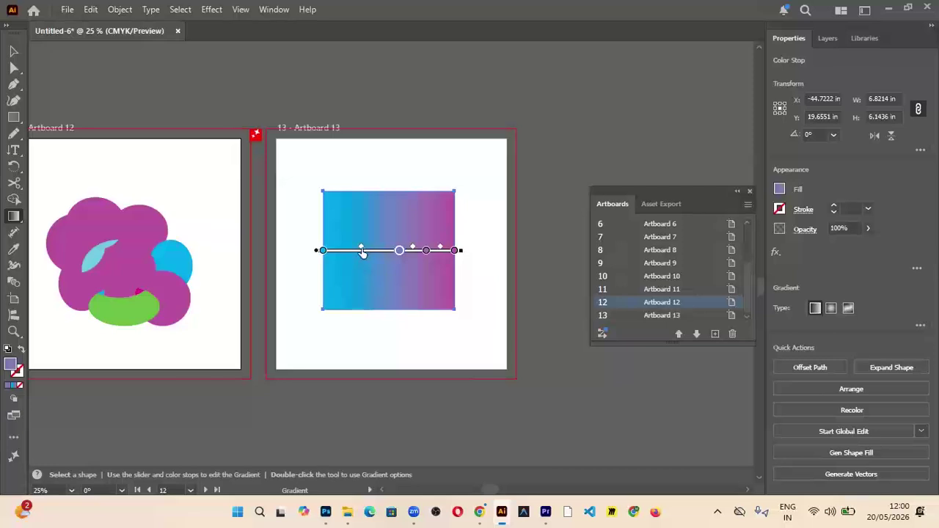
{"action": "left_click_drag", "start_coordinate": [359, 251], "coordinate": [376, 267]}
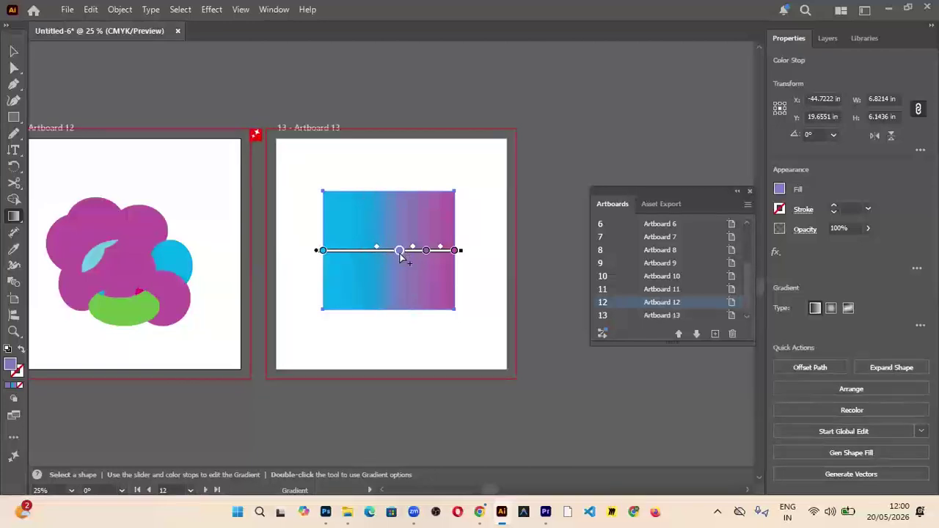
Remove the blue start stop and the purple end stop from the linear gradient
{"action": "double_click", "coordinate": [399, 251]}
{"action": "left_click", "coordinate": [224, 297]}
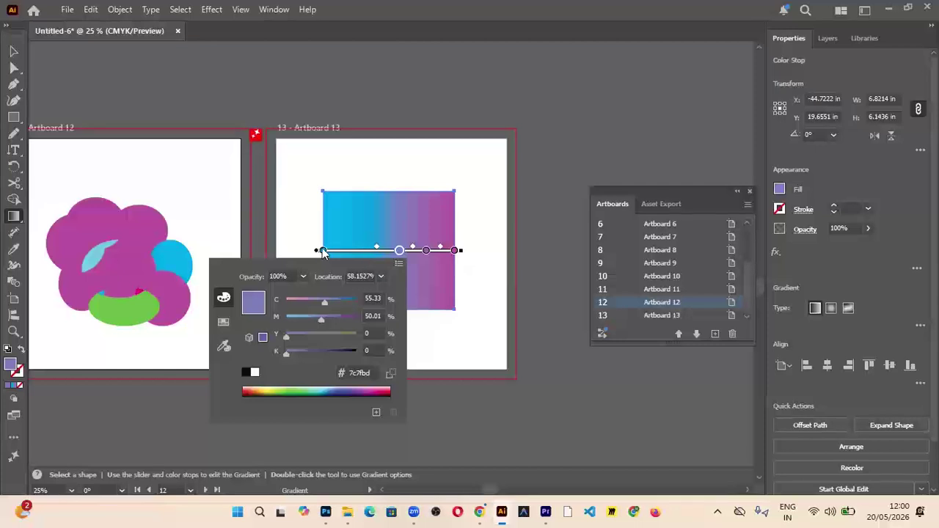
{"action": "left_click", "coordinate": [328, 208]}
{"action": "left_click_drag", "start_coordinate": [318, 251], "coordinate": [339, 213]}
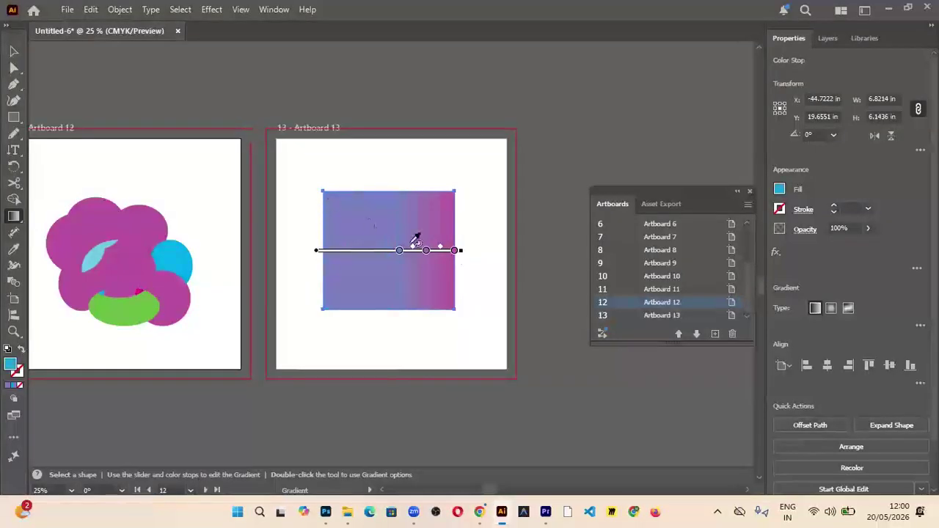
{"action": "left_click_drag", "start_coordinate": [464, 249], "coordinate": [486, 331]}
Redraw the linear gradient in several directions, finishing diagonally from the rectangle's upper-right corner toward its lower left
{"action": "left_click", "coordinate": [330, 221]}
{"action": "left_click_drag", "start_coordinate": [314, 221], "coordinate": [320, 174]}
{"action": "left_click_drag", "start_coordinate": [370, 208], "coordinate": [367, 306]}
{"action": "left_click_drag", "start_coordinate": [391, 250], "coordinate": [506, 252]}
{"action": "left_click_drag", "start_coordinate": [452, 194], "coordinate": [355, 278]}
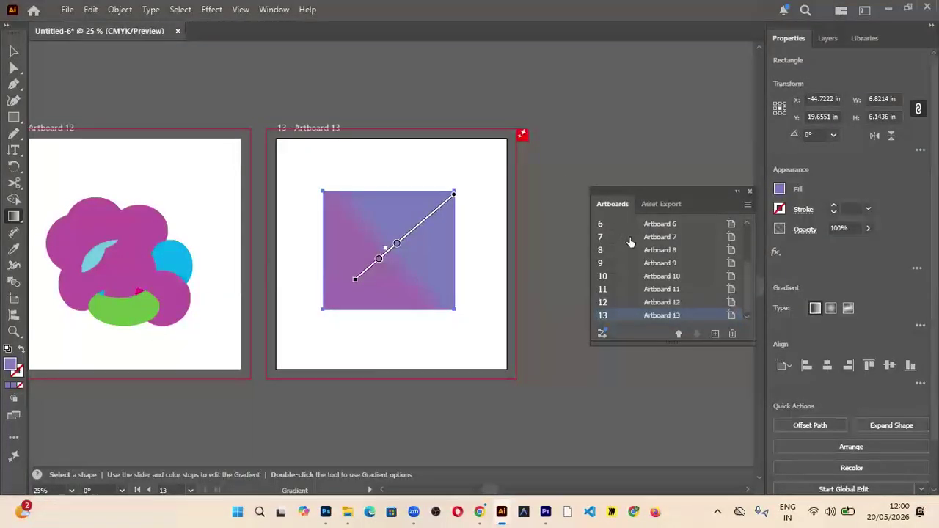
Change the rectangle's gradient to radial and enlarge its radius slightly beyond the rectangle's right edge
{"action": "left_click", "coordinate": [830, 308]}
{"action": "mouse_move", "coordinate": [429, 253]}
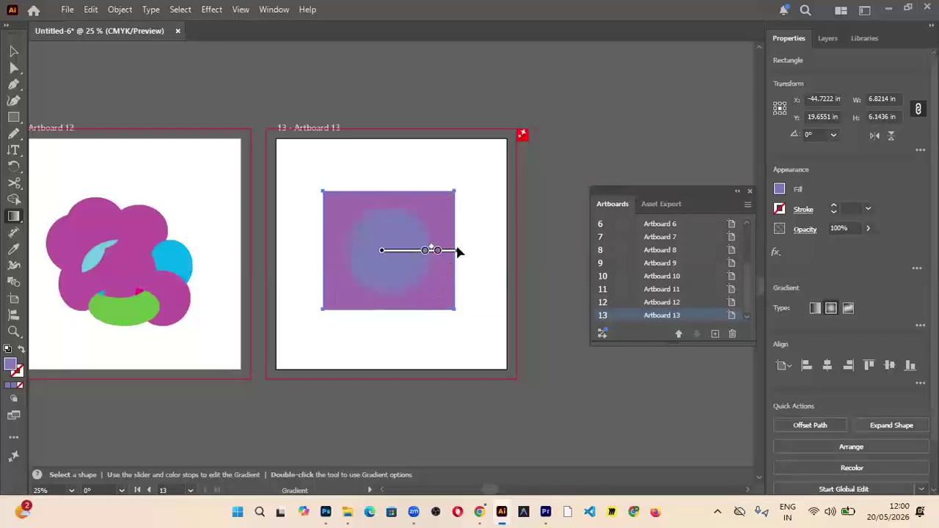
{"action": "mouse_move", "coordinate": [462, 253]}
{"action": "left_mouse_down"}
{"action": "mouse_move", "coordinate": [503, 272]}
{"action": "mouse_move", "coordinate": [454, 247]}
{"action": "mouse_move", "coordinate": [477, 252]}
{"action": "left_mouse_up"}
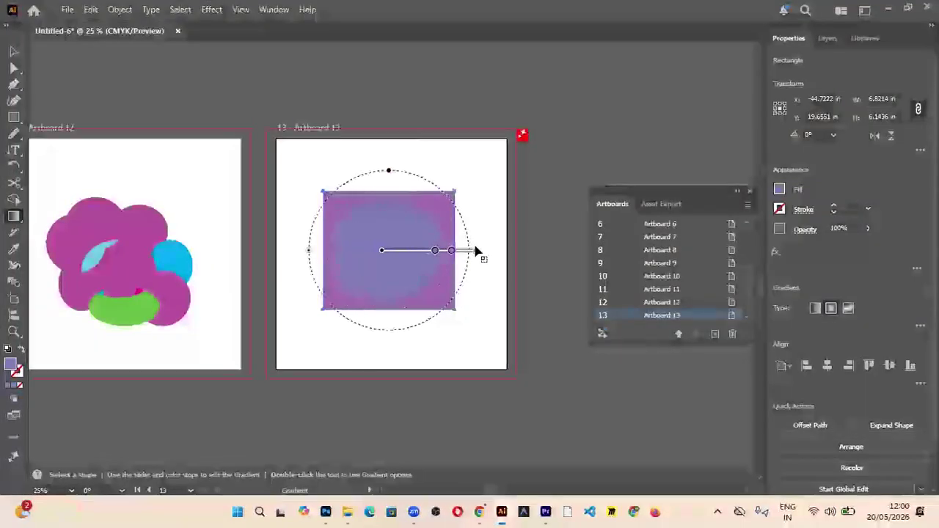
Add a green color stop near the center of the radial gradient and enlarge the gradient's radius further
{"action": "left_click", "coordinate": [422, 253]}
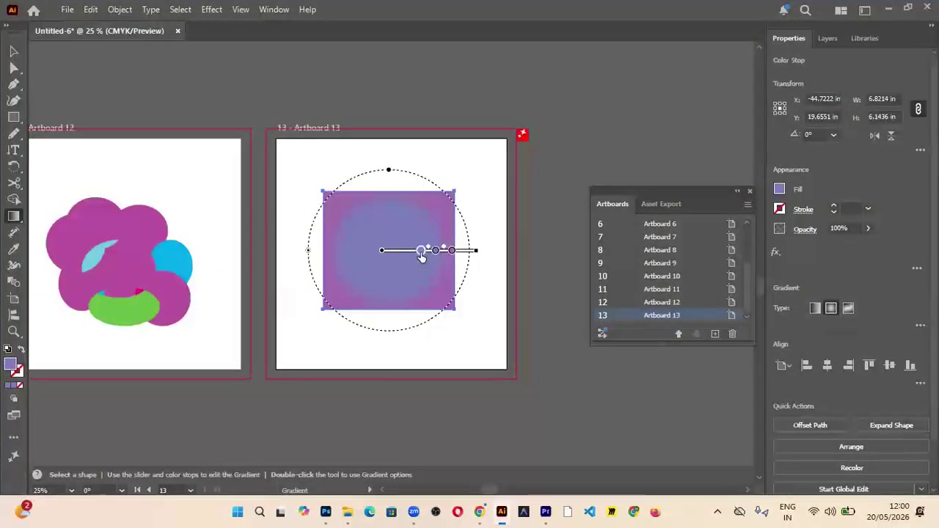
{"action": "double_click", "coordinate": [421, 256]}
{"action": "left_click", "coordinate": [321, 390]}
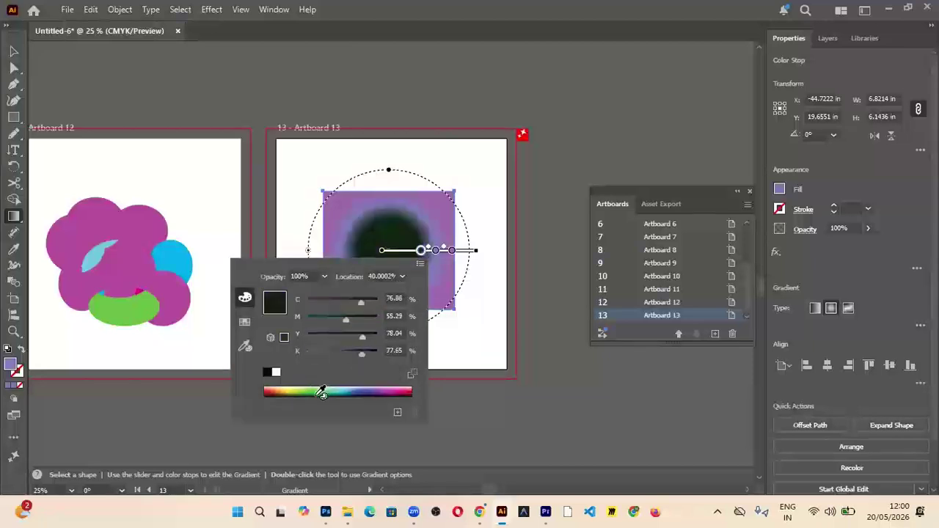
{"action": "left_click", "coordinate": [324, 391]}
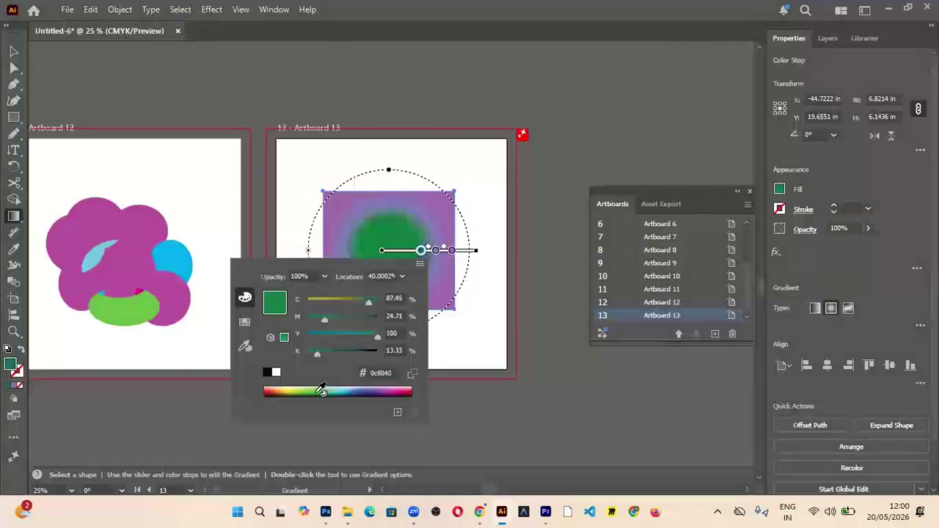
{"action": "mouse_move", "coordinate": [421, 249]}
{"action": "left_mouse_down"}
{"action": "mouse_move", "coordinate": [398, 253]}
{"action": "mouse_move", "coordinate": [423, 256]}
{"action": "mouse_move", "coordinate": [405, 257]}
{"action": "left_mouse_up"}
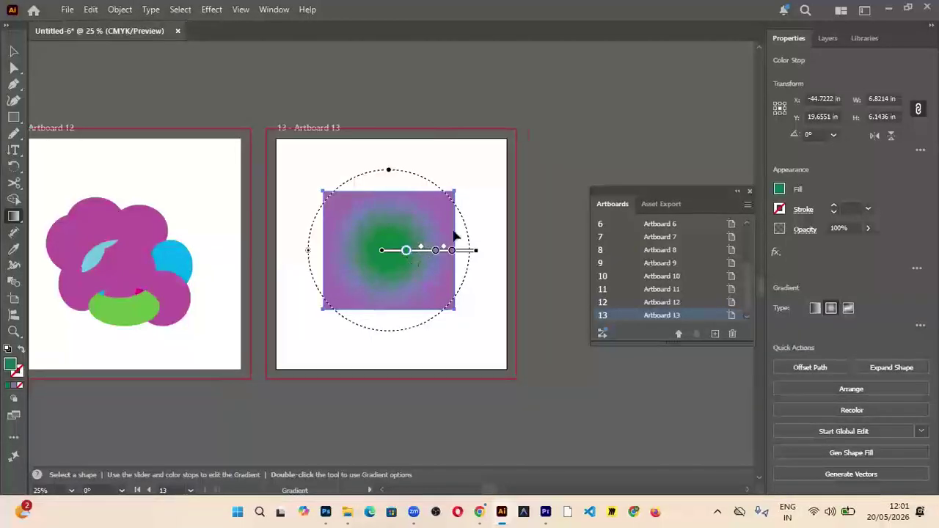
{"action": "mouse_move", "coordinate": [478, 257]}
{"action": "left_mouse_down"}
{"action": "mouse_move", "coordinate": [533, 301]}
{"action": "mouse_move", "coordinate": [474, 249]}
{"action": "mouse_move", "coordinate": [509, 272]}
{"action": "mouse_move", "coordinate": [477, 248]}
{"action": "mouse_move", "coordinate": [489, 249]}
{"action": "left_mouse_up"}
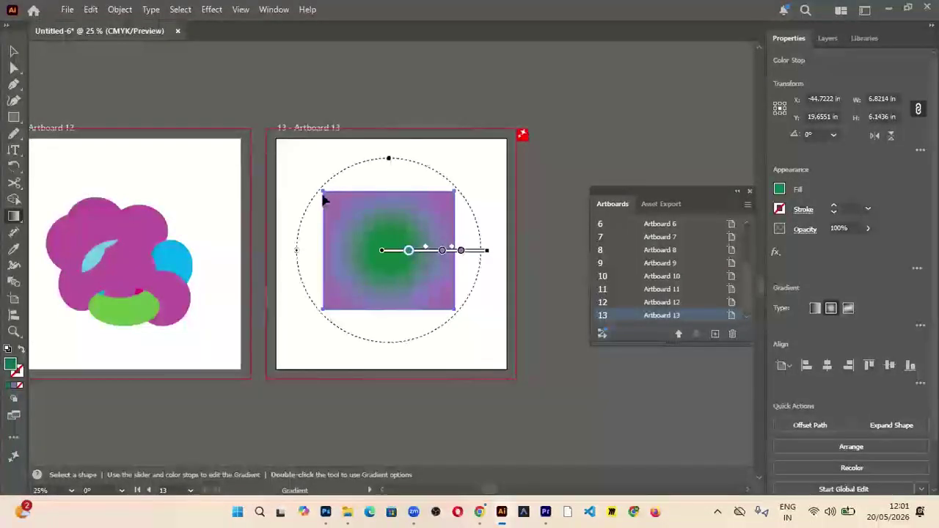
Change the rectangle's gradient to freeform and add a dark green (1a6030) point stop near the middle of its upper edge
{"action": "left_click", "coordinate": [848, 308]}
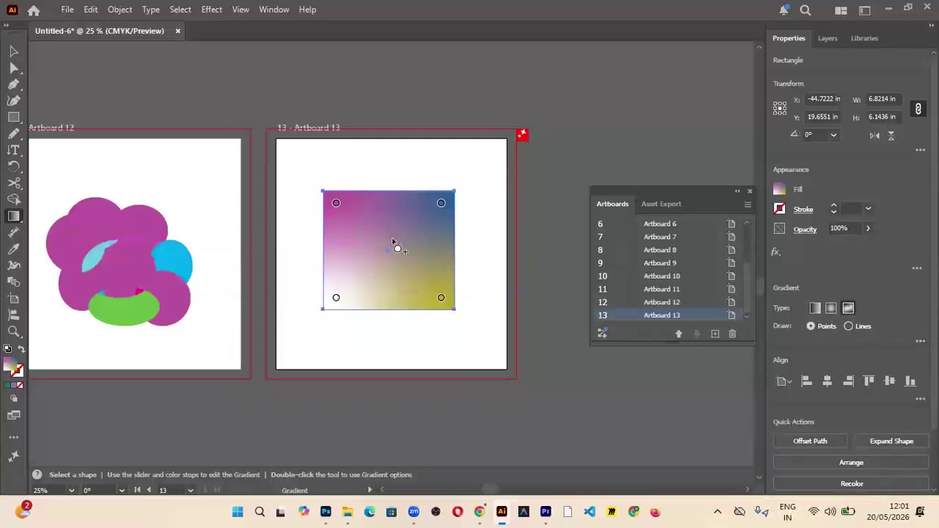
{"action": "left_click", "coordinate": [387, 218]}
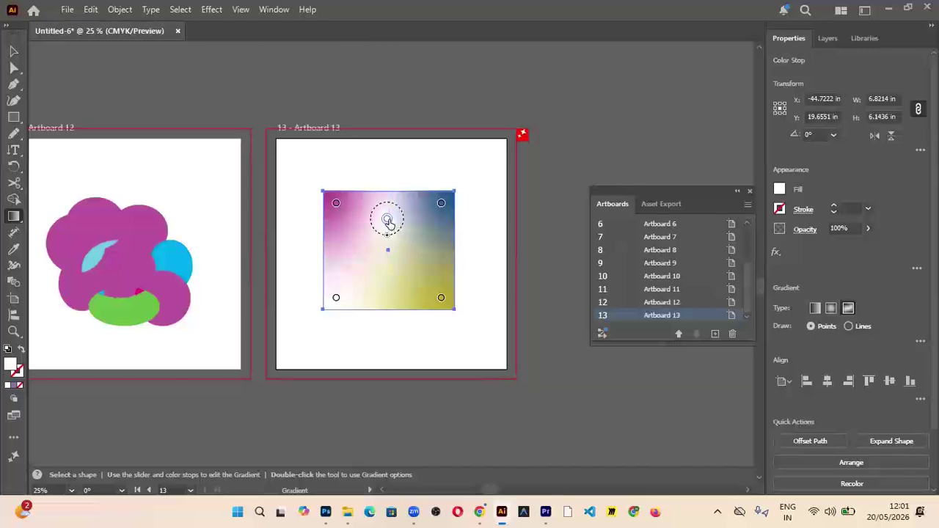
{"action": "double_click", "coordinate": [386, 218]}
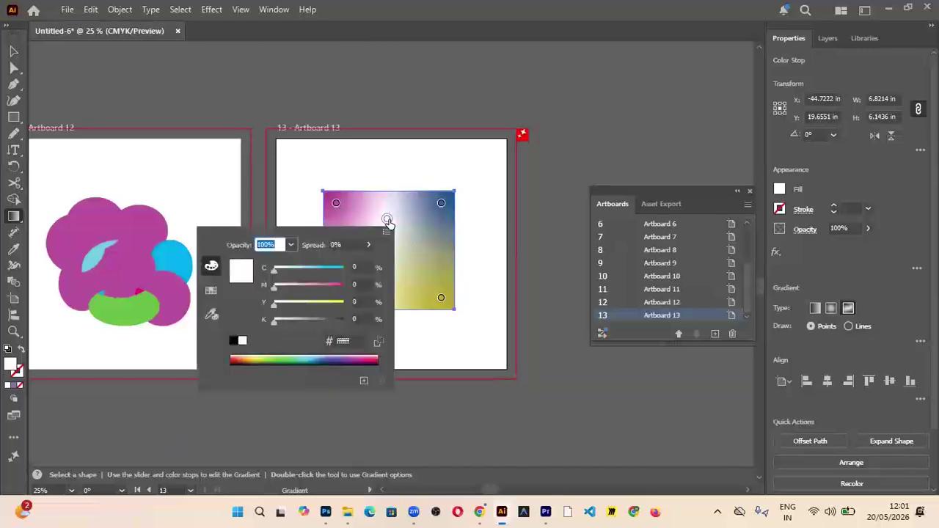
{"action": "left_click", "coordinate": [309, 357]}
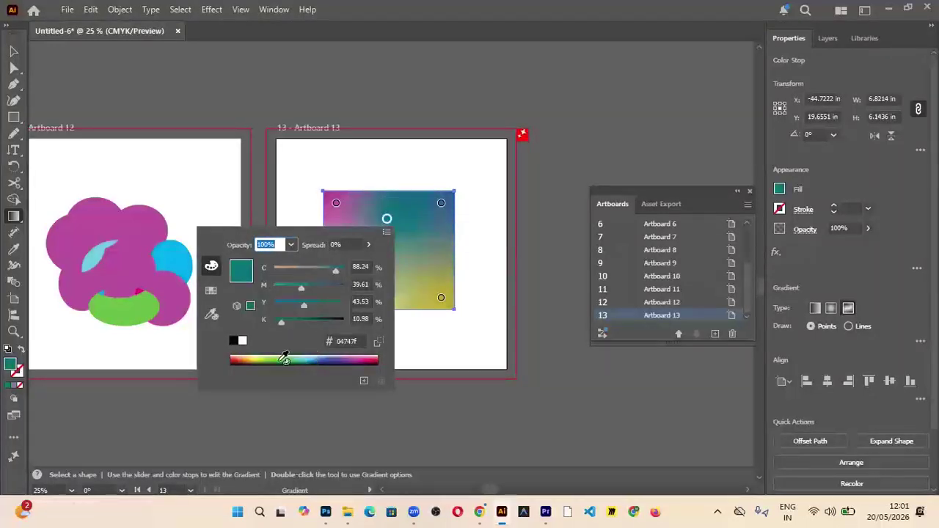
{"action": "left_click", "coordinate": [284, 358]}
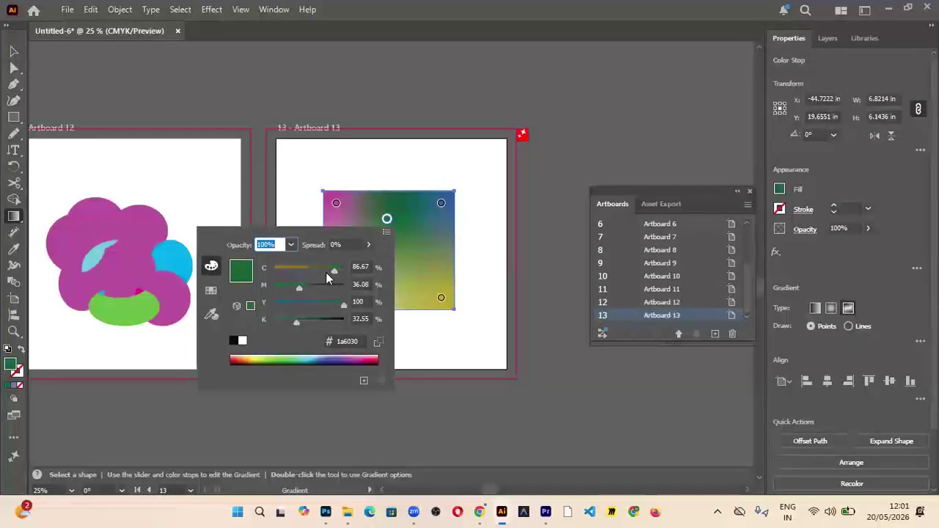
{"action": "left_click", "coordinate": [483, 274]}
Add a teal (027a7f) point stop to the freeform gradient, just right of the rectangle's center
{"action": "left_click", "coordinate": [422, 256]}
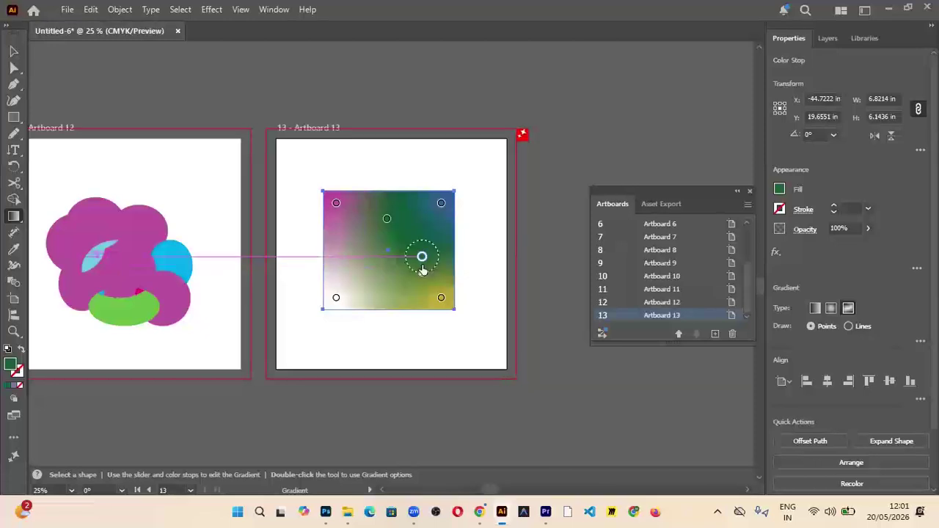
{"action": "double_click", "coordinate": [421, 257]}
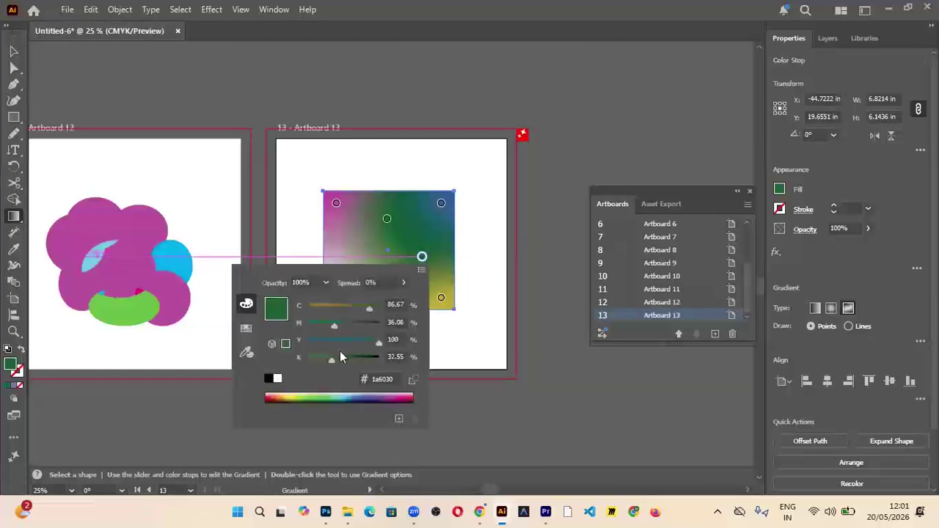
{"action": "left_click", "coordinate": [343, 396]}
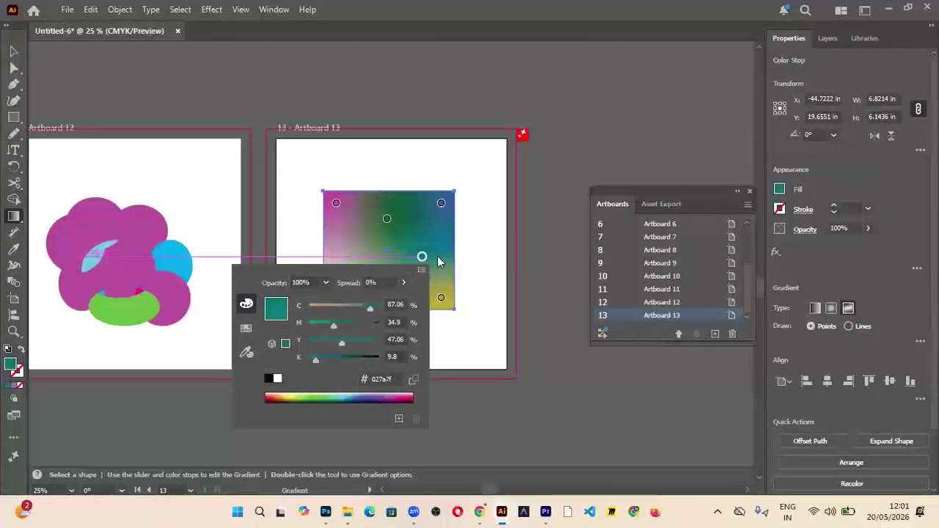
{"action": "key", "text": "Escape"}
Add a dark red point stop to the freeform gradient, below and slightly left of the rectangle's center
{"action": "left_click", "coordinate": [374, 275]}
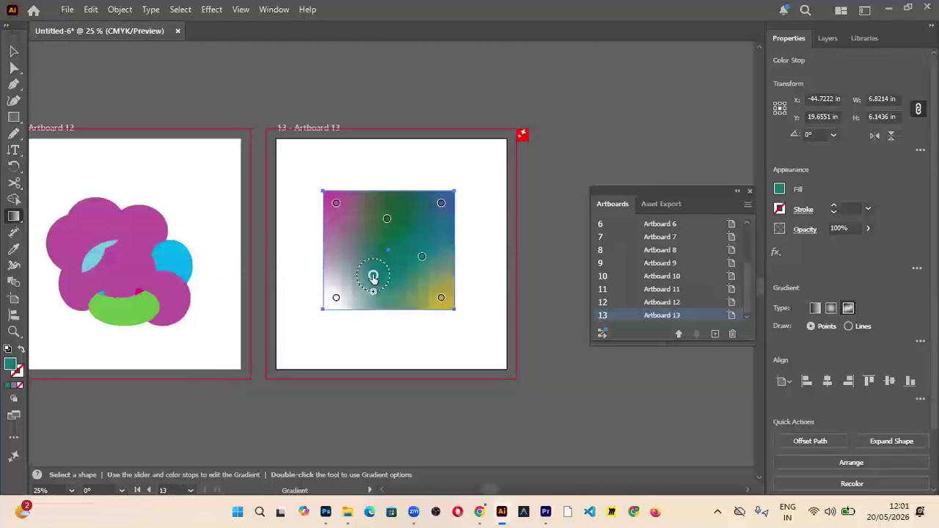
{"action": "double_click", "coordinate": [373, 276]}
{"action": "left_click", "coordinate": [358, 417]}
{"action": "key", "text": "Escape"}
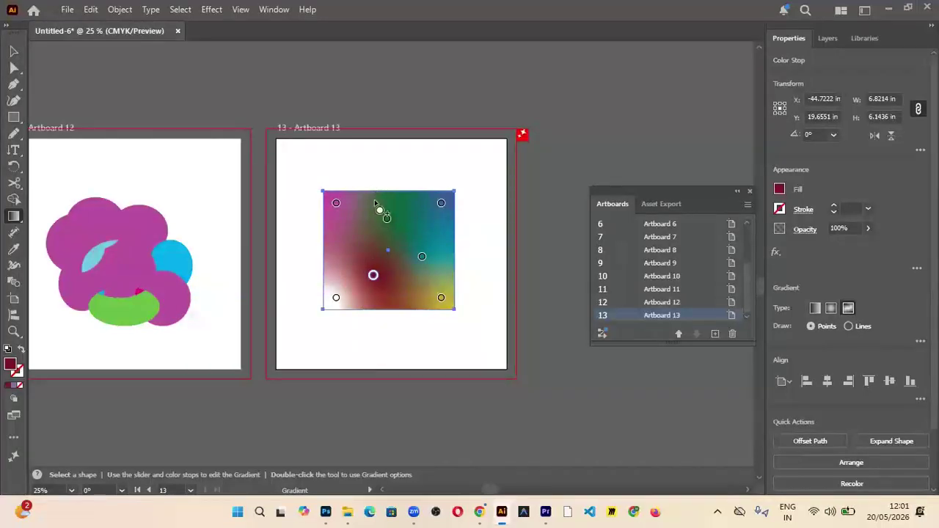
Set the freeform gradient to Lines and draw a diagonal line of stops through the teal stop, up toward the upper edge and back down
{"action": "left_click", "coordinate": [849, 327]}
{"action": "left_click", "coordinate": [421, 255]}
{"action": "left_click", "coordinate": [408, 234]}
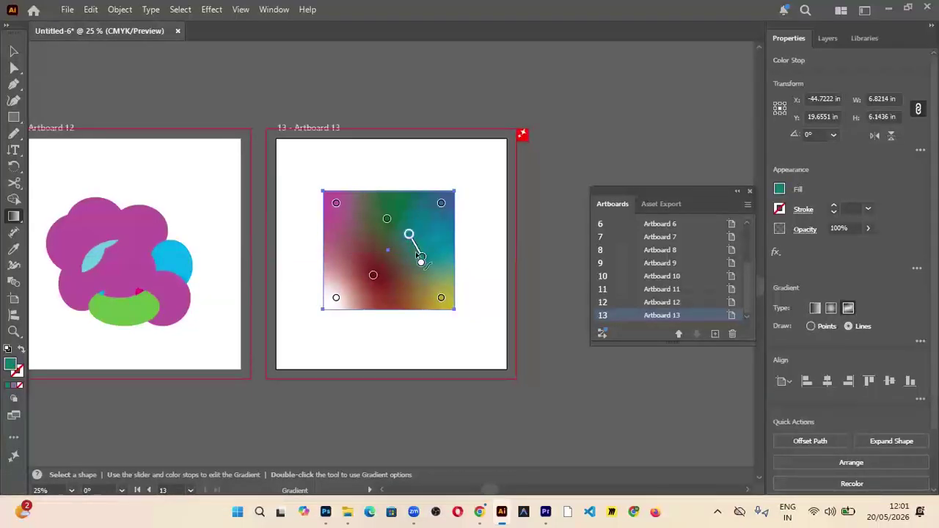
{"action": "left_click", "coordinate": [396, 208]}
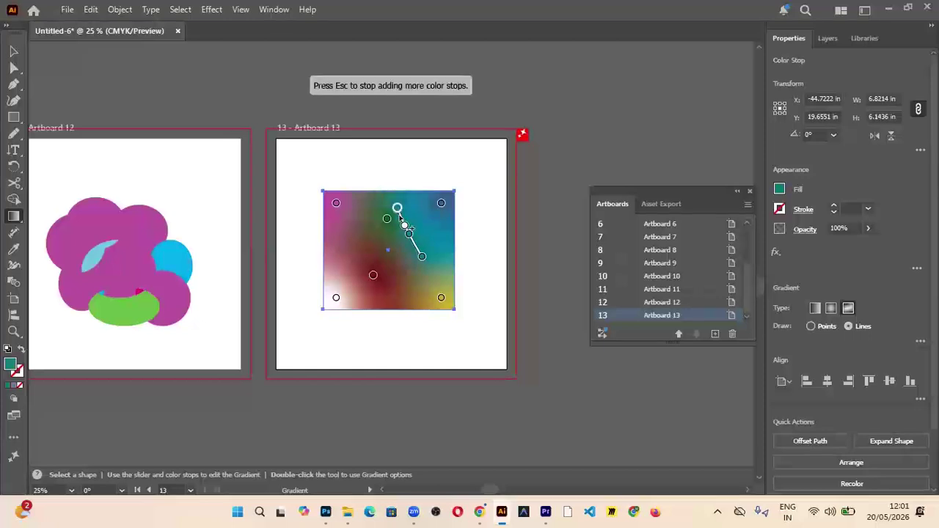
{"action": "left_click", "coordinate": [433, 271]}
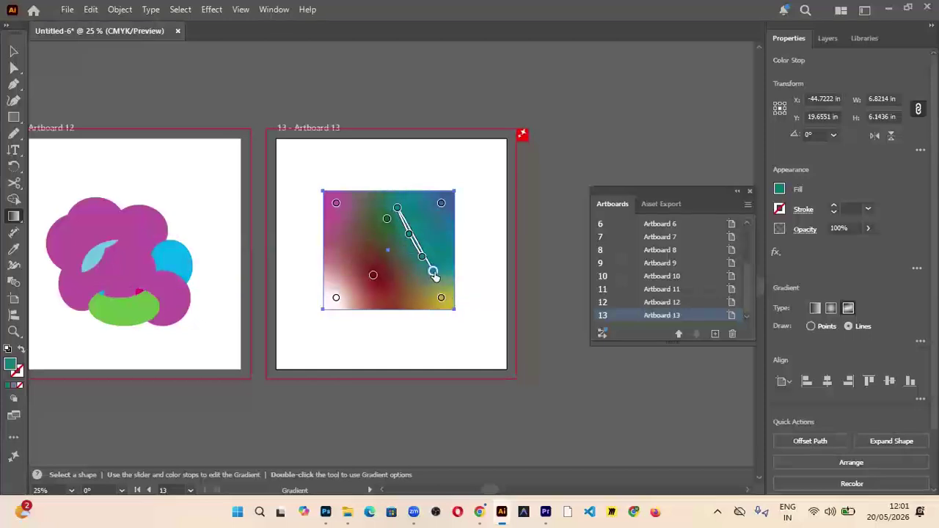
Recolor the line's stops: purple (704a9e) at the lower end, blue (2f429b) at the upper one and yellow at the one below it
{"action": "double_click", "coordinate": [433, 271]}
{"action": "left_click", "coordinate": [395, 411]}
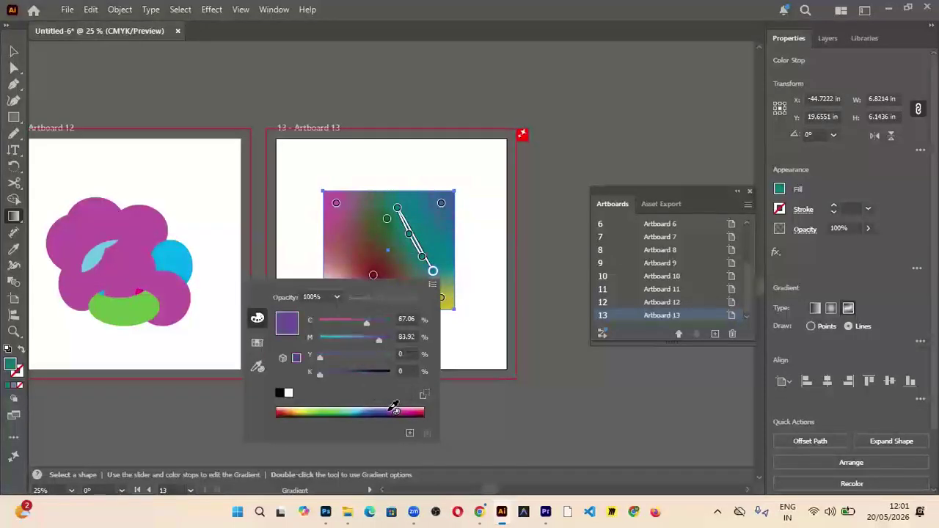
{"action": "double_click", "coordinate": [397, 208]}
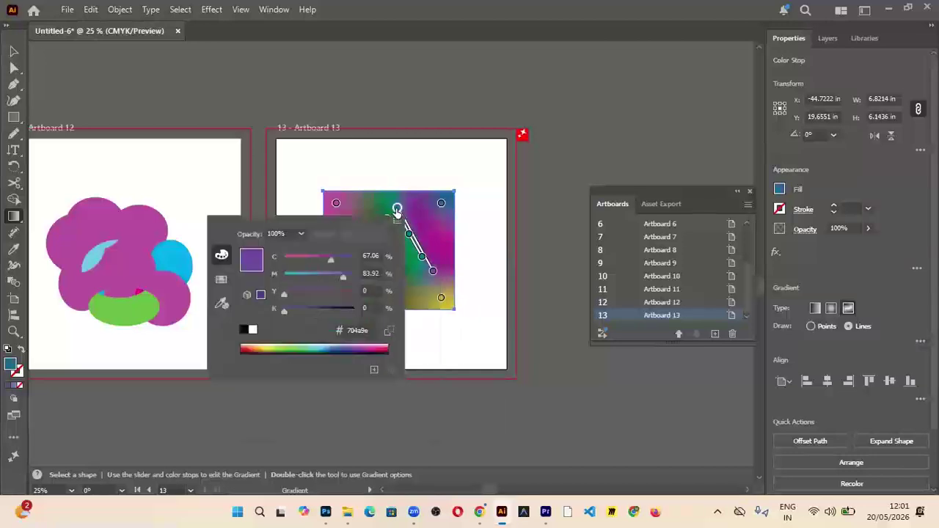
{"action": "left_click", "coordinate": [336, 348]}
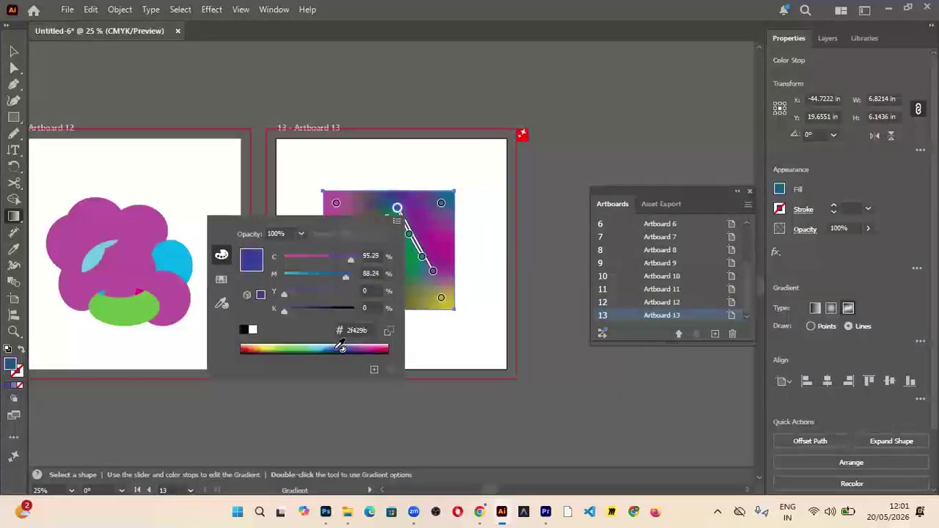
{"action": "double_click", "coordinate": [408, 233]}
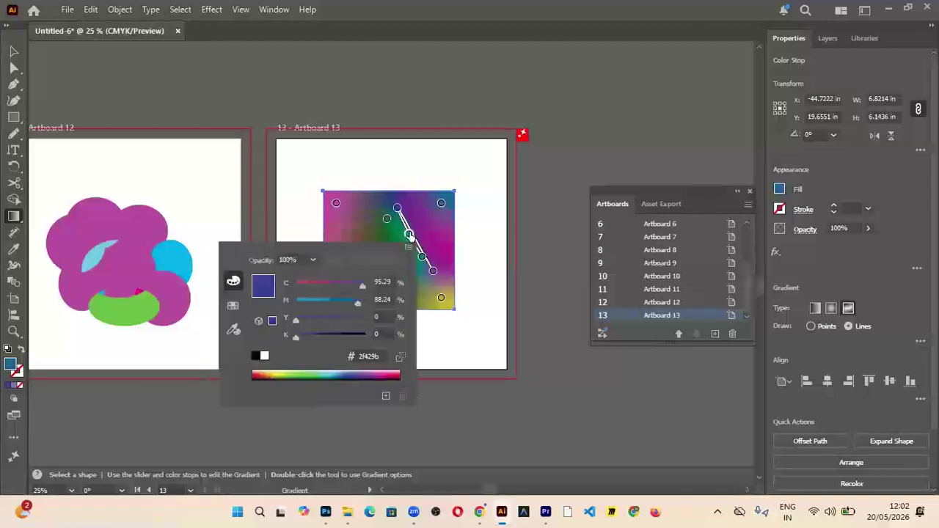
{"action": "left_click", "coordinate": [282, 372]}
Bend the gradient line into an arch by moving the yellow stop left and the teal stop down to the lower middle, then leave gradient editing
{"action": "left_click_drag", "start_coordinate": [409, 234], "coordinate": [359, 241]}
{"action": "left_click_drag", "start_coordinate": [422, 256], "coordinate": [388, 293]}
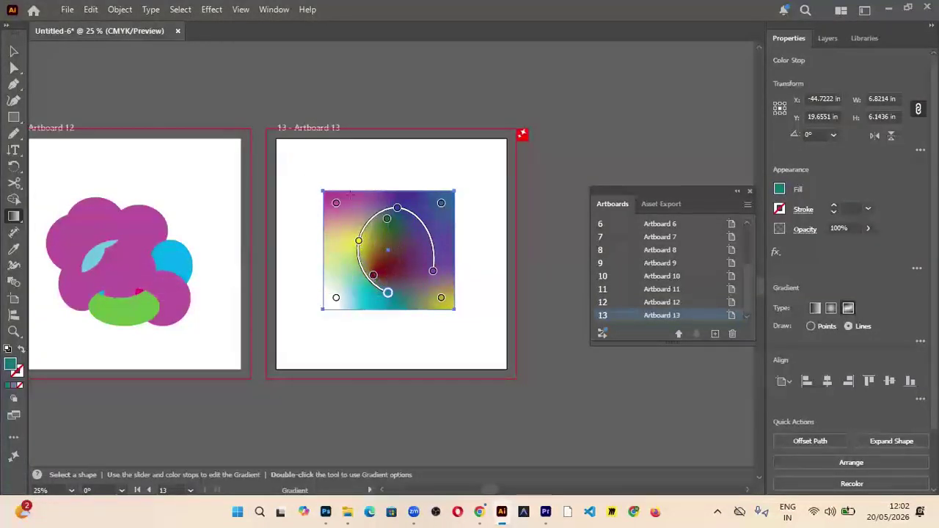
{"action": "left_click", "coordinate": [391, 220]}
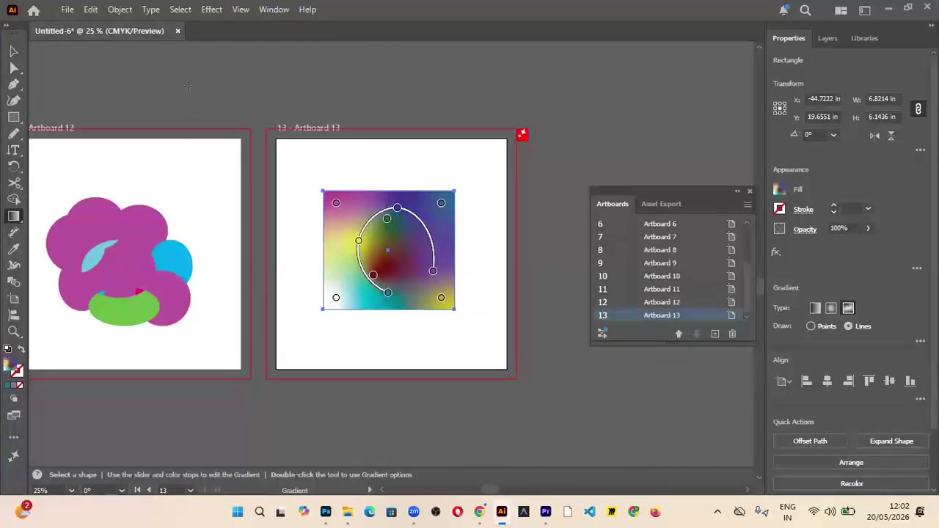
{"action": "left_click", "coordinate": [14, 51]}
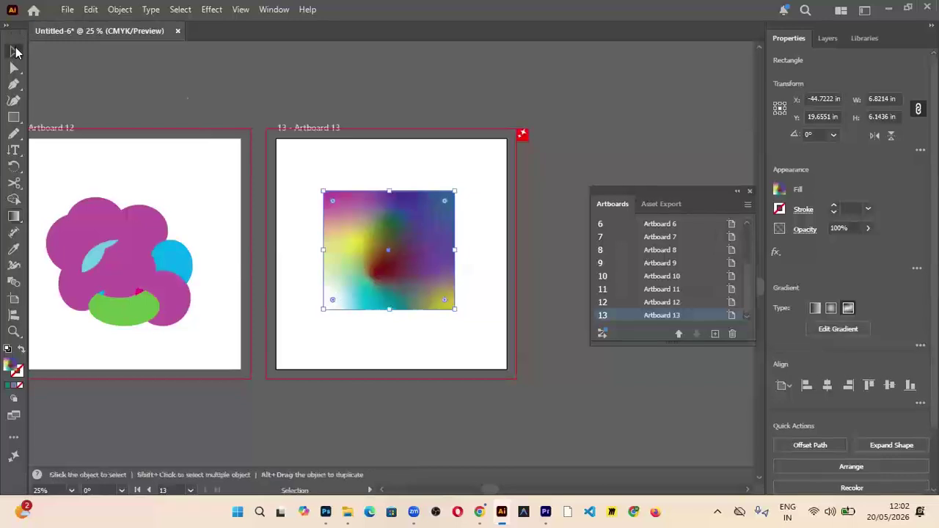